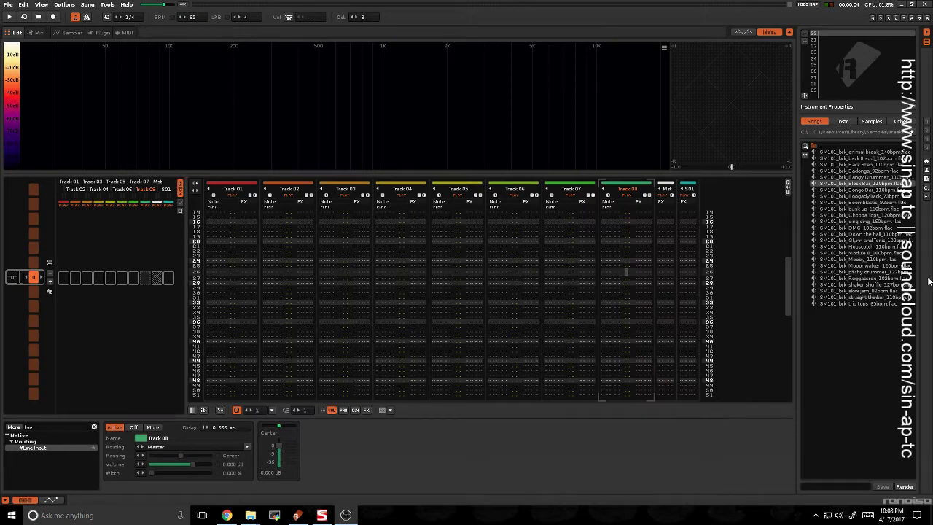
- Load the SM101_brk_Block Bar_110bpm.flac break as a sample and enable Beatsync for it in the sampler
left_click(877, 186)
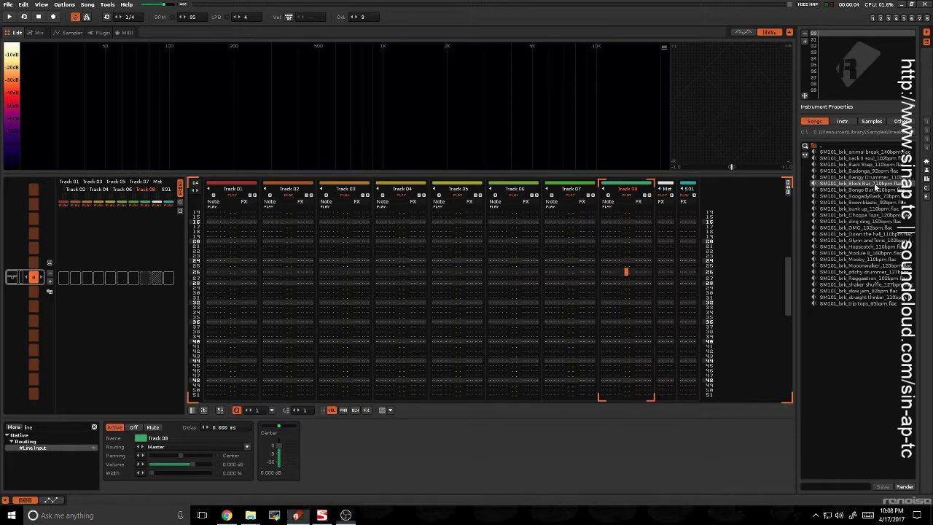
double_click(877, 186)
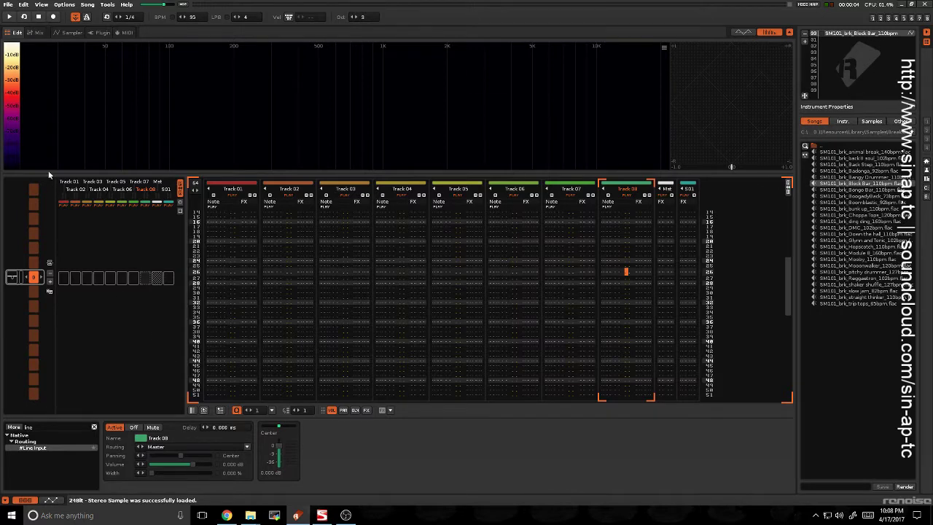
left_click(57, 35)
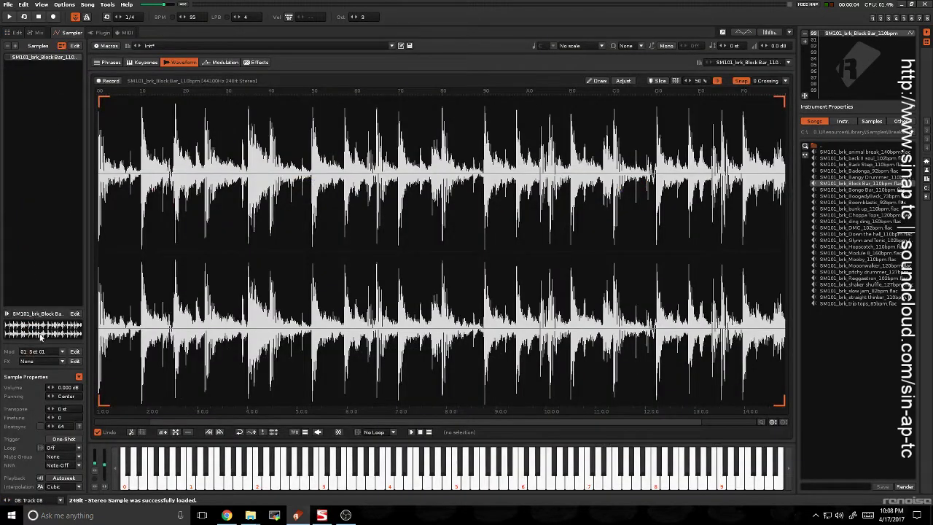
left_click(40, 426)
key("z")
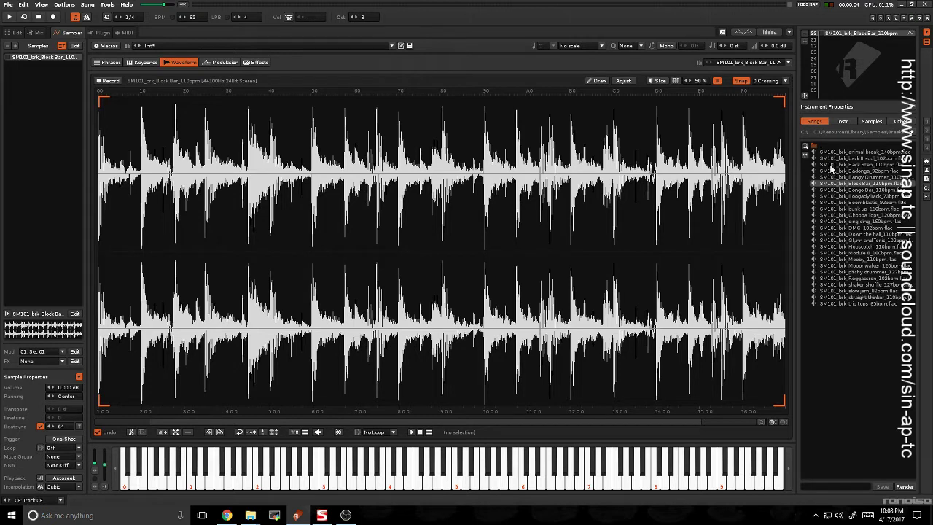
left_click(771, 62)
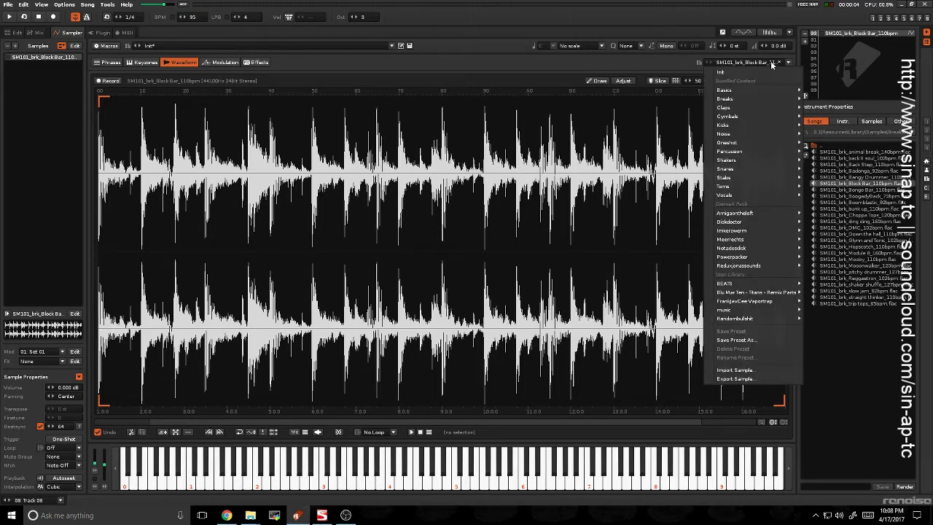
mouse_move(765, 90)
left_click(887, 368)
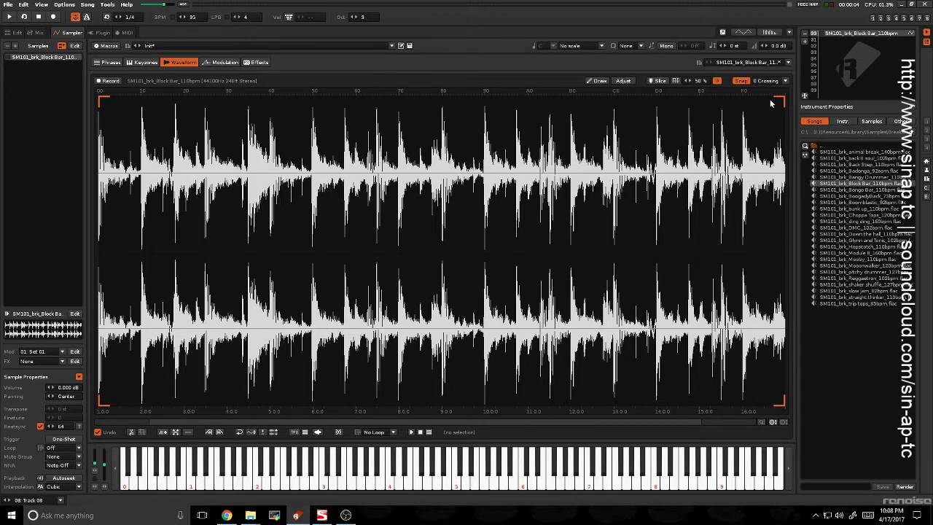
- Turn on slicing and place seven slice markers across the waveform, from the sample start to just before 7.0 on the ruler
left_click(657, 81)
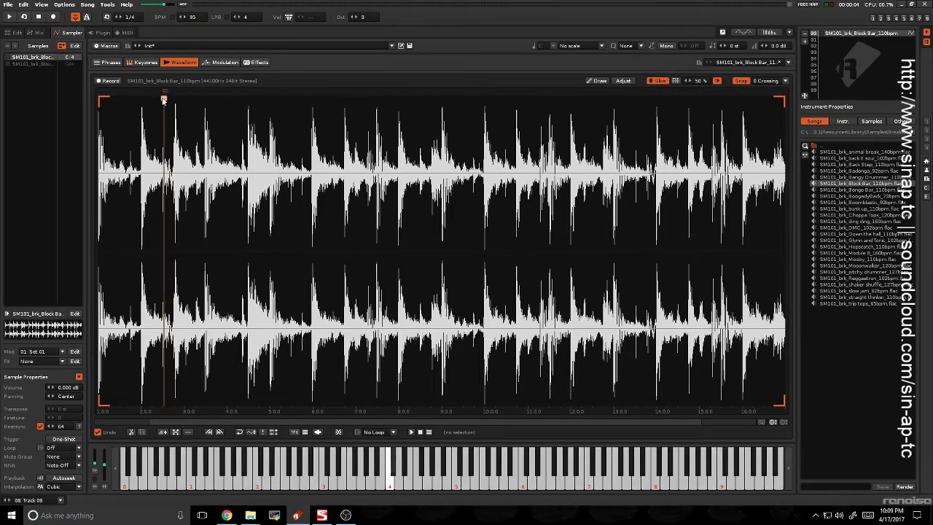
double_click(133, 113)
double_click(184, 109)
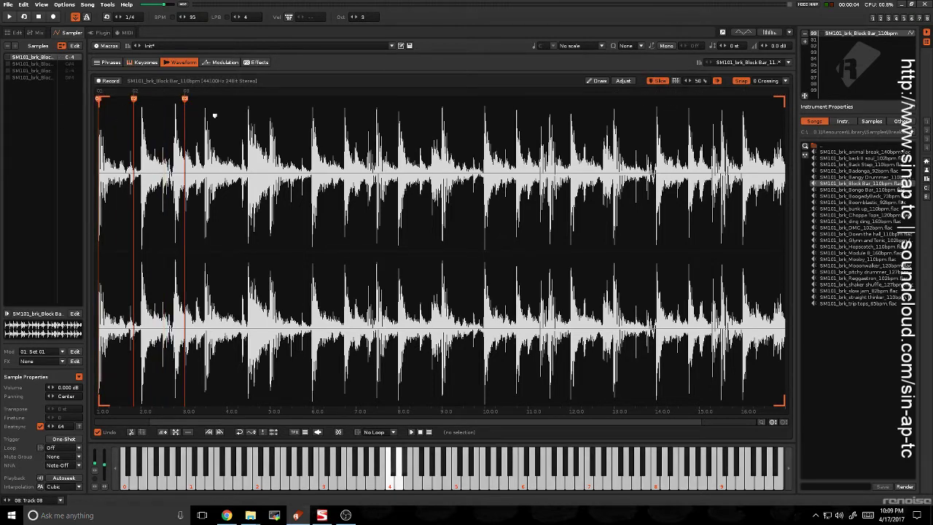
double_click(216, 113)
double_click(251, 113)
double_click(309, 109)
double_click(345, 108)
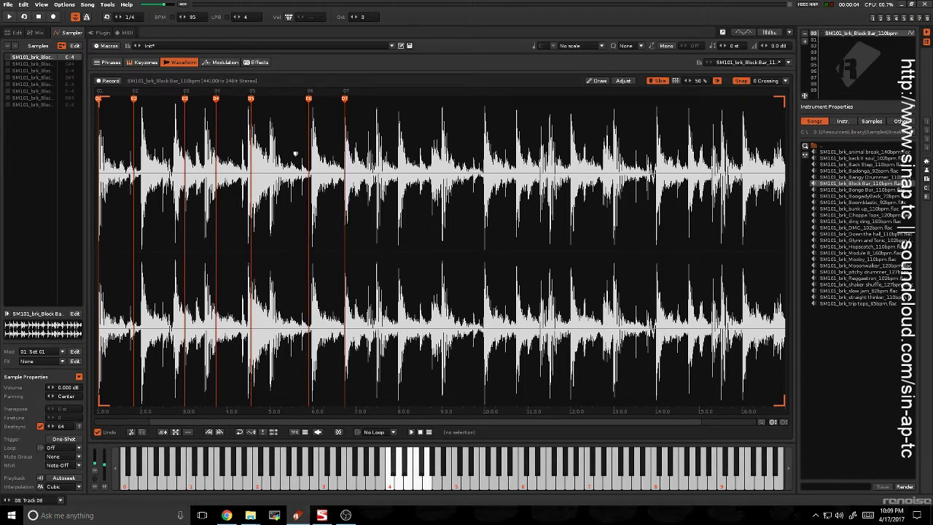
- Place five more slice markers between about 7.5 and 9.5 on the waveform ruler
mouse_move(100, 109)
left_mouse_down()
mouse_move(119, 121)
mouse_move(112, 125)
left_mouse_up()
key("ctrl+z")
double_click(380, 120)
double_click(402, 118)
double_click(424, 117)
double_click(444, 117)
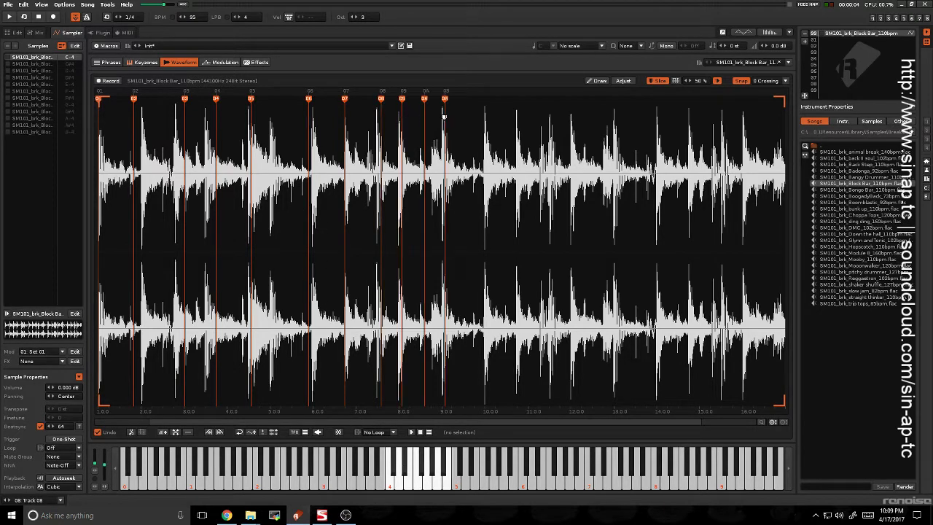
double_click(461, 138)
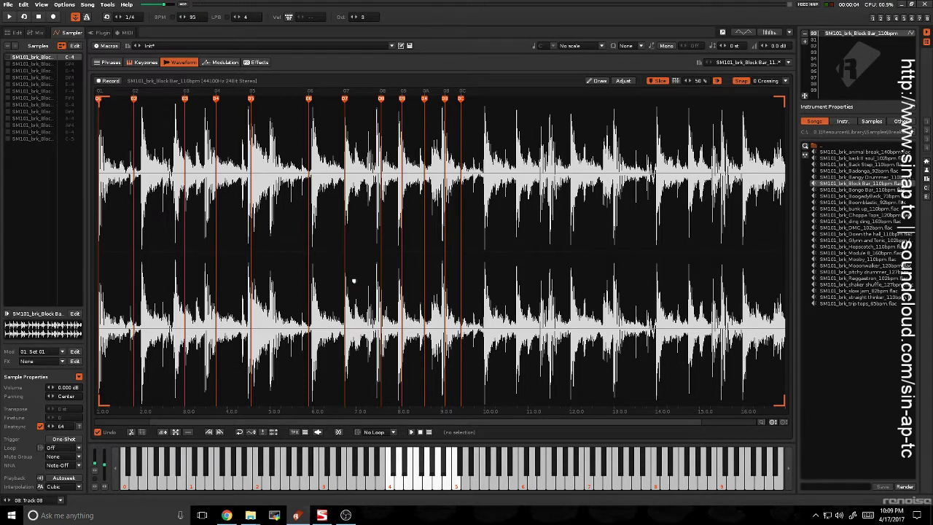
- Audition the full break and its first slice
key("q")
key("2")
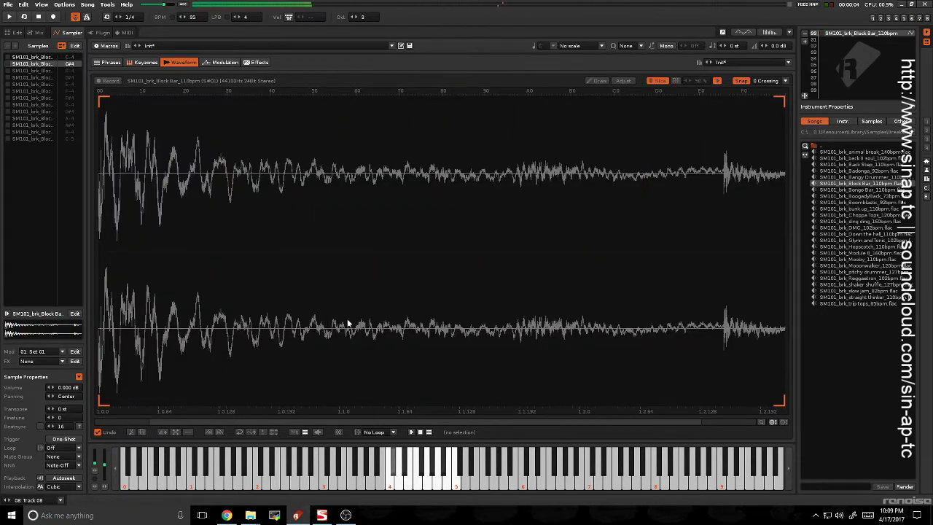
key("q")
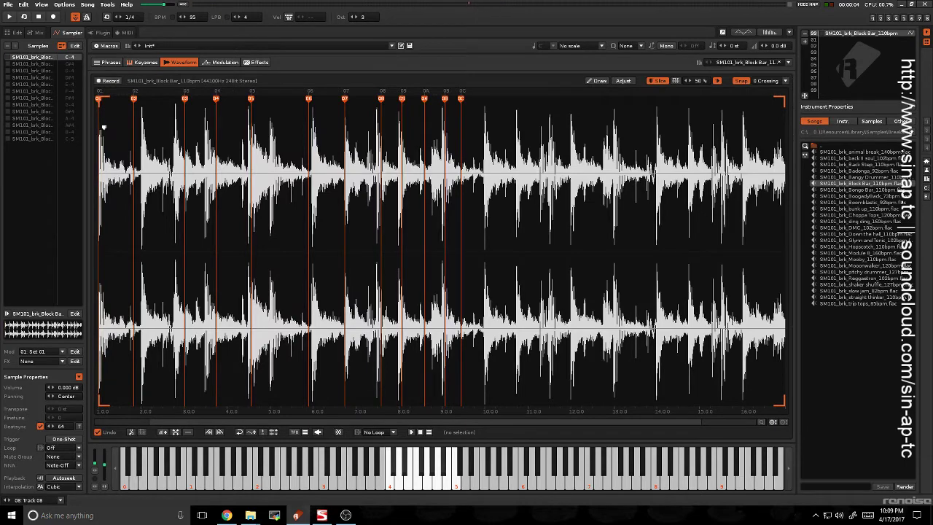
- Move the first slice marker slightly past midway between the sample start and the second marker, and audition the resulting slice
scroll(161, 241, "up", 3)
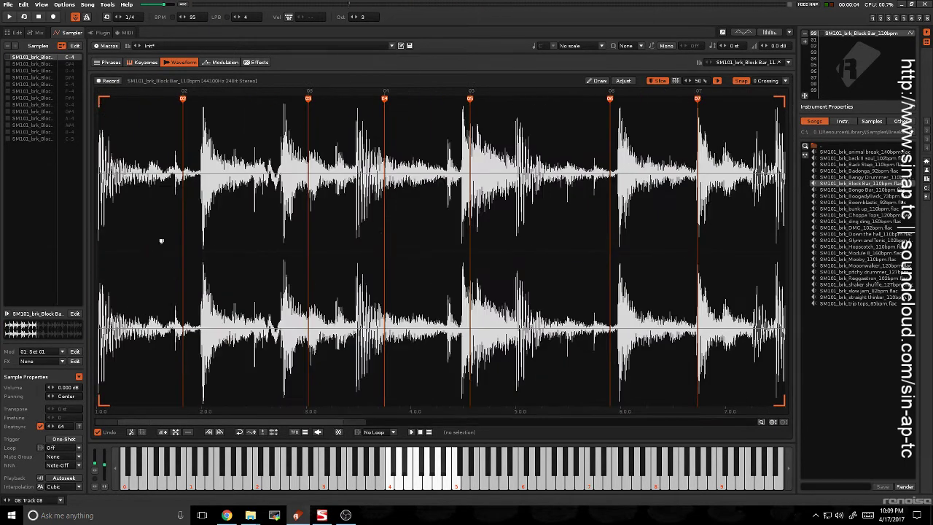
scroll(123, 199, "up", 5)
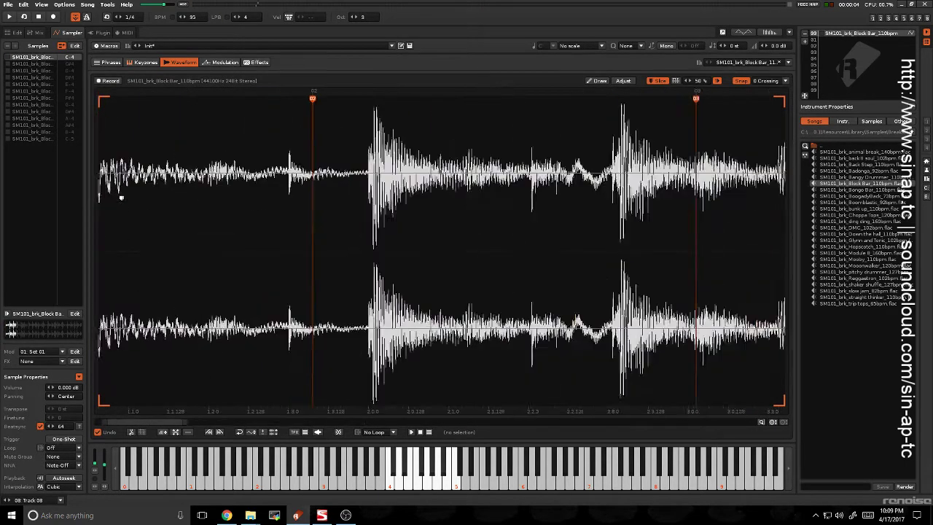
scroll(140, 232, "up", 5)
scroll(181, 202, "down", 4)
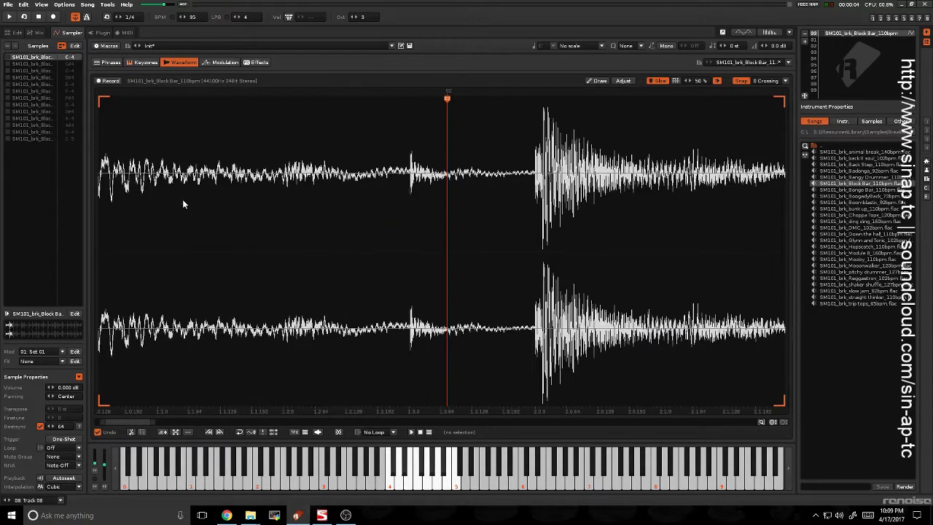
scroll(182, 199, "up", 4)
scroll(183, 199, "down", 2)
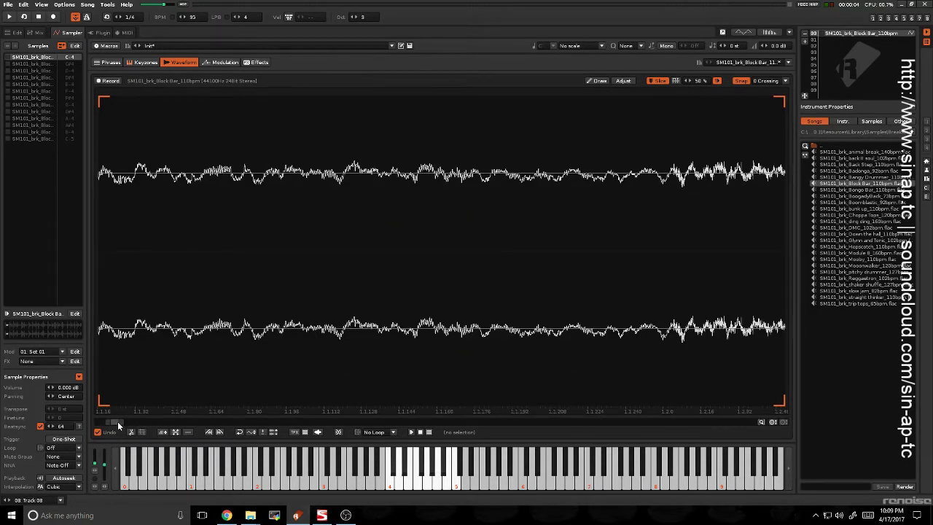
scroll(164, 255, "down", 3)
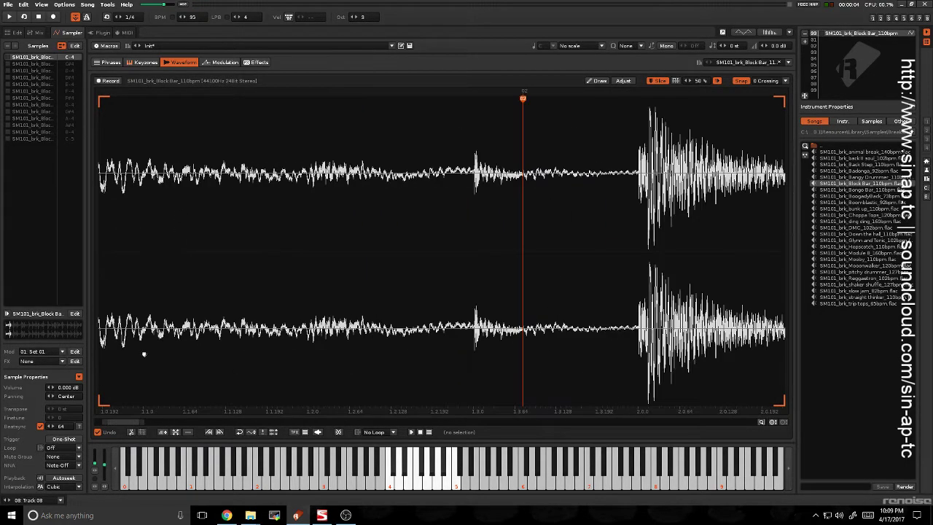
left_click_drag(131, 427, 98, 427)
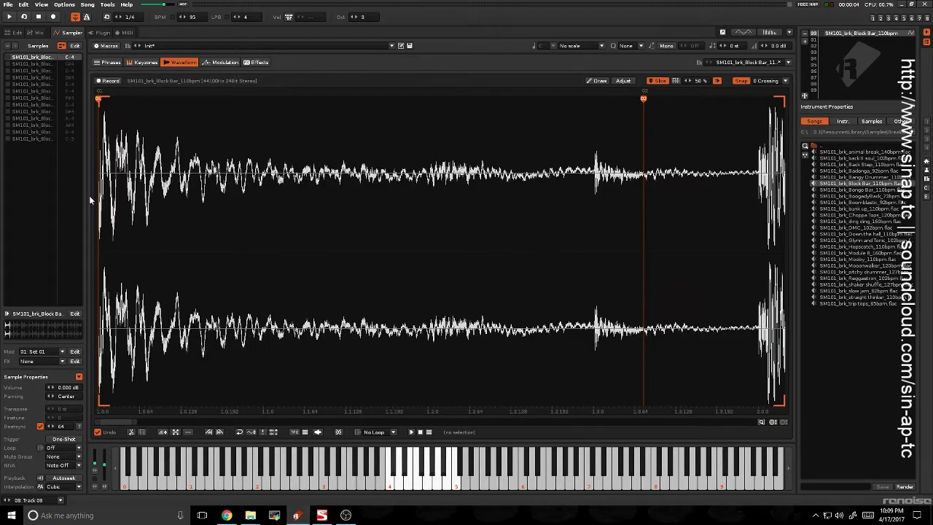
scroll(179, 157, "right", 3)
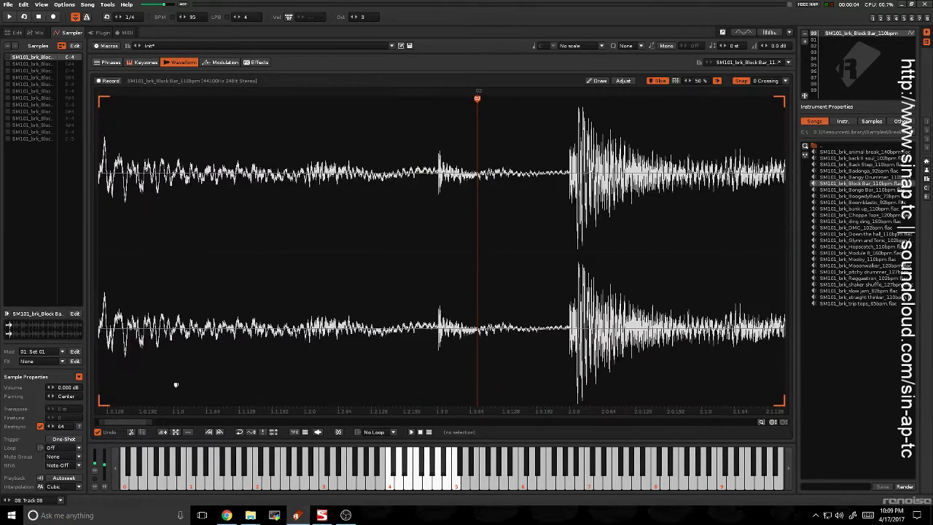
left_click_drag(128, 421, 106, 420)
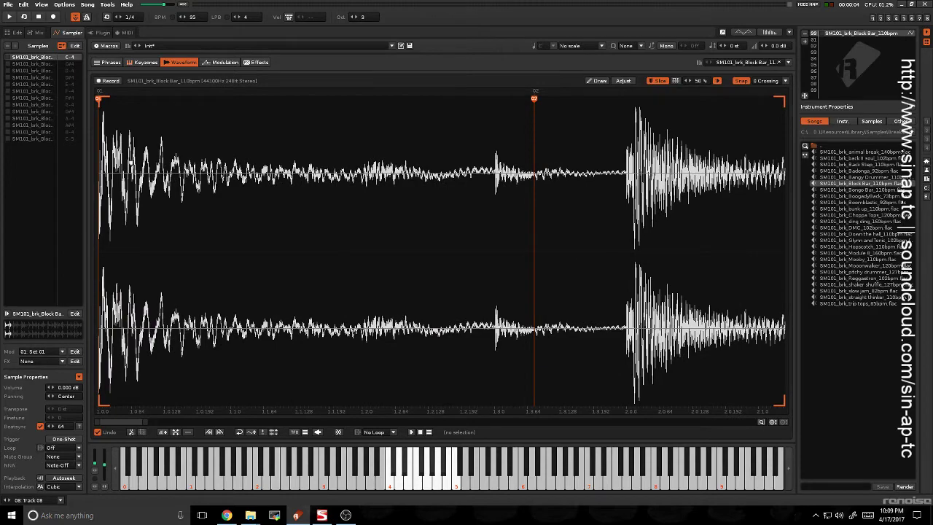
scroll(268, 229, "up", 3)
scroll(266, 227, "down", 3)
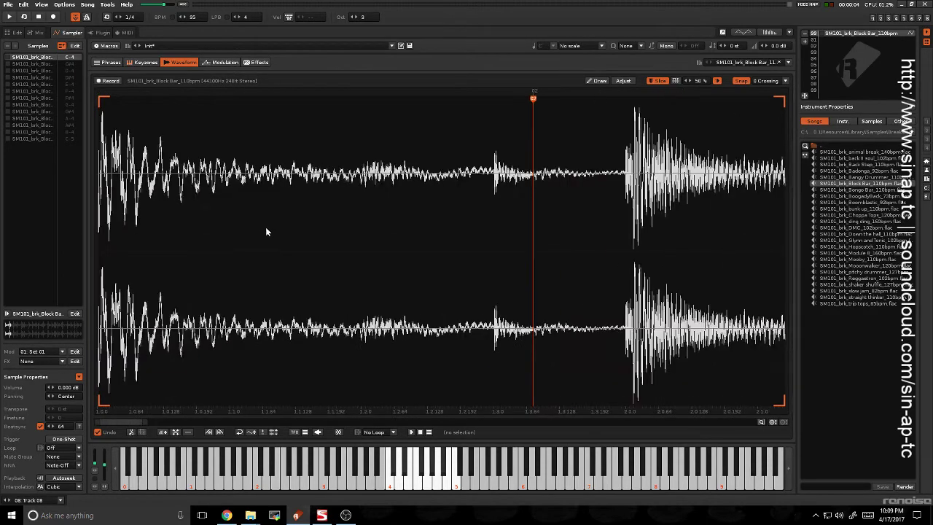
scroll(263, 226, "up", 1)
scroll(260, 227, "up", 3)
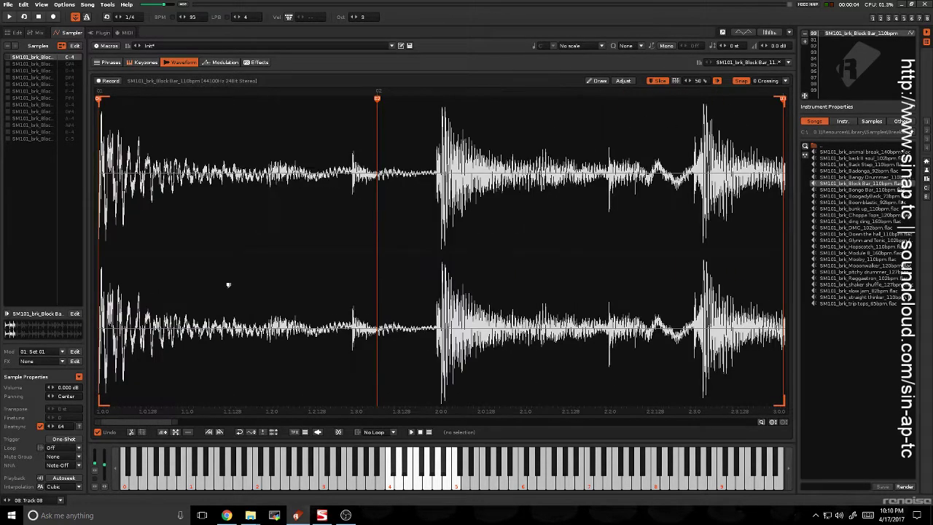
left_click_drag(177, 423, 142, 424)
mouse_move(100, 102)
left_mouse_down()
mouse_move(325, 109)
mouse_move(254, 102)
left_mouse_up()
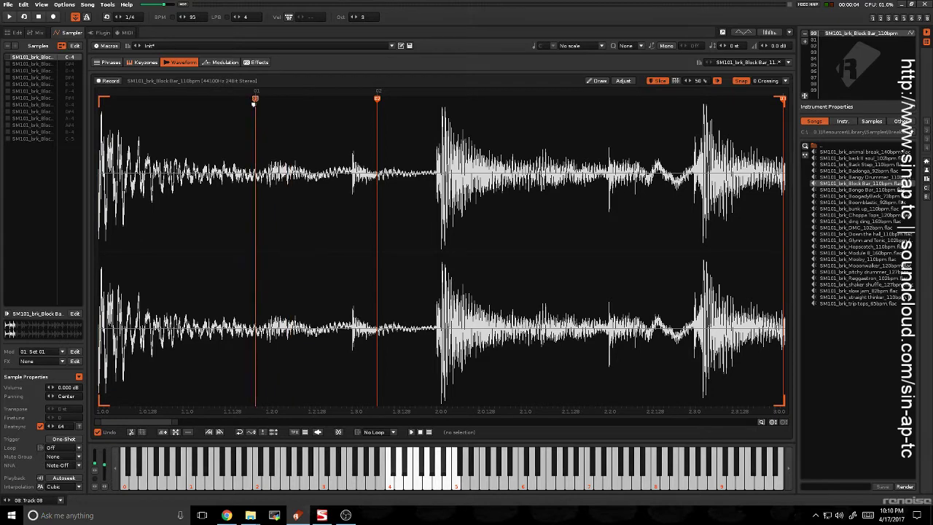
double_click(272, 166)
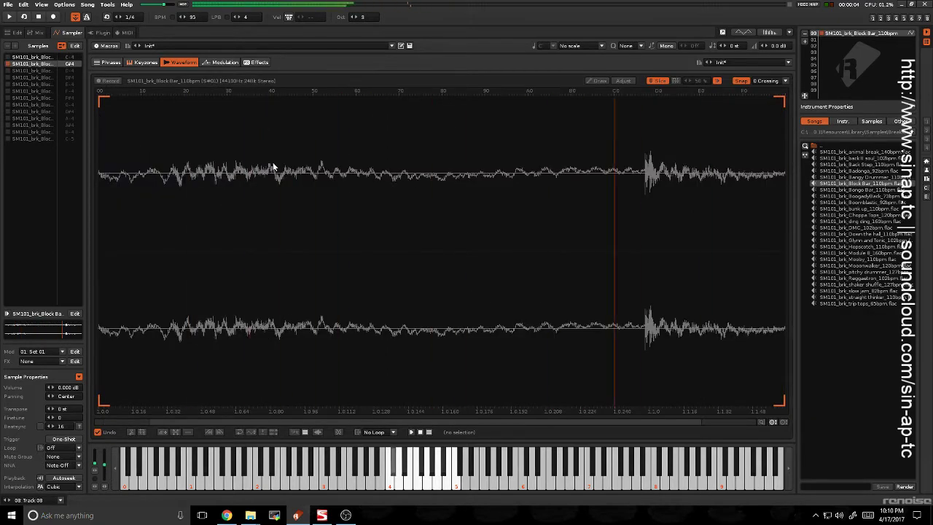
double_click(230, 191)
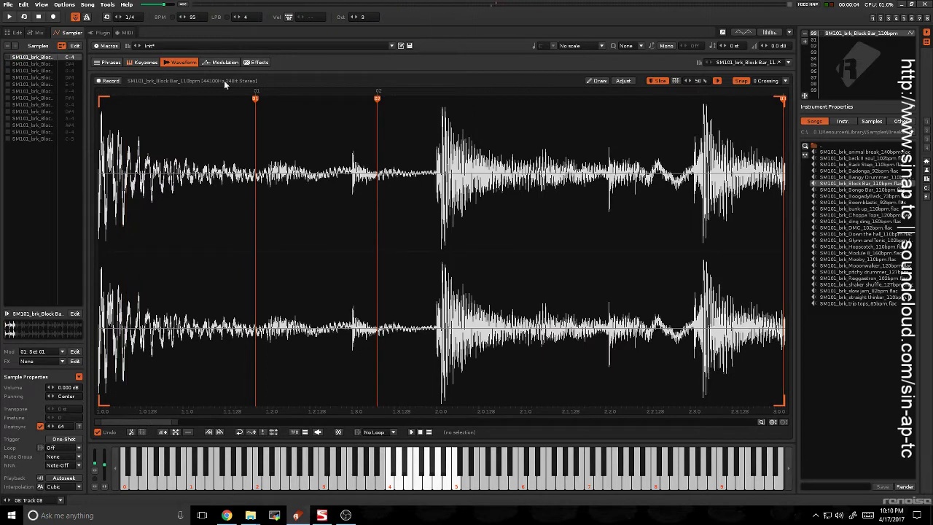
- Move the first slice marker back to the very start of the sample and audition the slice
left_click_drag(255, 99, 100, 105)
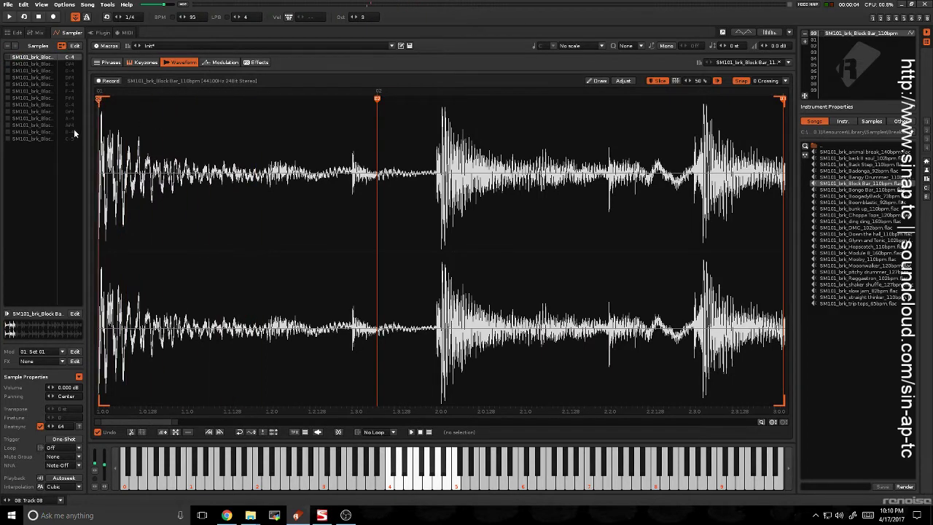
double_click(195, 168)
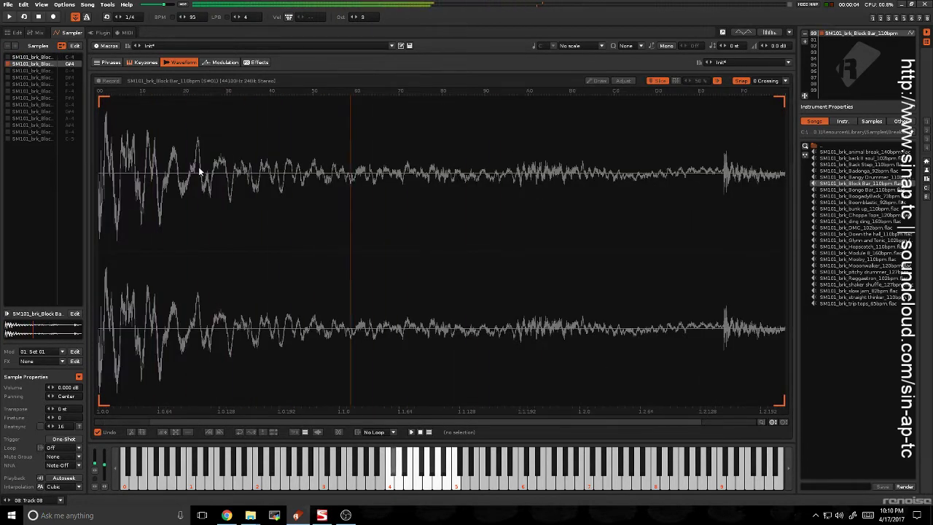
double_click(198, 170)
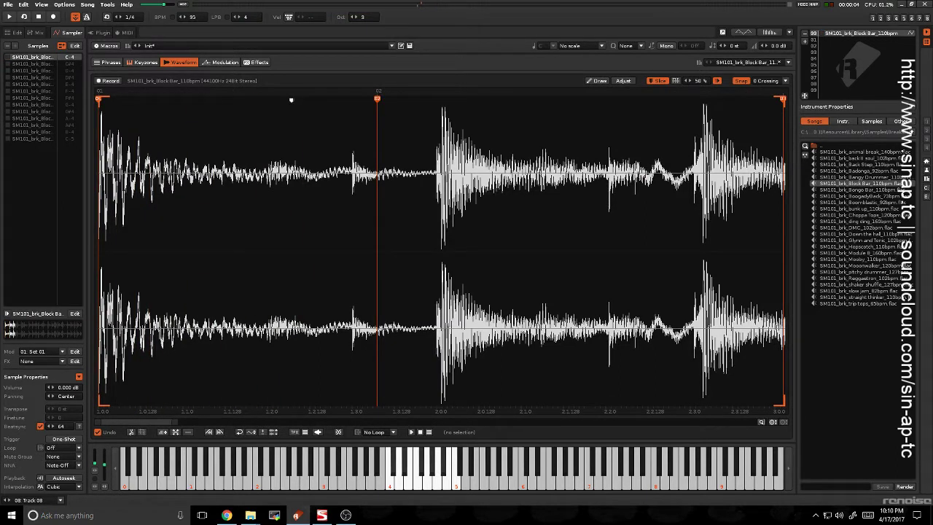
- Audition the first slice again and check how the slices are mapped across the keyzones
key("2")
double_click(257, 234)
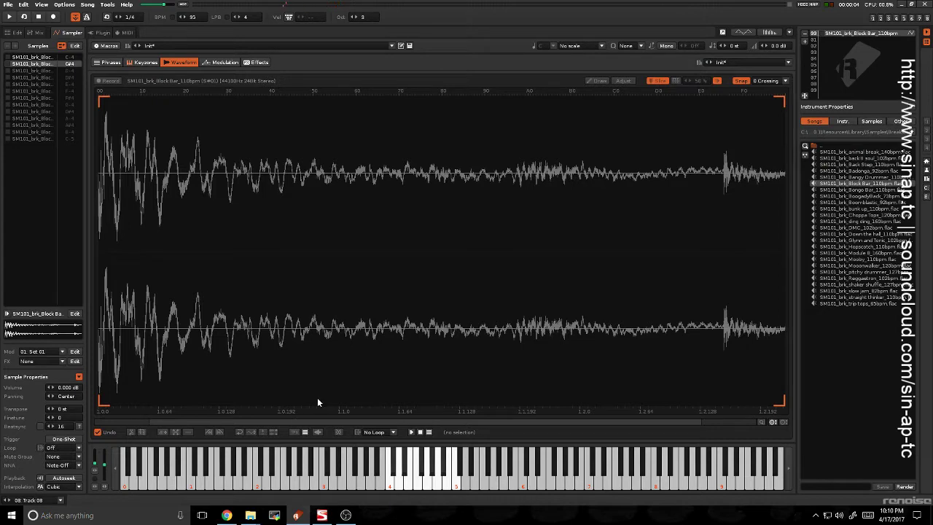
left_click(148, 64)
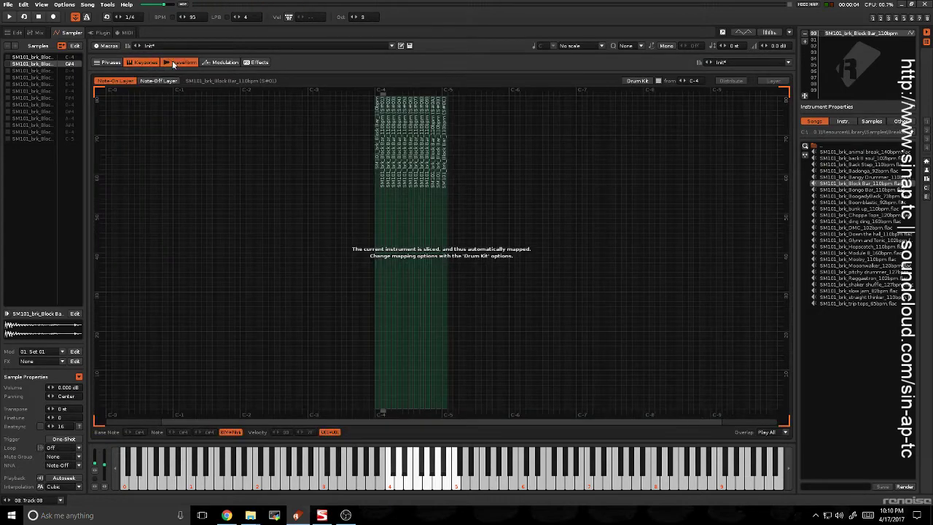
left_click(174, 64)
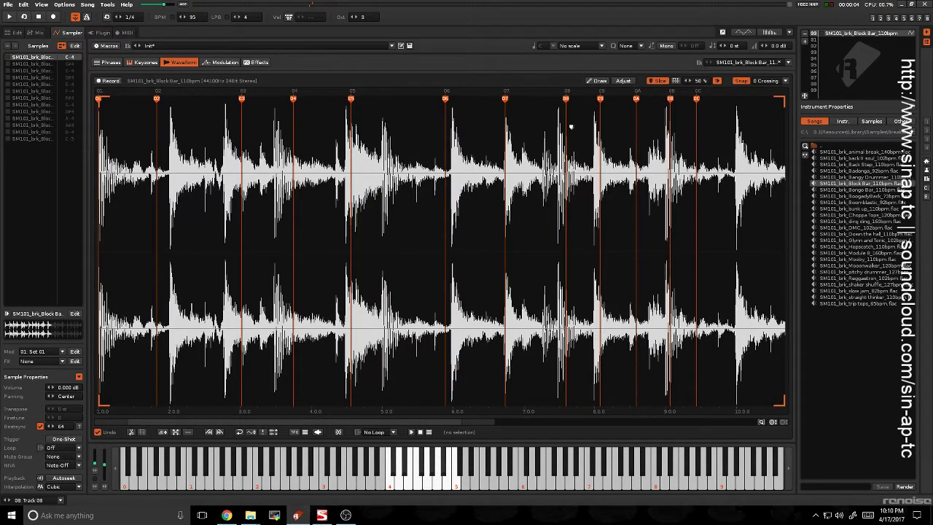
- Move the sixth slice marker forward onto the start of the drum hit near 6.0 on the ruler
scroll(444, 148, "up", 3)
scroll(443, 148, "up", 5)
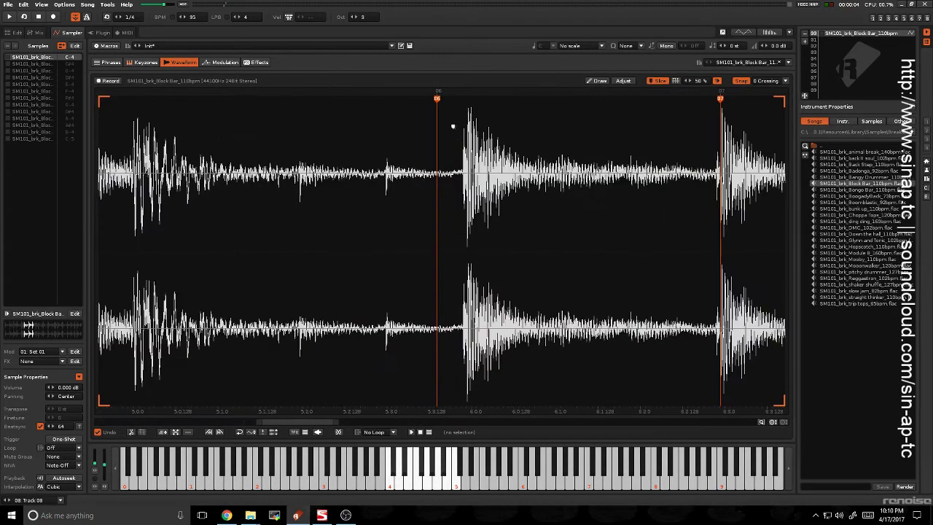
left_click_drag(412, 135, 475, 131)
scroll(587, 188, "down", 10)
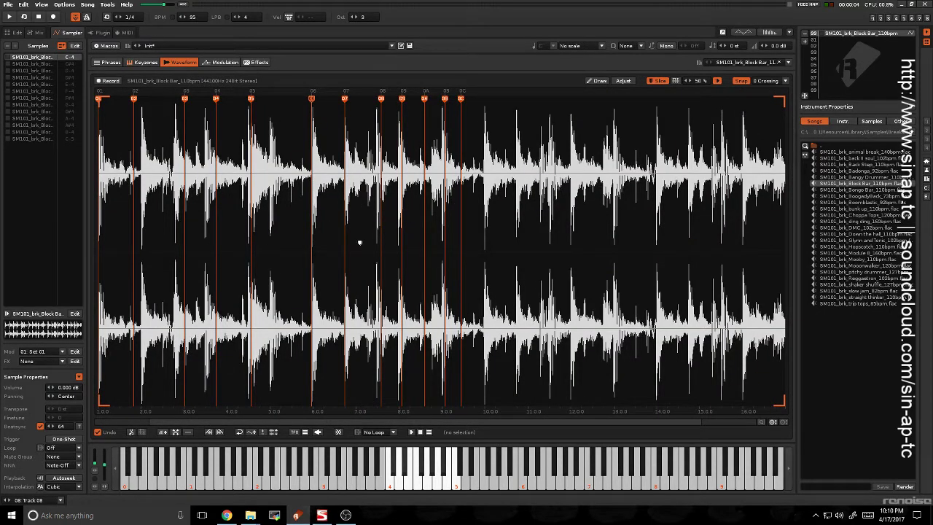
- Undo the sixth slice marker's move and the addition of the last five slice markers
key("ctrl+z")
key("ctrl+z")
key("ctrl+z")
key("ctrl+z")
key("ctrl+z")
key("ctrl+z")
key("ctrl+z")
key("ctrl+z")
key("ctrl+z")
key("ctrl+z")
key("ctrl+z")
key("ctrl+z")
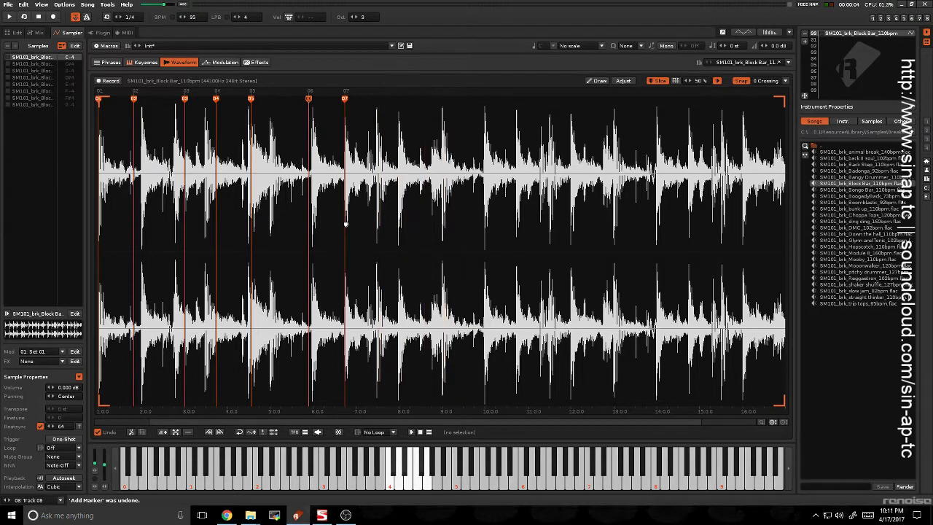
- Undo the remaining manual slice markers and auto-slice the drum break with the detection sensitivity at 50%
key("ctrl+z")
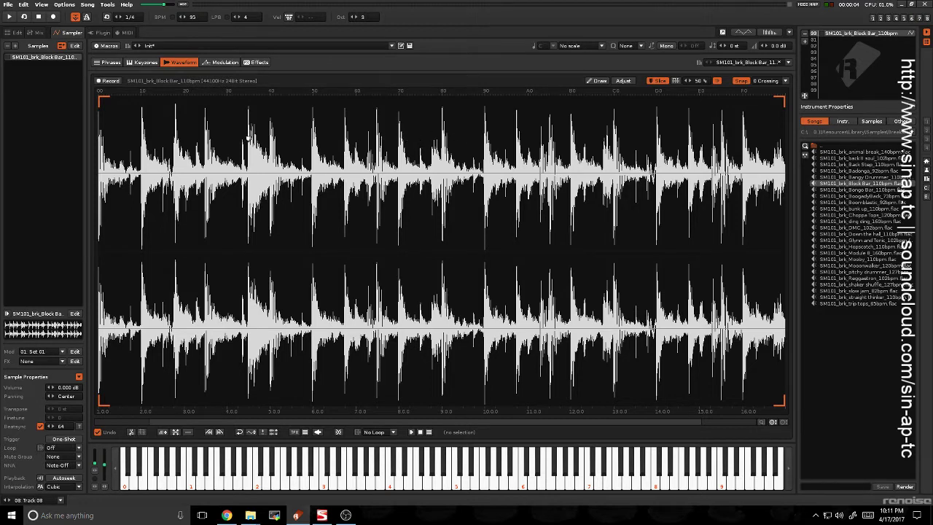
left_click(660, 82)
left_click(676, 80)
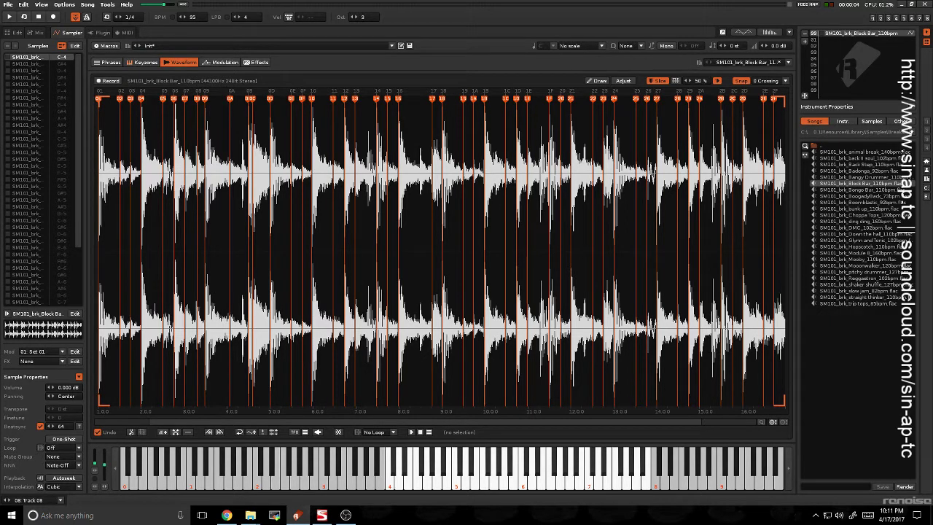
- Try auto-slicing the break twice at 80% sensitivity, undoing the generated markers each time
left_click_drag(700, 81, 701, 71)
left_click(676, 81)
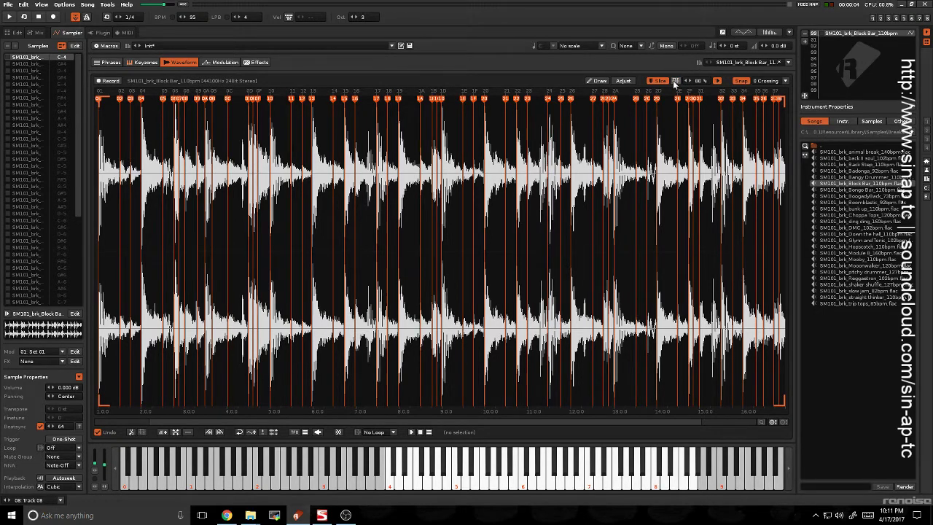
key("ctrl+z")
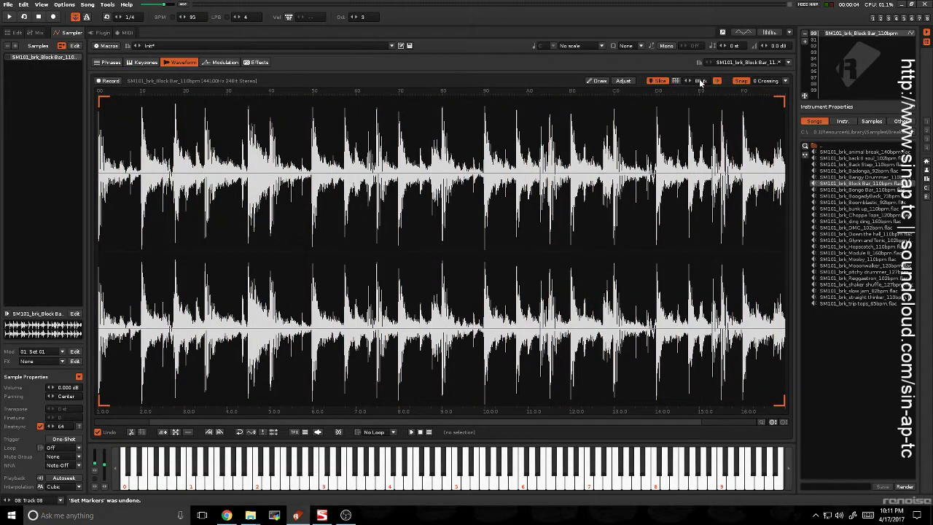
left_click(675, 82)
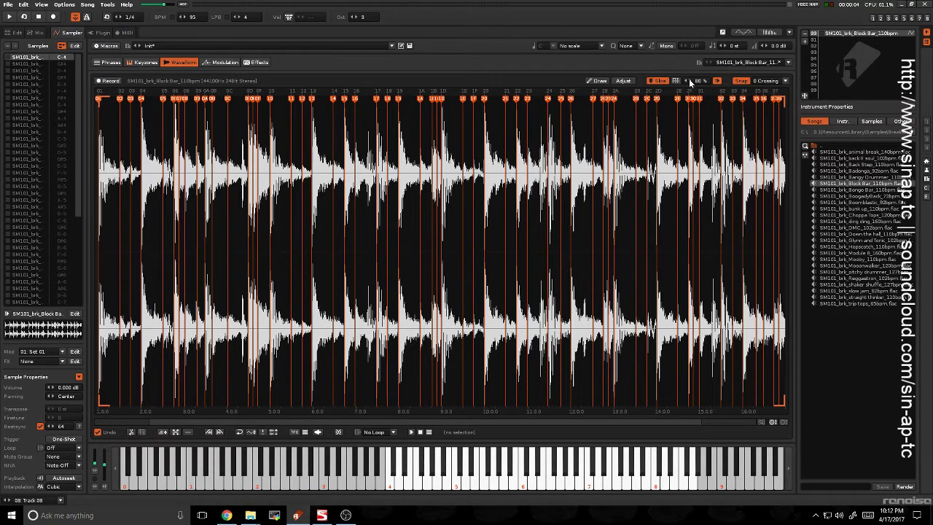
key("ctrl+z")
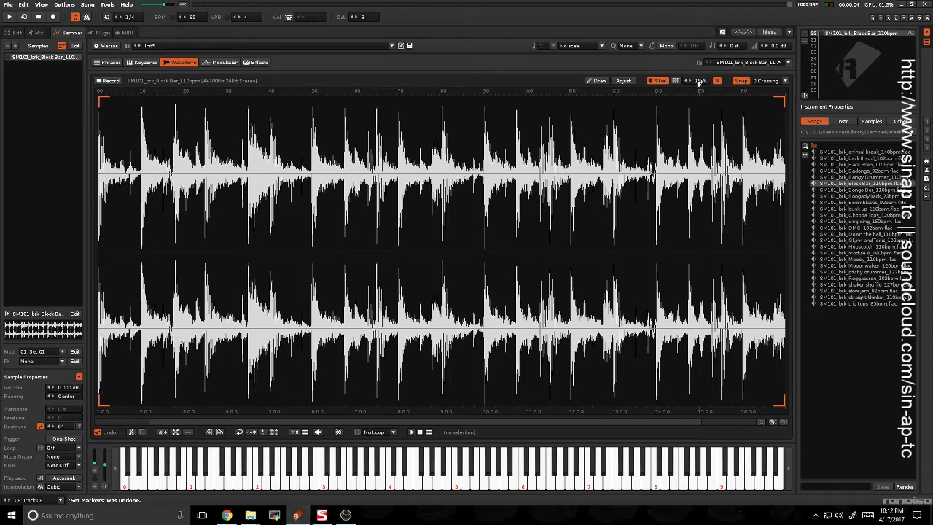
- Set the slice detection sensitivity to 10% and auto-slice the break
left_click_drag(698, 84, 698, 94)
left_click(675, 82)
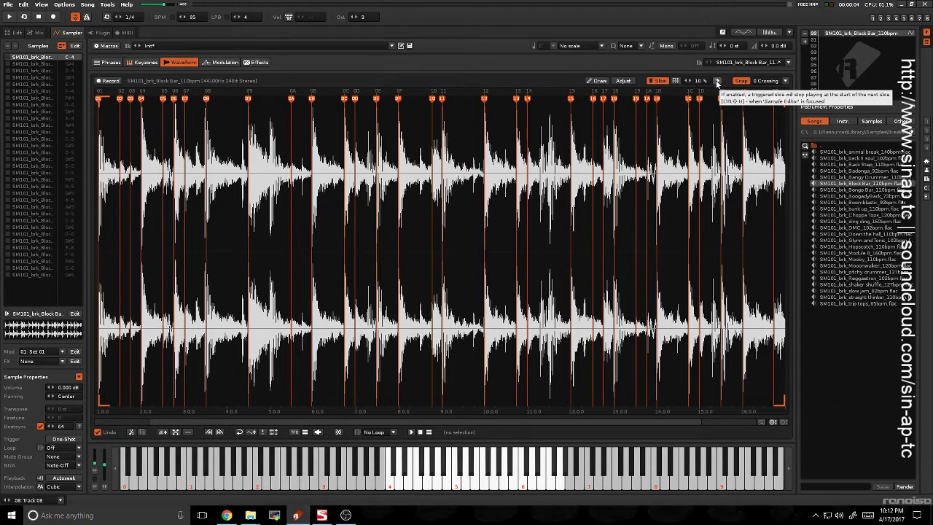
- Turn off the manual slice marker tool and replace the 10% slicing with an auto-slice at 3% sensitivity
left_click(655, 84)
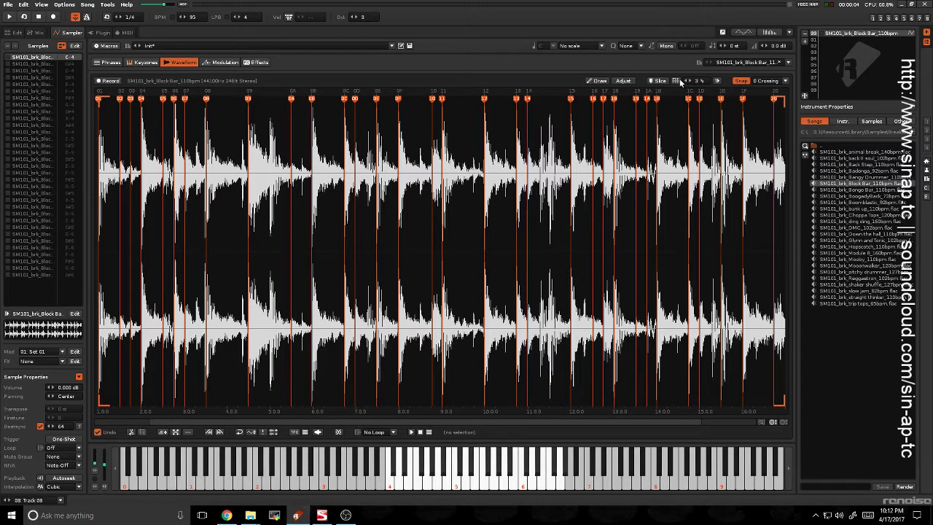
key("ctrl+z")
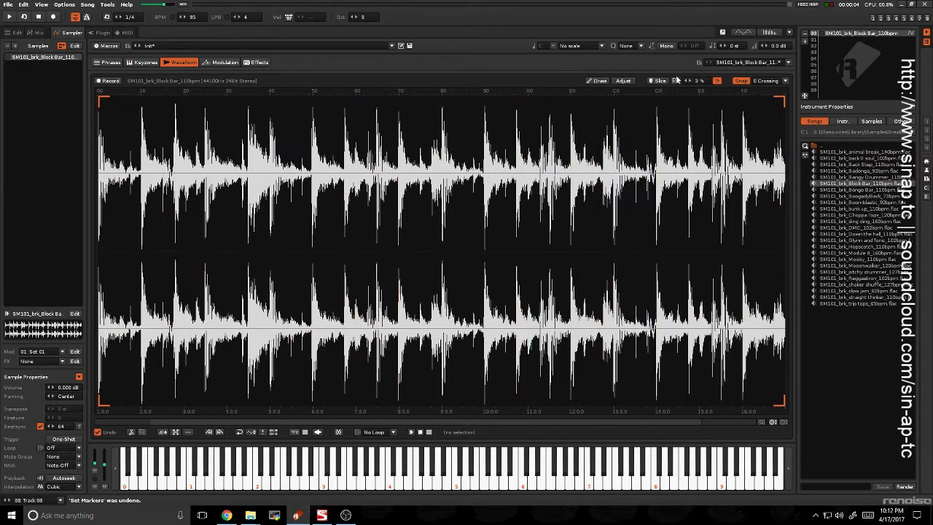
left_click(677, 80)
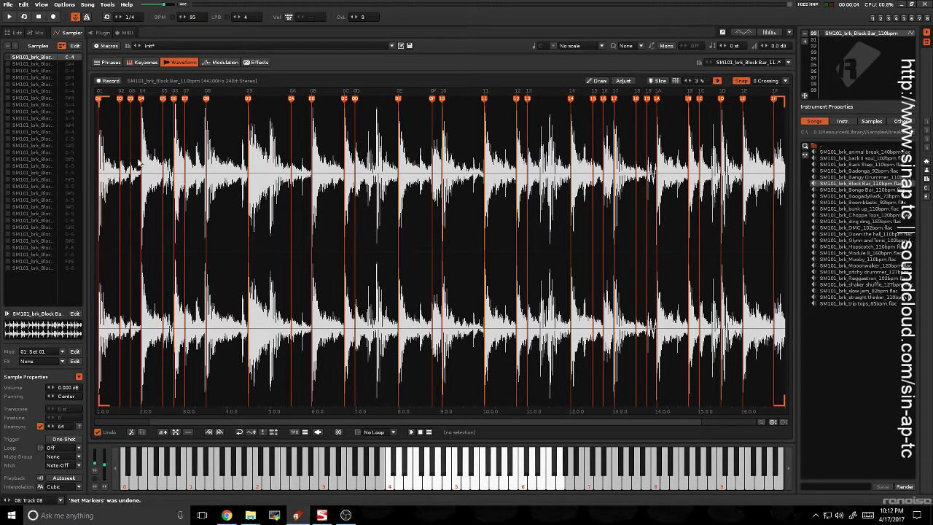
- Audition the auto-generated slices and examine the waveforms of the third and fourth slices
key("q")
scroll(107, 176, "up", 5)
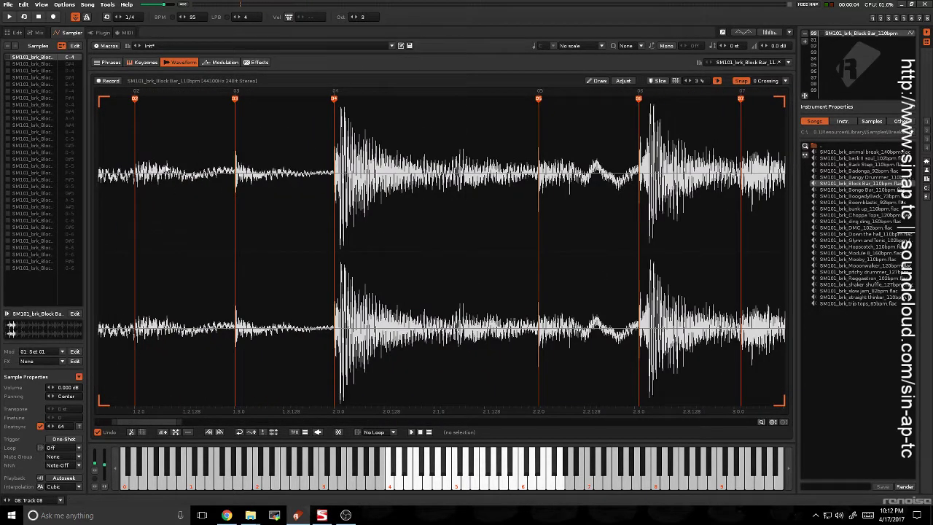
key("q")
scroll(413, 152, "down", 5)
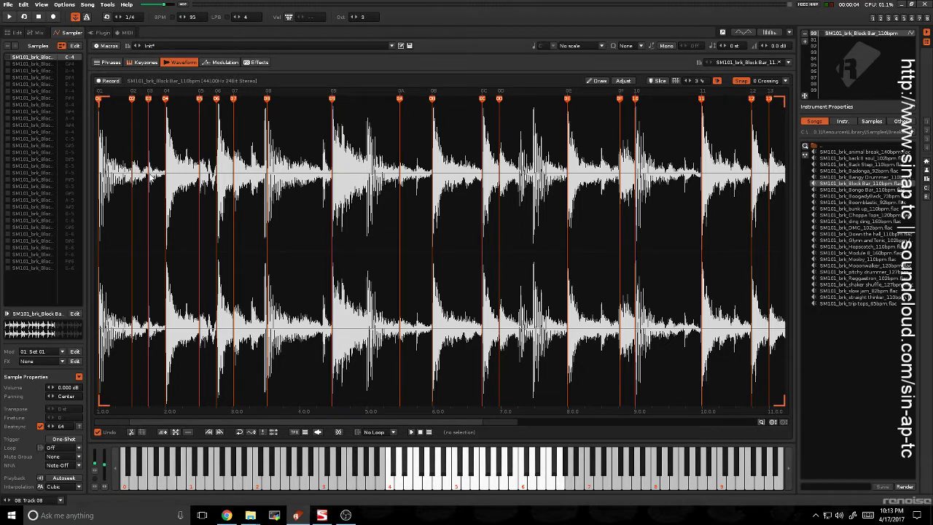
double_click(143, 174)
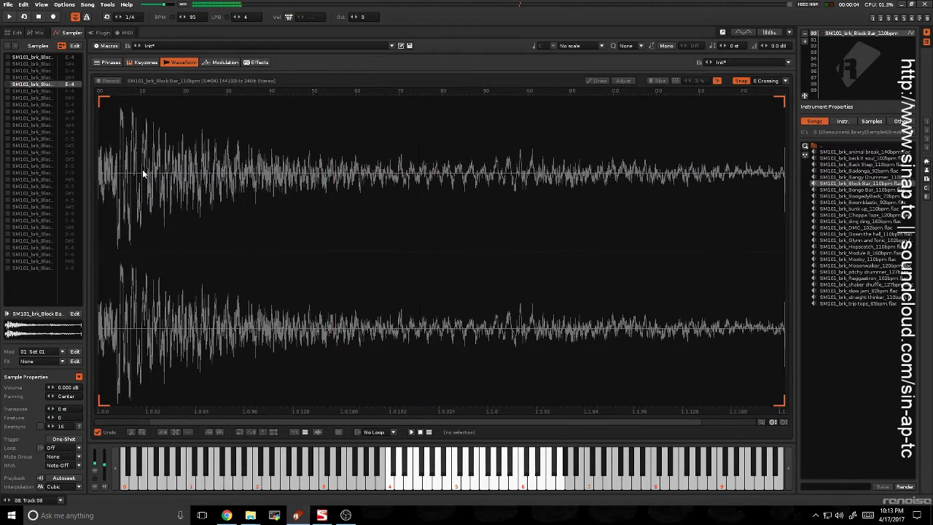
key("Up")
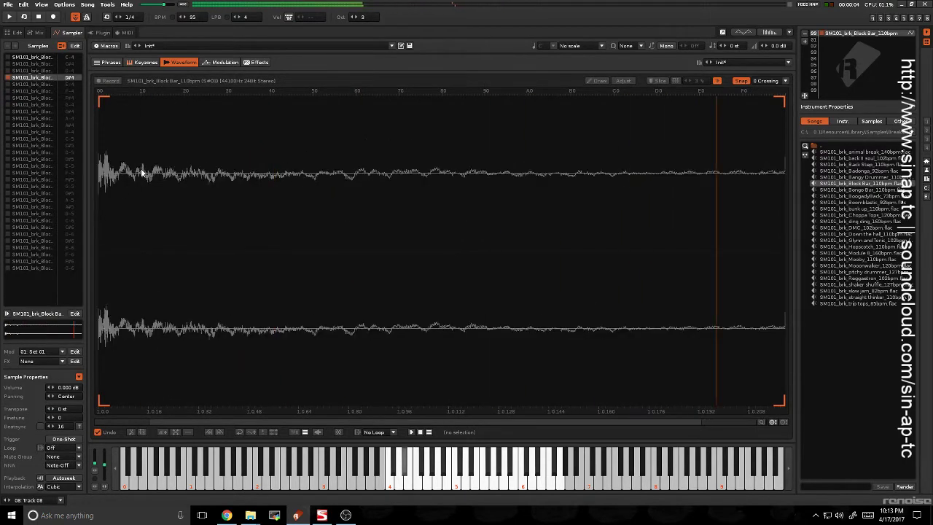
key("Down")
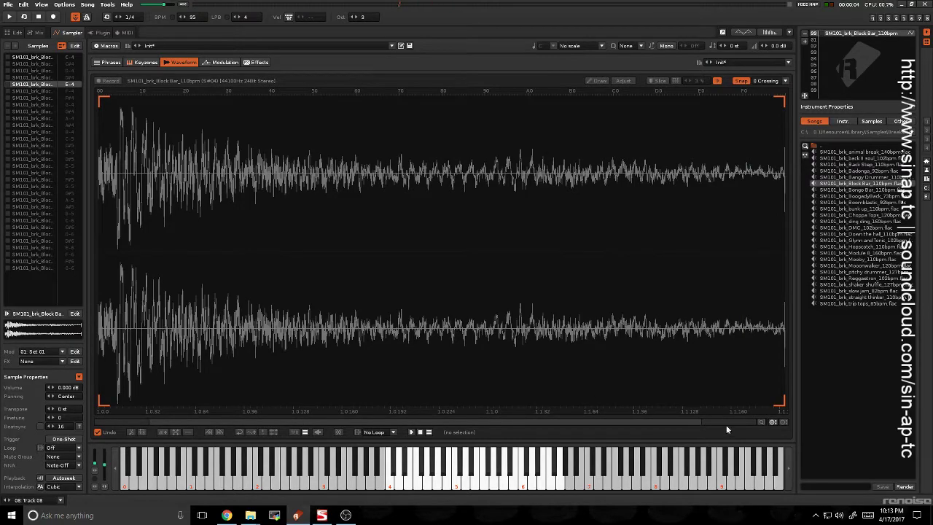
left_click_drag(726, 425, 211, 411)
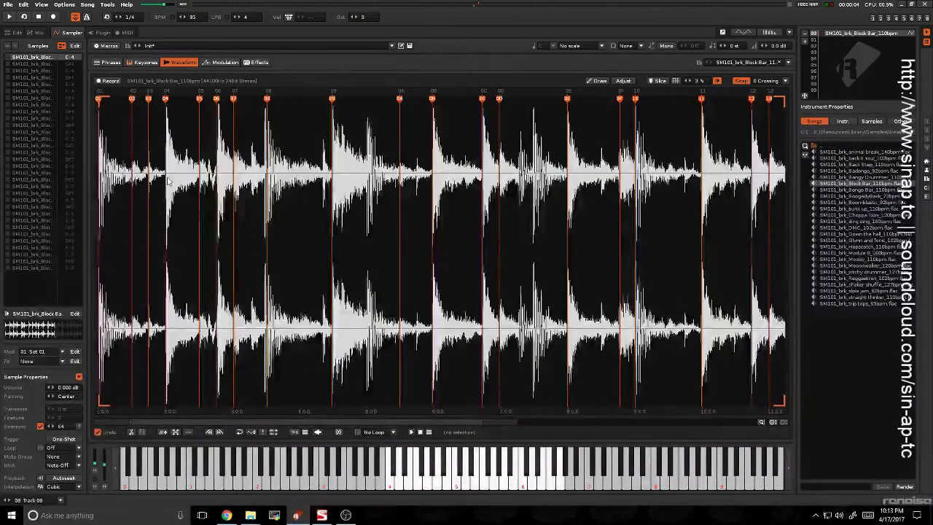
- Examine how precisely the second, third and fourth slice markers line up with the drum hits
scroll(181, 168, "up", 4)
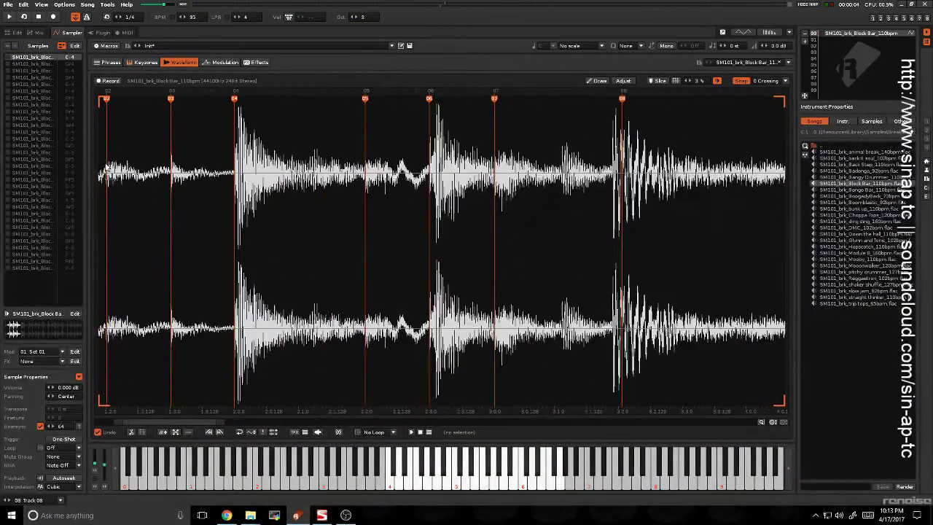
scroll(197, 169, "up", 5)
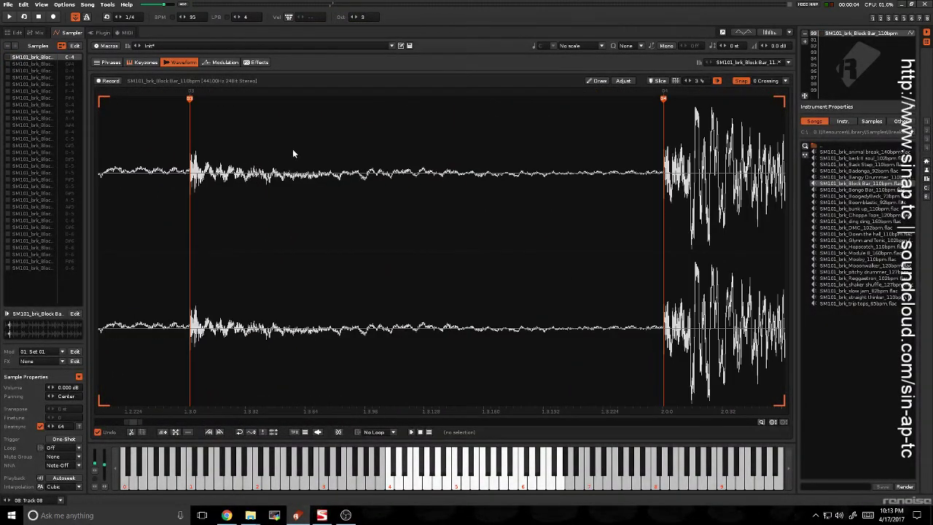
scroll(623, 180, "down", 3)
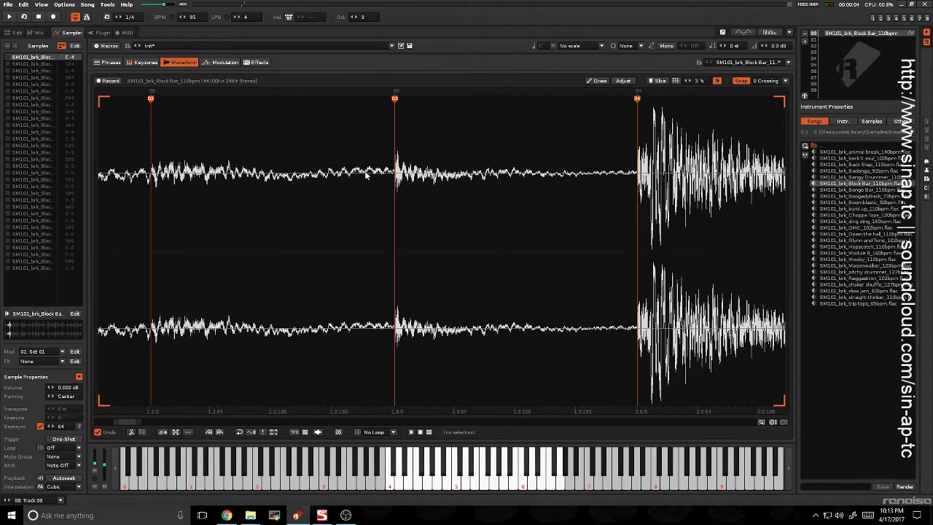
scroll(178, 383, "up", 3)
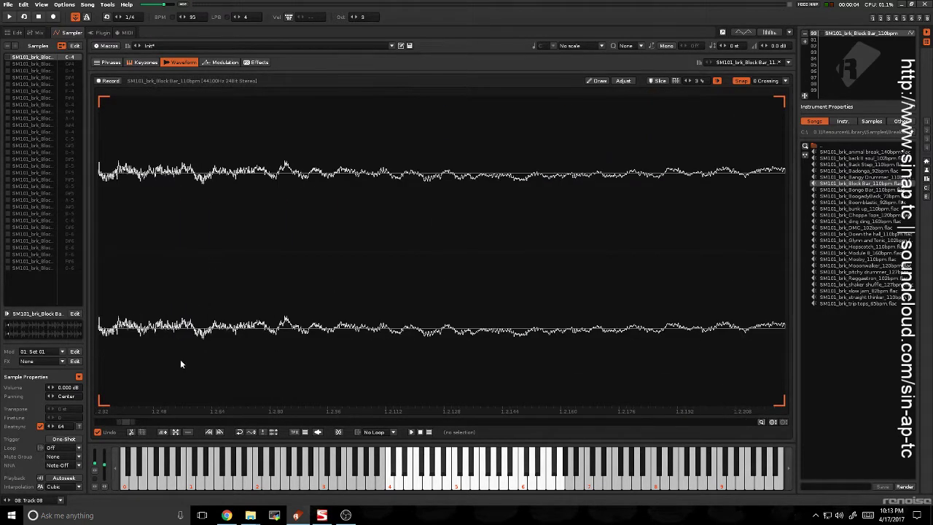
left_click_drag(120, 421, 131, 427)
scroll(232, 291, "up", 4)
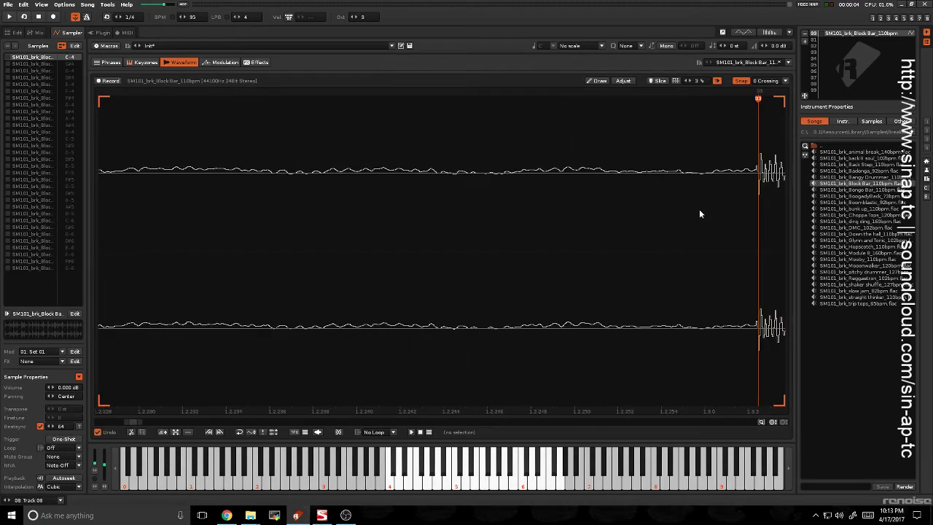
scroll(659, 247, "down", 5)
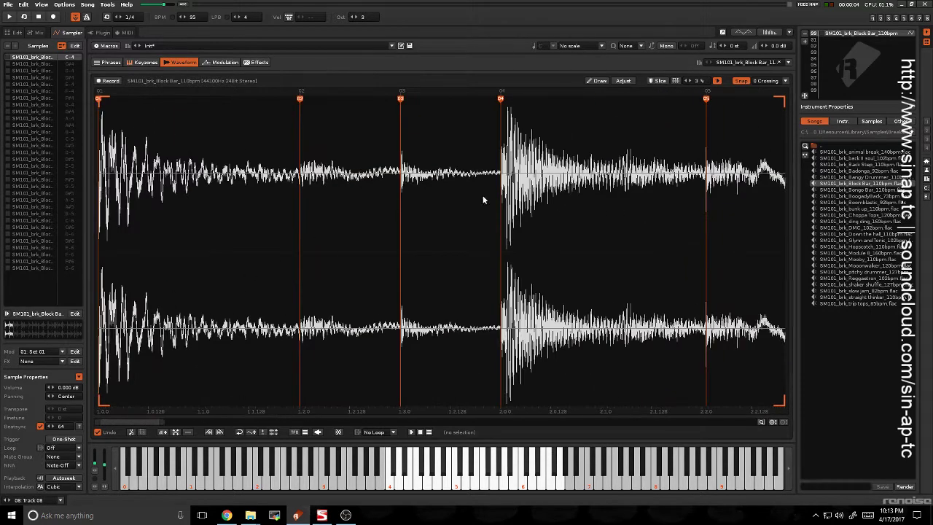
- Move the fifth slice marker back onto the start of the hit near 2.2 on the ruler
scroll(707, 191, "up", 2)
scroll(707, 191, "up", 3)
scroll(664, 183, "up", 3)
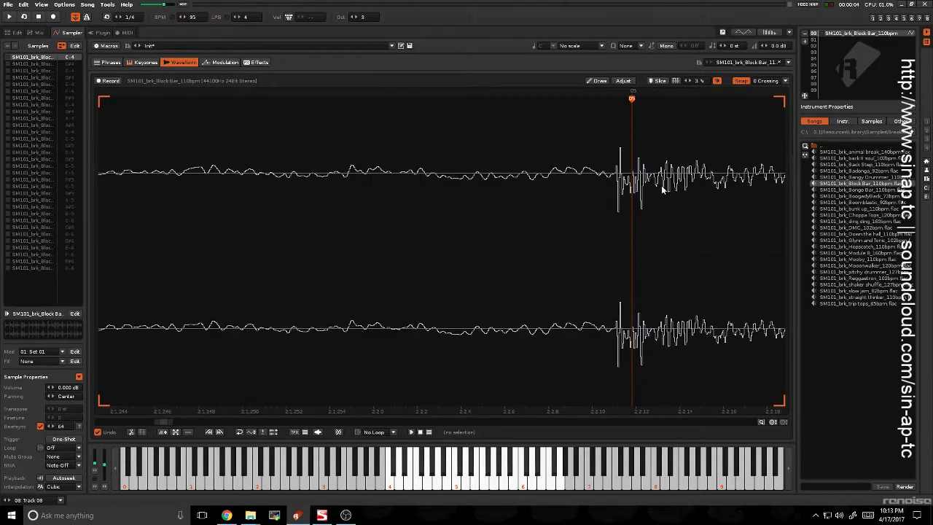
mouse_move(615, 98)
left_mouse_down()
mouse_move(597, 99)
mouse_move(589, 126)
left_mouse_up()
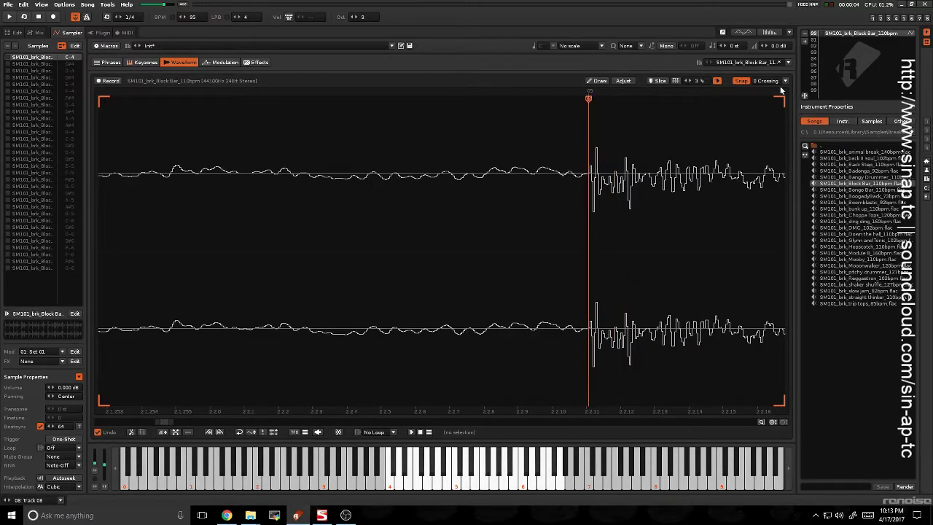
- Move the eighth slice marker back onto the start of the loud hit just before 3.2 on the ruler
scroll(672, 222, "down", 6)
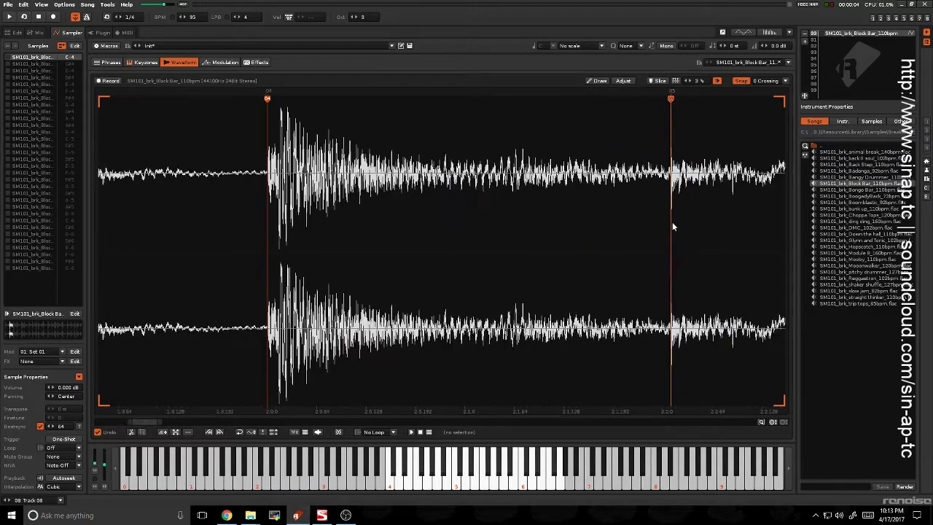
scroll(754, 211, "up", 2)
scroll(752, 199, "up", 3)
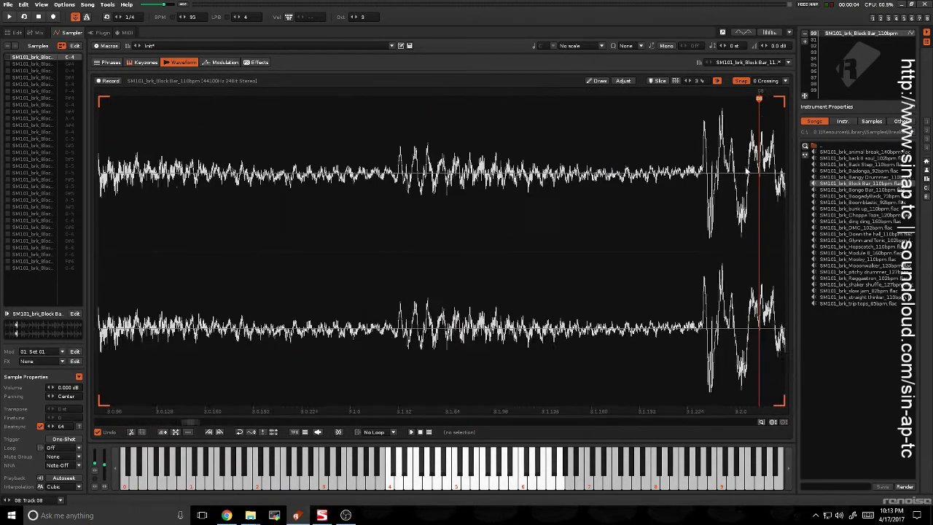
left_click_drag(758, 98, 701, 99)
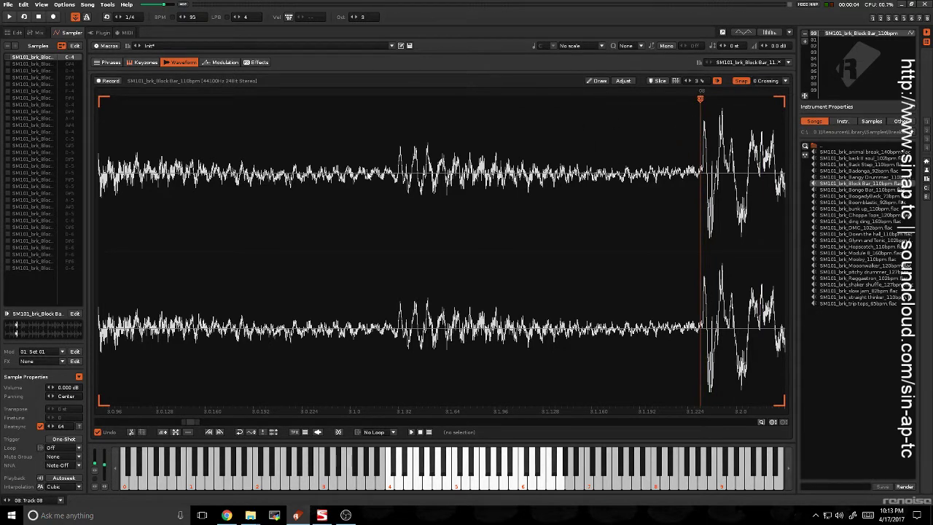
- View the second slice's waveform and check the empty instrument slot 01 and the break's phrase editor
double_click(358, 192)
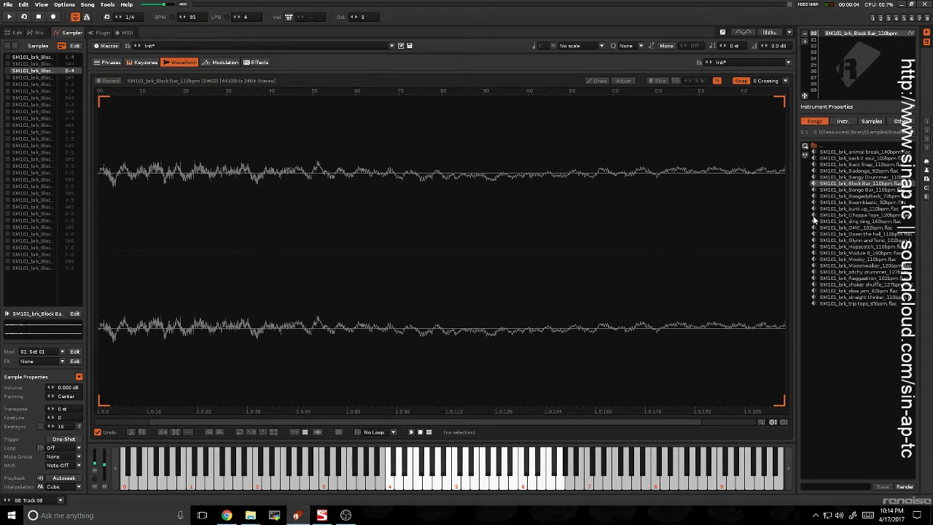
left_click(827, 46)
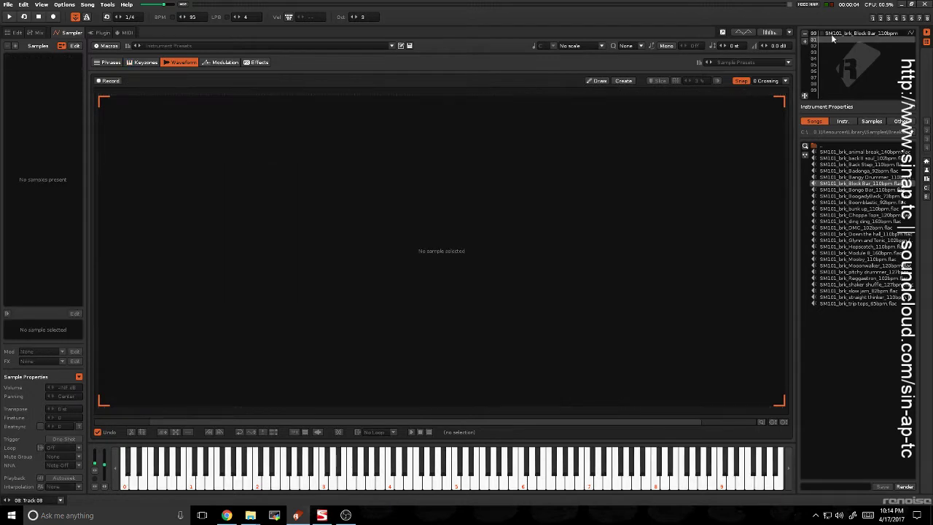
left_click(834, 35)
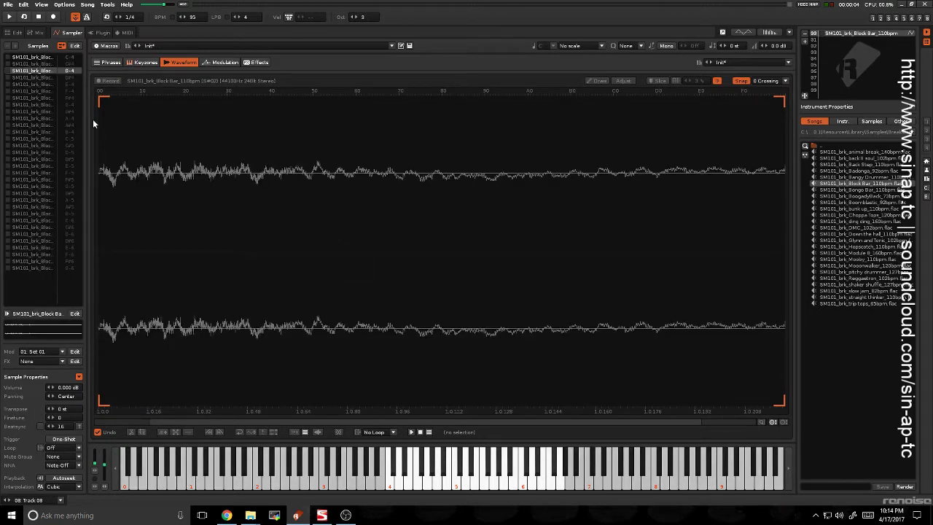
left_click(110, 65)
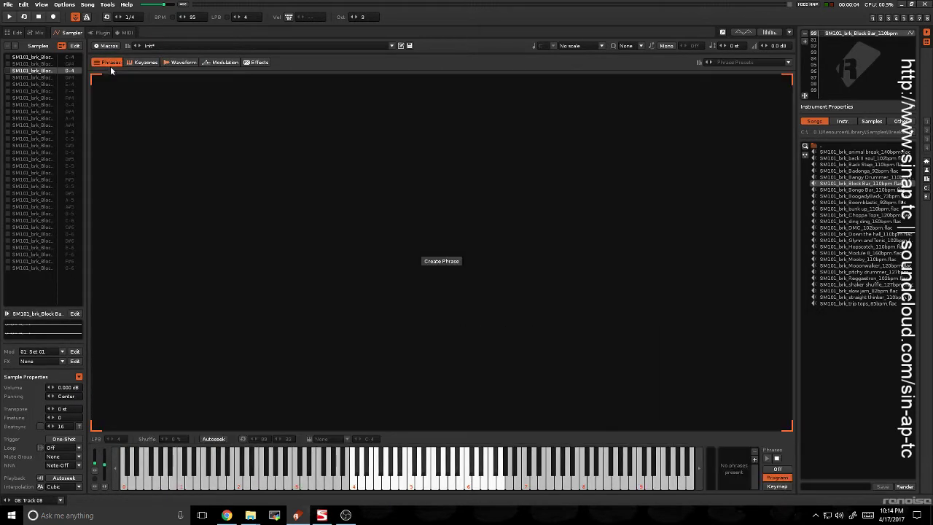
left_click(175, 65)
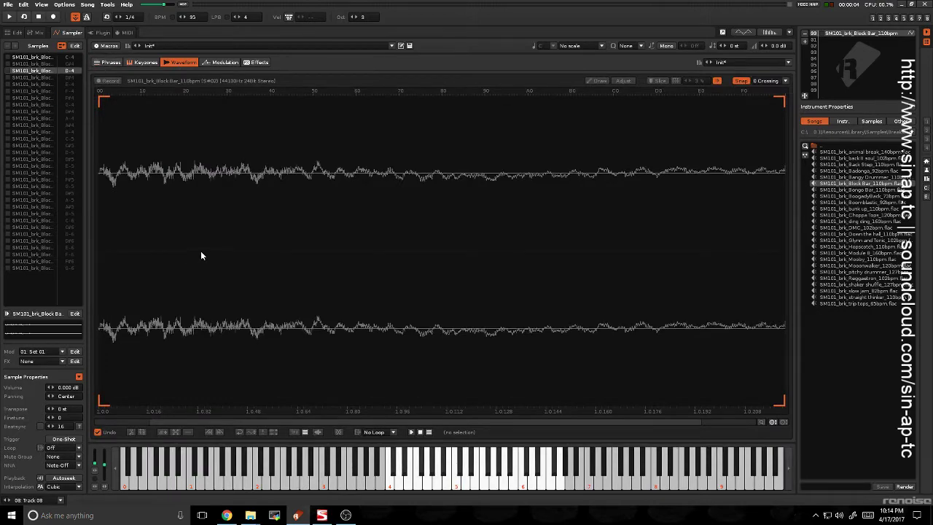
- Return to the full drum break and undo the marker moves and the auto-slicing
key("Up")
key("Up")
scroll(285, 266, "down", 4)
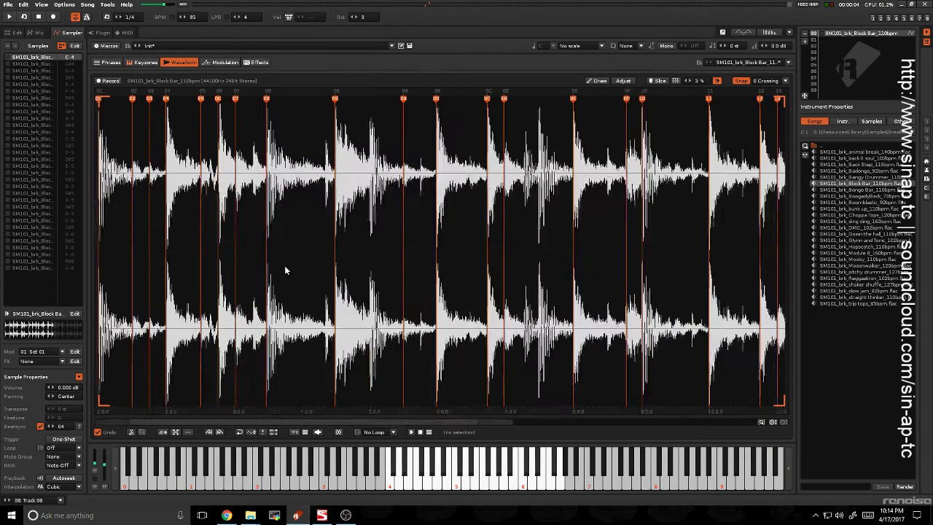
scroll(285, 266, "down", 3)
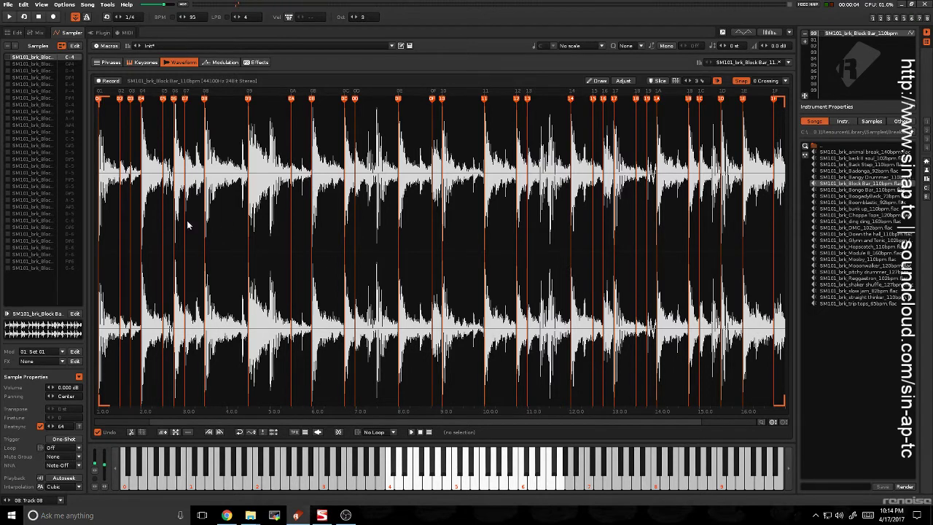
key("ctrl+z")
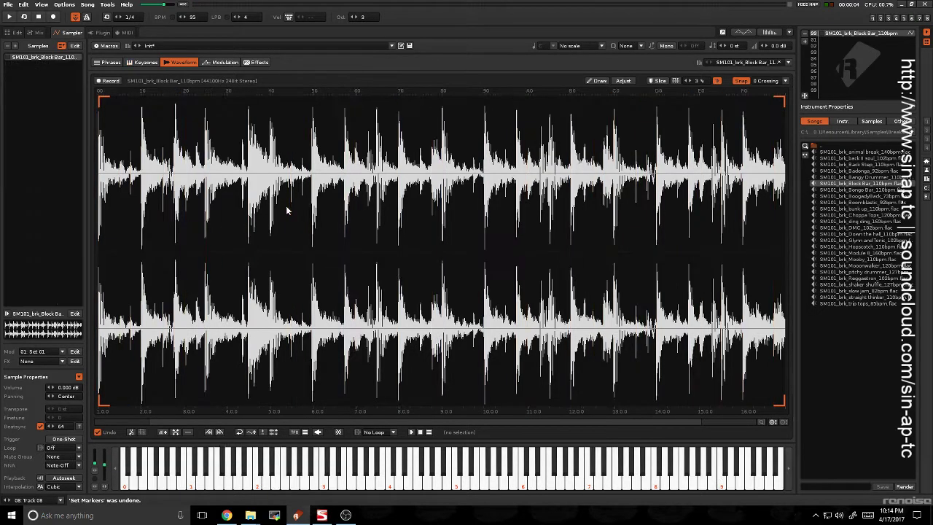
- Undo the earlier changes back to an empty instrument and remove the #Line Input device from Track 08
key("ctrl+z")
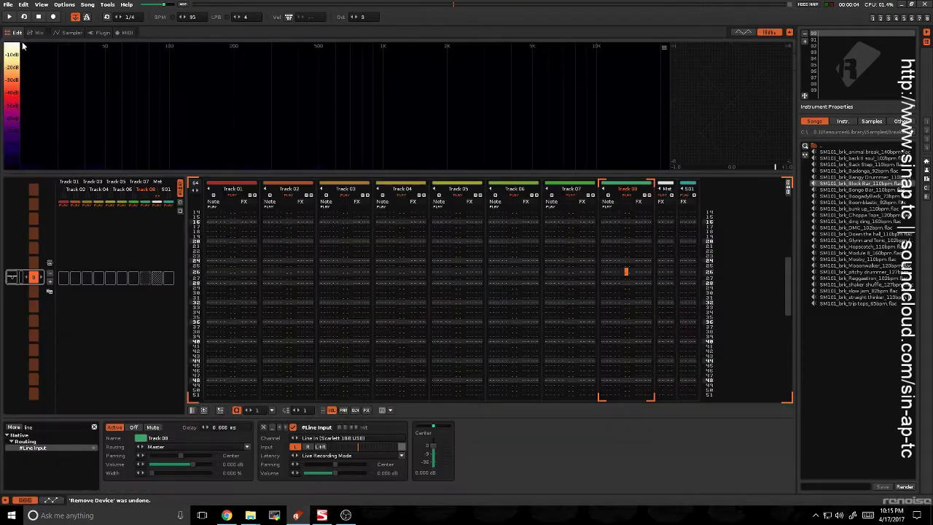
left_click(17, 33)
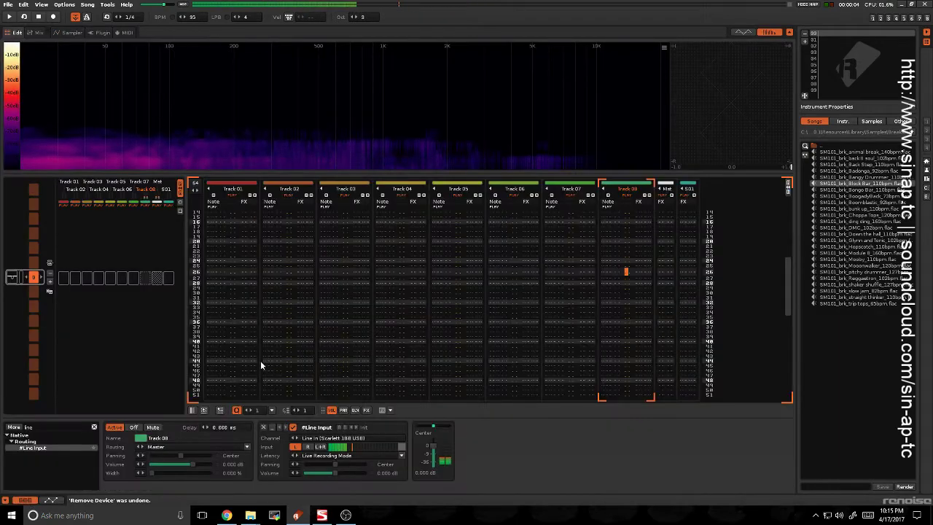
left_click(263, 427)
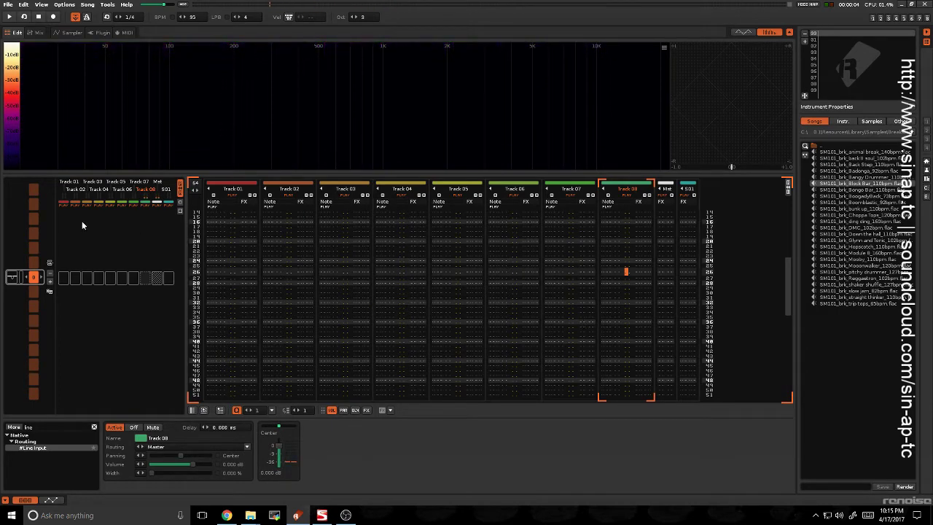
- Load SM101_brk_Block Bar_110bpm.flac into the empty sampler instrument and audition it
left_click(64, 33)
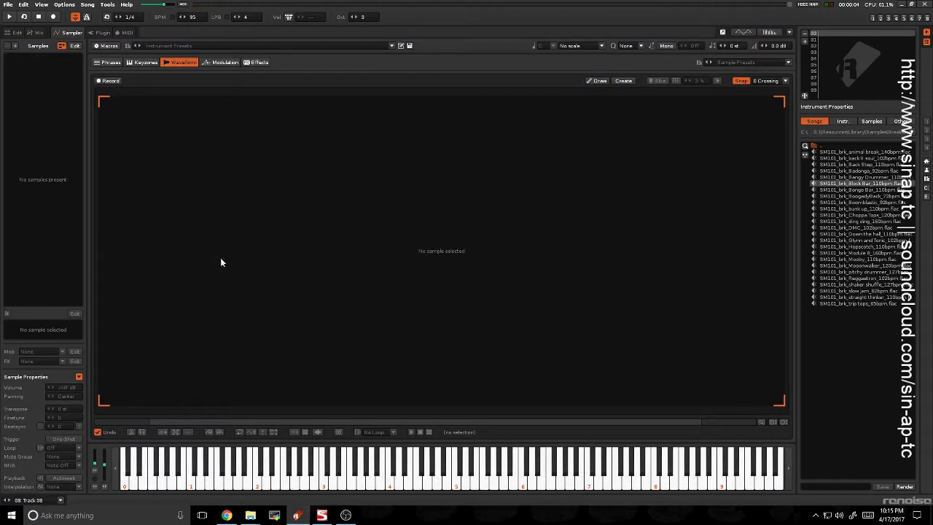
double_click(866, 185)
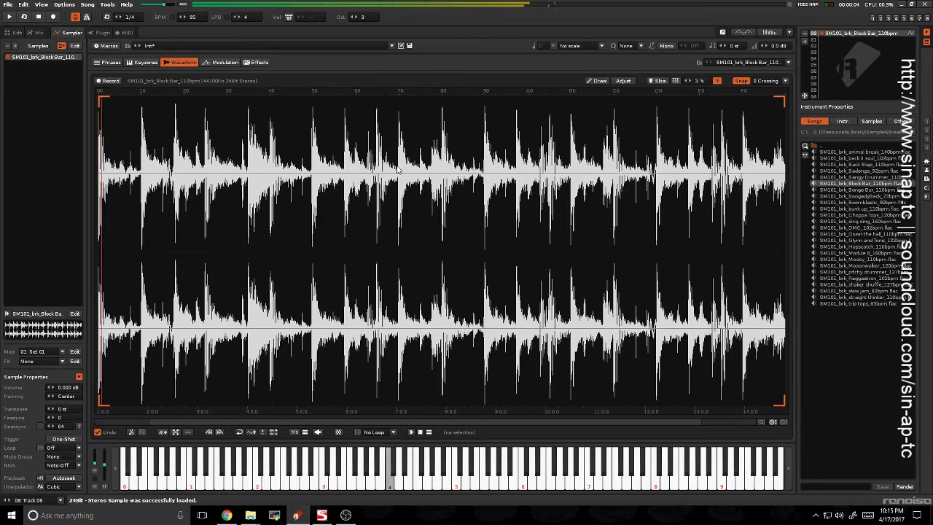
key("q")
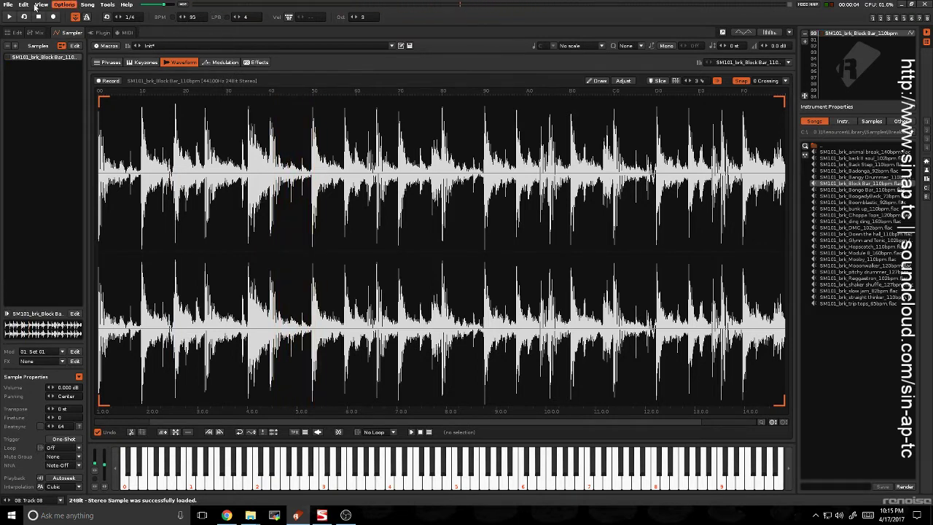
- With the metronome on, record the break as a C-4 note on line 00 of Track 01
left_click(14, 32)
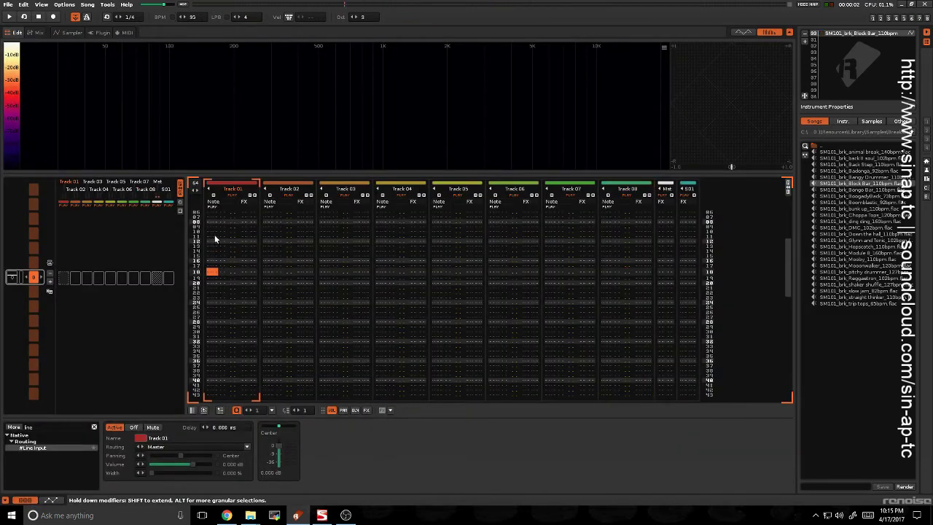
scroll(223, 243, "up", 10)
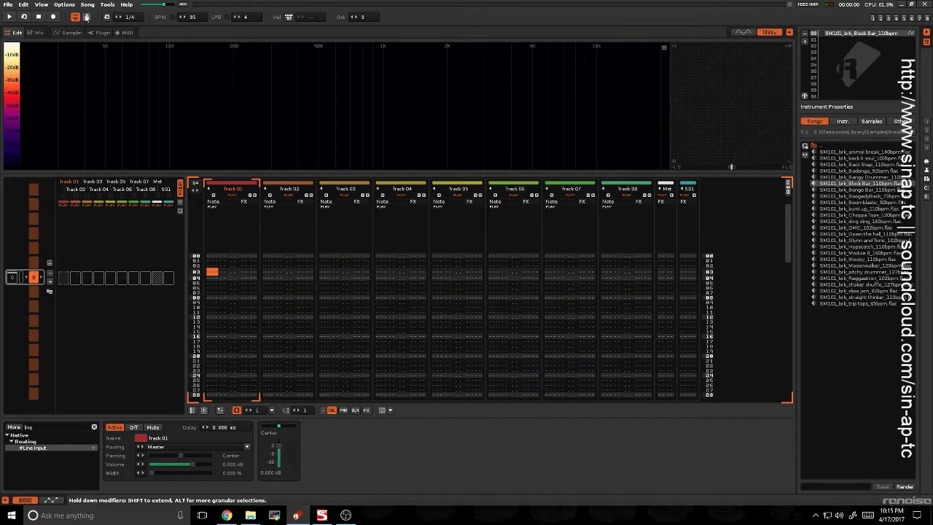
key("space")
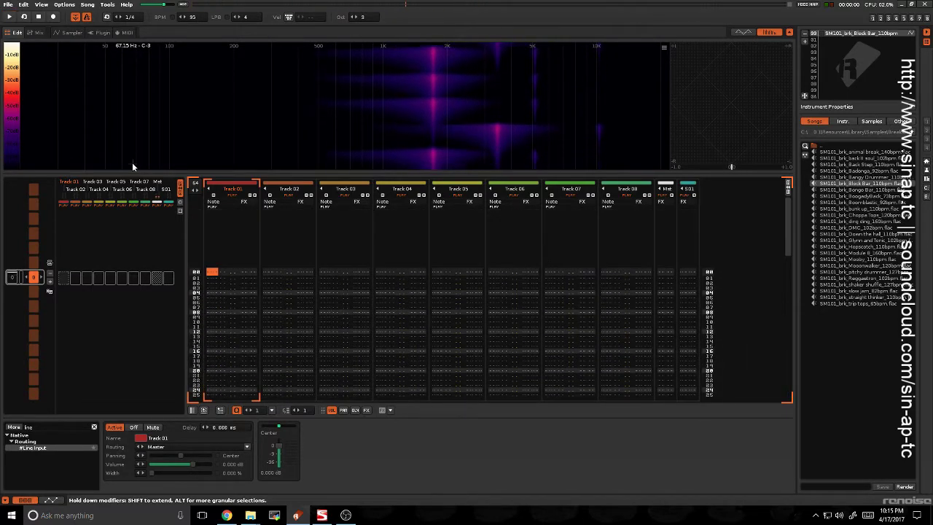
key("Escape")
key("alt")
key("space")
key("q")
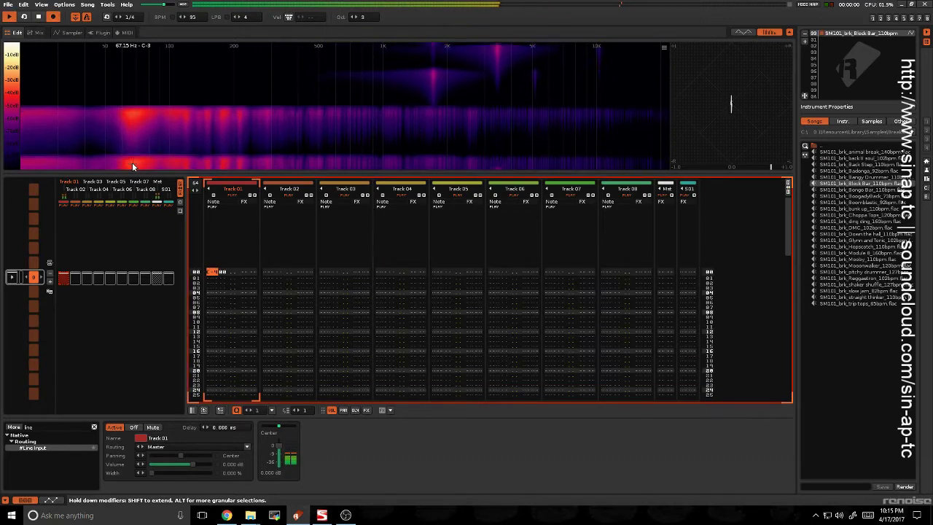
key("space")
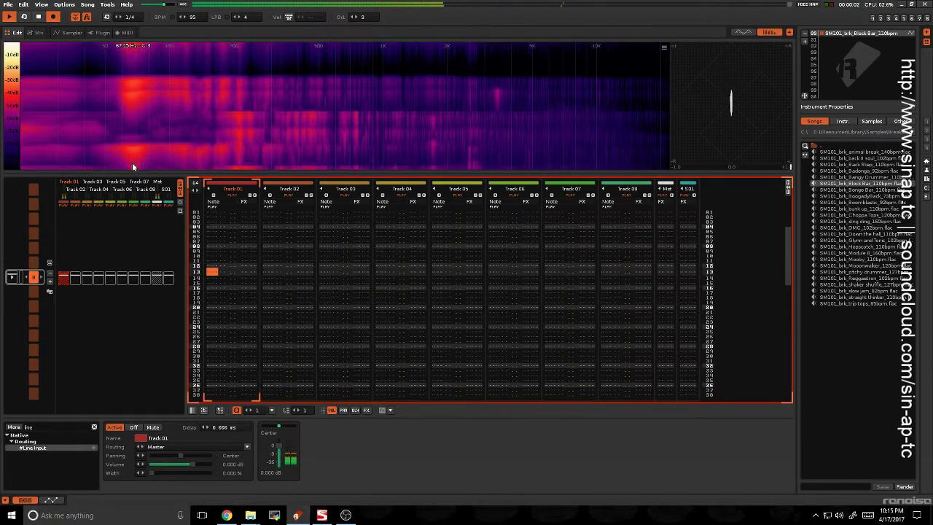
- Turn on Beatsync over 64 lines for the break and play the pattern at 91 BPM
left_click(71, 33)
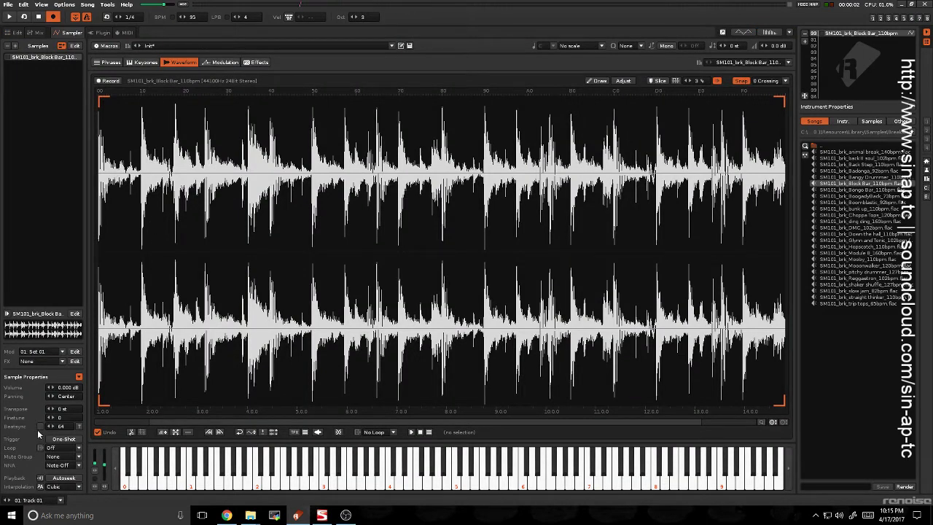
left_click(39, 427)
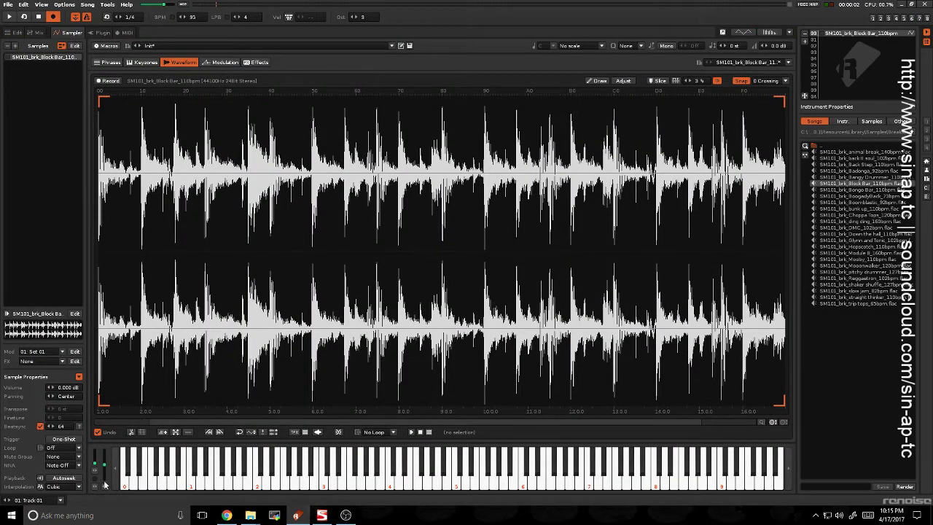
left_click(11, 32)
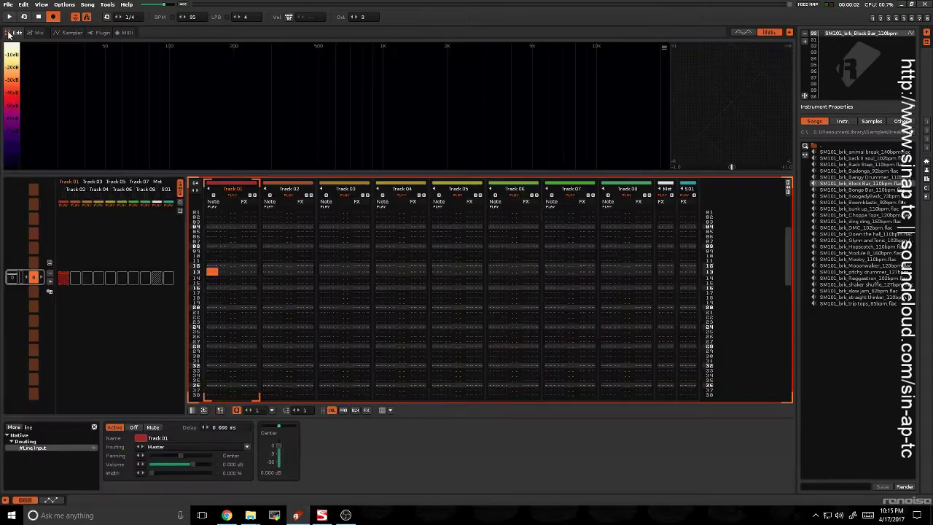
key("space")
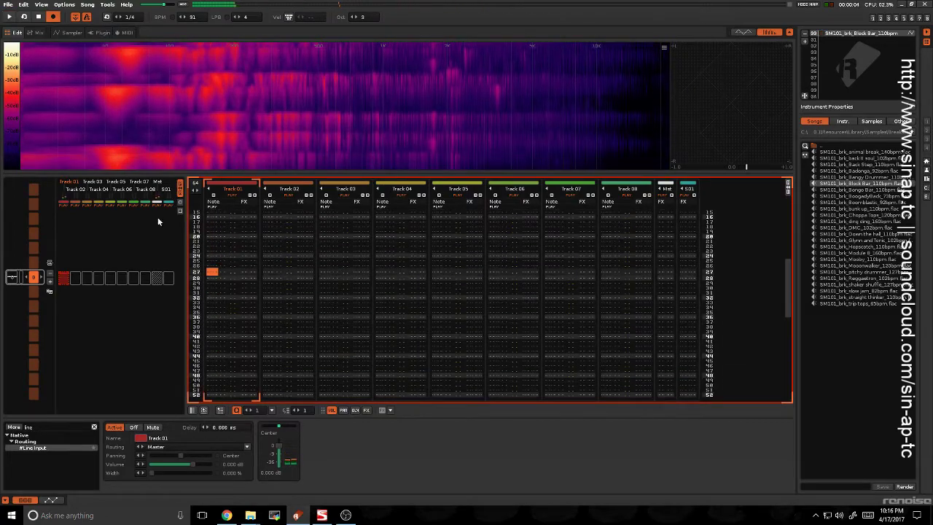
- Turn off Beatsync for the break and audition it in the sampler
left_click(70, 32)
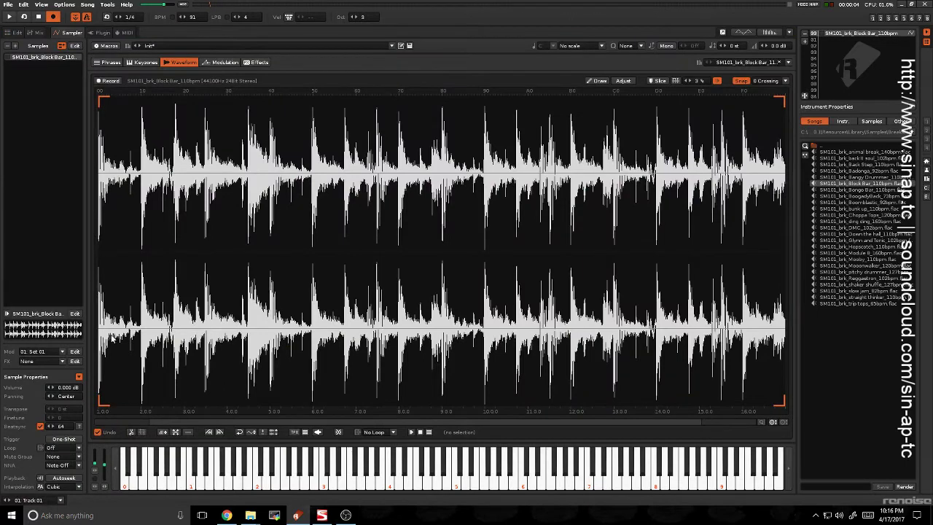
key("z")
left_click(40, 427)
key("q")
- Go back to the pattern editor, set the tempo to 91 BPM and play the pattern
left_click(15, 32)
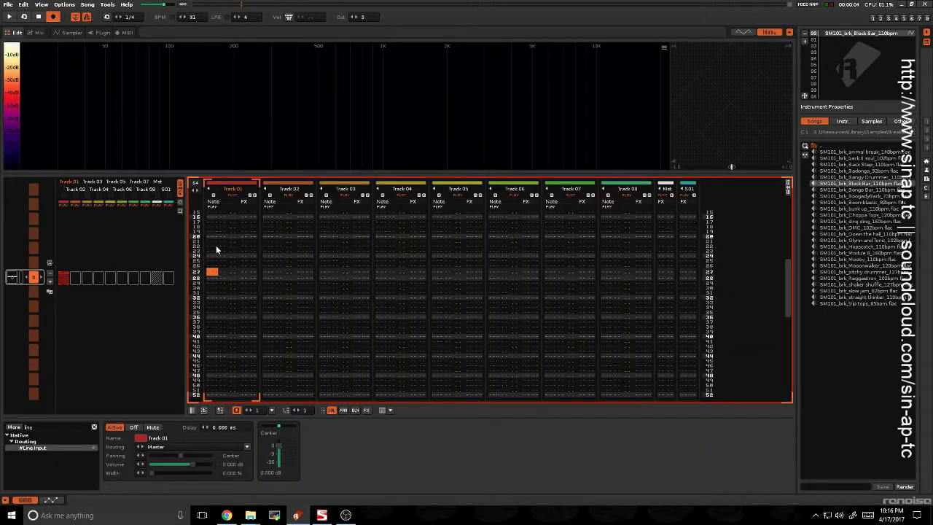
scroll(218, 273, "up", 5)
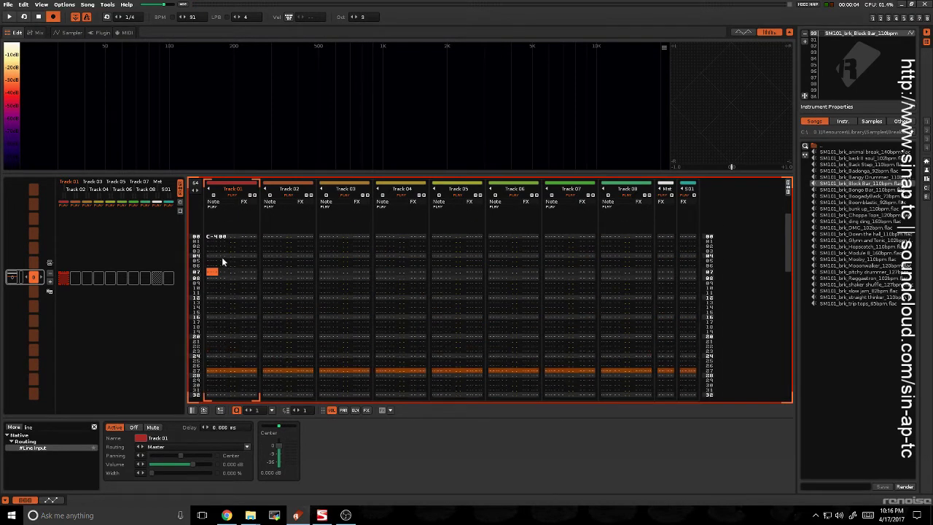
scroll(247, 234, "down", 7)
scroll(225, 299, "up", 6)
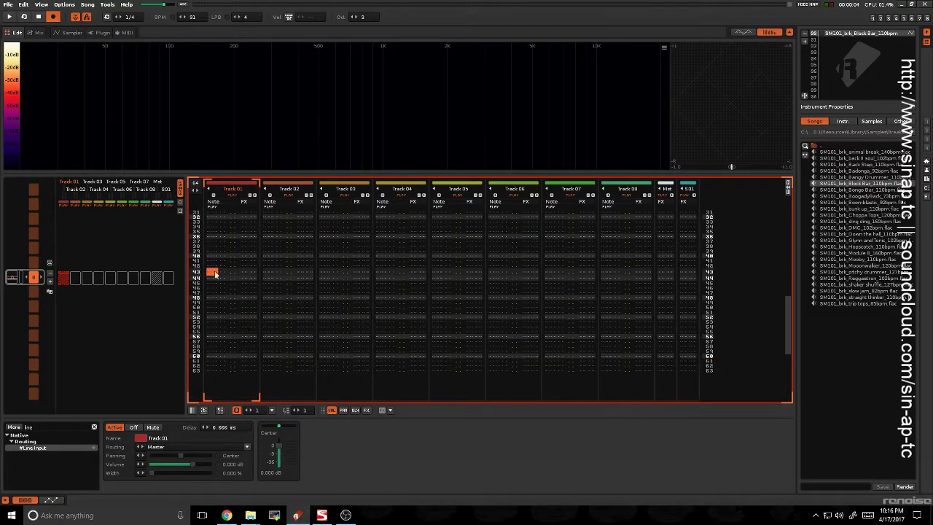
scroll(247, 289, "up", 2)
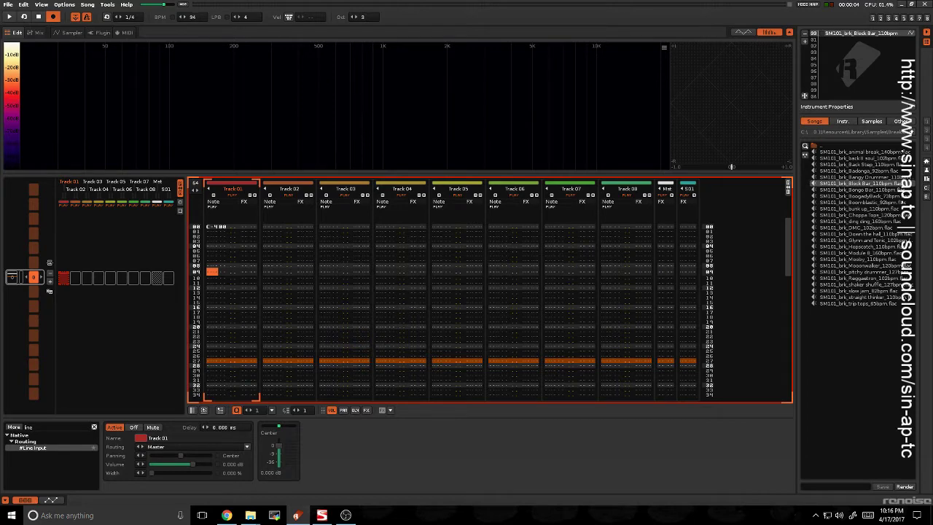
double_click(196, 17)
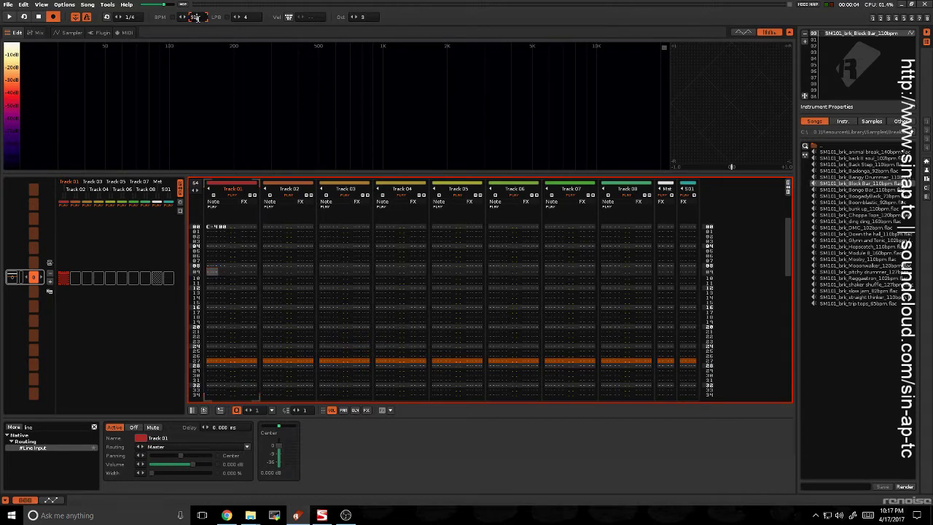
key("Return")
key("space")
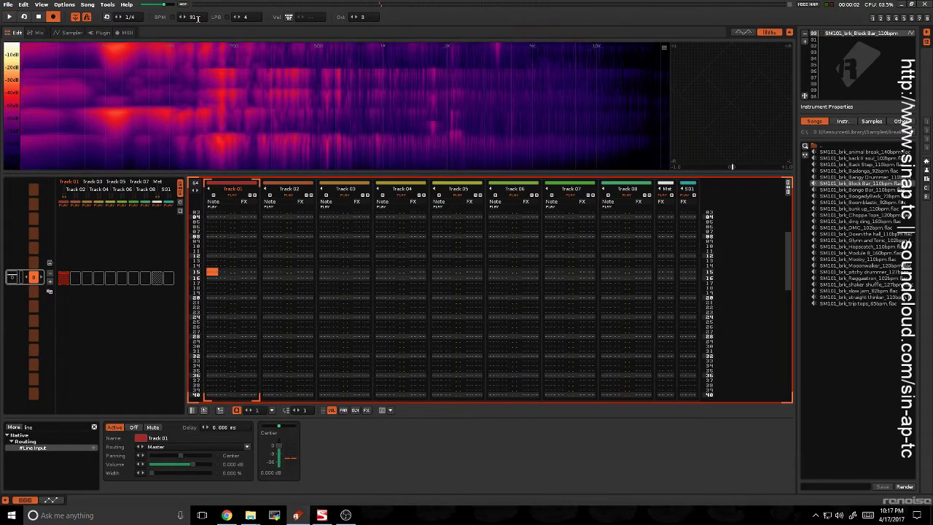
- Try the pattern at 136 BPM and undo the tempo change
left_click_drag(197, 17, 214, 16)
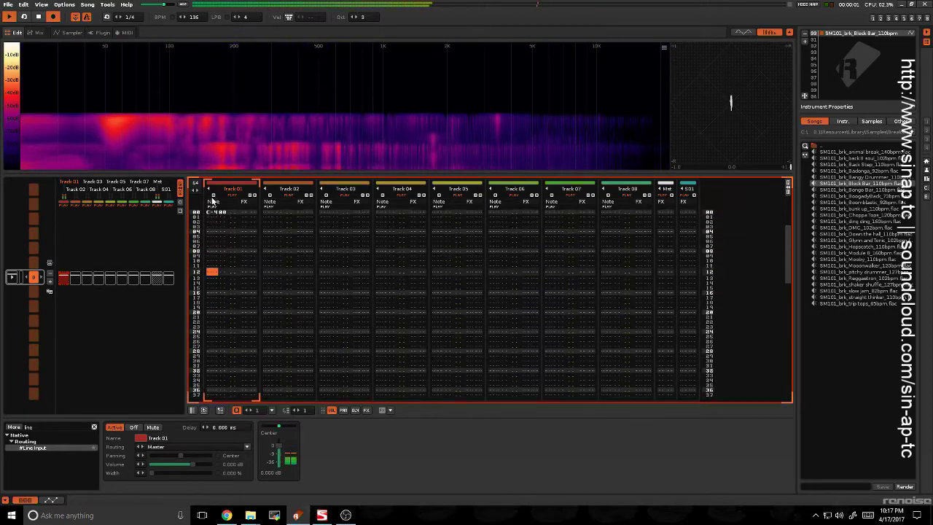
key("ctrl+z")
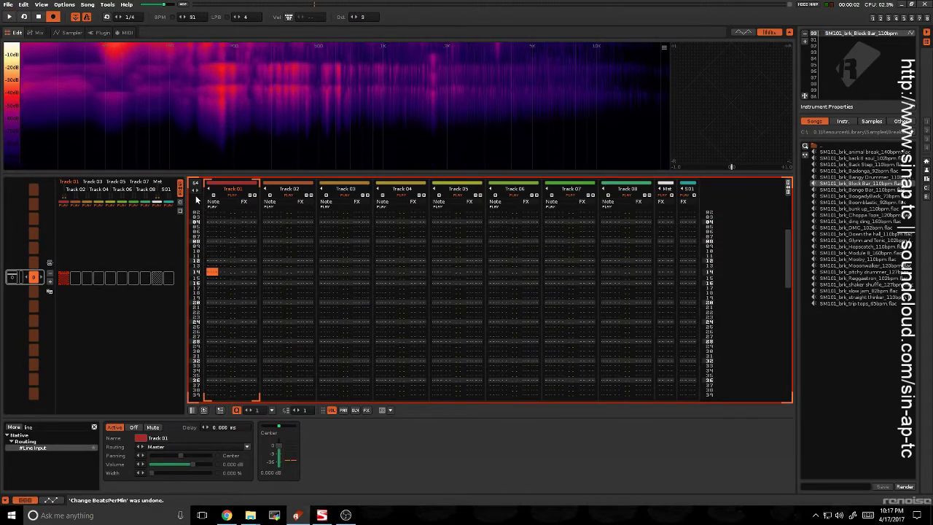
- Auto-slice the drum break in the sampler's waveform editor at 3 % sensitivity
left_click(69, 33)
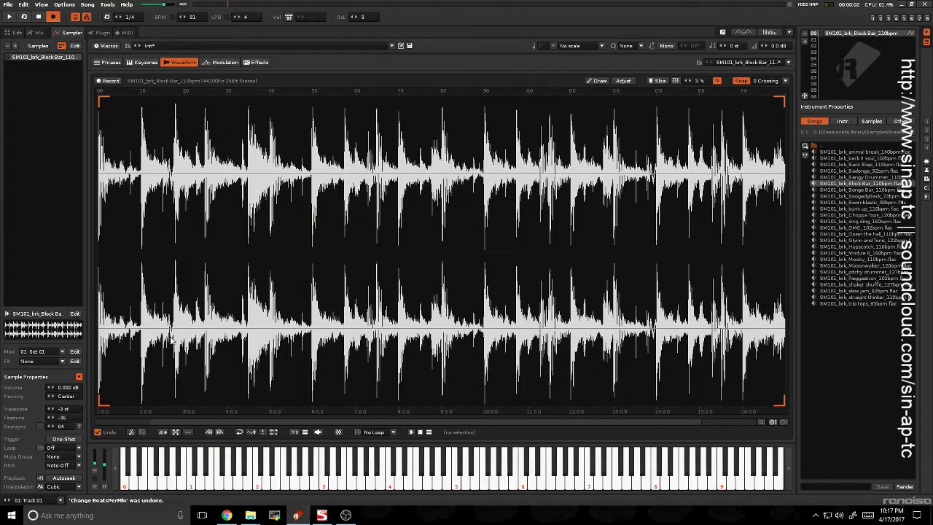
left_click(674, 82)
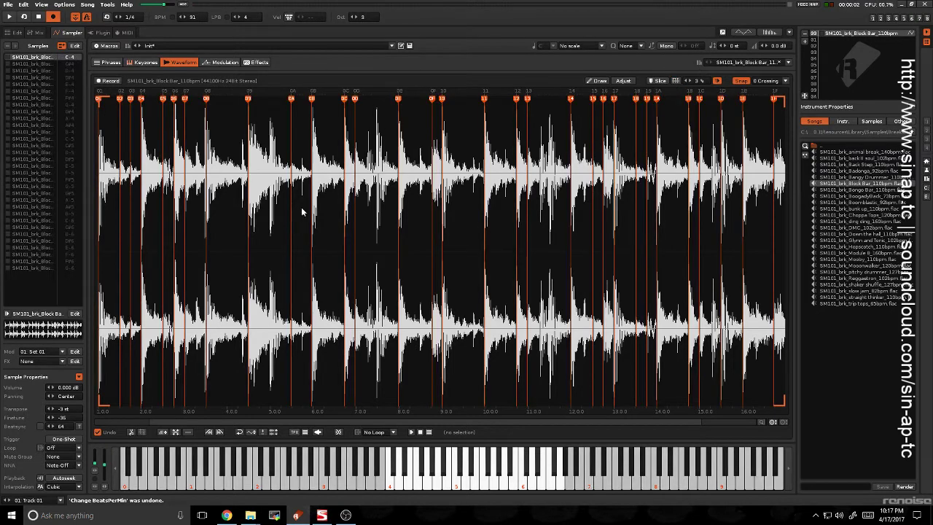
- Audition the first slices one after another and examine their waveforms
left_click(127, 156)
key("Down")
key("Down")
key("Down")
key("Down")
key("Down")
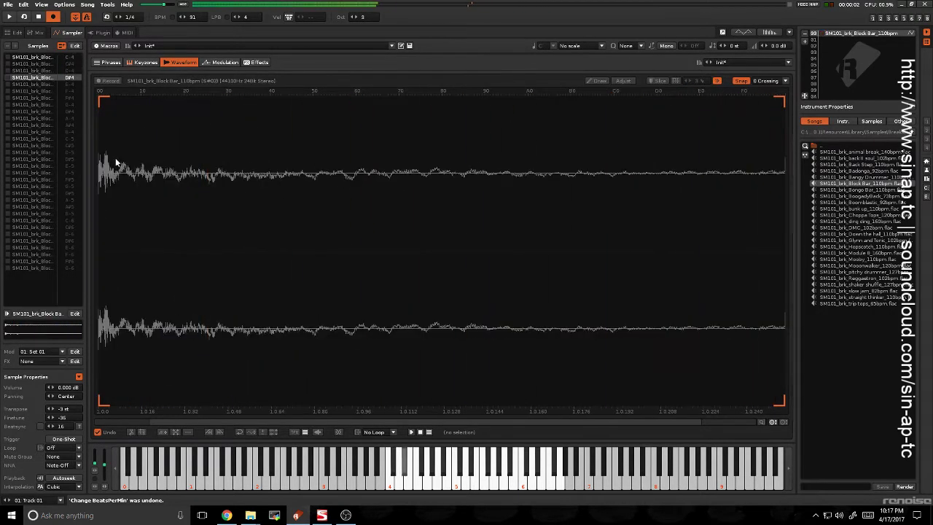
key("Down")
key("Down")
key("Down")
key("Down")
key("Down")
key("Down")
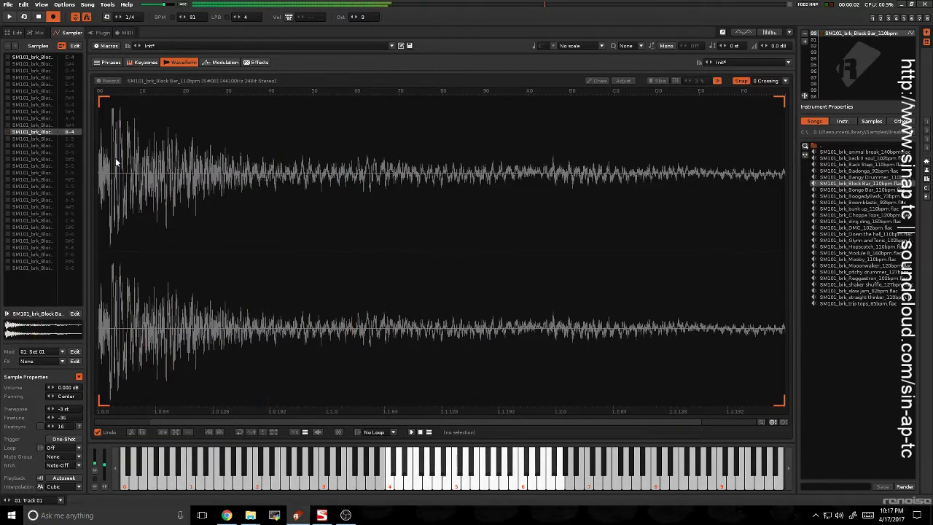
key("Up")
key("Up")
key("Up")
key("Up")
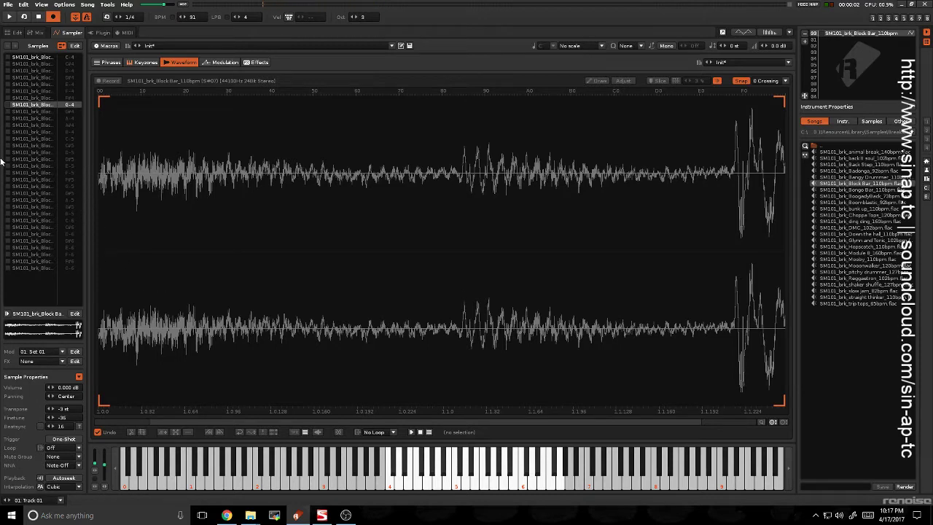
- Delete the C-4 note from line 00 of Track 01 in the pattern editor
left_click(20, 34)
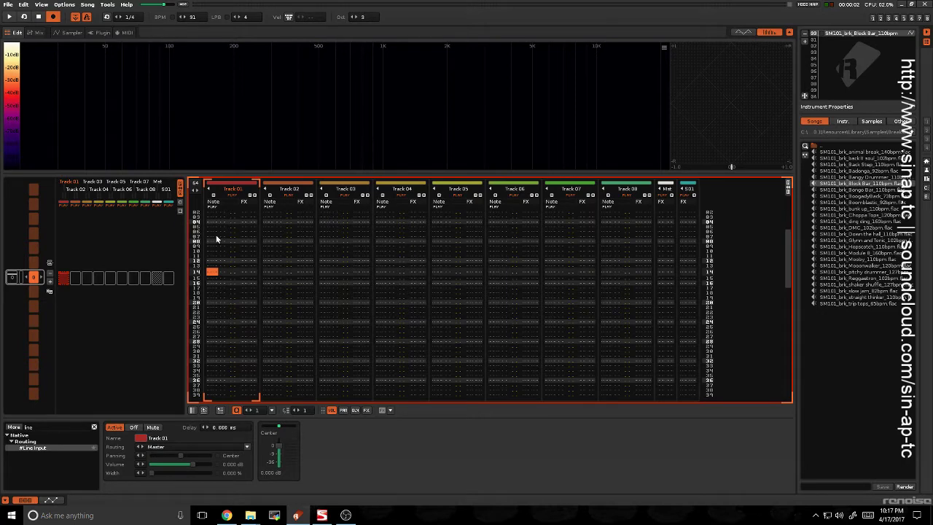
scroll(216, 239, "up", 5)
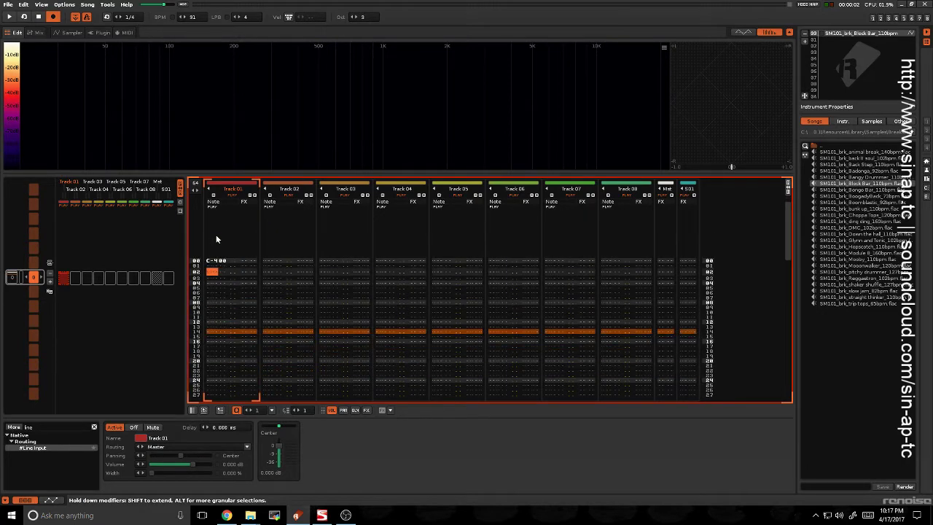
key("space")
key("space")
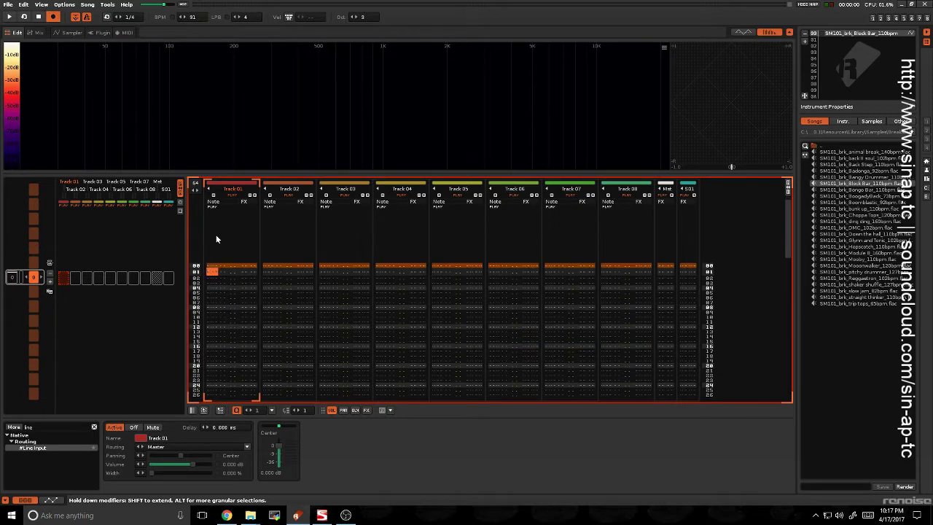
- Set the lines per beat to 8 and start pattern playback in edit mode with the metronome off
double_click(247, 17)
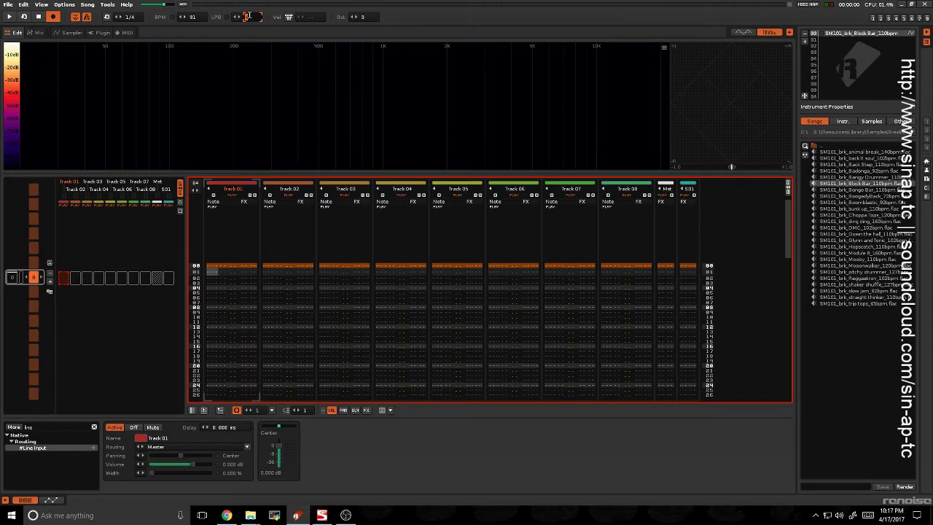
scroll(248, 16, "up", 4)
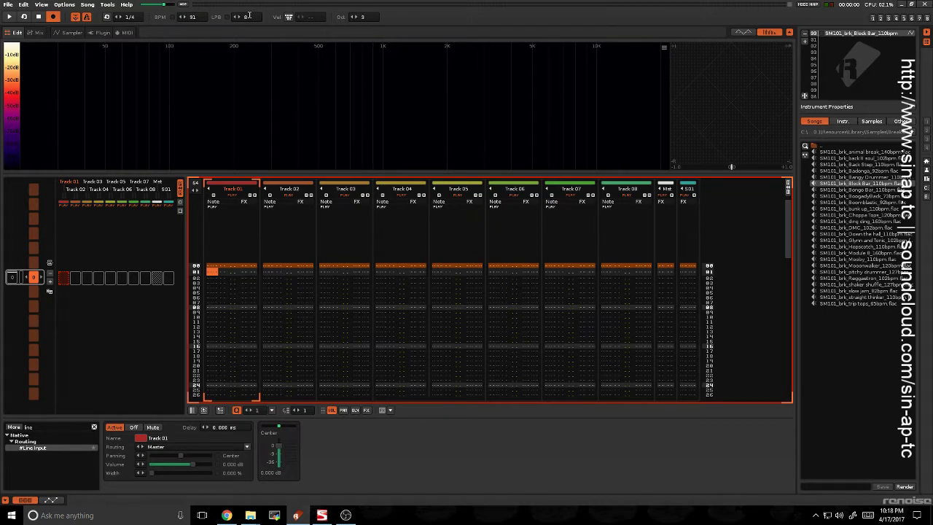
left_click(85, 17)
key("space")
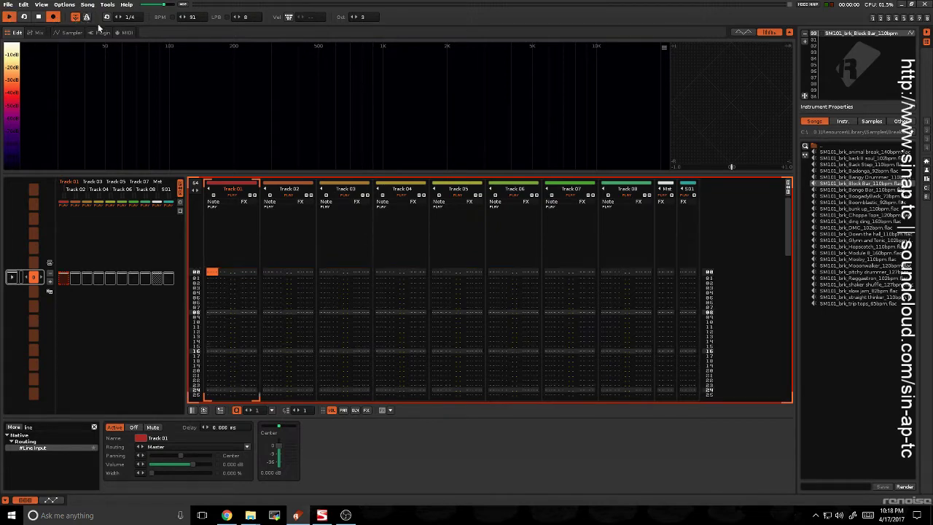
- Turn the metronome on and set the song tempo to 120 BPM
left_click(86, 17)
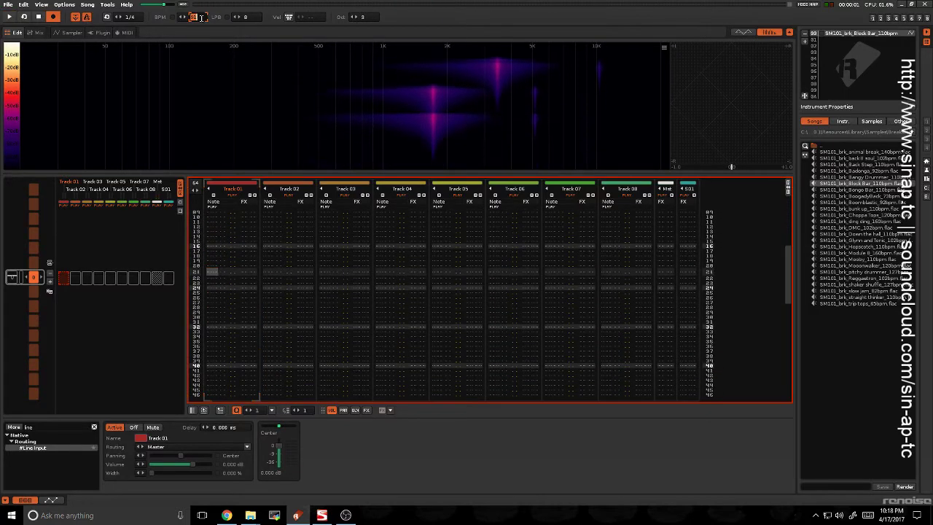
type("120")
key("Return")
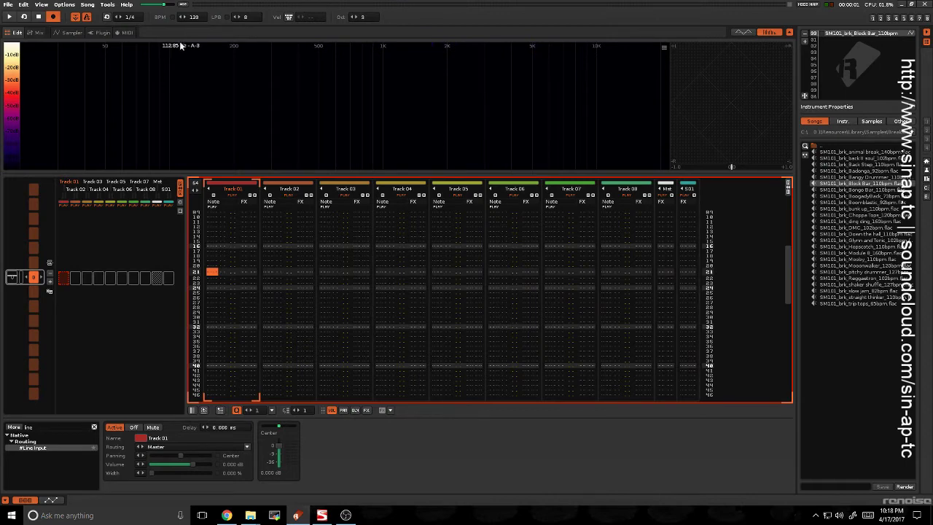
- Record slices into Track 01, with C#4 on lines 00, 06, 12, 20, 32, 44 and 52 and E-4 on line 24
key("space")
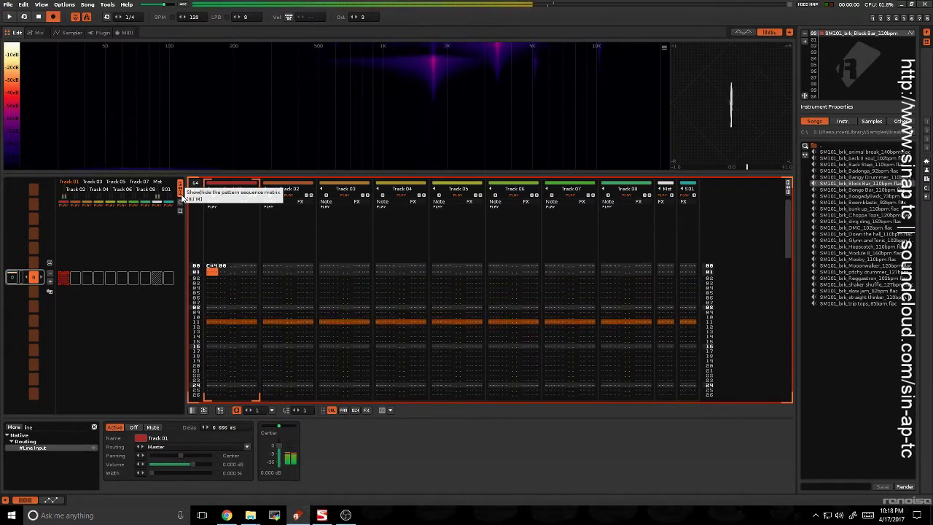
key("q")
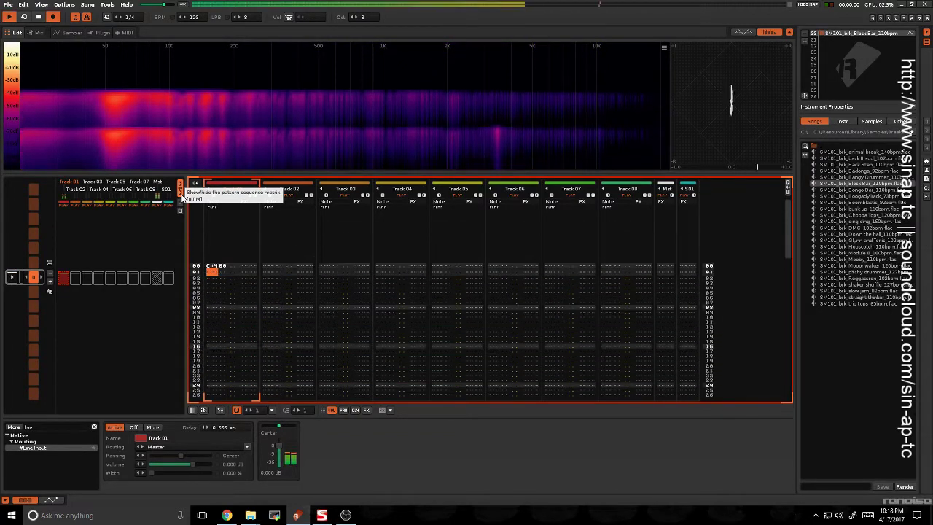
key("q")
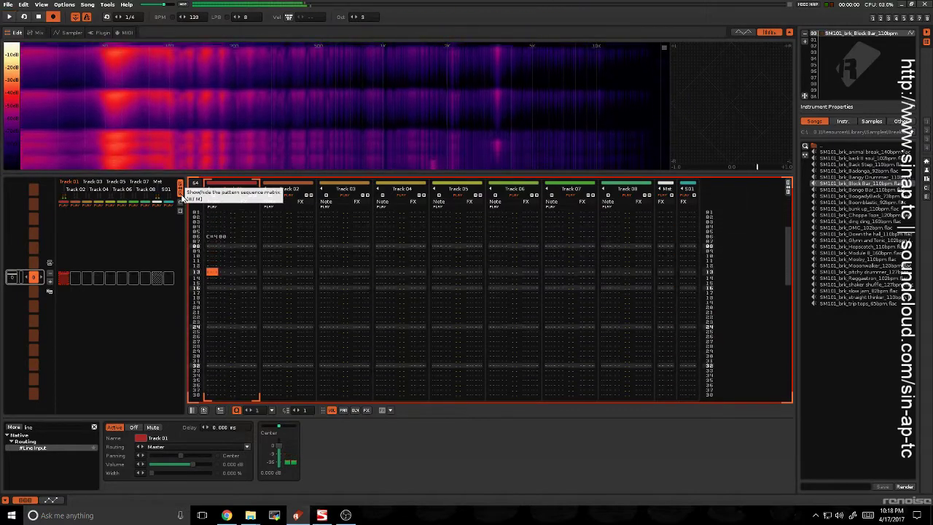
key("q")
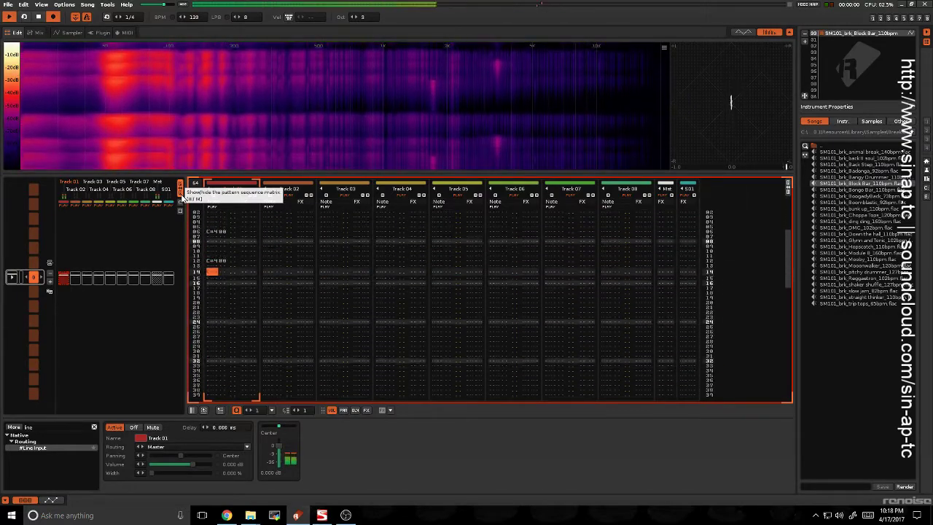
key("q")
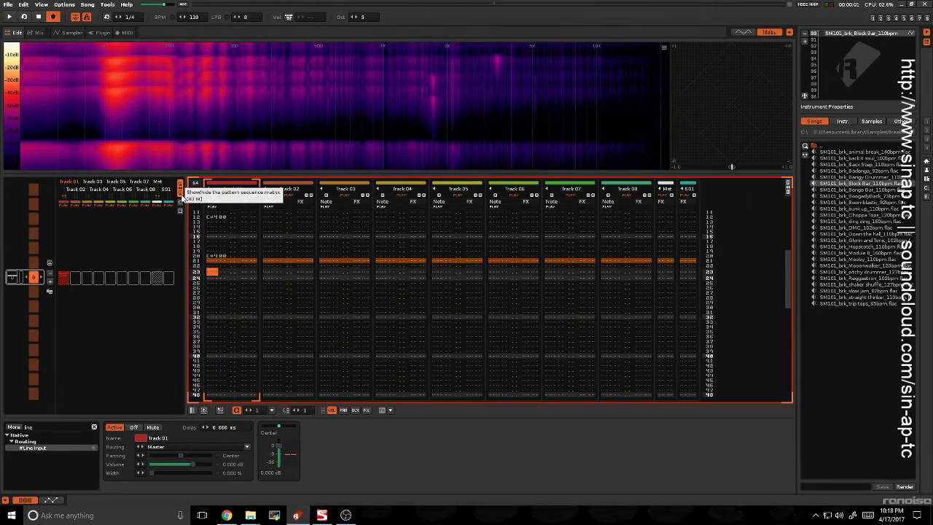
key("e")
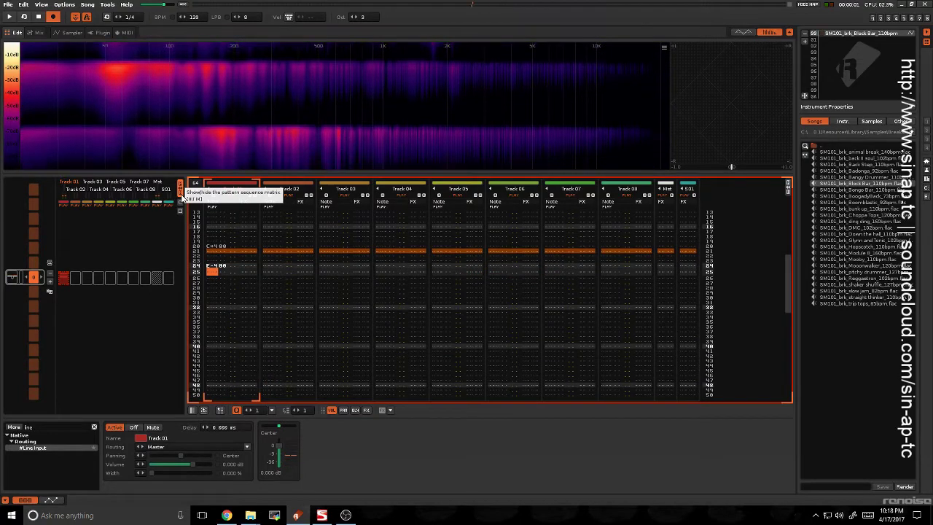
key("q")
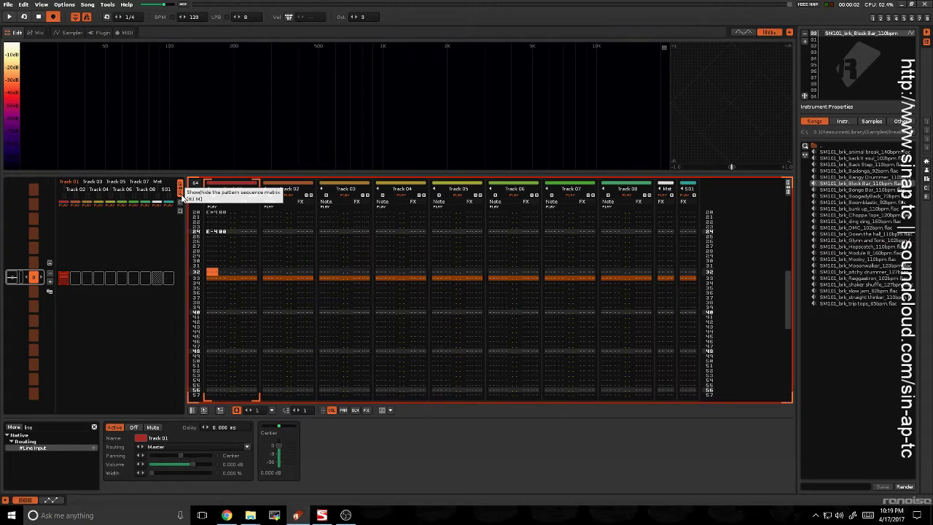
key("space")
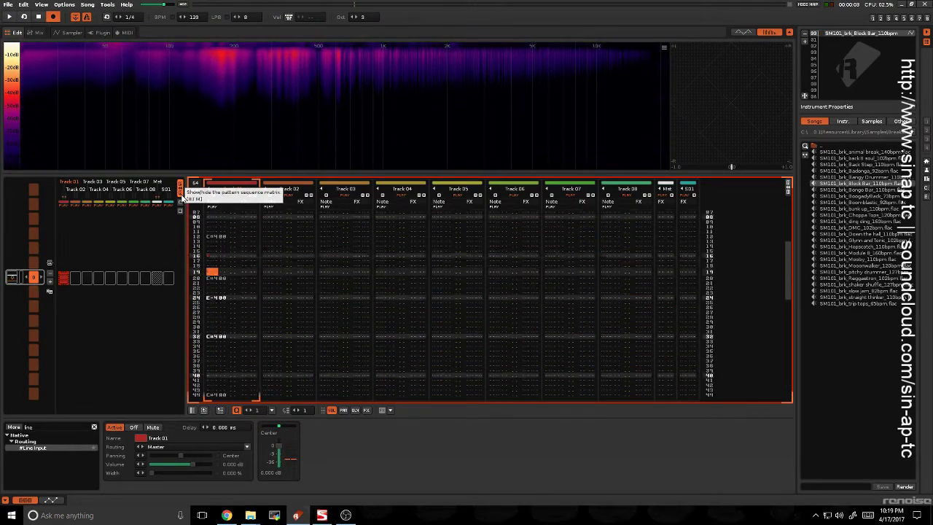
- Play back the recorded pattern and replace the note on line 06 of Track 01 with E-5
key("space")
key("Escape")
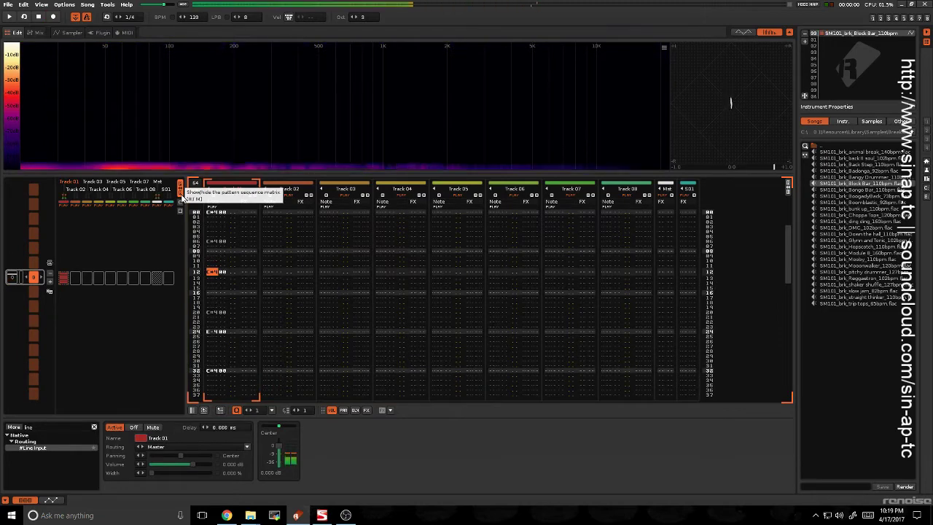
key("Up")
key("Up")
key("Up")
key("Up")
key("Up")
key("Up")
key("Up")
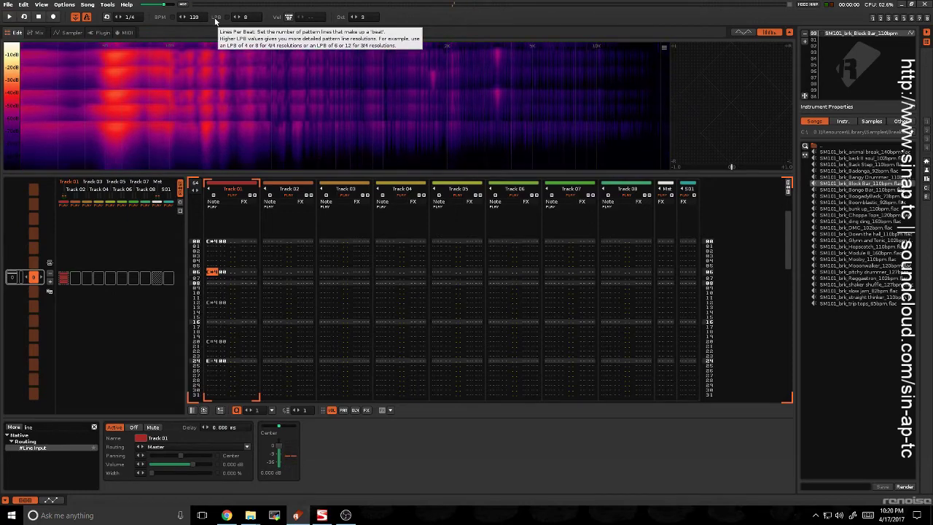
key("Escape")
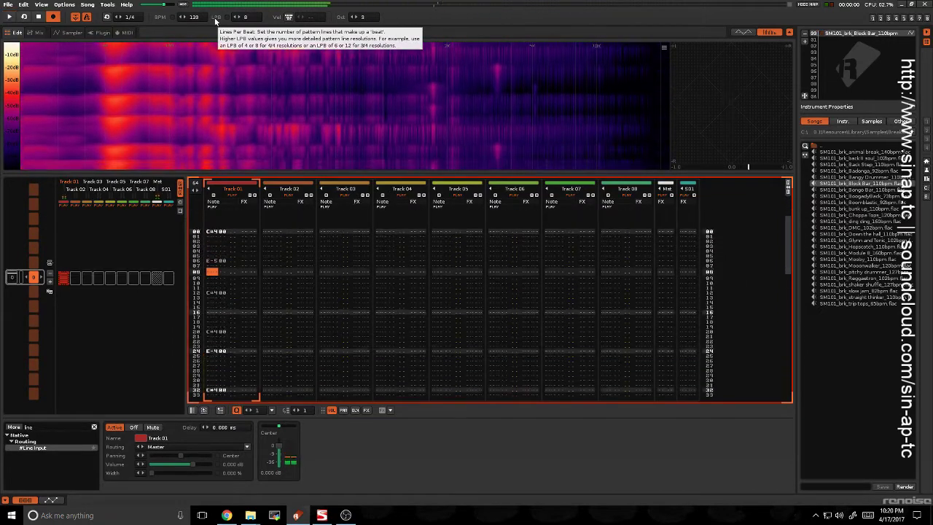
key("space")
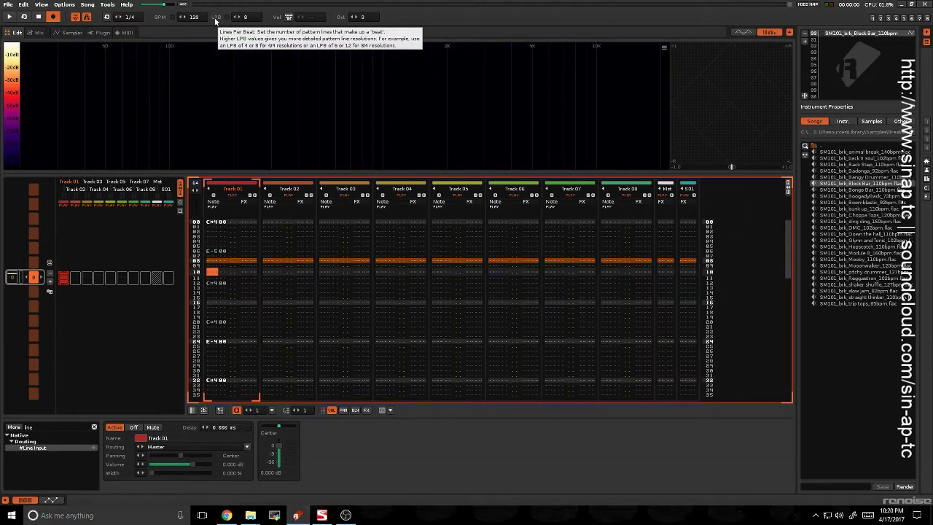
- Examine the first lines of Track 01, including its note, instrument and volume columns
key("Down")
key("Down")
key("Down")
key("Down")
key("Down")
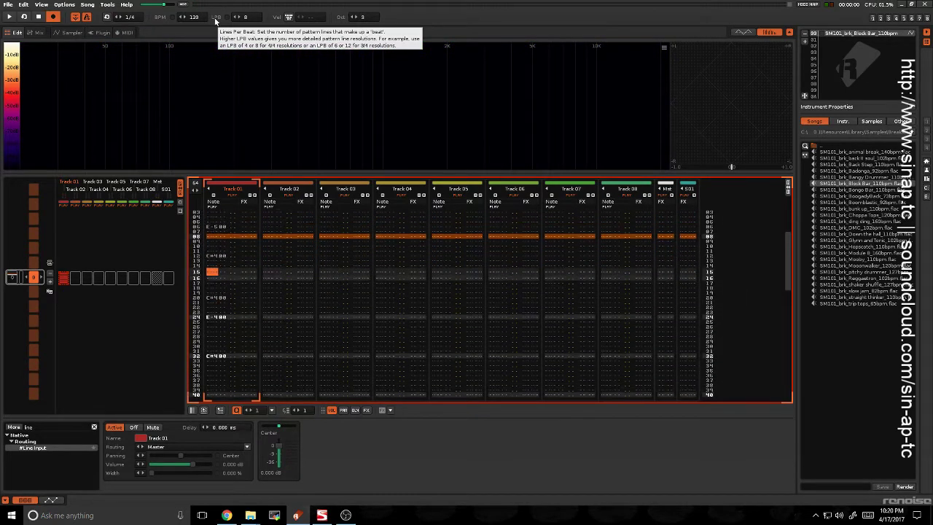
key("Up")
key("Up")
key("Up")
key("Up")
key("Up")
key("Up")
key("Up")
key("Up")
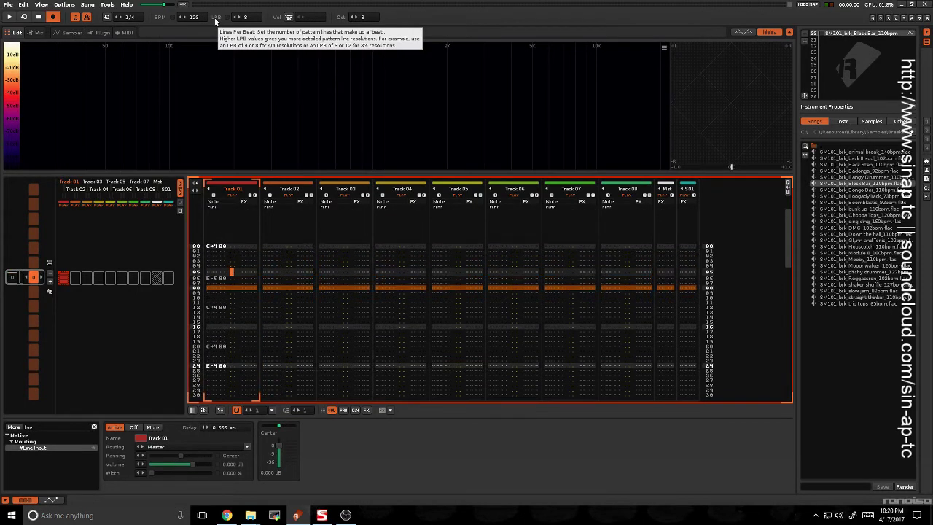
key("space")
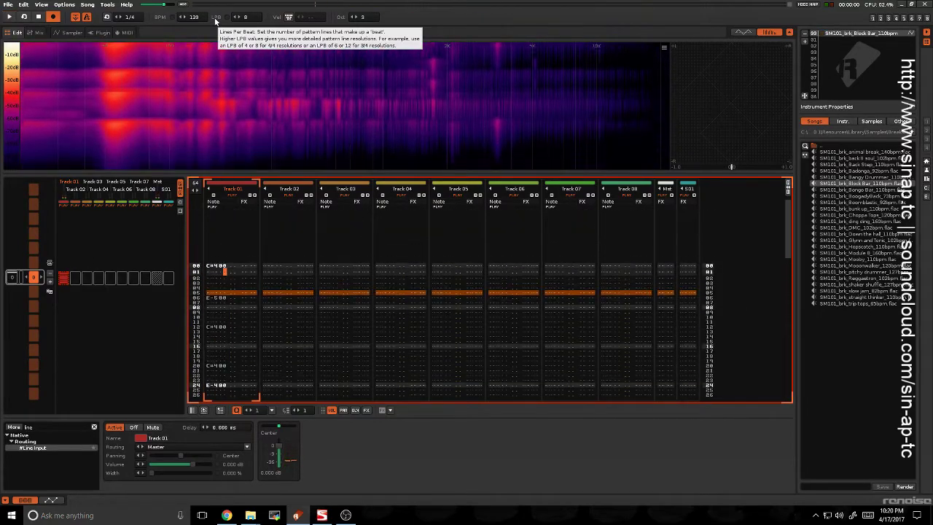
key("Right")
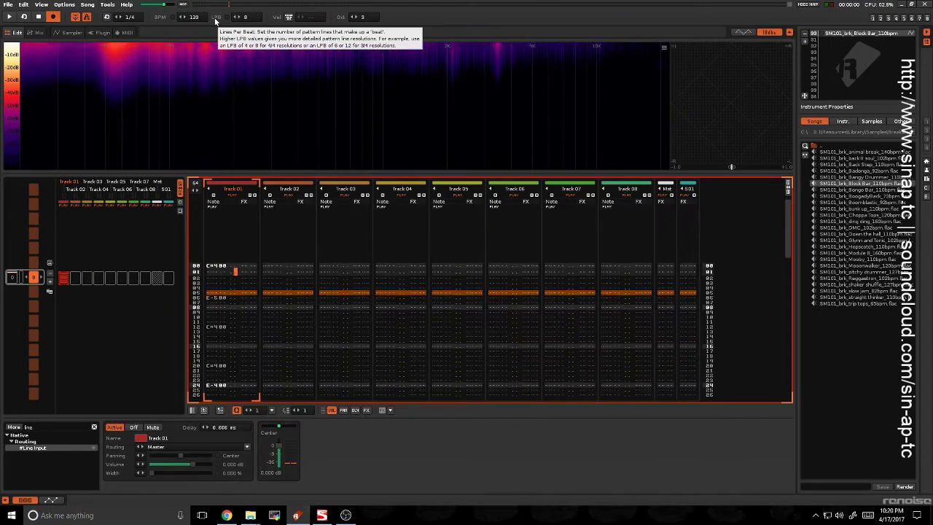
key("Down")
key("Down")
key("Down")
key("Down")
key("Down")
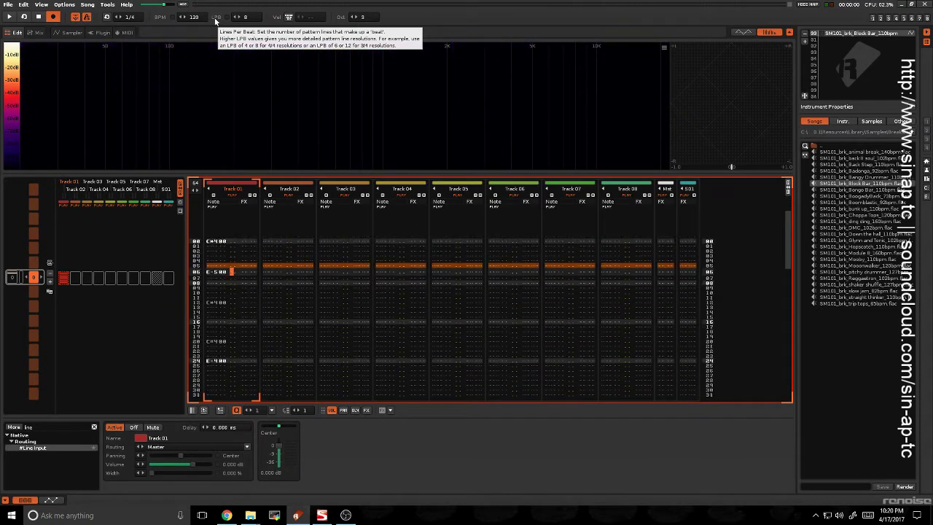
key("Up")
key("Up")
key("Up")
key("Up")
key("Up")
key("Up")
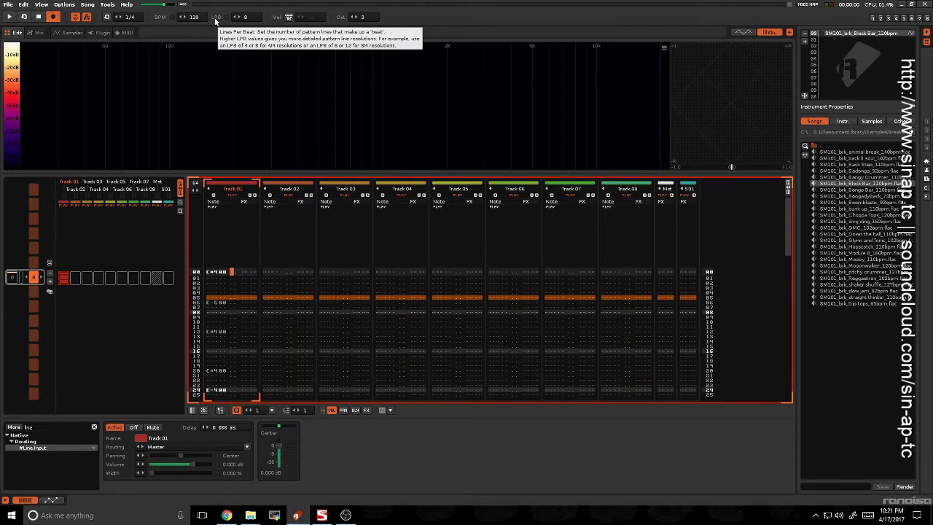
- Look through the pattern effect command list, including the global commands, for the effect column of Track 01
key("Right")
key("Right")
left_click(390, 411)
mouse_move(419, 422)
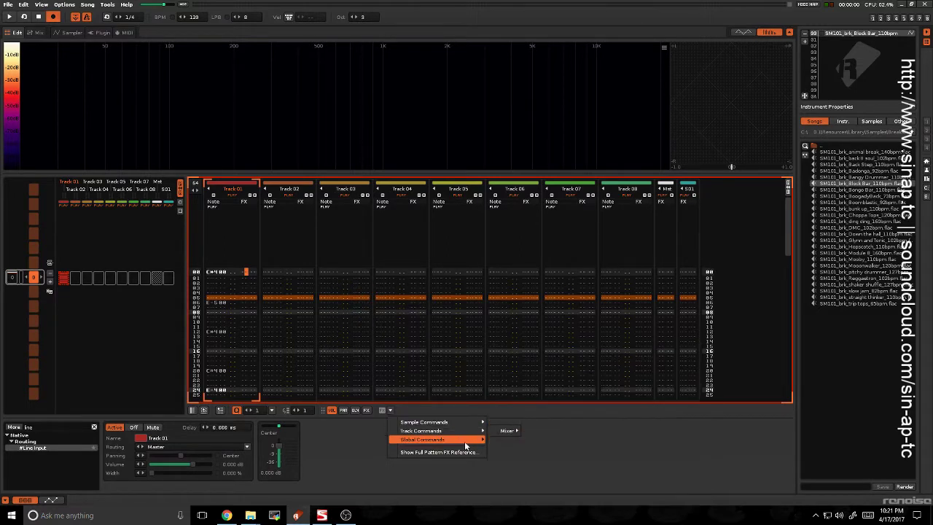
mouse_move(464, 441)
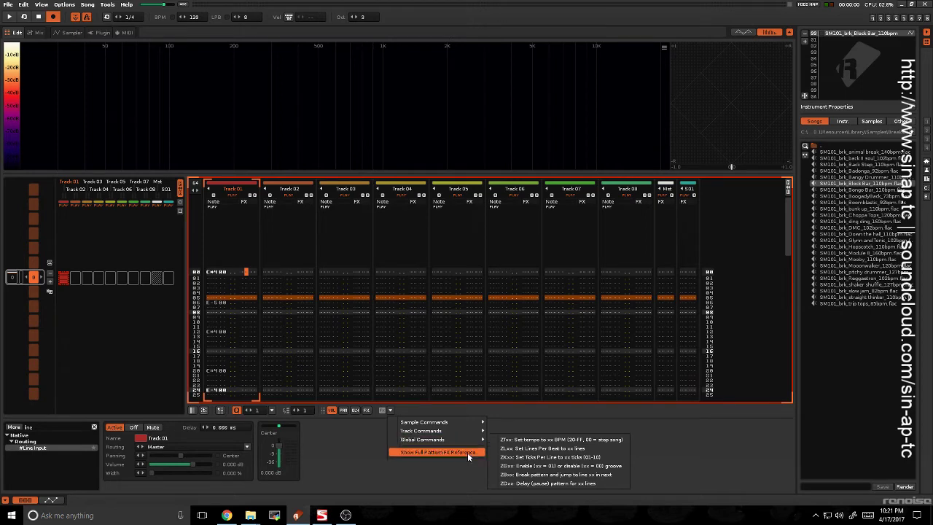
left_click(245, 278)
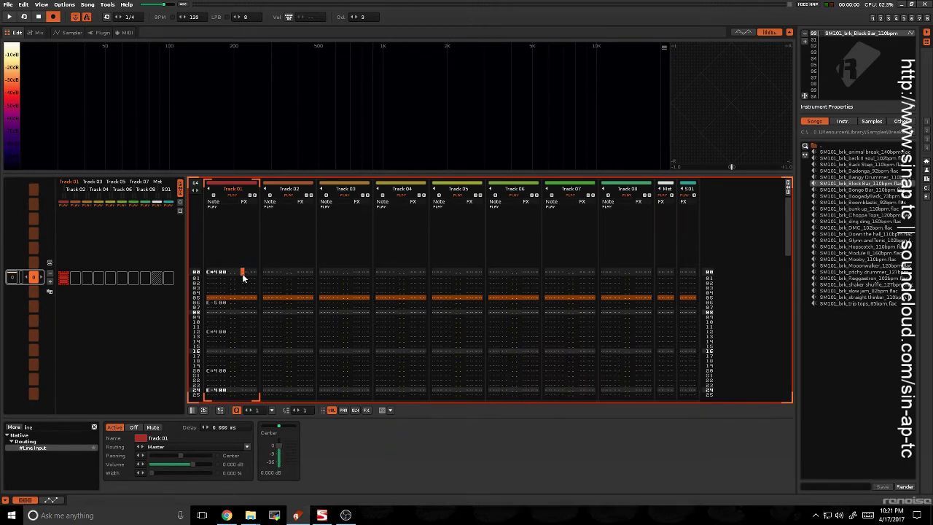
- Enter a volume of 70 for the notes on lines 00, 06 and 12 of Track 01 and play the pattern
key("Left")
key("Left")
type("80")
key("Up")
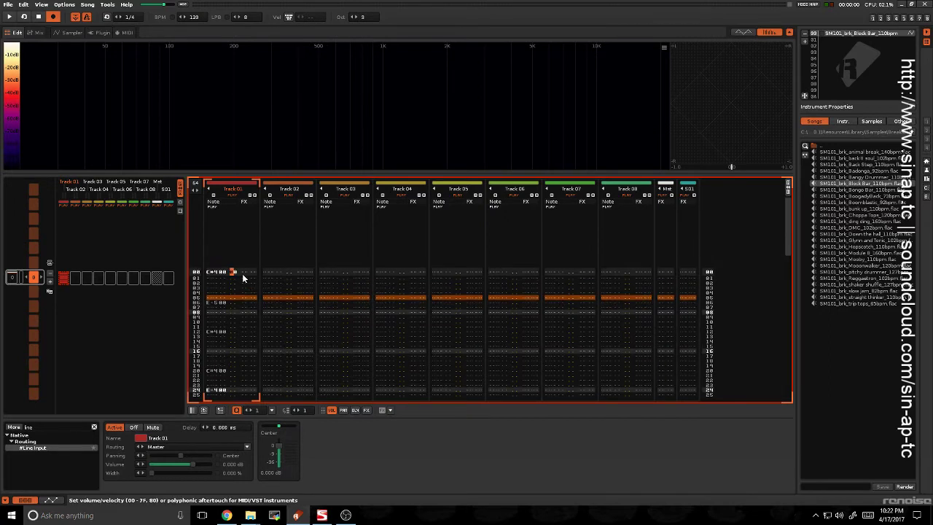
key("Down")
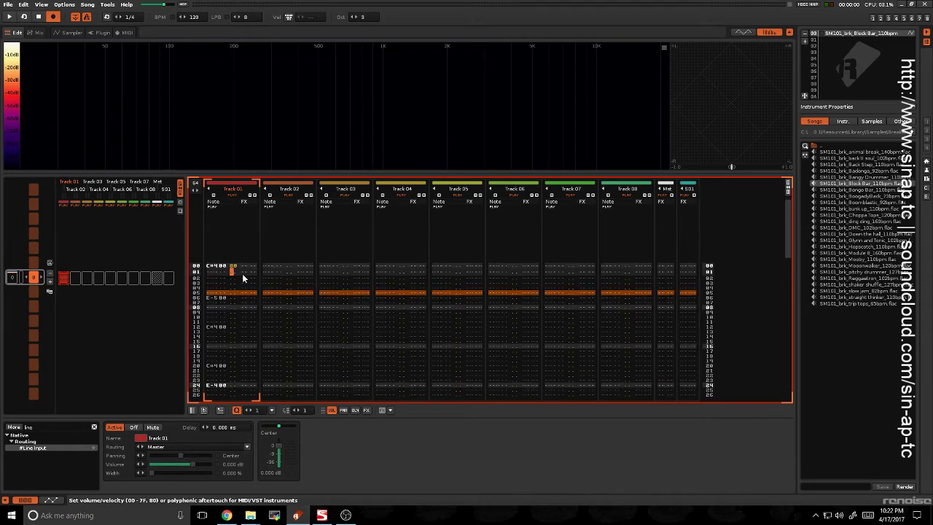
key("Up")
type("7")
key("space")
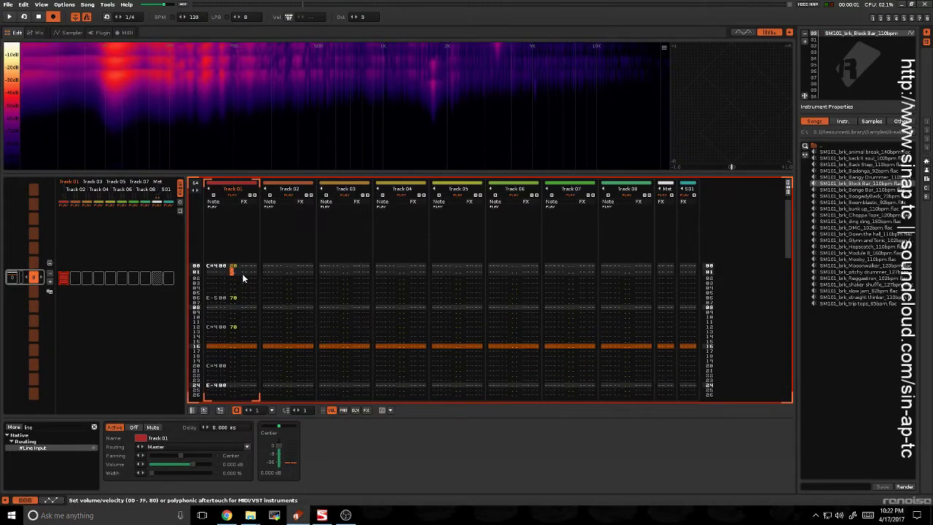
- Set the note volume to 40 on line 06 and 50 on line 20 of Track 01, checking by playback
key("space")
key("space")
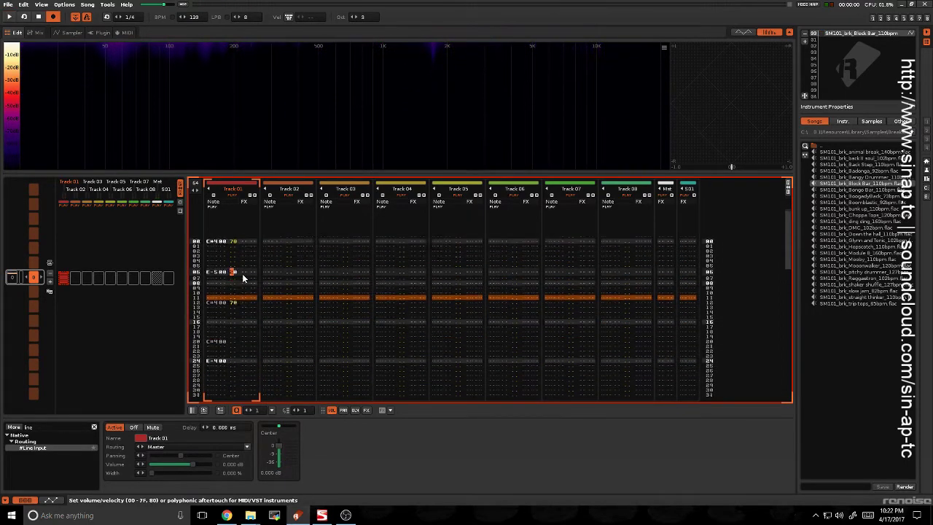
key("space")
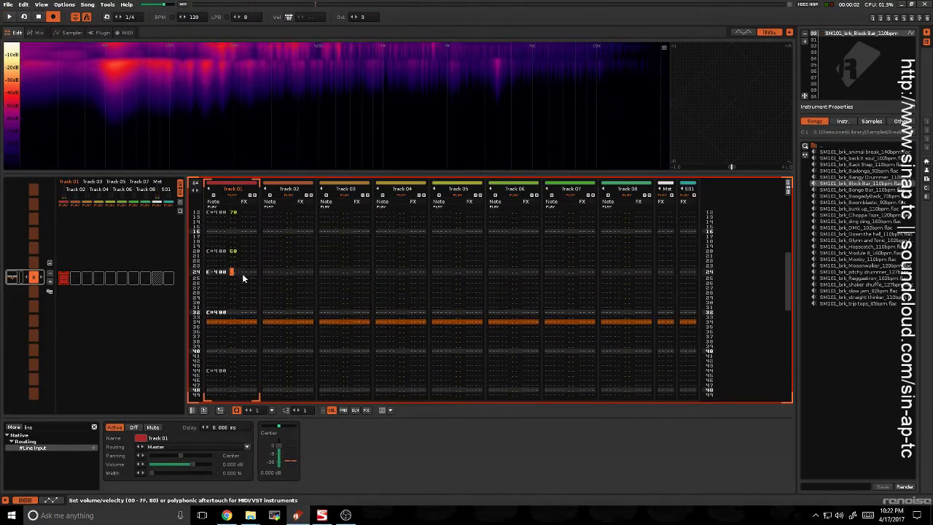
- Review the volume and effect columns of Track 01 from line 24 back up to line 00
scroll(242, 278, "up", 2)
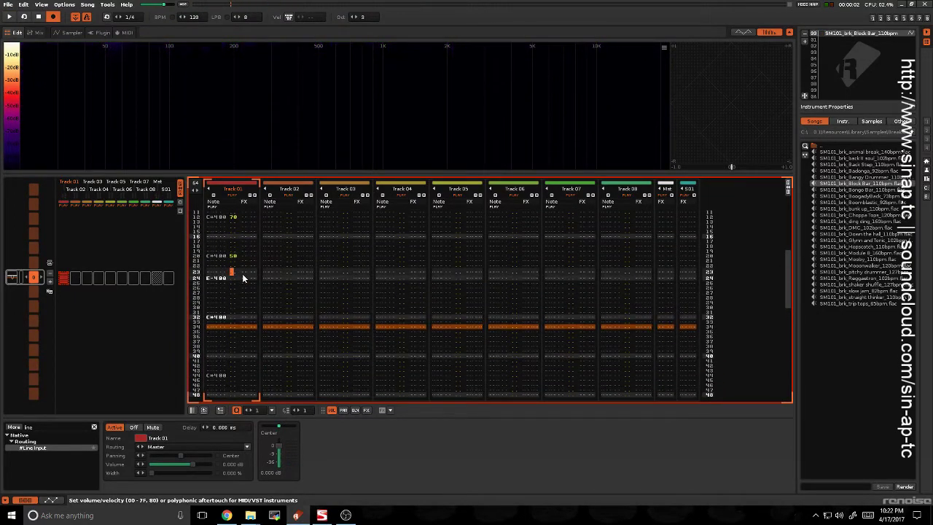
scroll(243, 278, "up", 5)
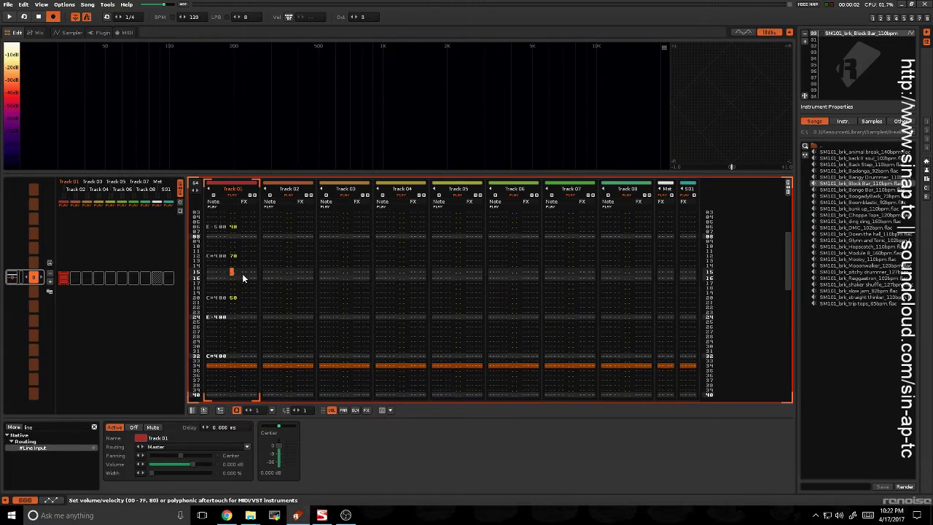
left_click(243, 274)
scroll(243, 276, "up", 5)
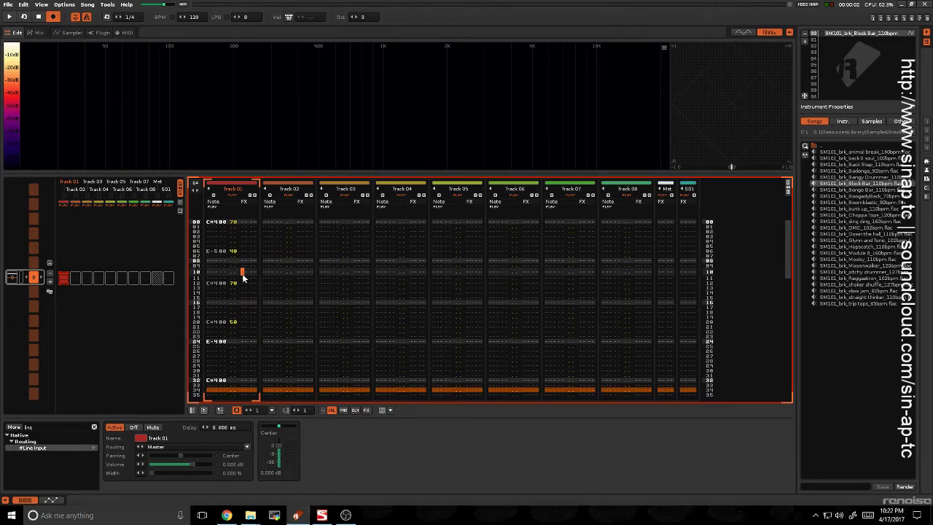
scroll(243, 277, "up", 9)
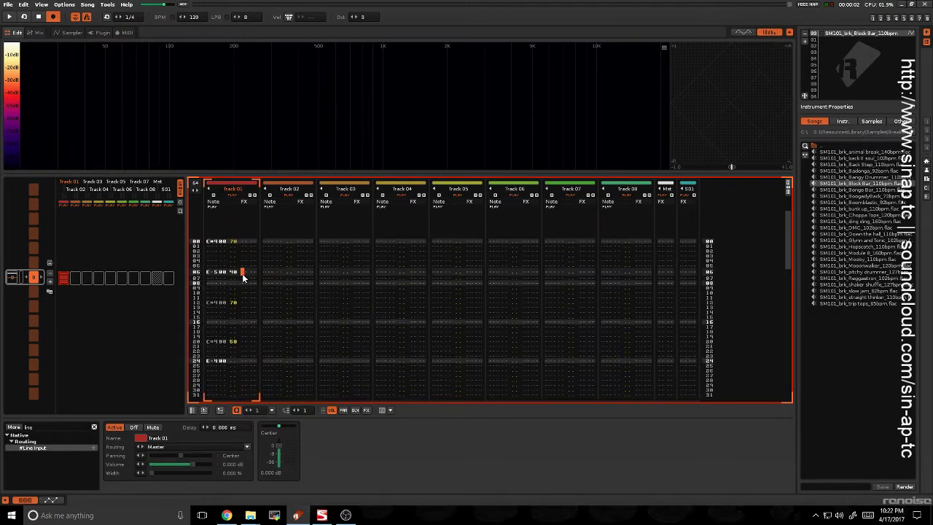
scroll(243, 277, "up", 1)
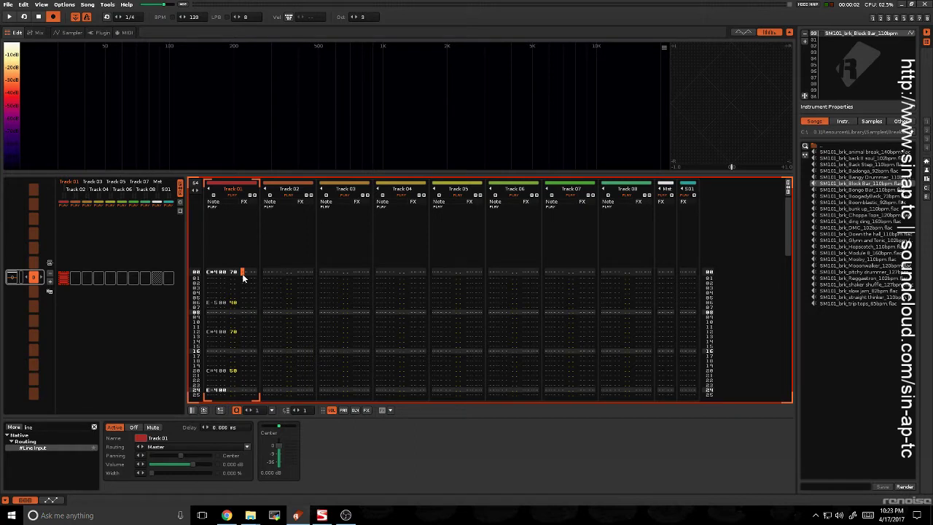
scroll(242, 277, "down", 12)
scroll(243, 277, "up", 12)
- Enter the backwards playback command B0 in the volume column on line 28 of Track 01 and play the pattern
key("Right")
key("Left")
key("Left")
key("space")
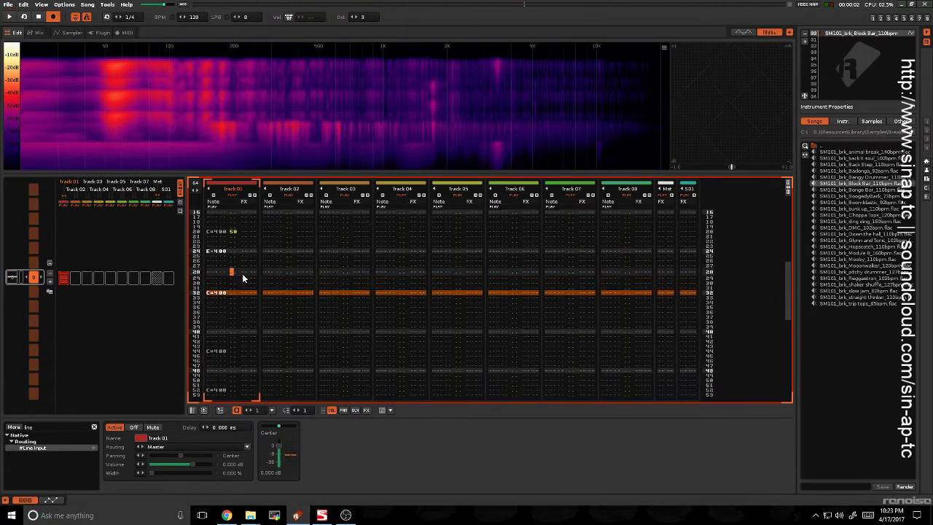
key("space")
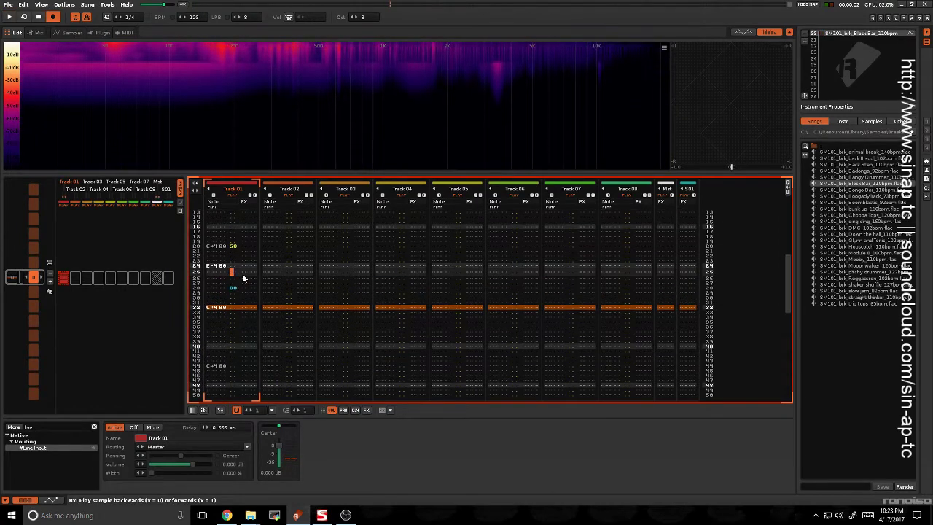
- Play the pattern and examine the sliced break's waveform markers and keyzone mapping in the sampler, then return to the pattern editor
key("e")
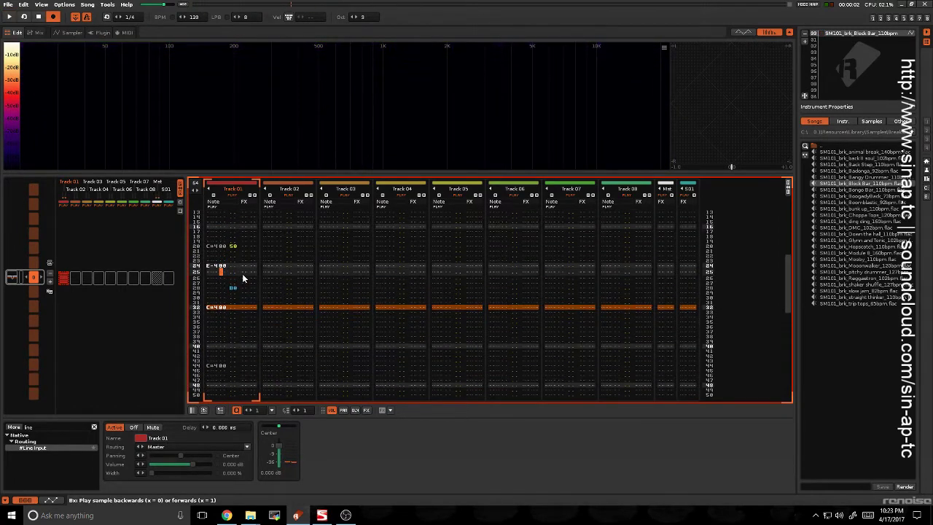
key("Right")
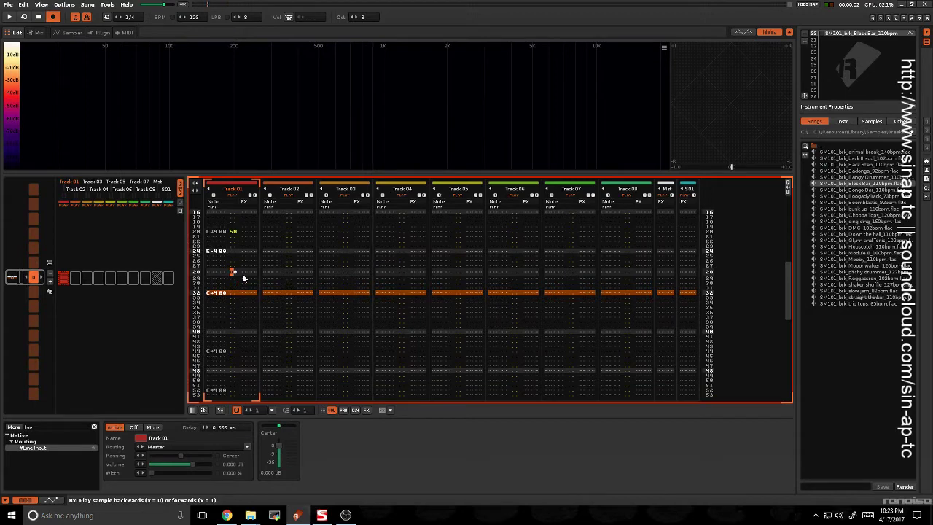
left_click(72, 32)
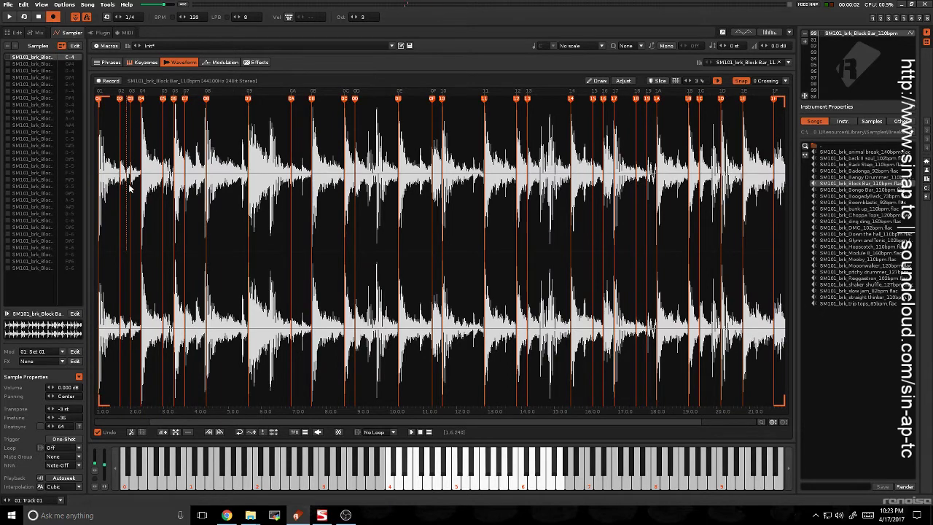
key("space")
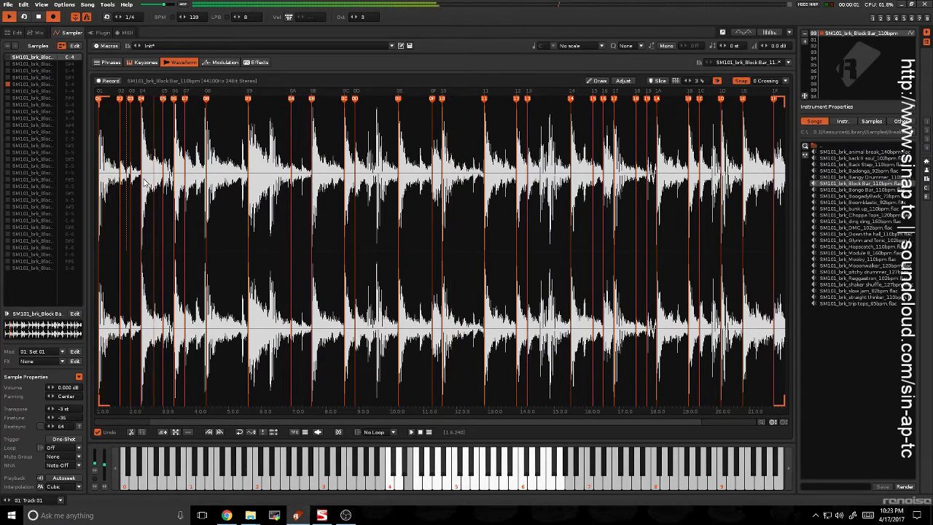
scroll(144, 182, "up", 5)
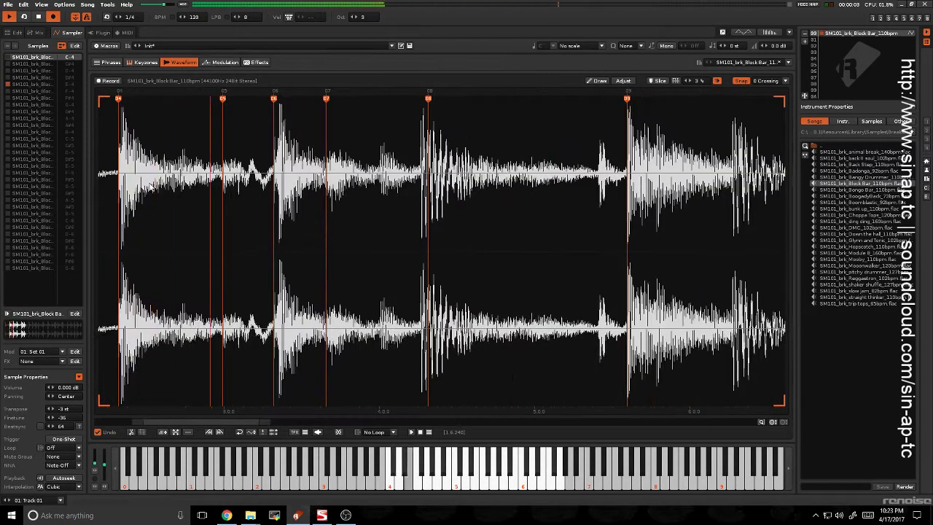
scroll(145, 181, "up", 3)
scroll(146, 181, "down", 2)
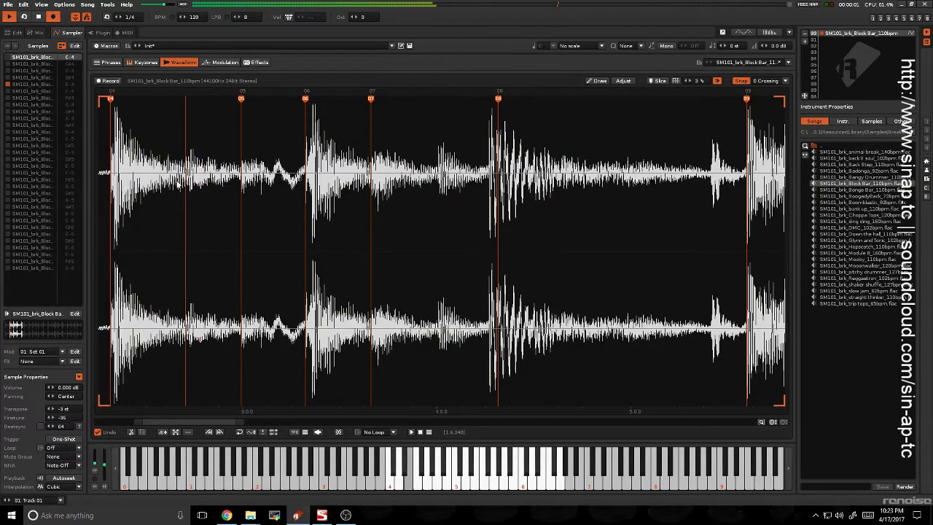
left_click(137, 63)
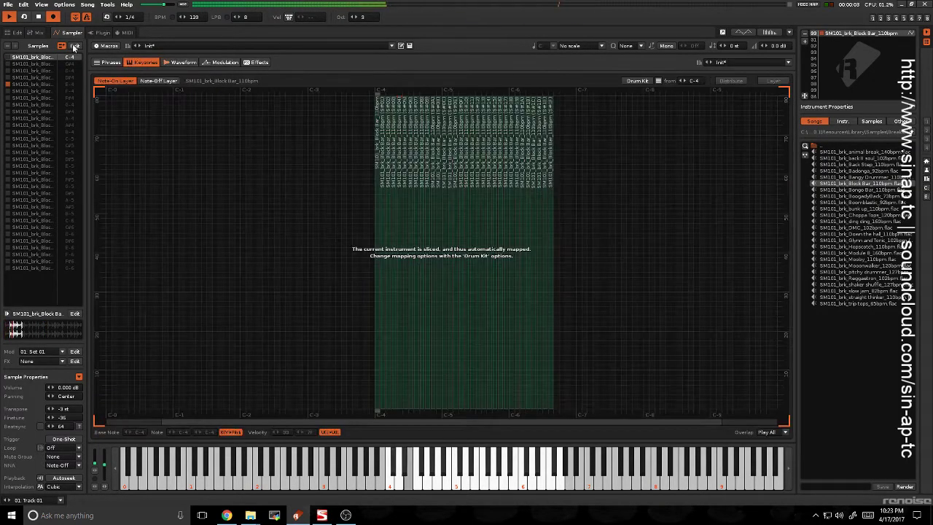
left_click(17, 32)
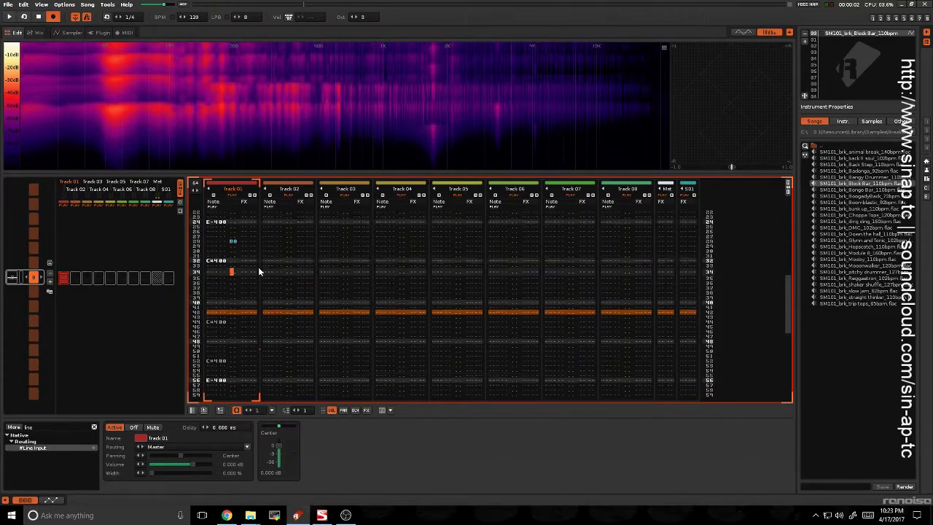
- Try alternating volume values 70 and 00 on lines 32 to 39 of Track 01, checking by playback
key("space")
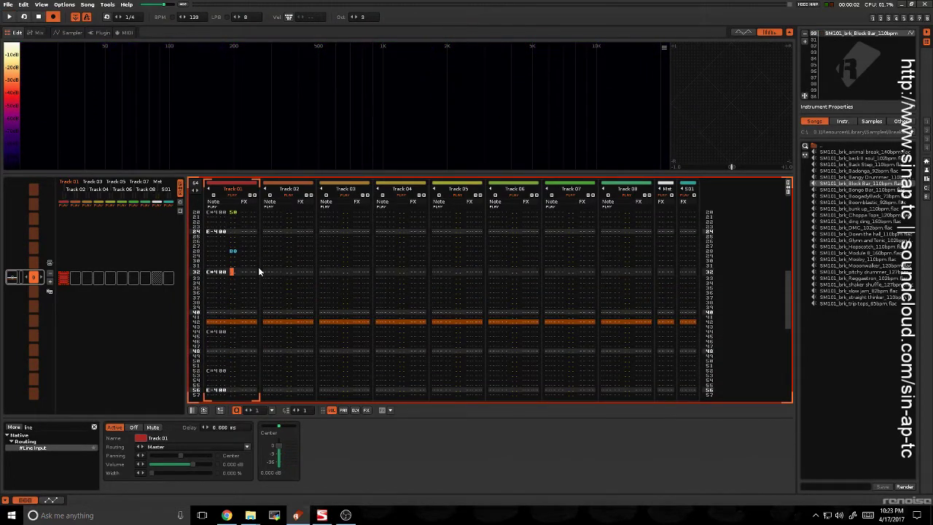
key("ctrl+z")
key("ctrl+z")
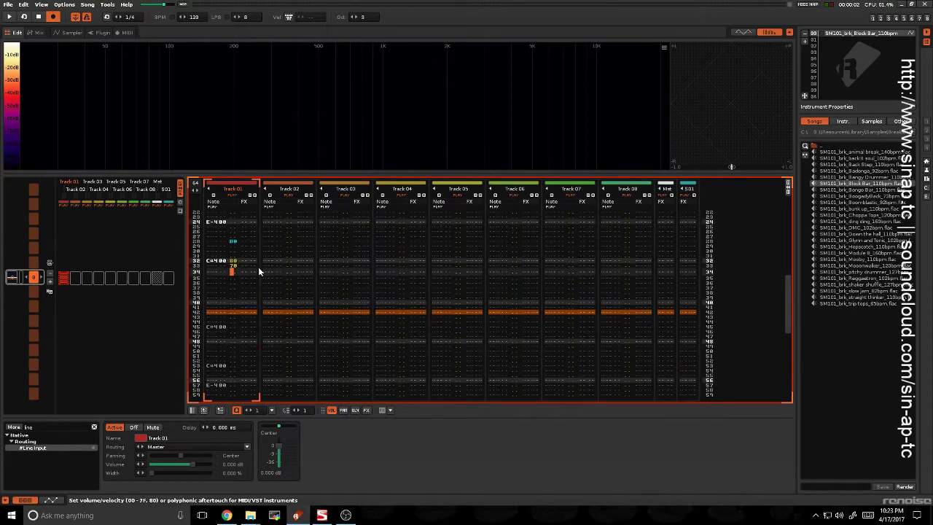
key("Up")
key("Up")
type("7")
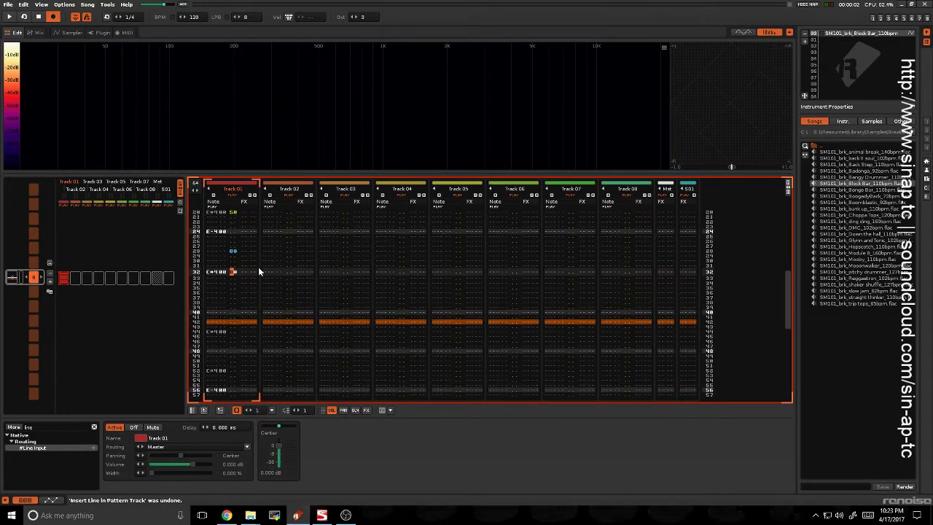
type("8787878")
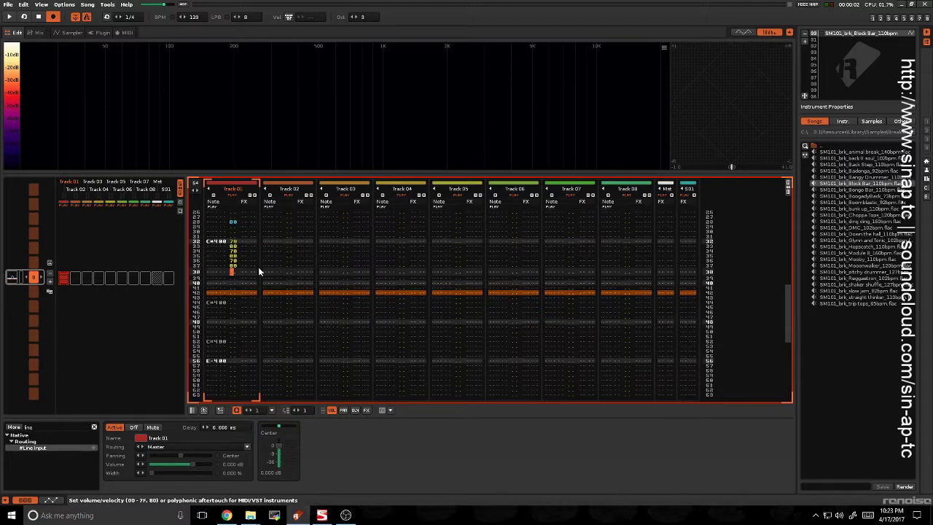
key("Up")
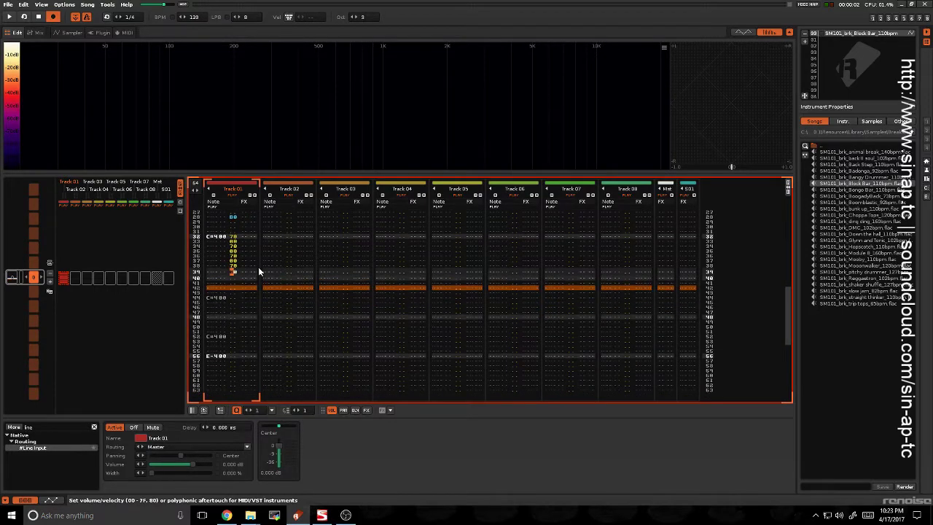
key("space")
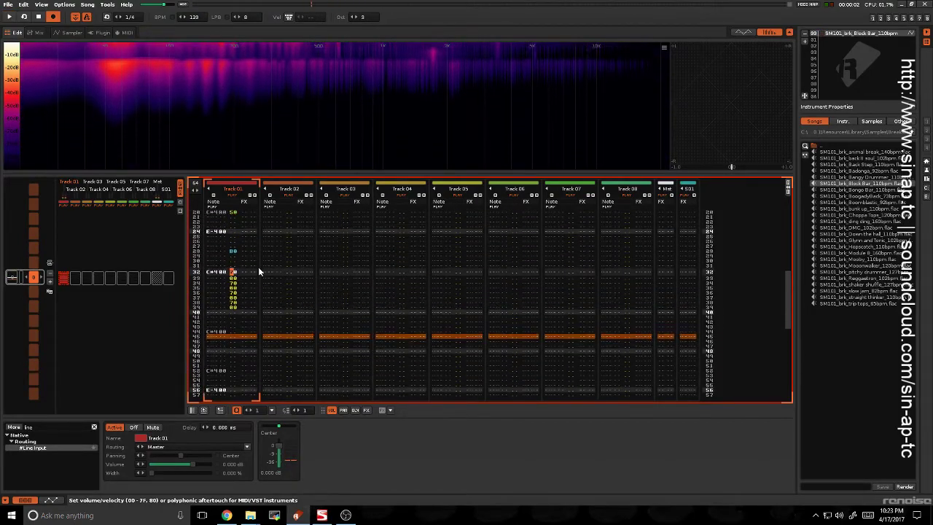
key("space")
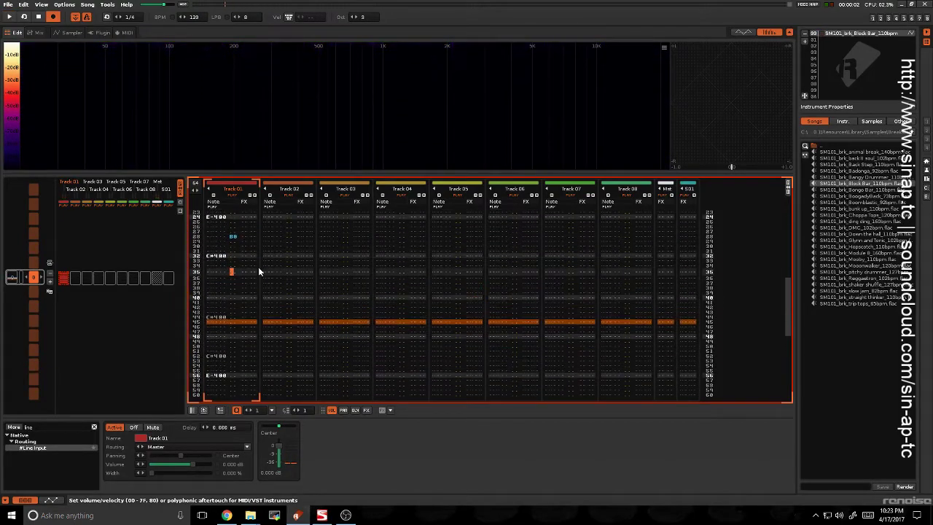
- Enter the pitch slide down command 0D00 in the effect column on line 32 of Track 01 and try D0 in its volume column
key("Up")
key("Up")
key("Up")
key("Right")
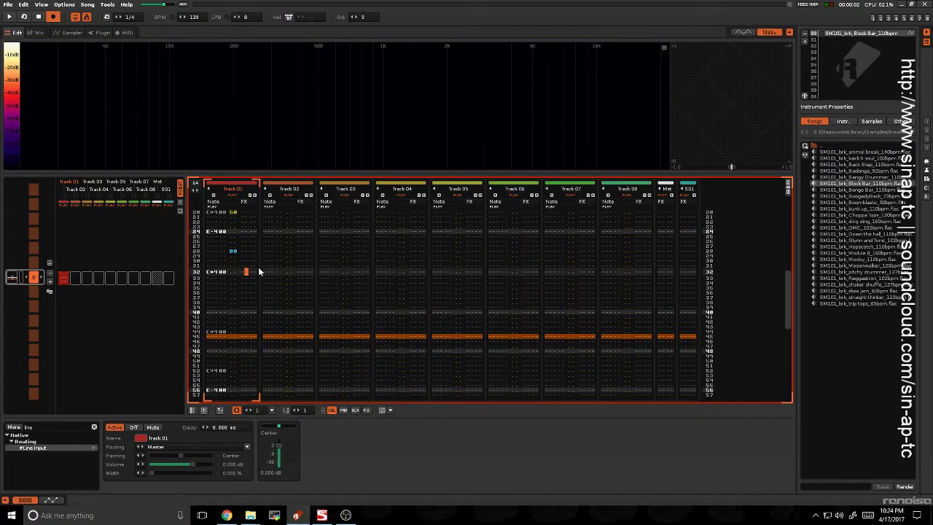
type("d")
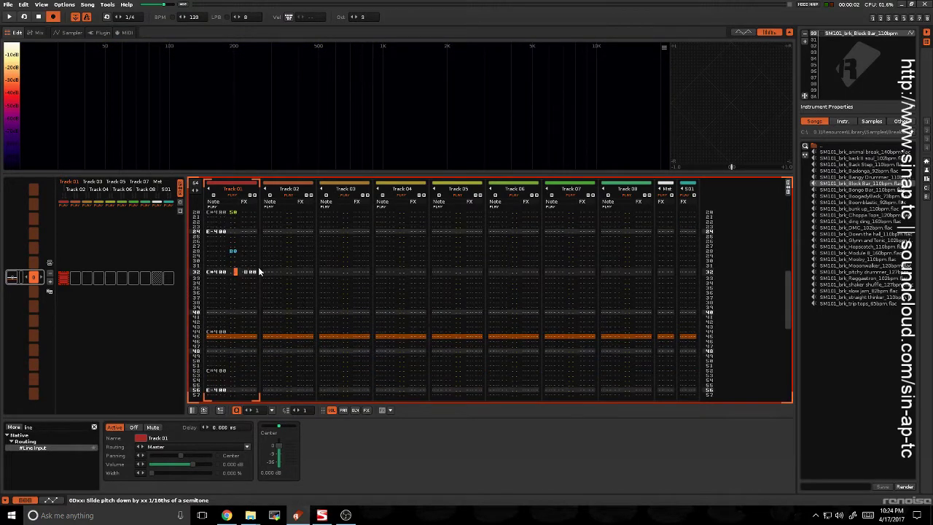
type("d")
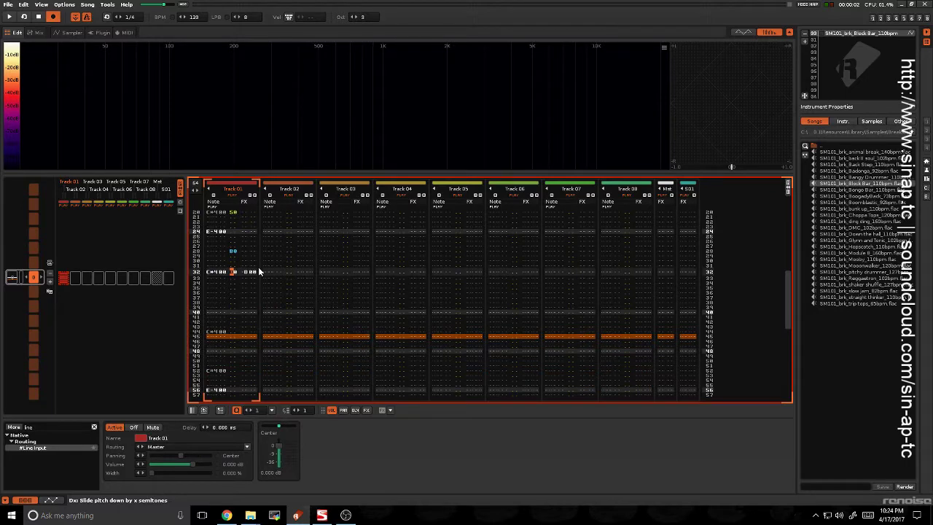
type("d")
key("Up")
type("0")
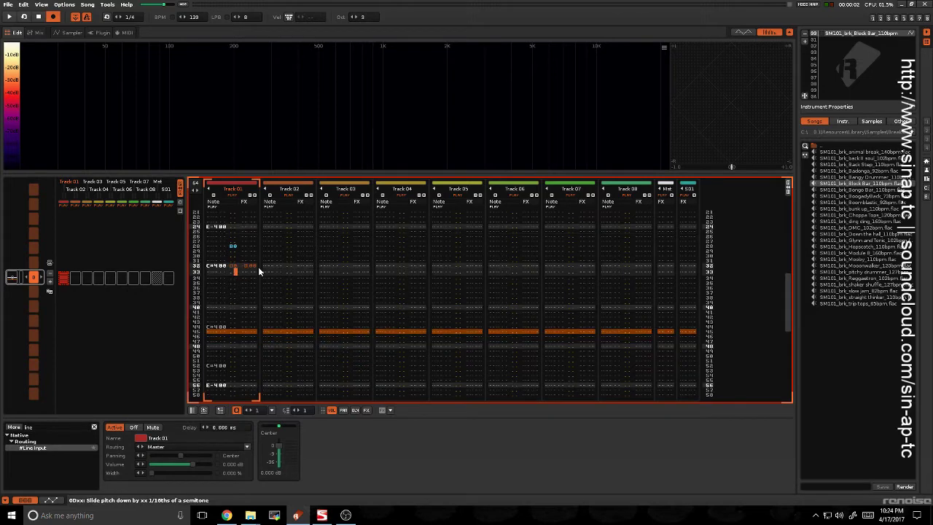
- Review the effect column of Track 01 around lines 30 to 33
key("Right")
key("Up")
key("Up")
key("Up")
key("Up")
key("Up")
key("Up")
key("Up")
key("Up")
key("Up")
key("Up")
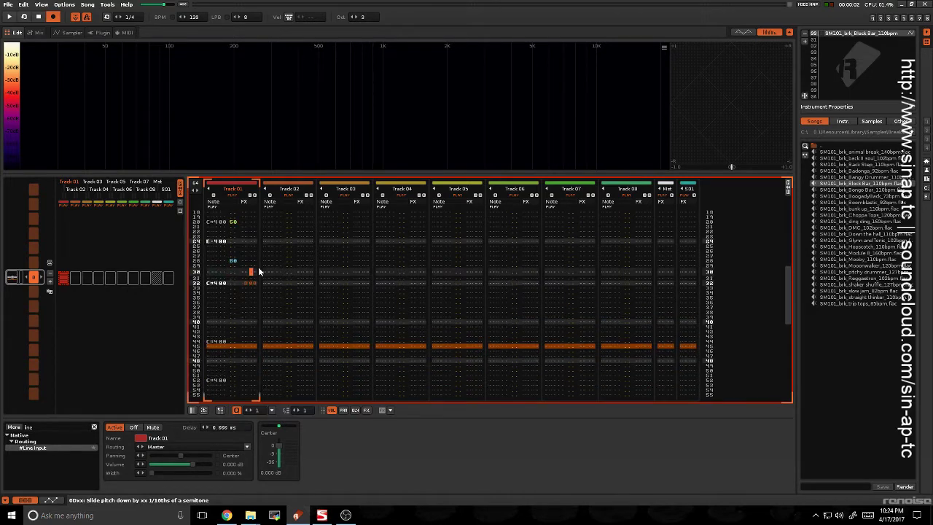
key("Down")
key("Down")
key("Down")
key("Down")
key("Down")
key("Down")
key("Down")
key("Down")
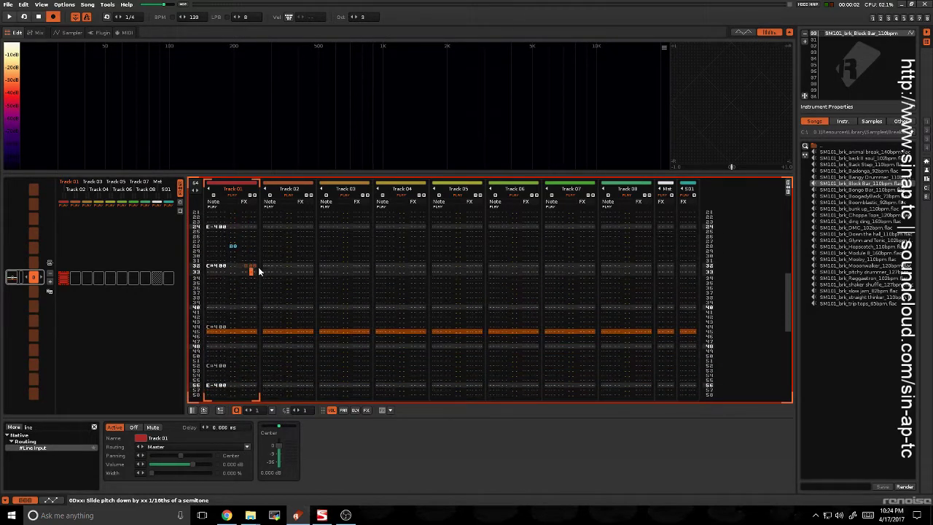
key("Down")
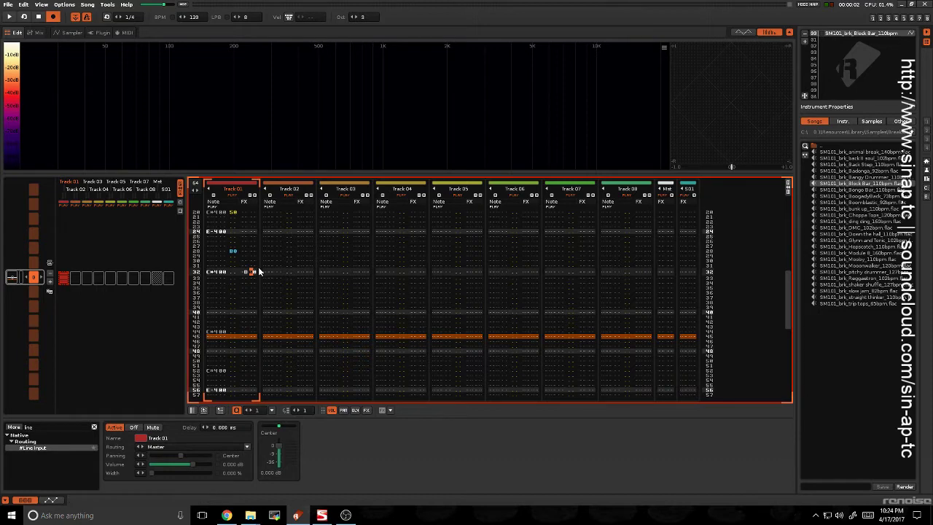
- Set the pitch slide on line 32 of Track 01 to 0D10 and enter 0D00 on line 33
key("Left")
key("Left")
key("Left")
key("d")
key("Down")
key("Up")
type("18")
type("0d")
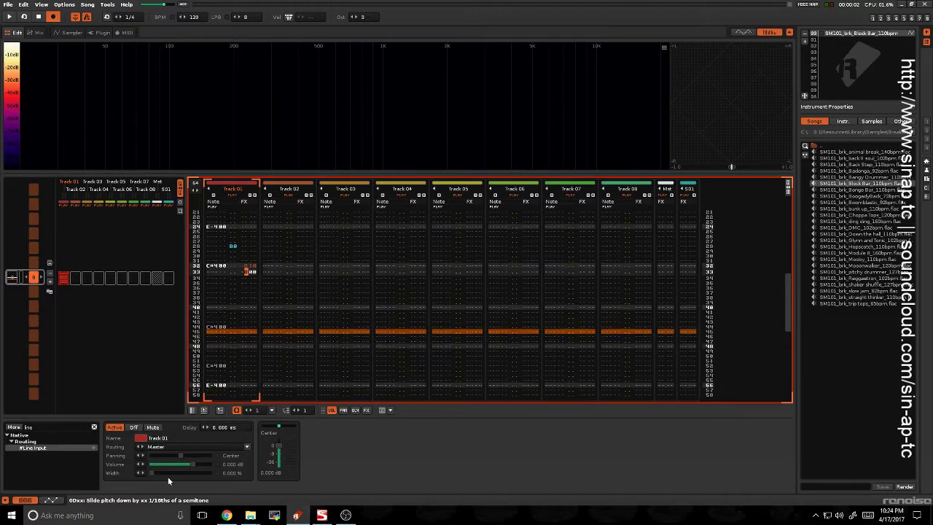
- Try repeating the 0D00 command down the effect column of Track 01 from line 33, and undo it
key("Up")
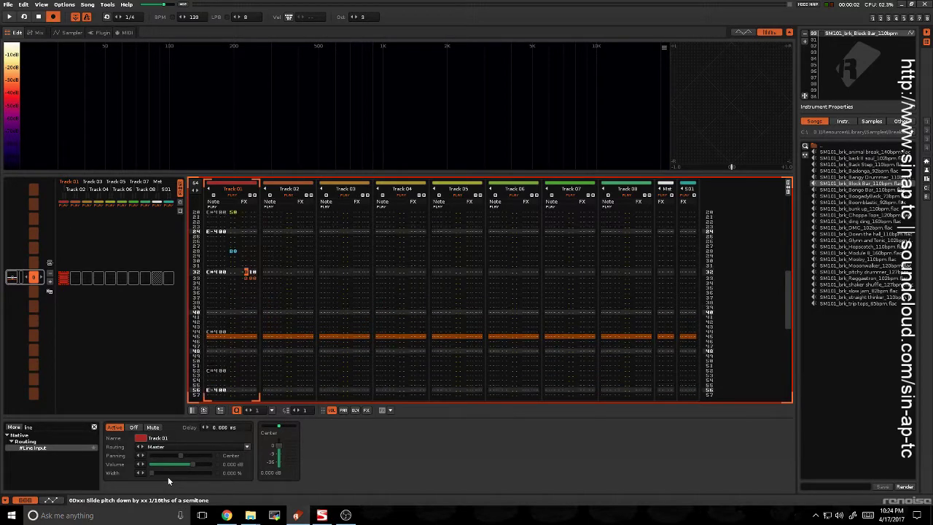
key("Down")
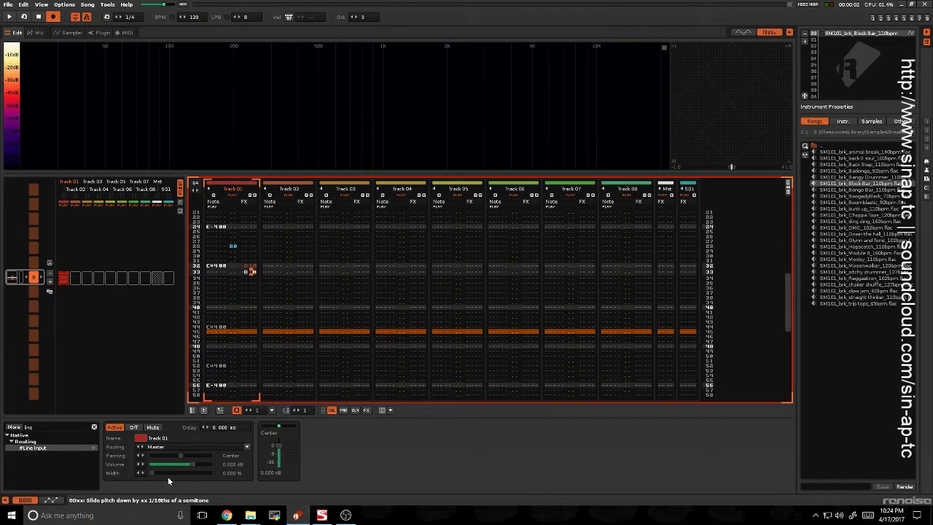
key("Up")
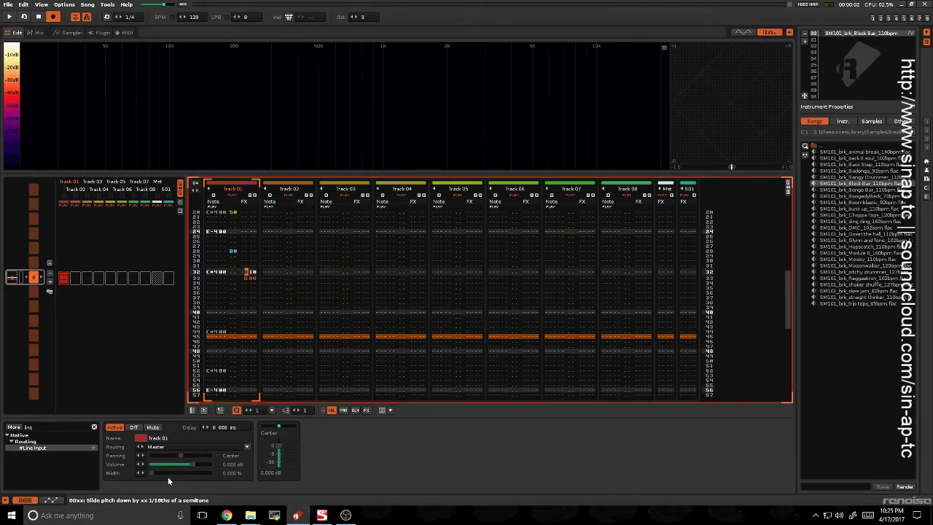
key("Right")
key("Down")
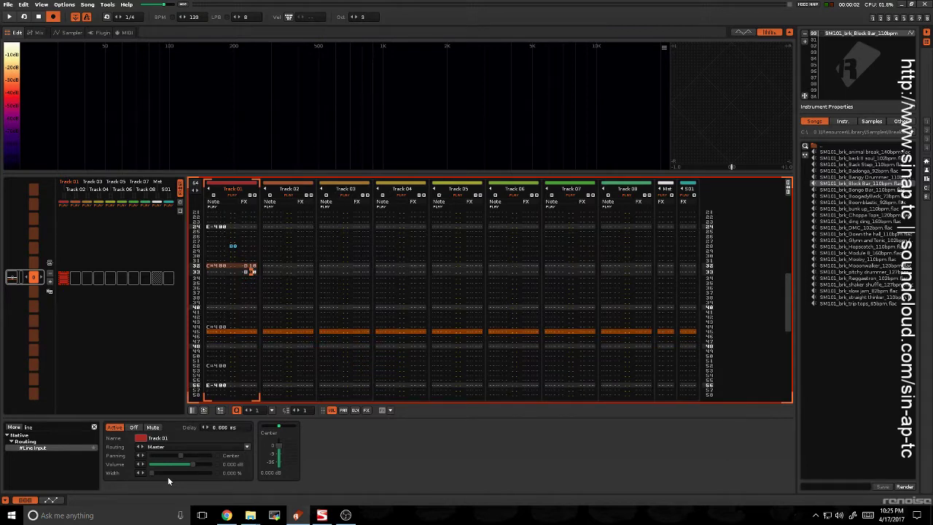
key("8")
key("8")
key("8")
key("8")
key("8")
key("8")
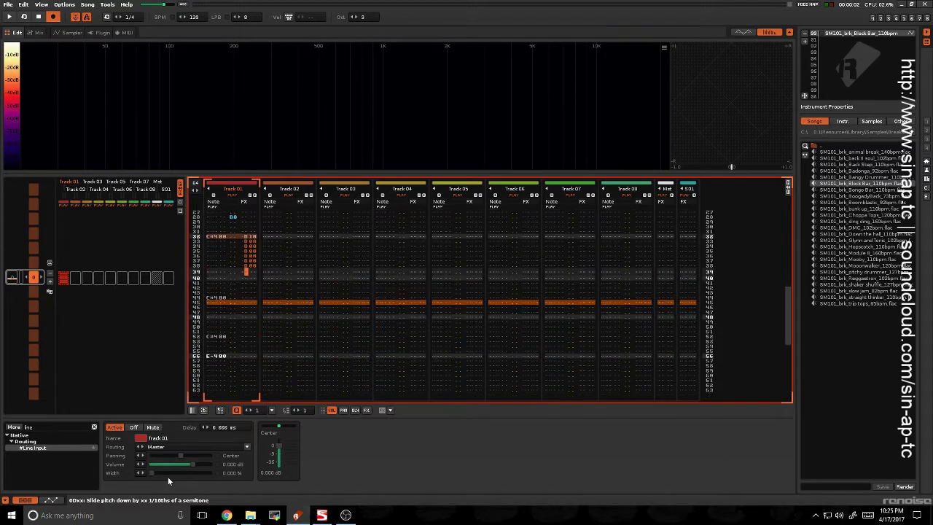
key("ctrl+z")
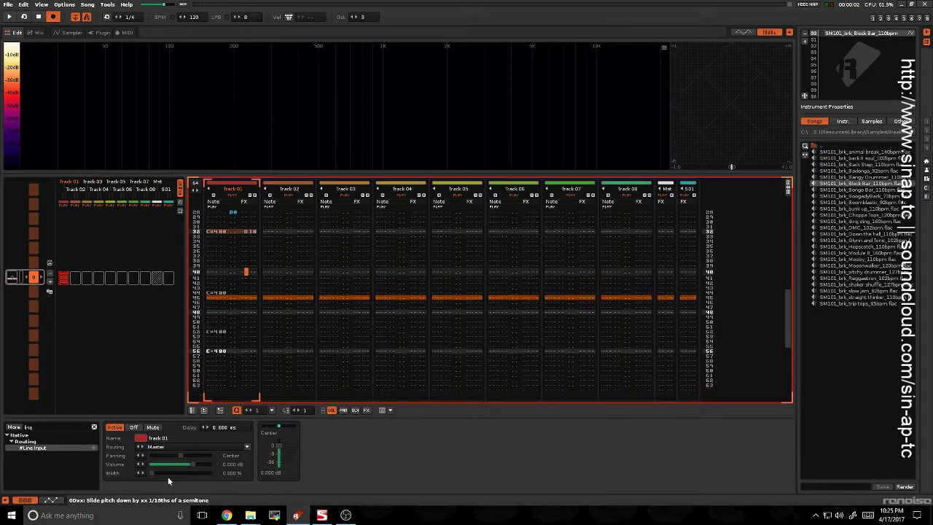
- Continue the pitch slide with 0D00 on lines 33 to 40 of Track 01 and play the pattern
key("space")
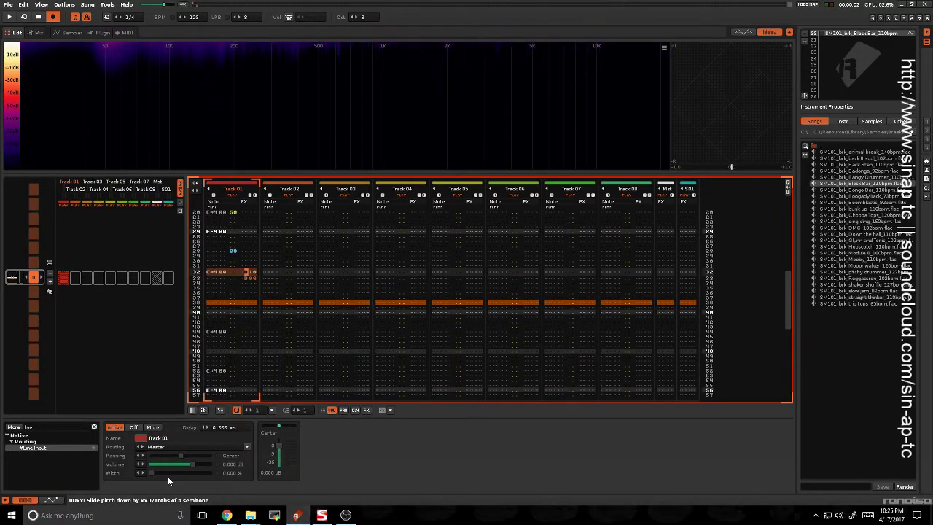
key("space")
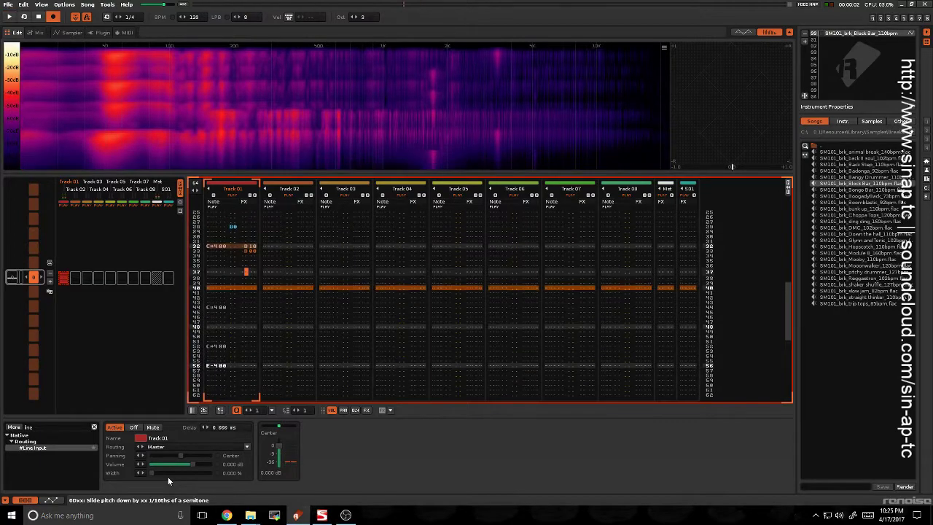
key("space")
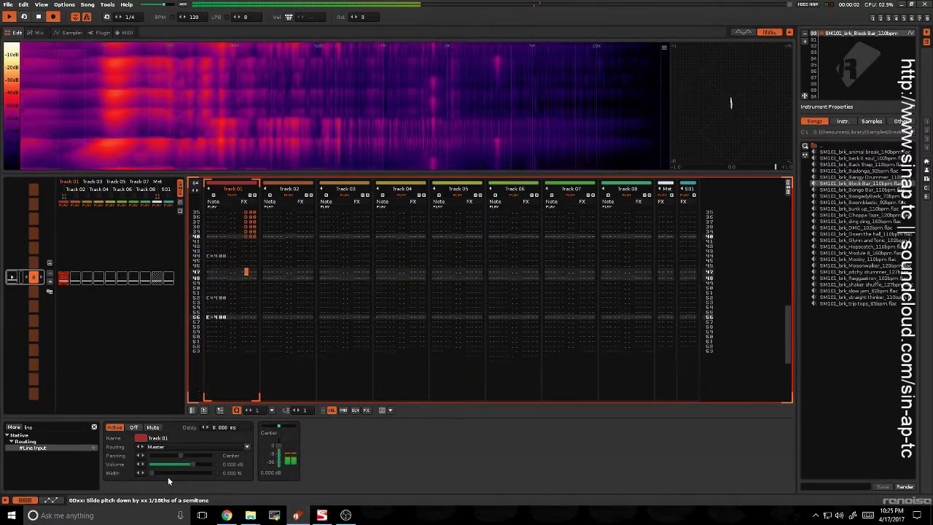
- Search the device list for "gate" and add the native Gate effect to Track 01
left_click(48, 429)
key("BackSpace")
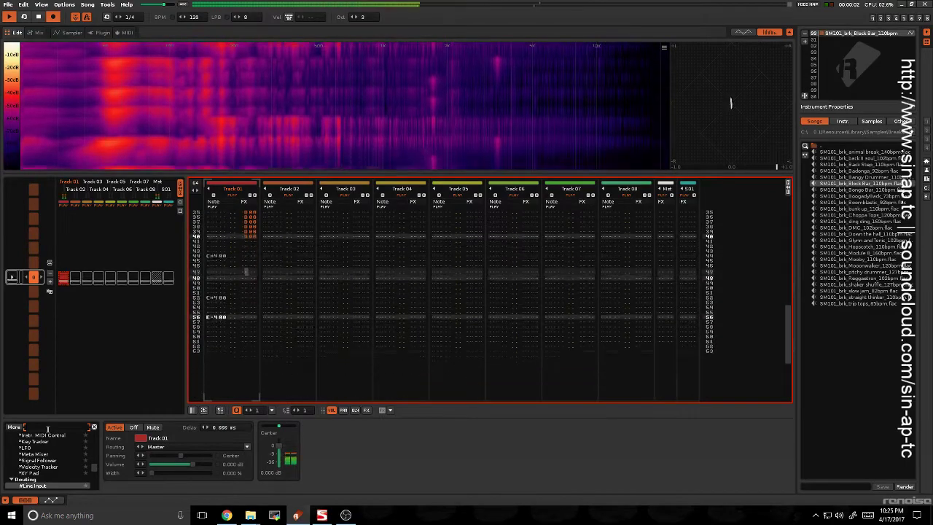
type("gate")
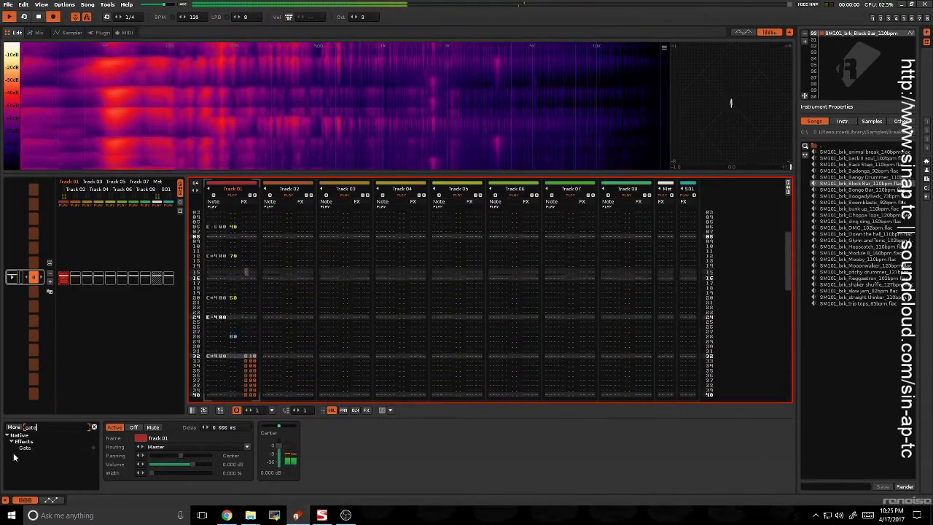
left_click_drag(20, 450, 307, 448)
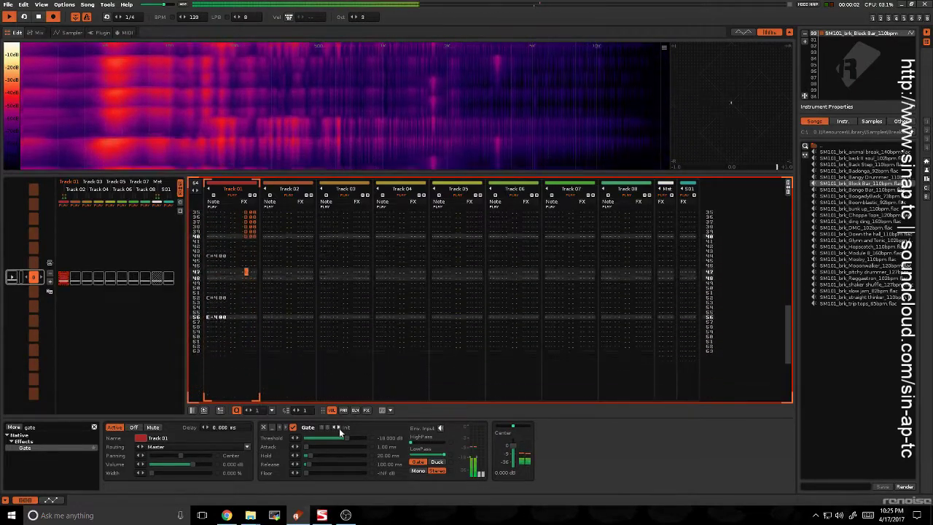
- Set the Gate threshold to -23.520 dB and add a C#4 note with volume 40 on line 54 of Track 01
left_click_drag(339, 430, 335, 437)
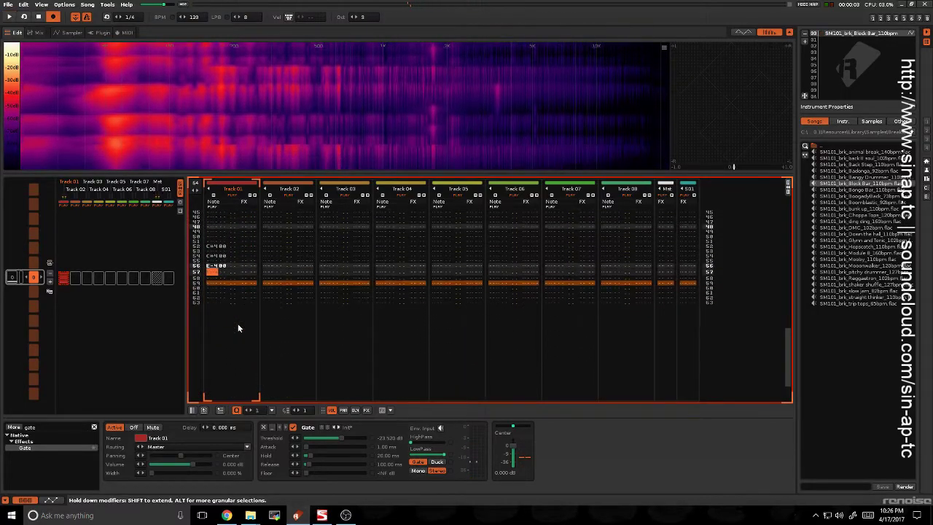
type("40")
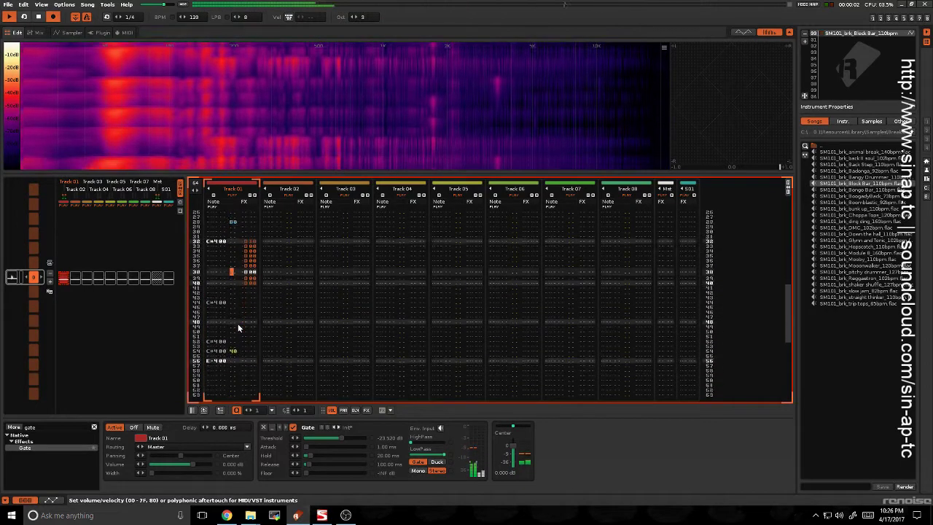
key("space")
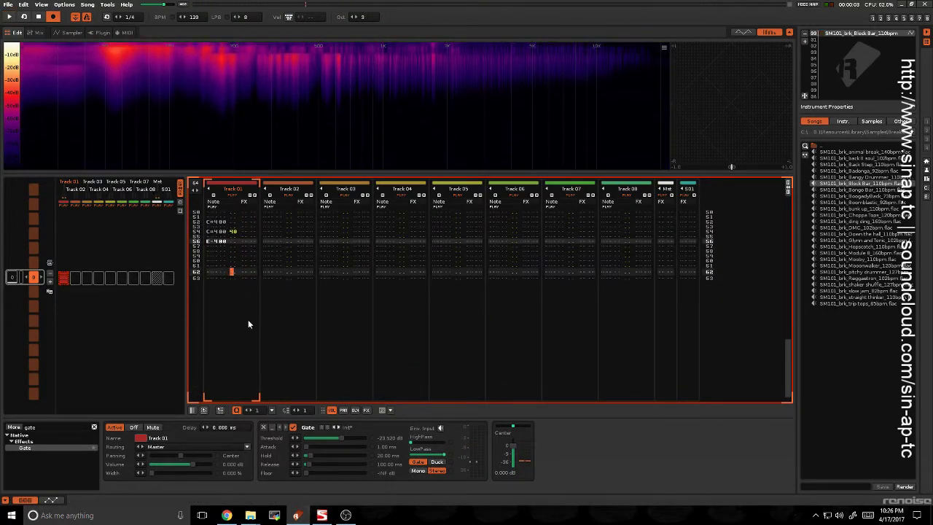
- Repeat pattern 0 in the pattern sequence and go to the new second slot
right_click(37, 276)
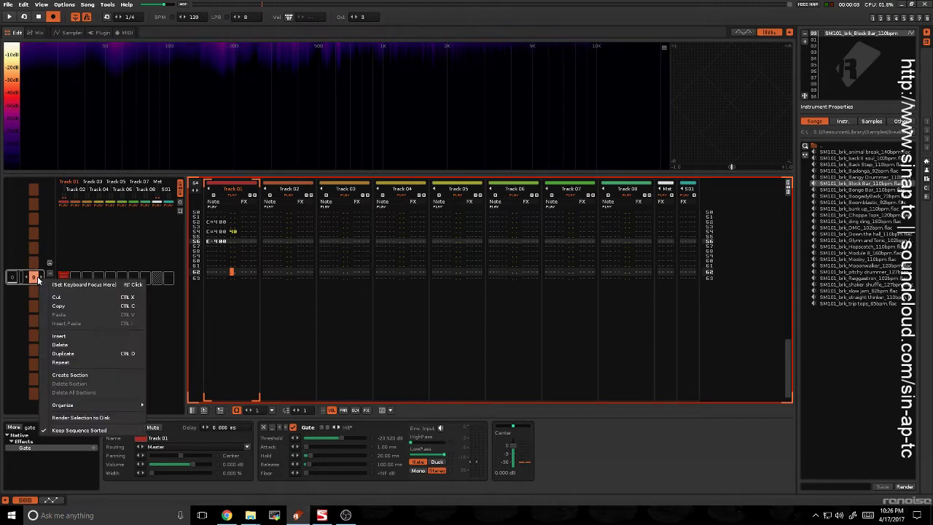
left_click(74, 362)
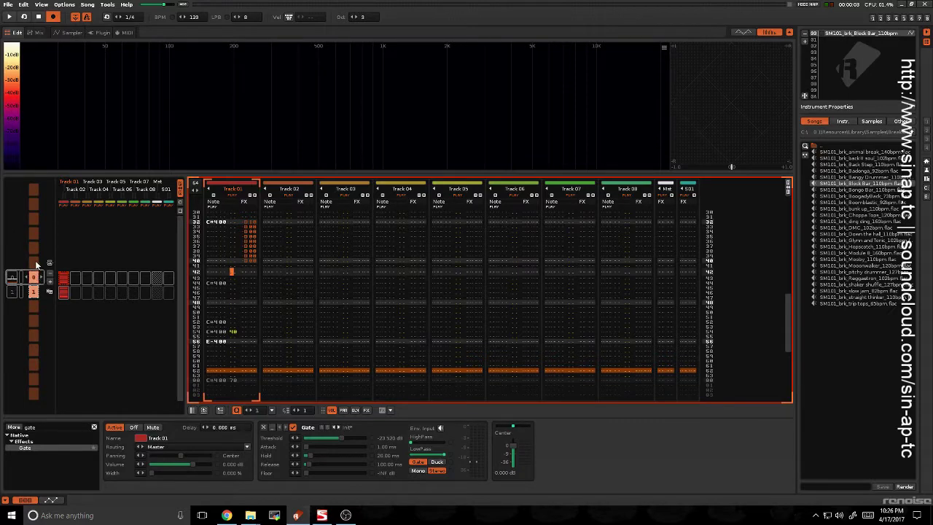
left_click(64, 278)
key("Down")
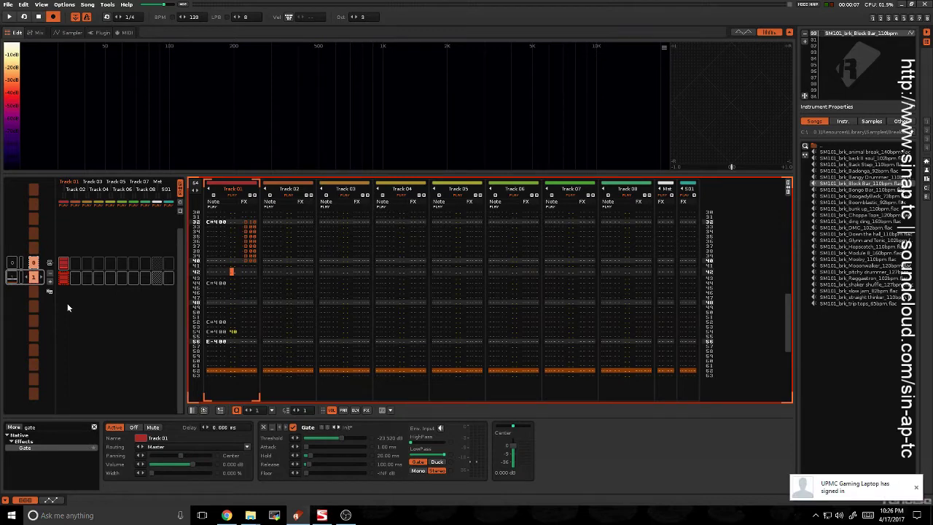
- Insert four new patterns, 2 to 5, after pattern 1 in the sequence
left_click(50, 280)
left_click(49, 280)
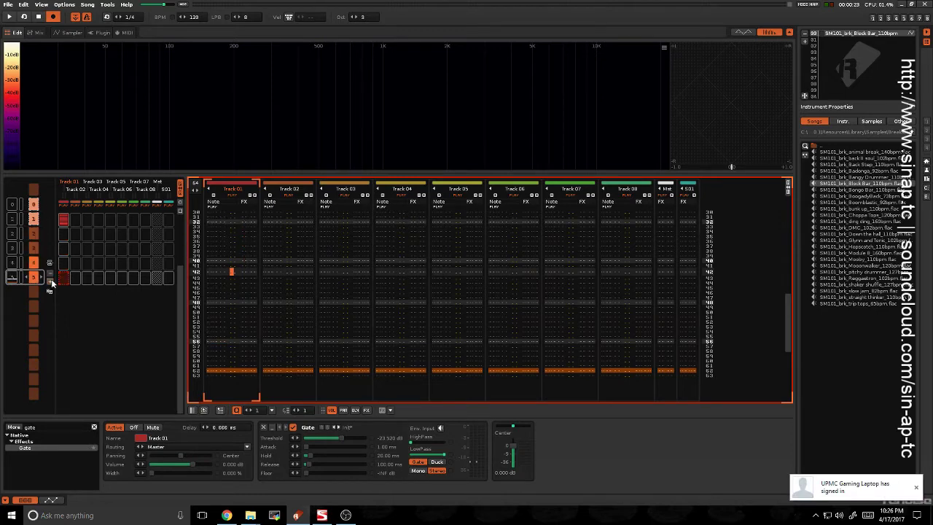
left_click(50, 280)
left_click(49, 280)
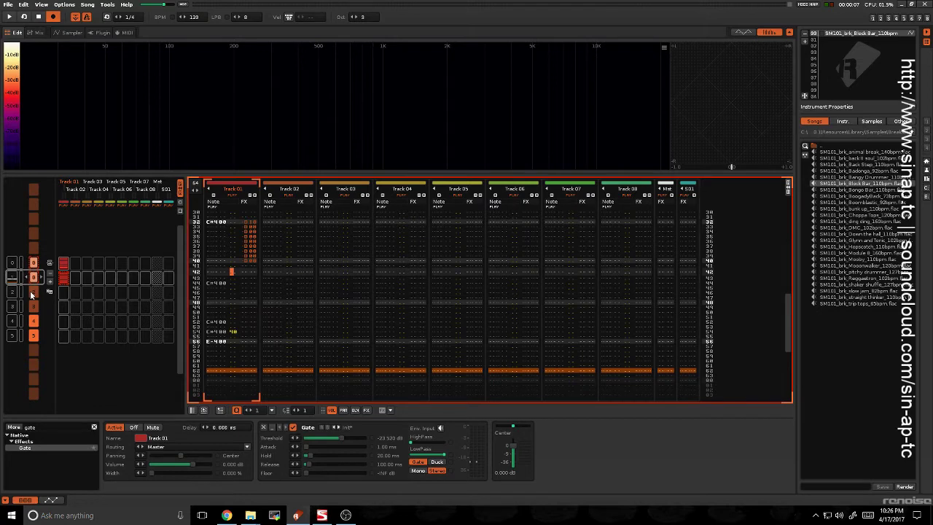
- Copy the Track 01 block of pattern 1 into patterns 2 to 5 in the pattern matrix
left_click(31, 294)
scroll(27, 277, "up", 1)
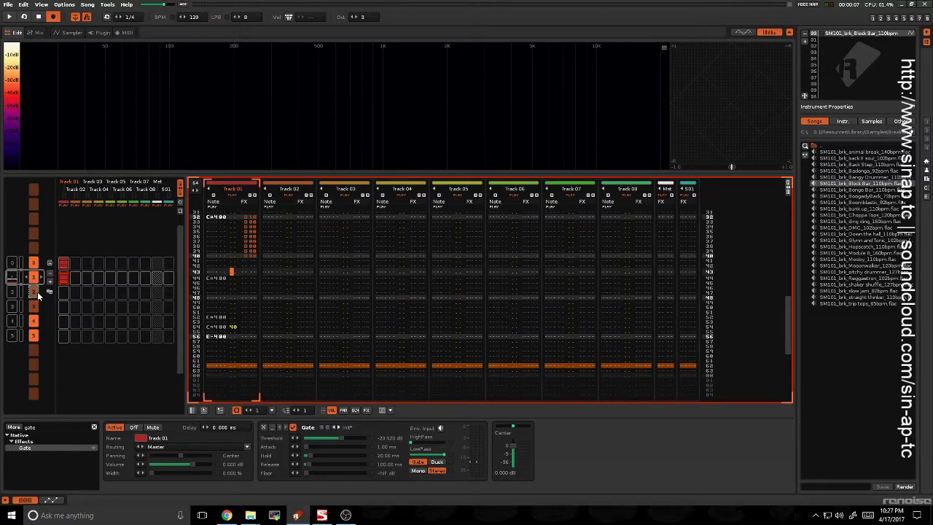
left_click(64, 262)
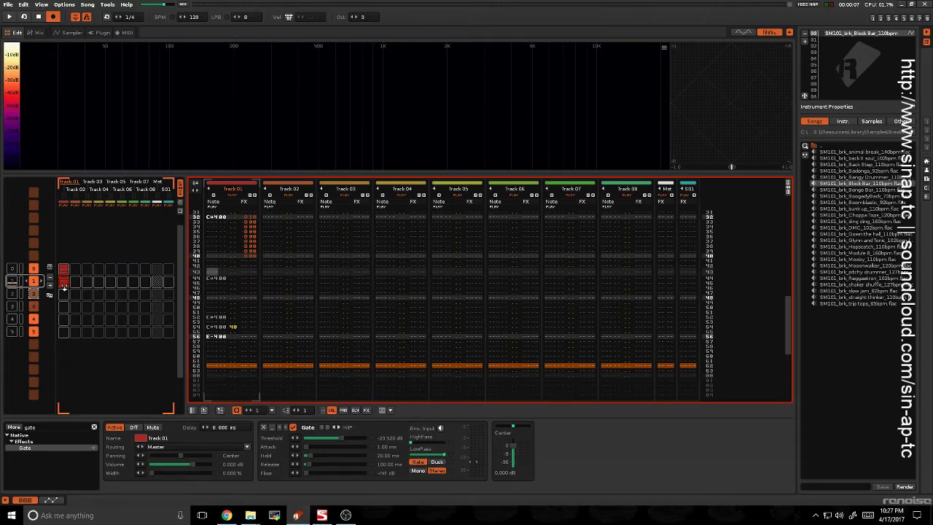
left_click_drag(64, 288, 64, 345)
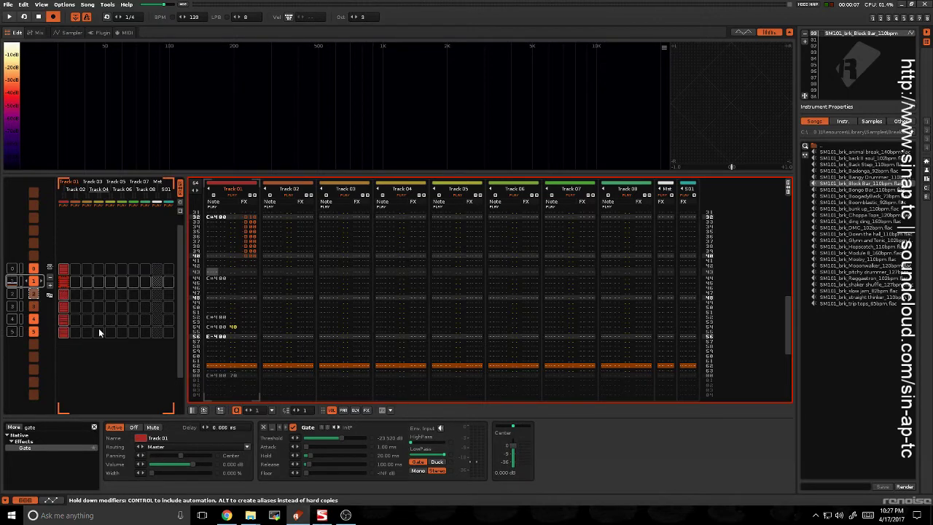
- Delete patterns 4 and 5 from the pattern sequence
scroll(98, 328, "up", 3)
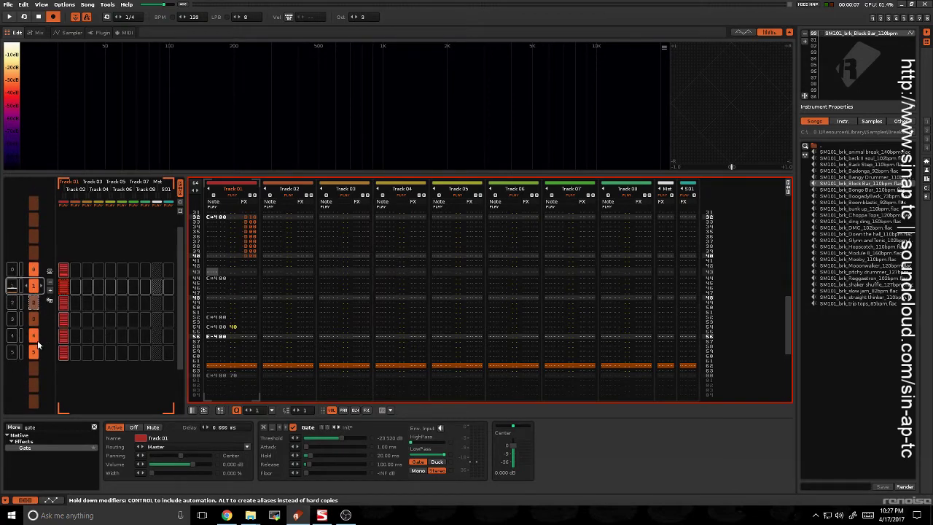
left_click_drag(37, 340, 32, 371)
right_click(32, 354)
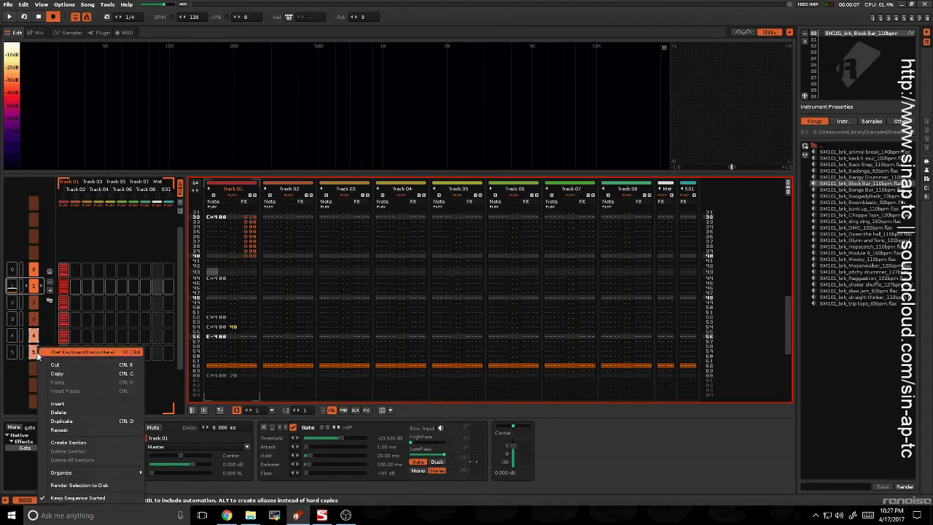
left_click(64, 413)
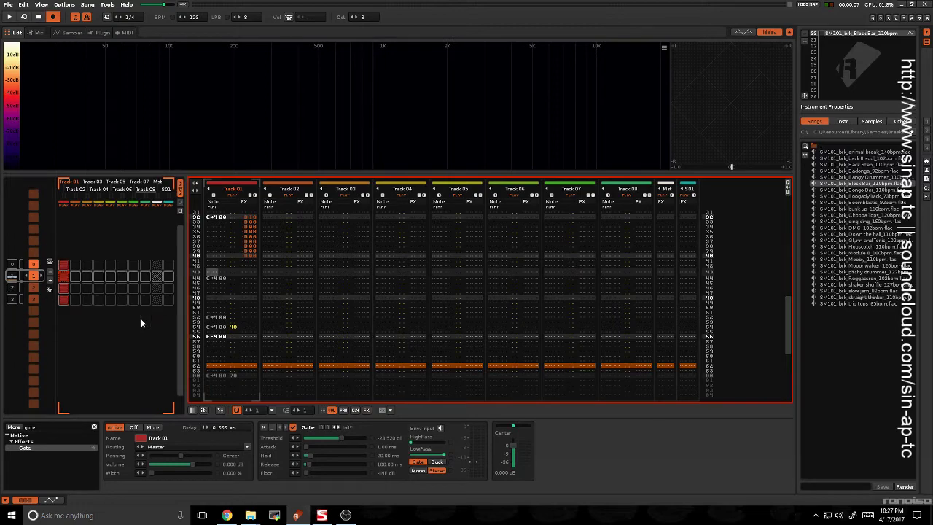
- Move the E-5 note with volume 40 from line 6 to line 10 of Track 01 in pattern 1, and play it
key("space")
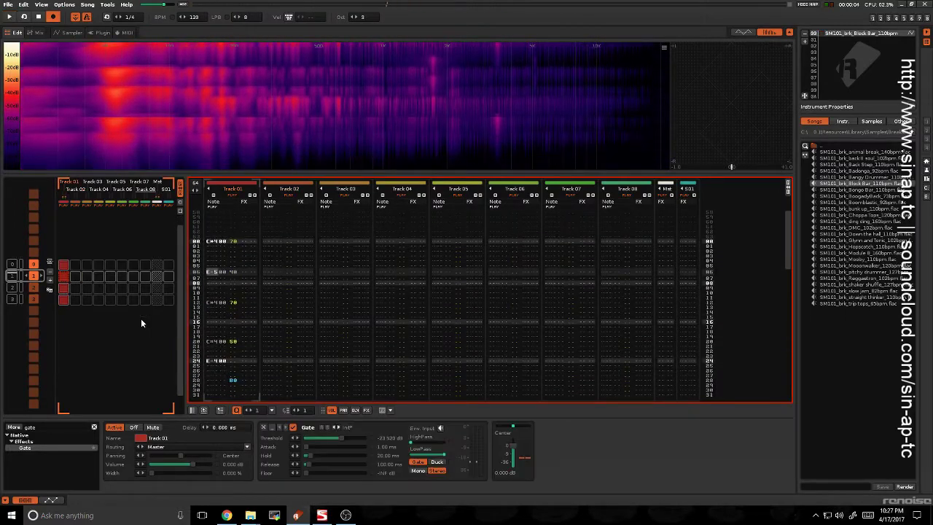
left_click(235, 271)
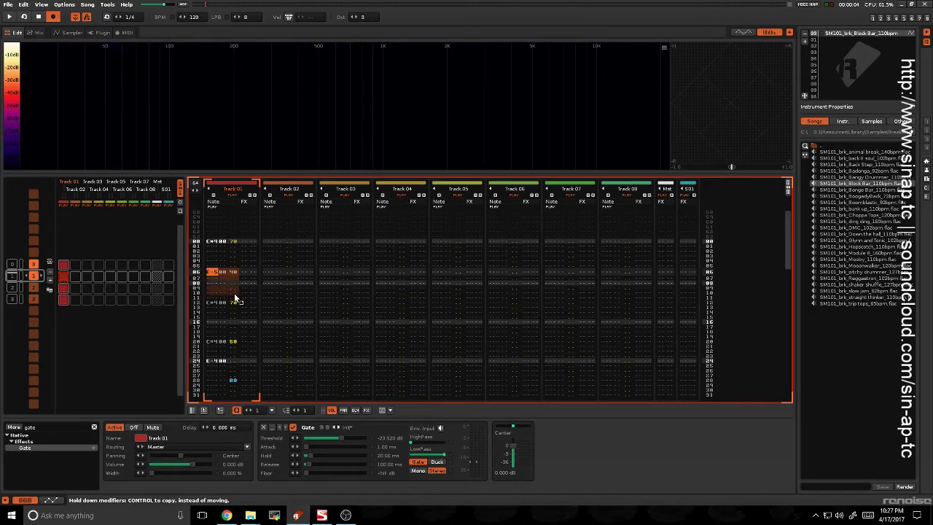
left_click_drag(234, 298, 234, 300)
key("space")
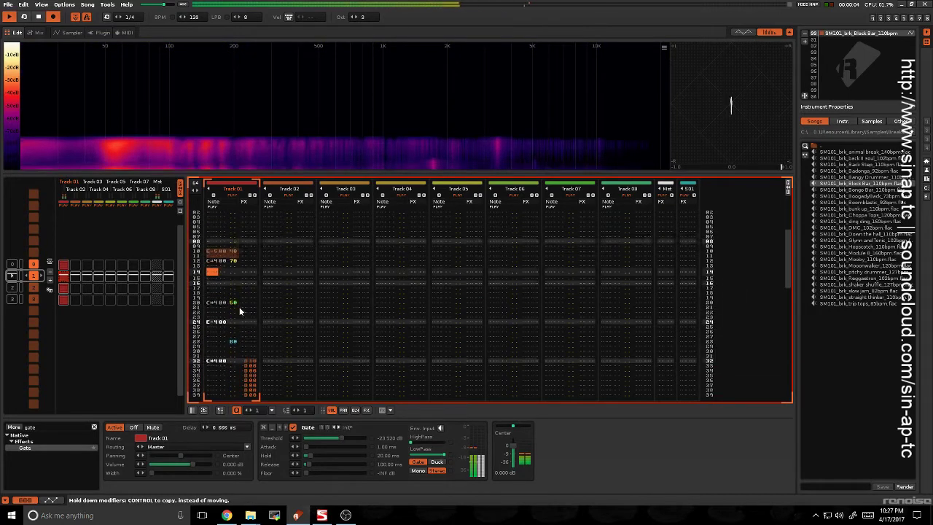
key("space")
left_click(227, 238)
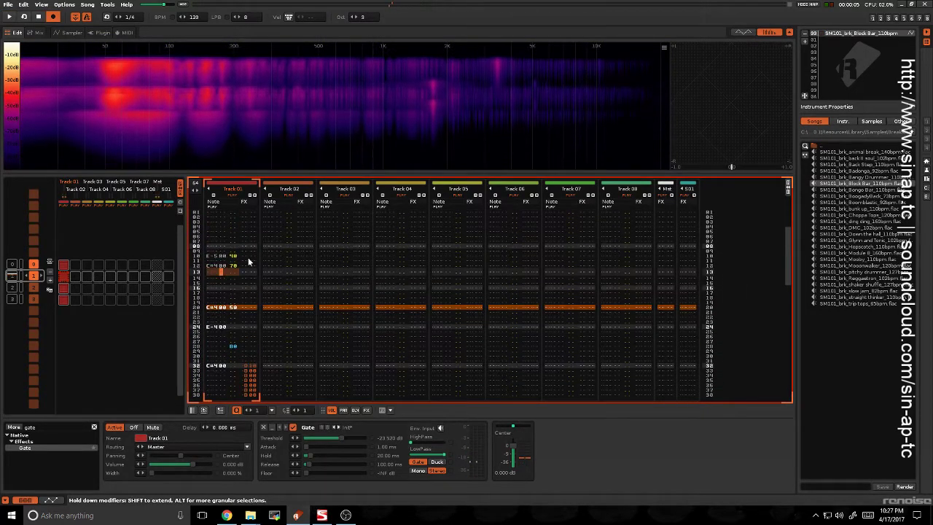
key("space")
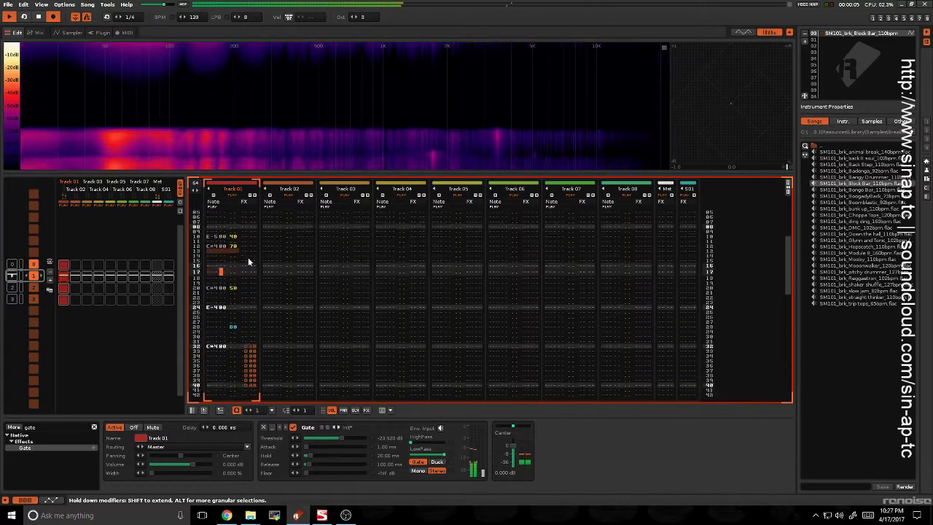
- Clear the volume-column command on line 28 and the pitch slides on lines 32 to 40 of Track 01 in pattern 1, and play it
key("Right")
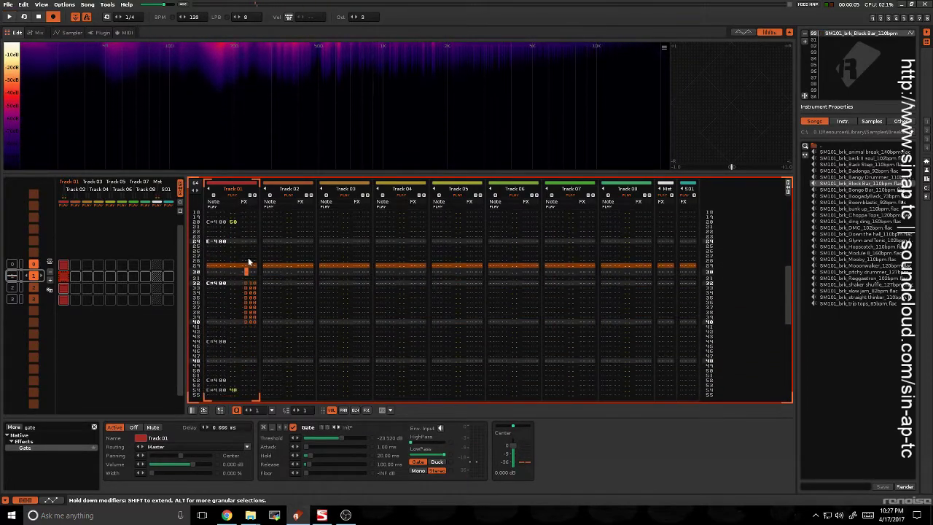
scroll(248, 261, "down", 5)
key("space")
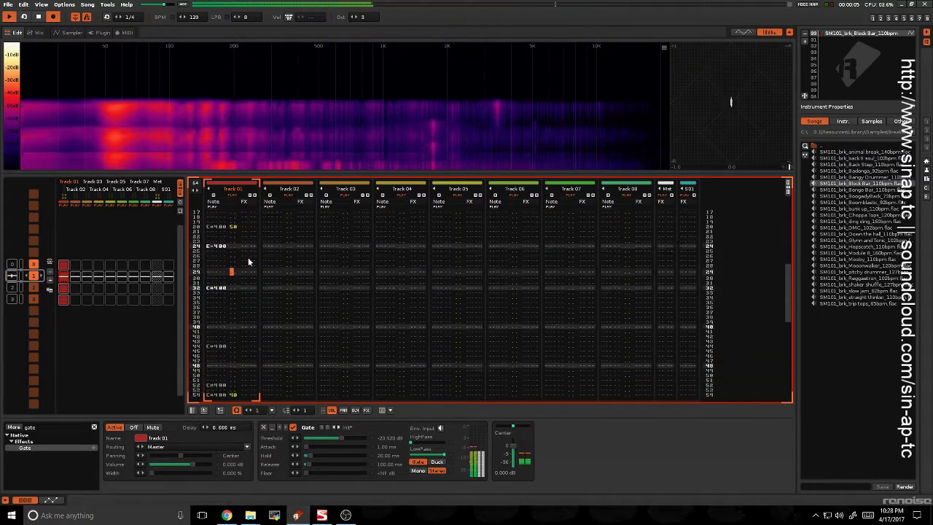
key("space")
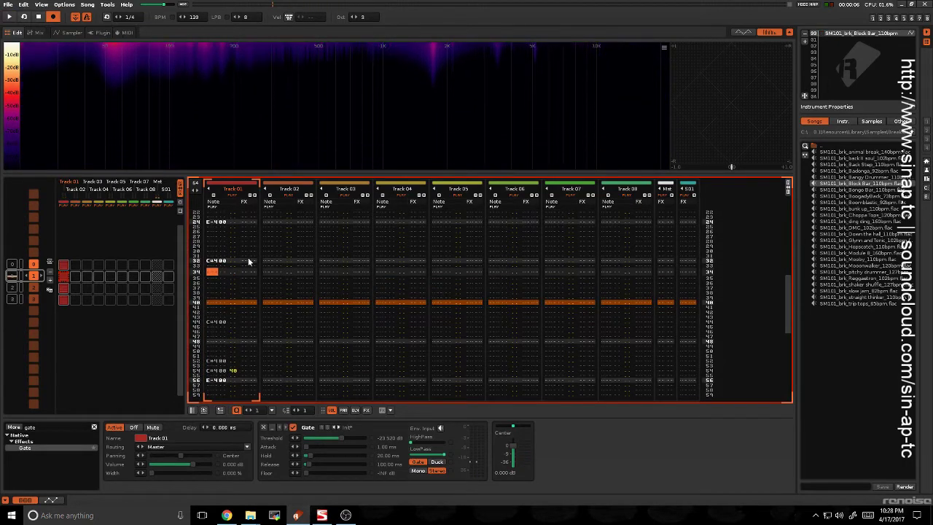
- Enter an E-5 note on line 36 of Track 01 in pattern 1
scroll(247, 261, "down", 1)
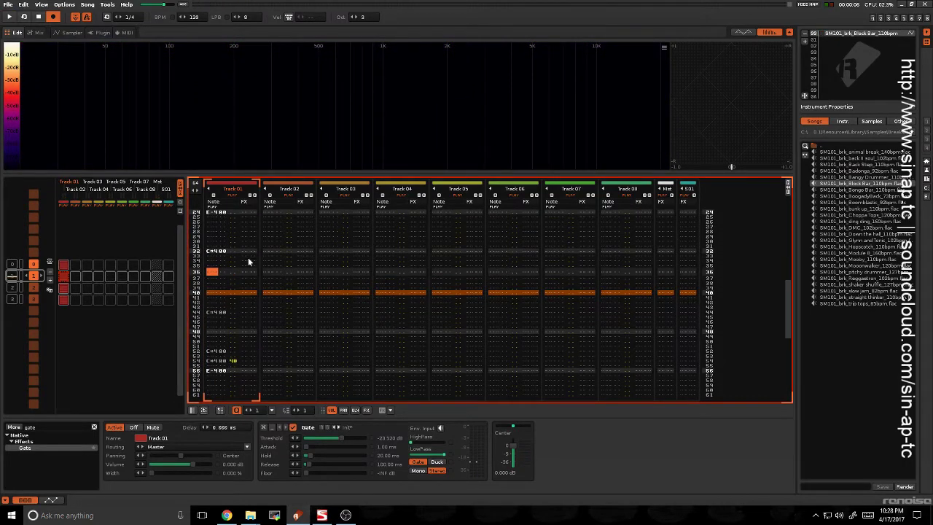
scroll(248, 261, "down", 1)
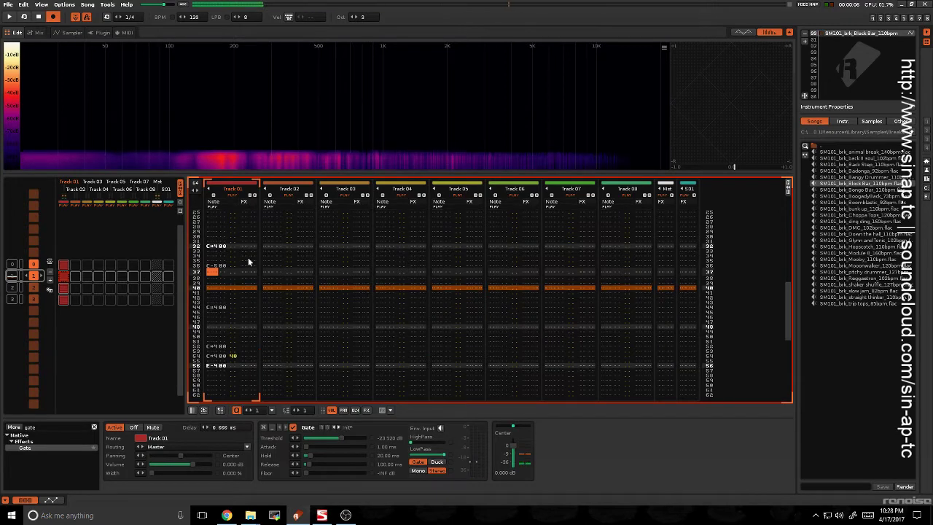
scroll(248, 261, "up", 1)
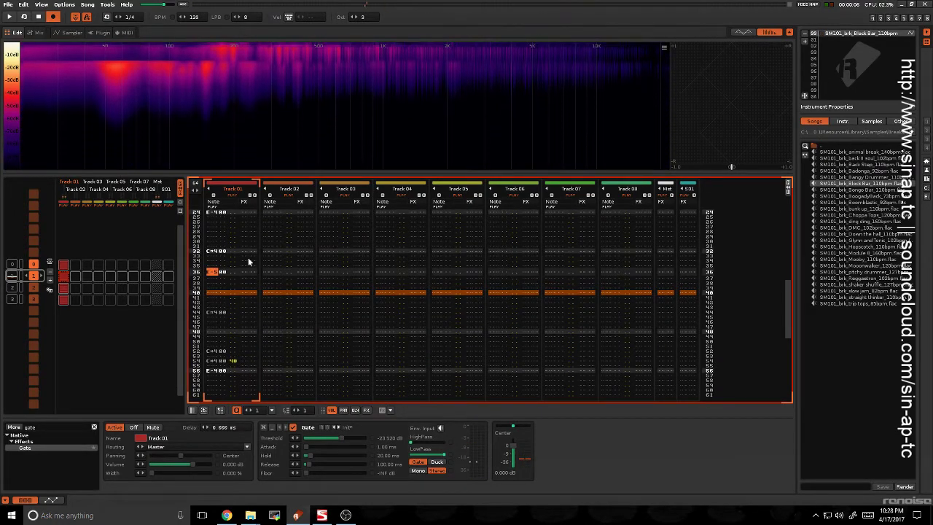
- Add the pitch slide command 0D10 to the line 36 note of Track 01 and play the pattern
key("Right")
key("Right")
key("Right")
key("Right")
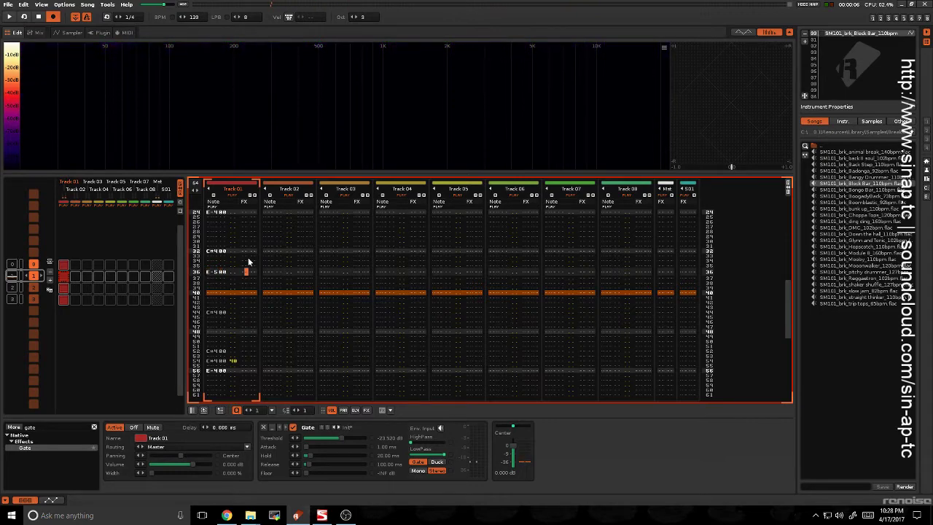
type("d")
key("Up")
key("Right")
type("10")
key("Up")
key("Down")
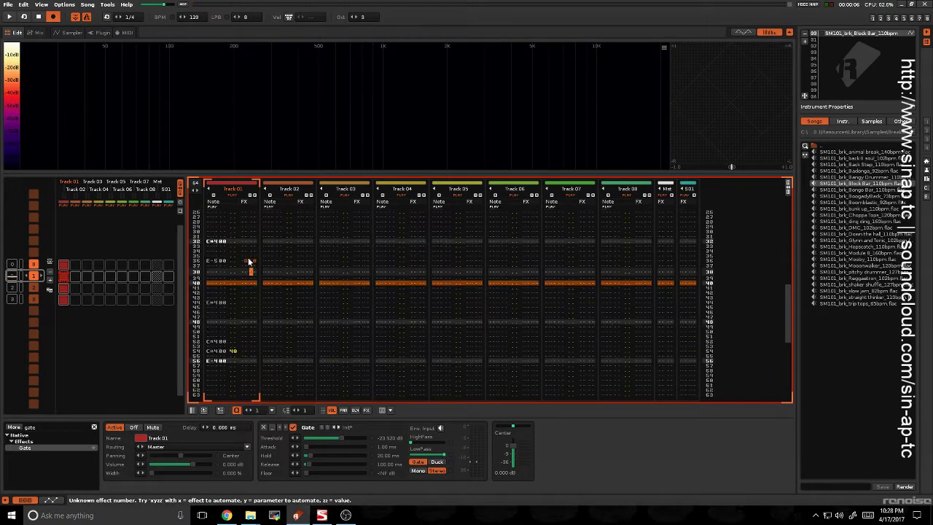
key("space")
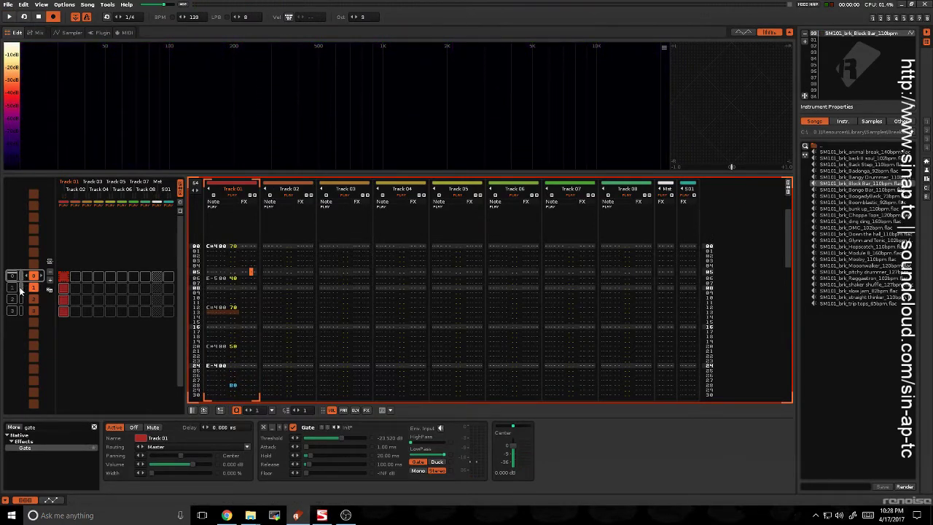
- Play the sequence to hear patterns 0 and 1 in turn, triggering pattern 0 during playback
key("space")
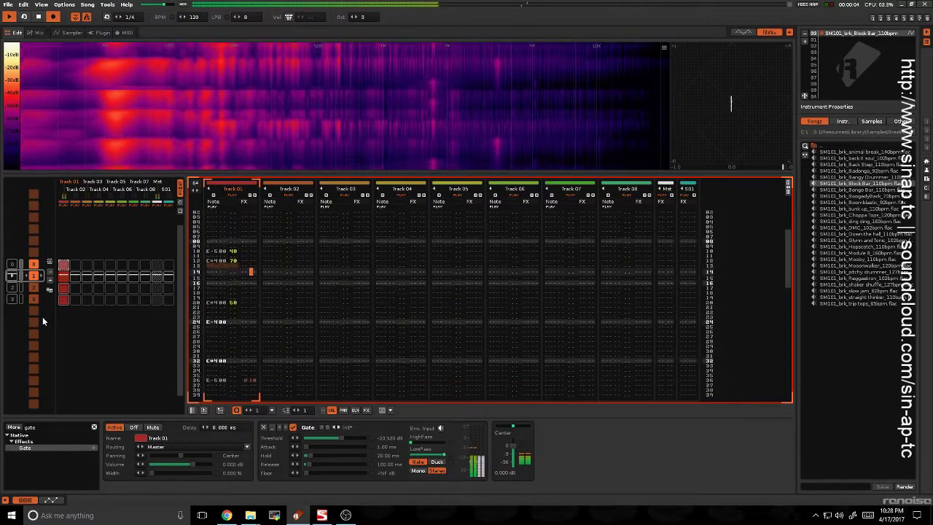
left_click(29, 263)
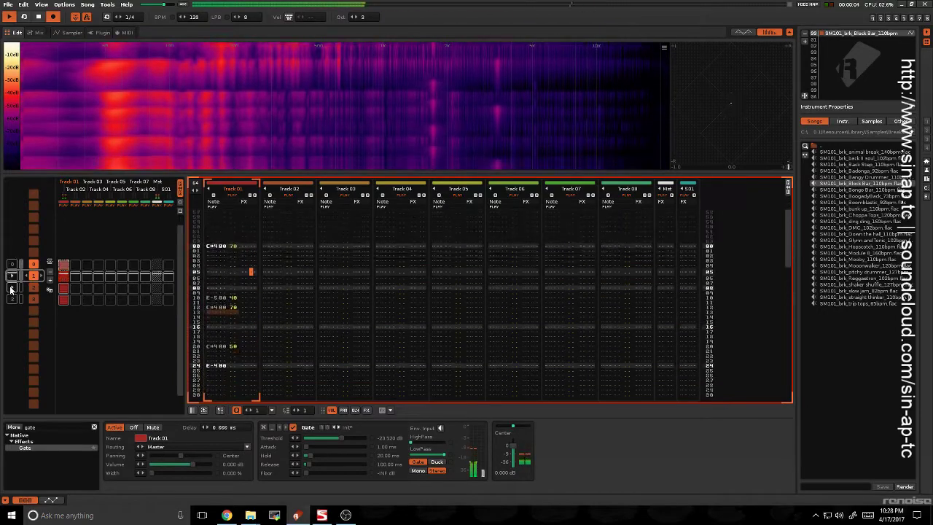
left_click(12, 252)
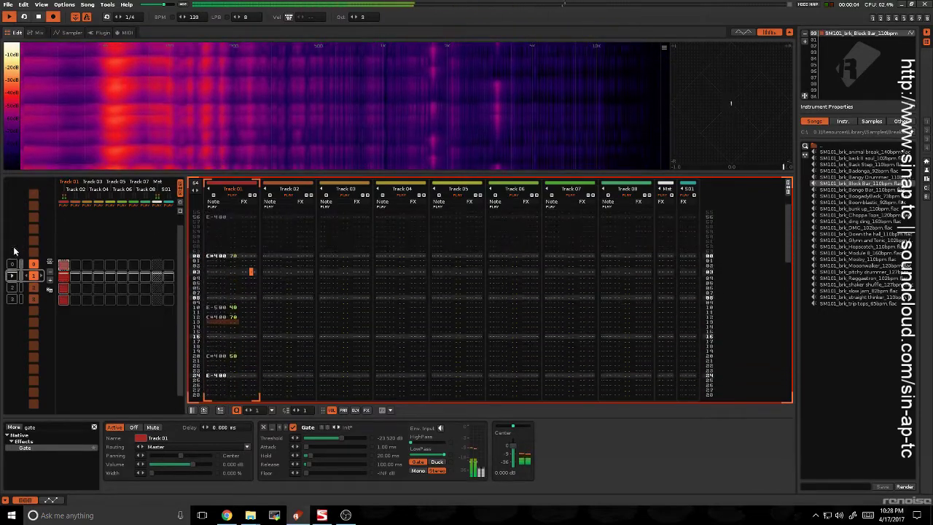
left_click(12, 264)
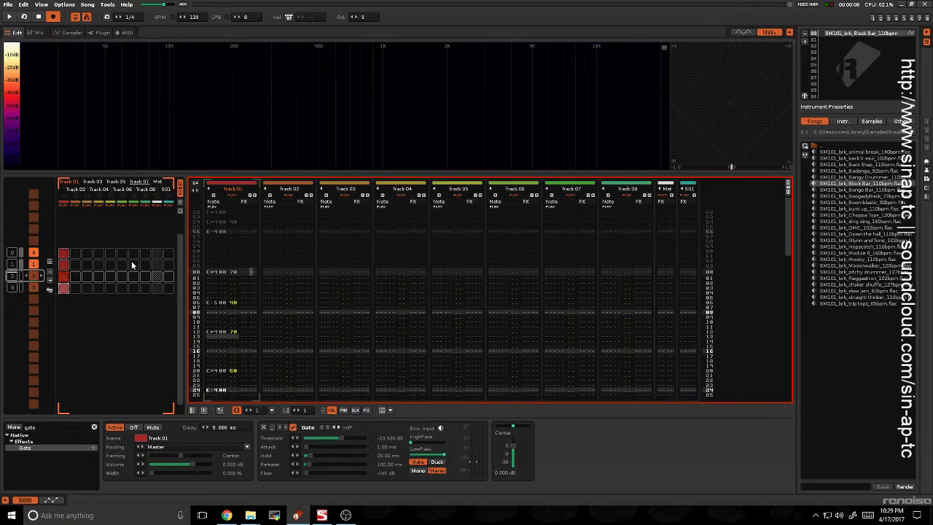
- Return to the first line of pattern 0, place the cursor in Track 02 and turn off edit mode
key("ctrl+Up")
key("Tab")
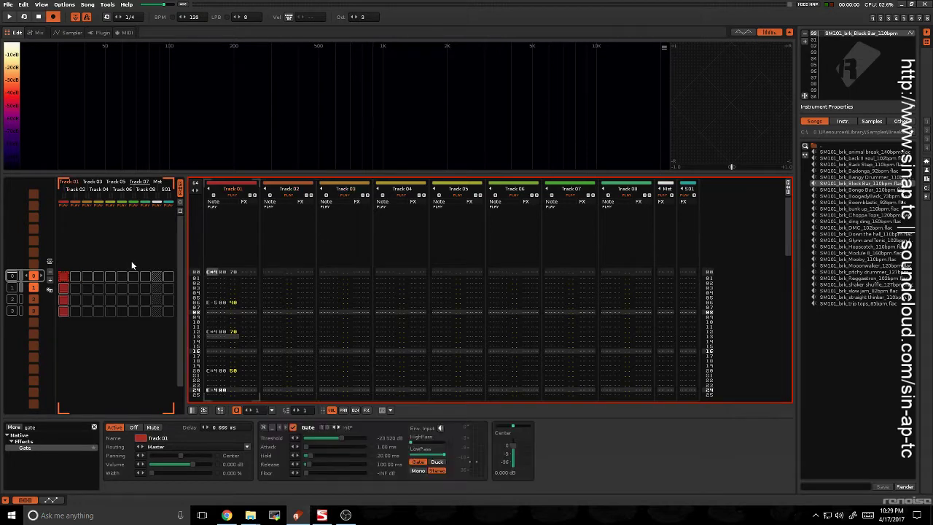
left_click(271, 282)
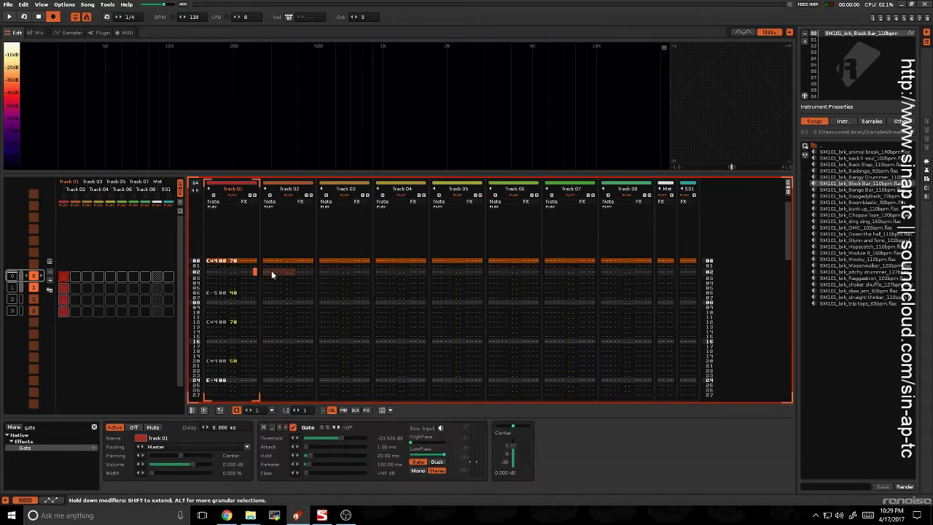
key("Escape")
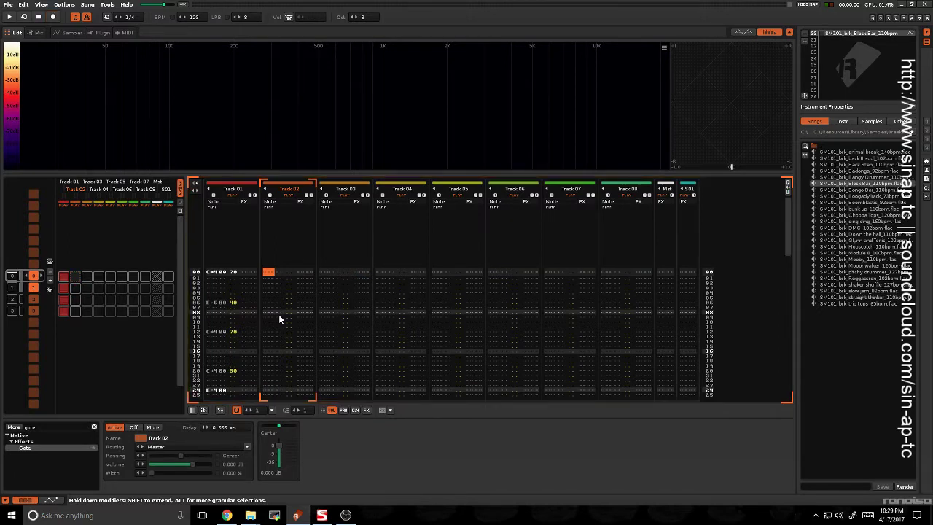
- With edit mode on, enter F-4 on line 02, A#4 on line 04 and D#4 on line 10 of Track 02 in pattern 0
key("space")
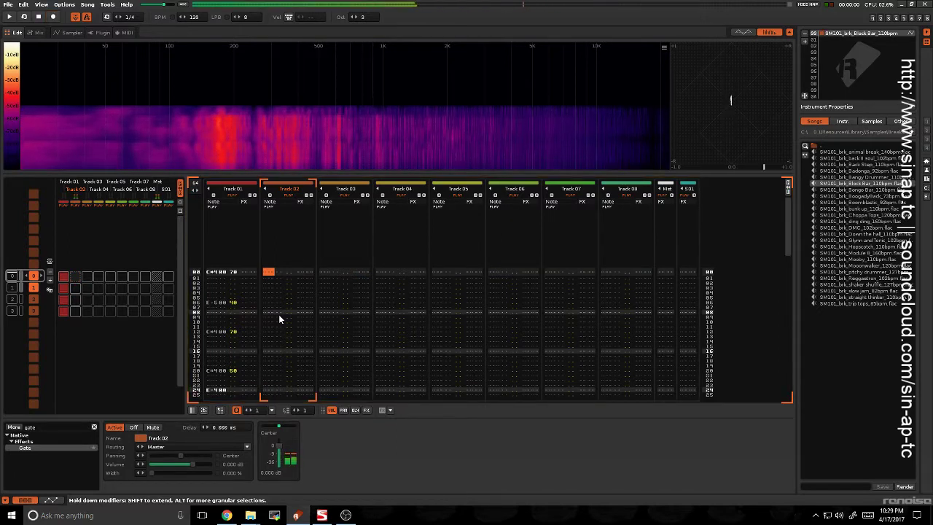
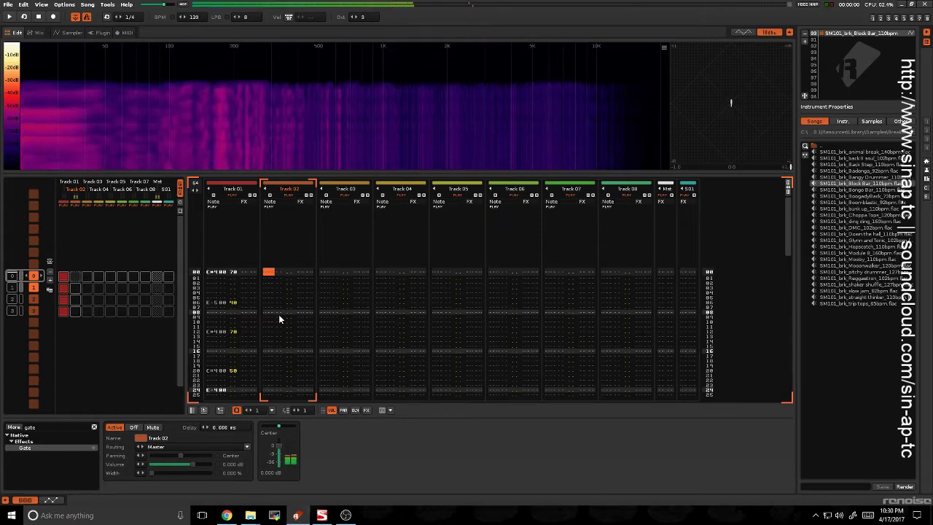
key("Escape")
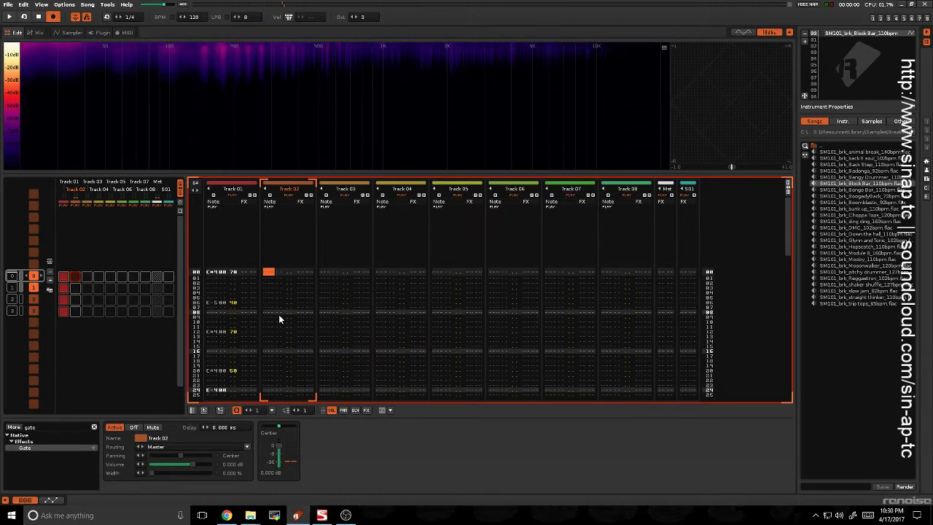
key("Down")
key("Down")
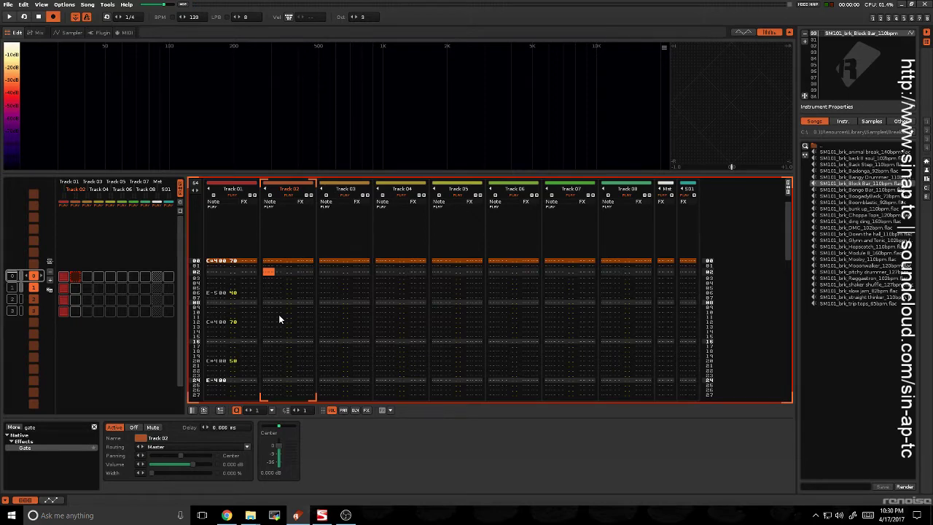
key("space")
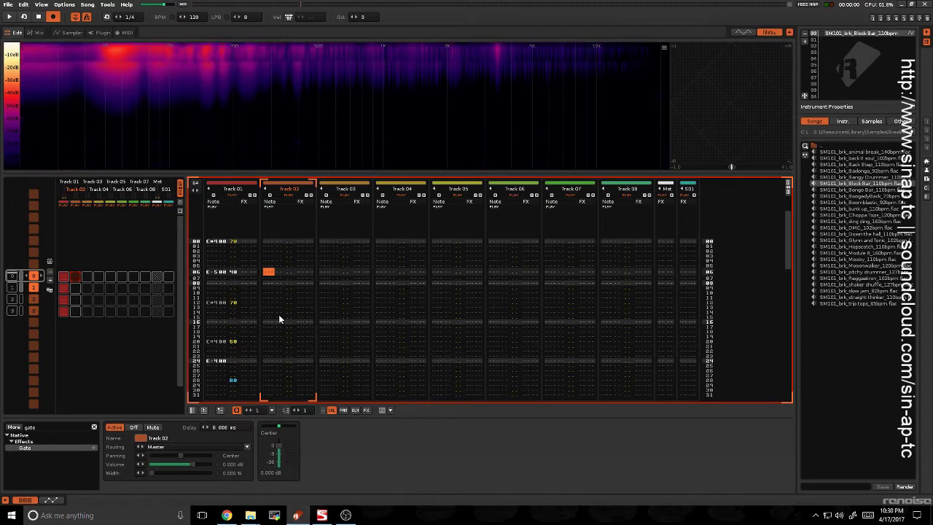
key("space")
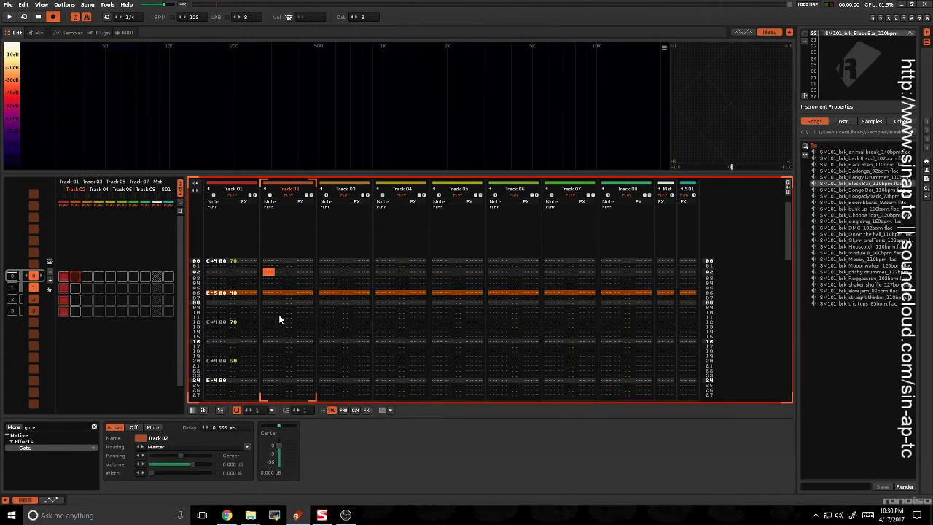
key("r")
key("7")
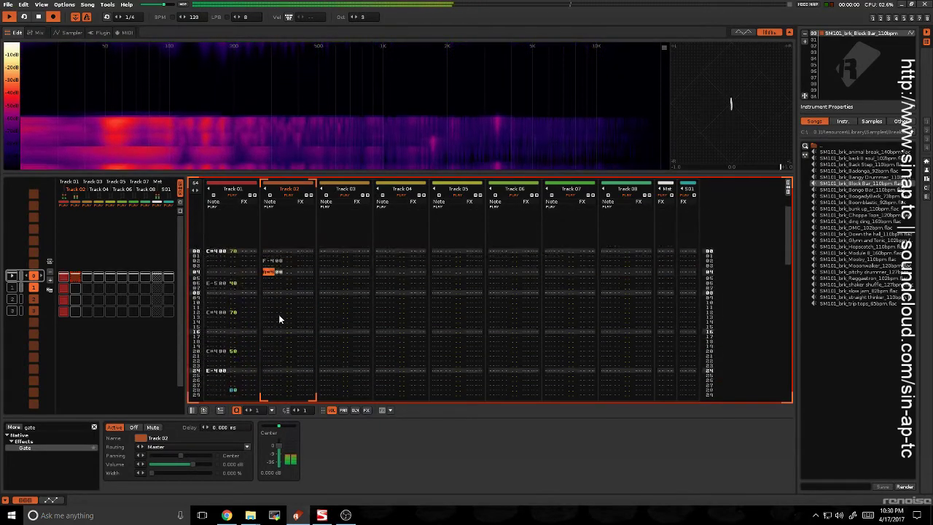
key("3")
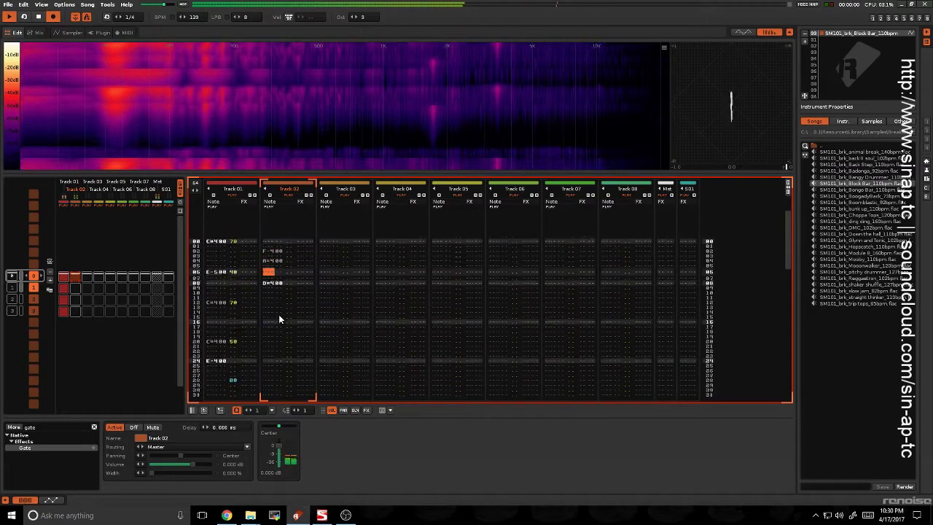
key("3")
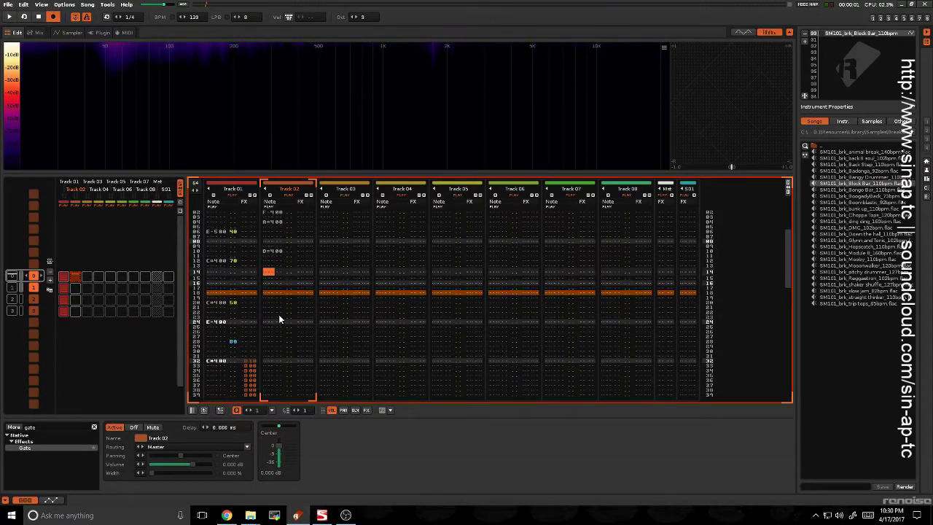
- Enter A#4 on lines 14, 18 and 42, D#4 on lines 16 and 22, and F-4 on line 43 of Track 02
key("3")
key("3")
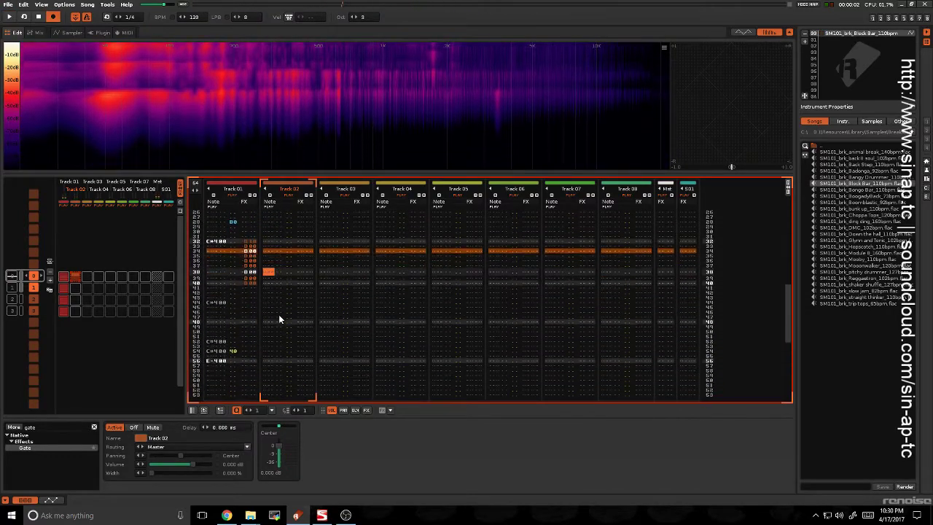
key("y")
key("y")
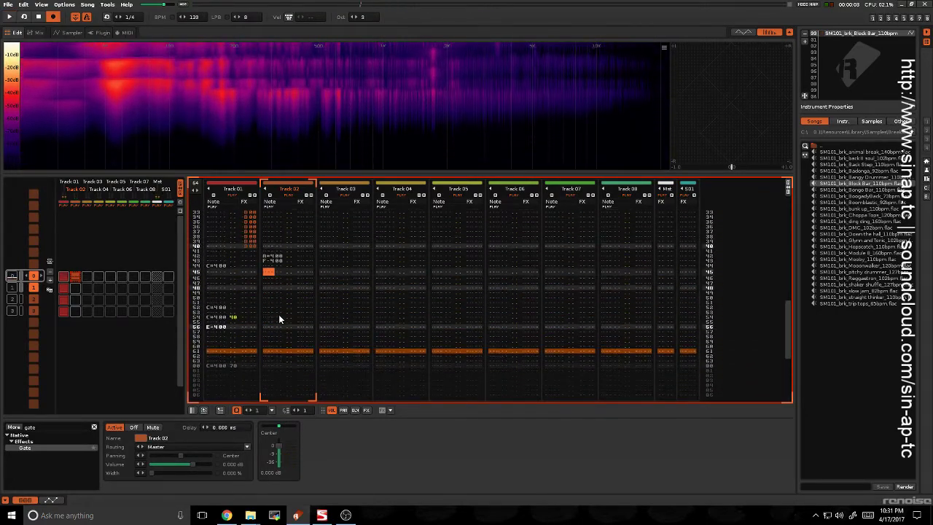
- Enter F-4 on lines 48 and 60, D#4 on lines 50 and 62, and A#4 on line 58 of Track 02
key("2")
key("r")
key("7")
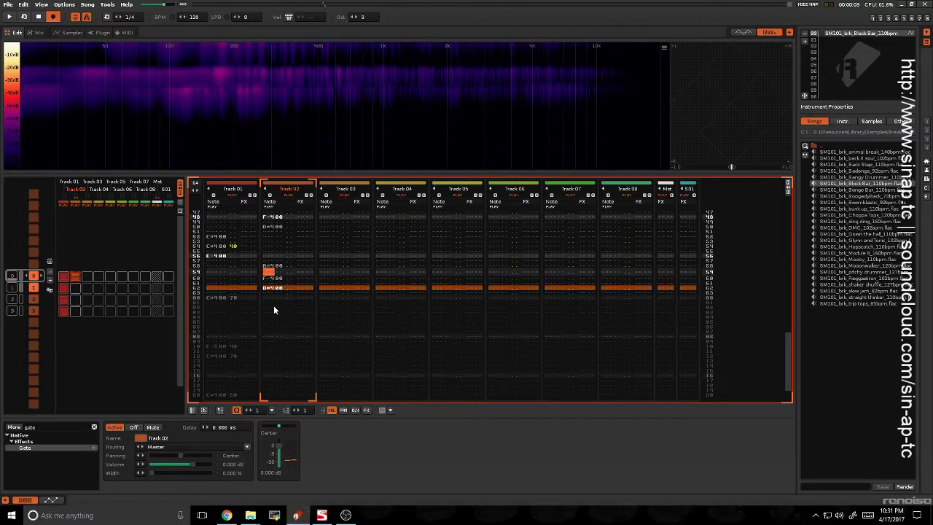
- Review the Track 02 notes against the Track 01 break throughout pattern 0 and play the opening of the pattern
scroll(274, 279, "up", 3)
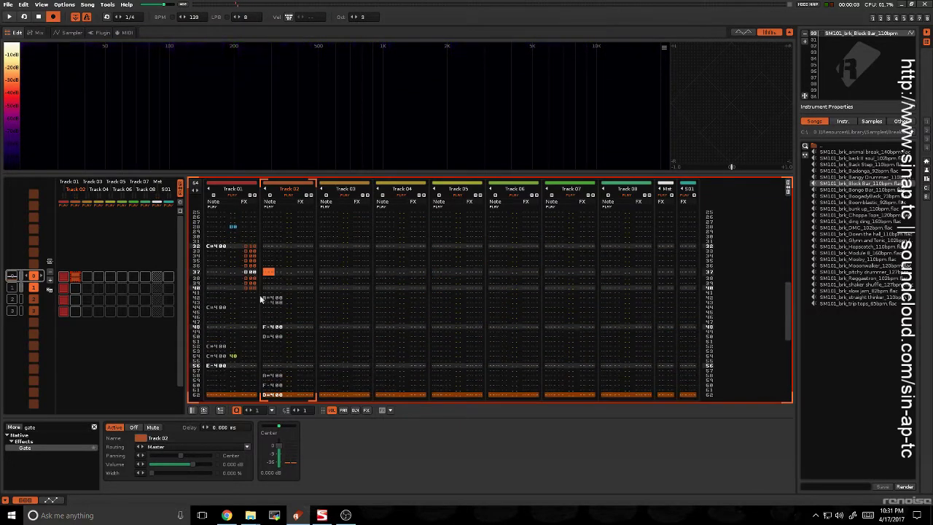
left_click(206, 269)
scroll(205, 270, "up", 3)
scroll(206, 269, "up", 1)
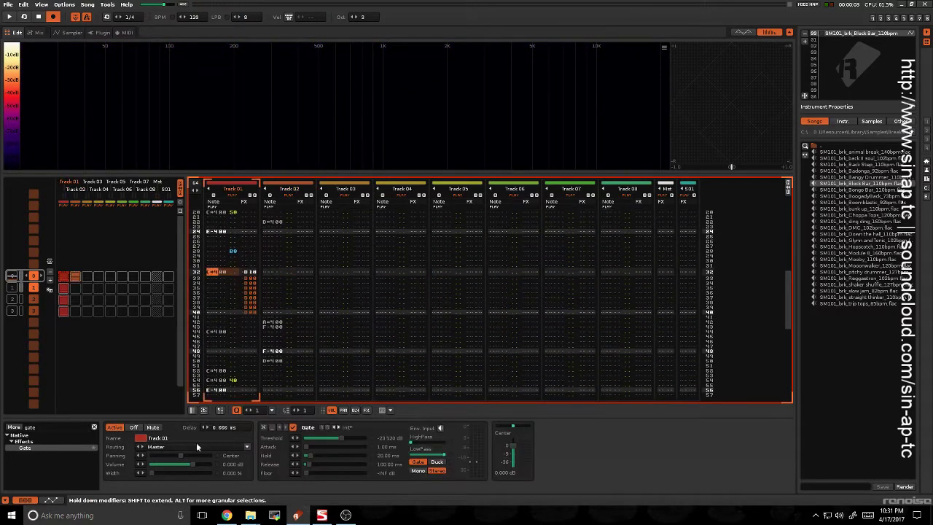
left_click(271, 300)
scroll(289, 337, "down", 6)
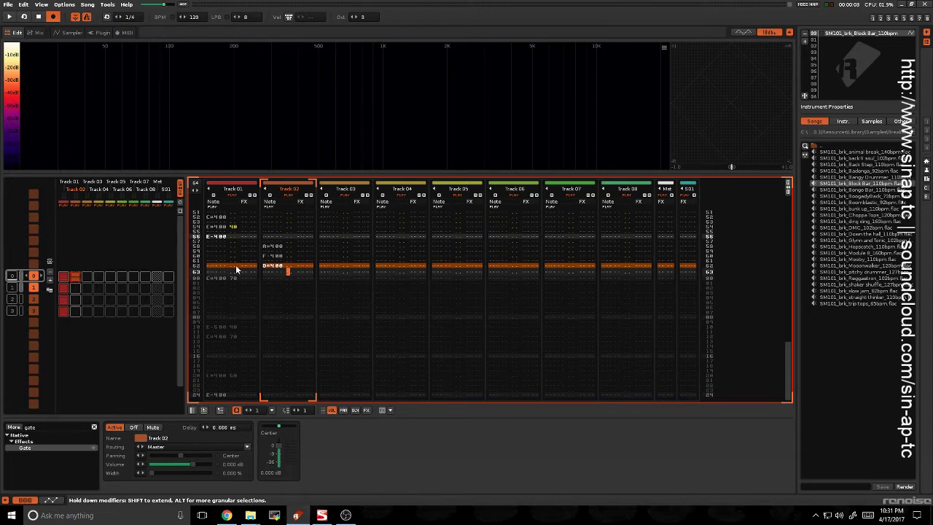
scroll(233, 250, "up", 8)
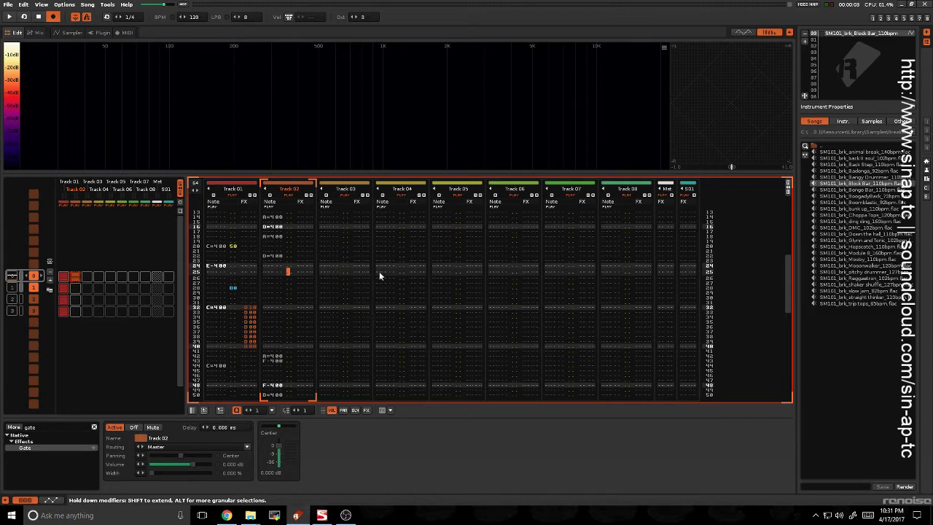
scroll(288, 267, "up", 2)
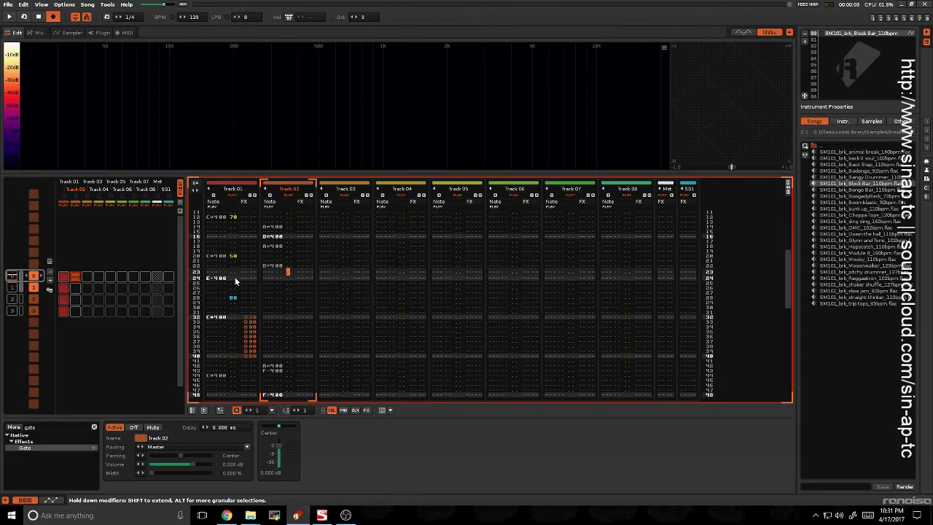
key("space")
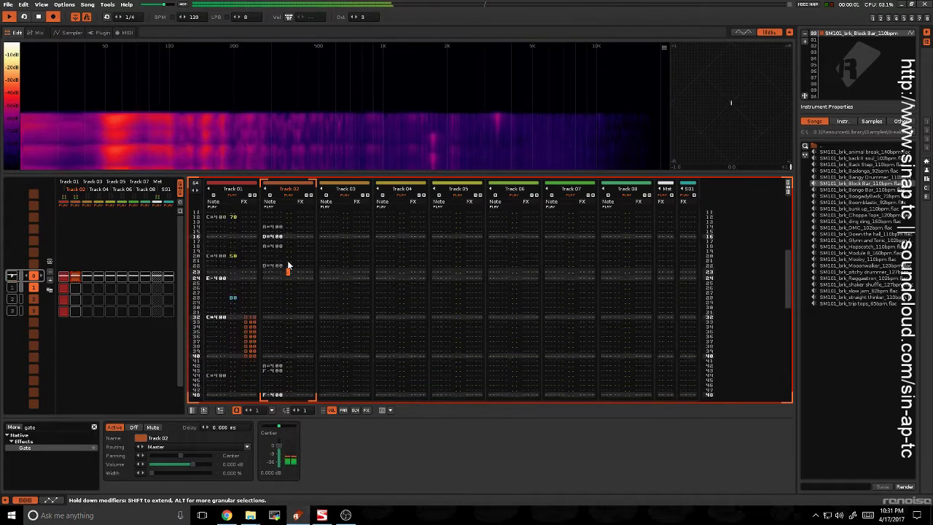
scroll(284, 269, "up", 18)
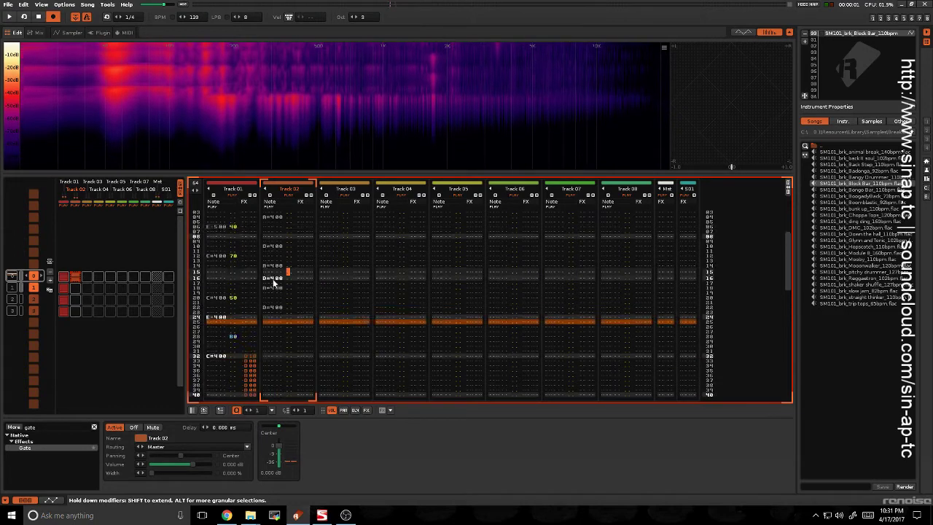
scroll(294, 269, "up", 4)
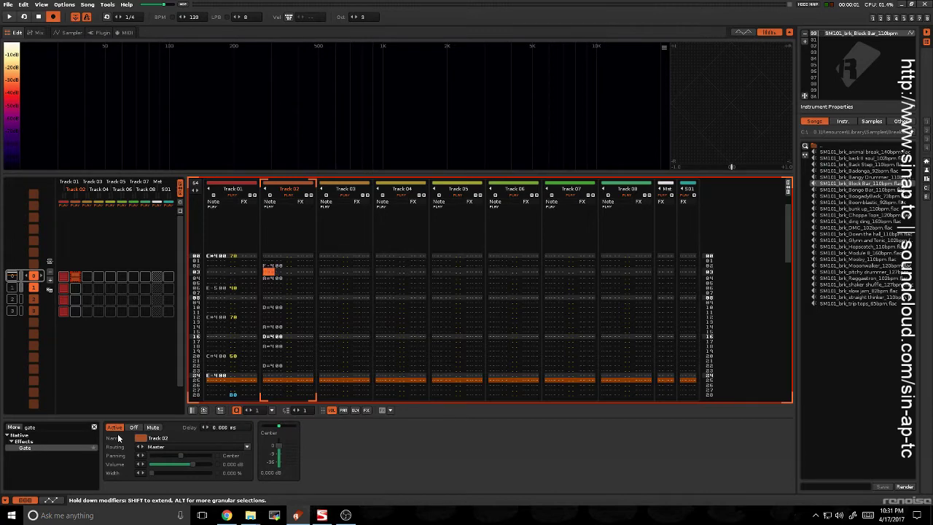
- Step through the Track 02 notes from line 03 to line 22 and back to check the gaps after each note
key("Down")
key("Down")
key("Down")
key("Down")
key("Down")
key("Down")
key("Down")
key("Down")
key("Down")
key("Down")
key("Down")
key("Down")
key("Down")
key("Down")
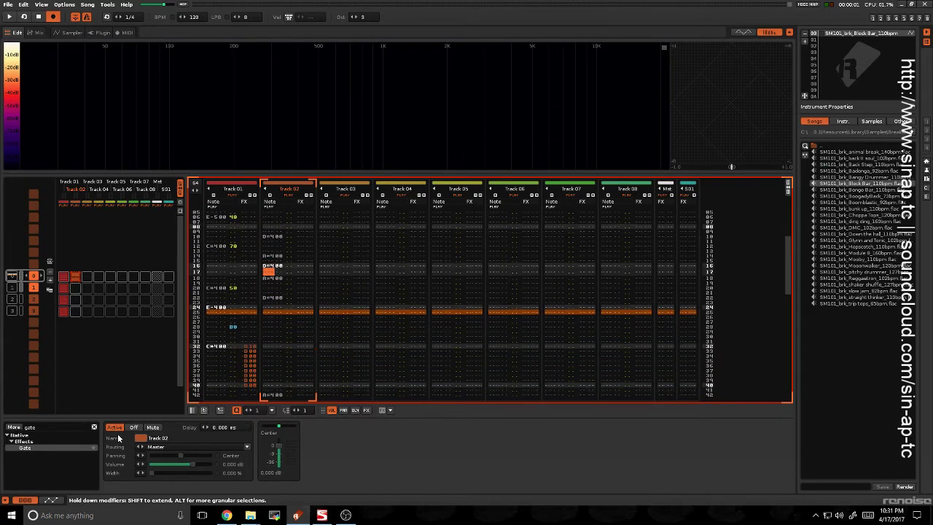
key("Down")
key("Down")
key("Down")
key("Down")
key("Down")
key("Down")
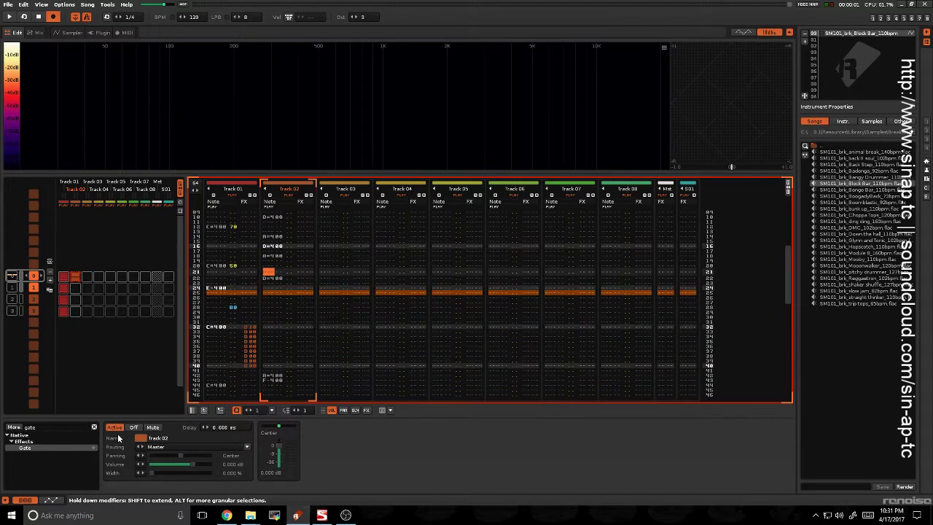
key("Up")
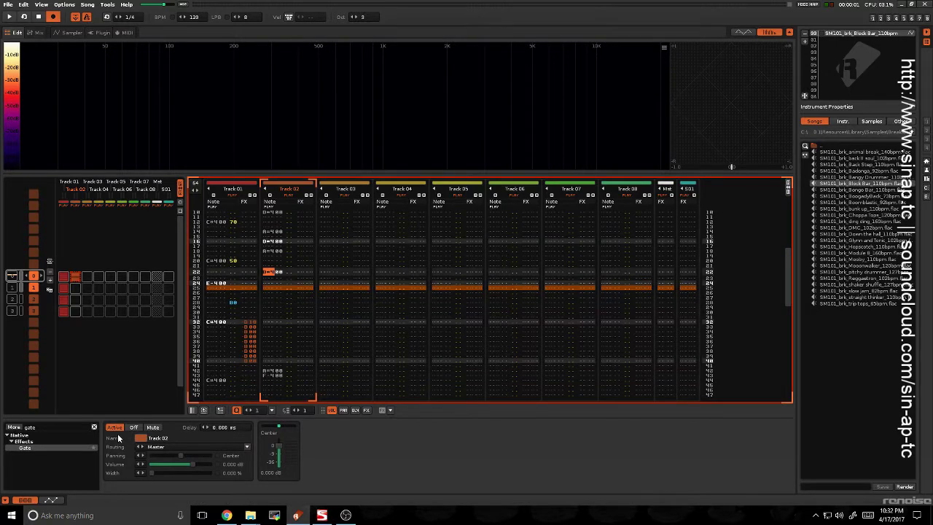
key("Up")
key("Up")
key("Up")
key("Up")
key("Up")
key("Up")
key("Up")
key("Up")
key("Up")
key("Up")
key("Up")
key("Up")
key("Up")
key("Up")
key("Up")
key("Up")
key("Up")
key("Up")
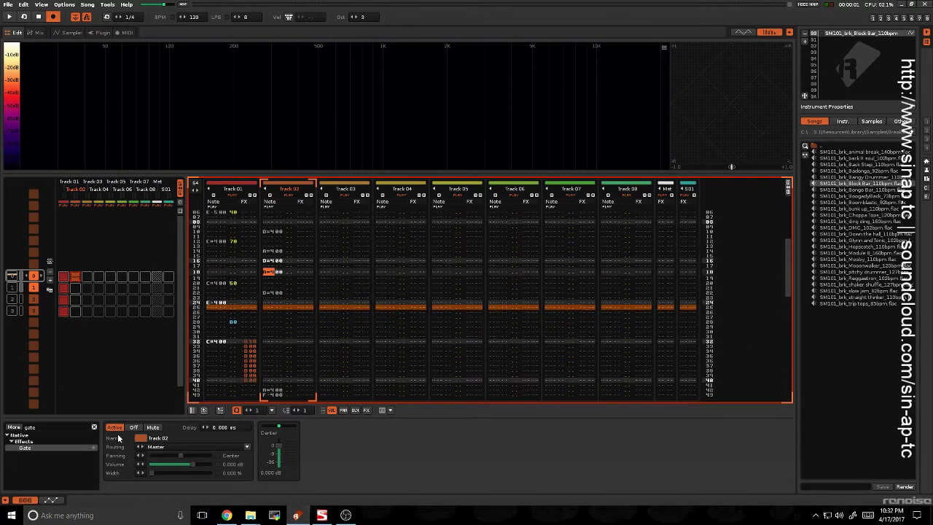
- Enter note-offs just after the Track 02 notes throughout pattern 0, including lines 03, 05, 11, 15, 17, 19 and 23
key("Up")
key("Caps_Lock")
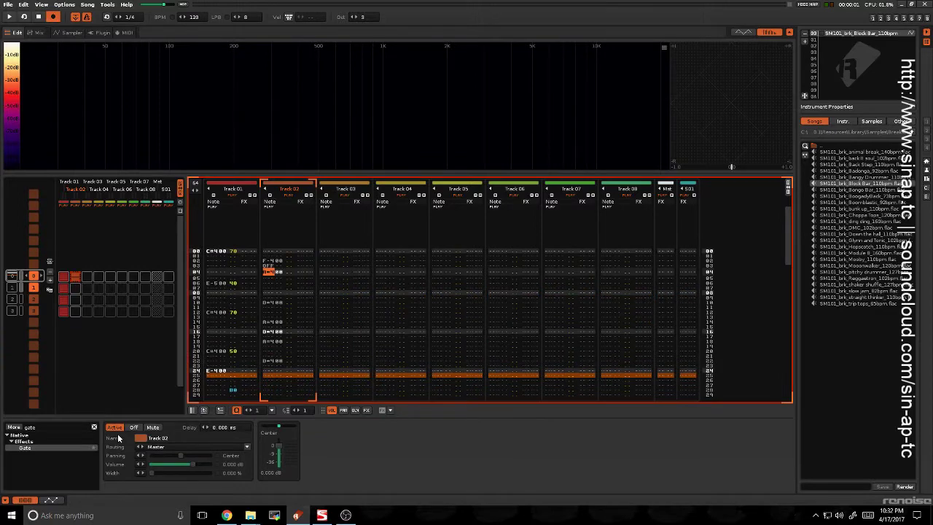
key("Down")
key("Caps_Lock")
key("Down")
key("Down")
key("Down")
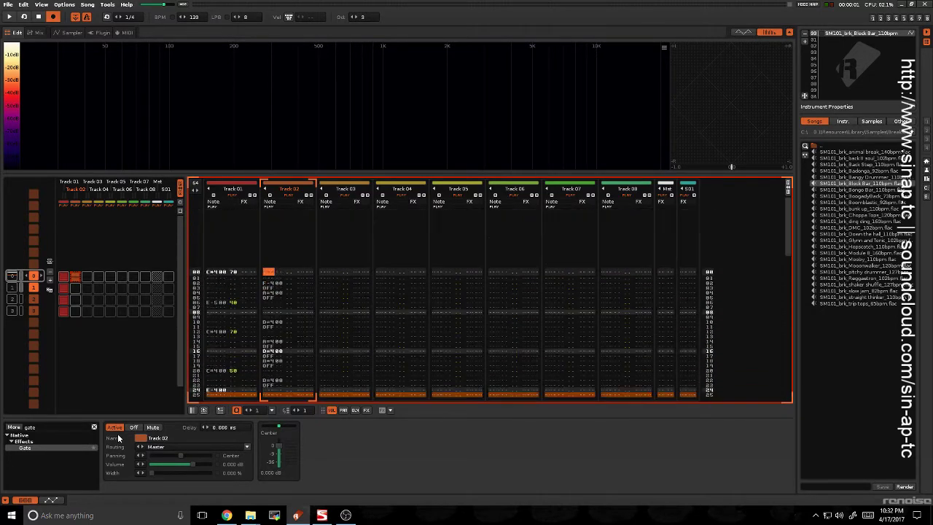
- Set volume 30 on the Track 02 notes at lines 16, 50 and 60, playing the pattern to check the balance
key("space")
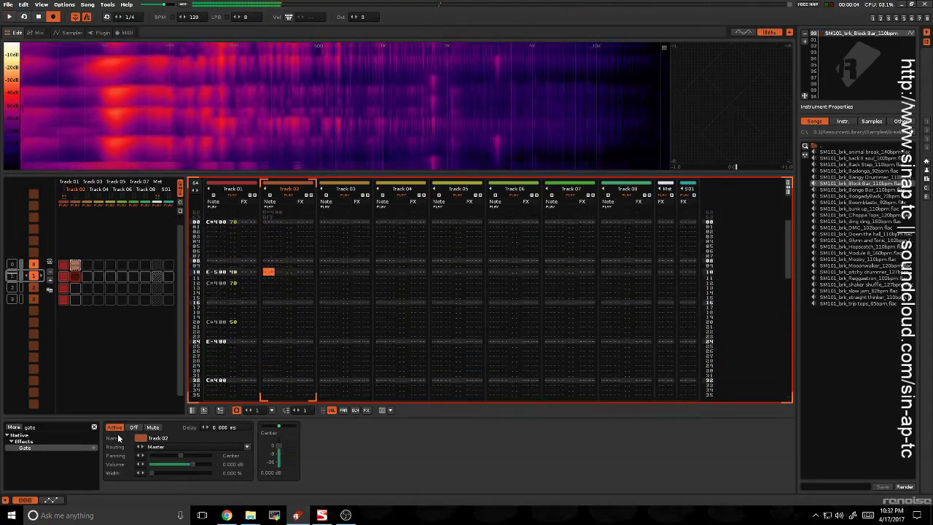
key("space")
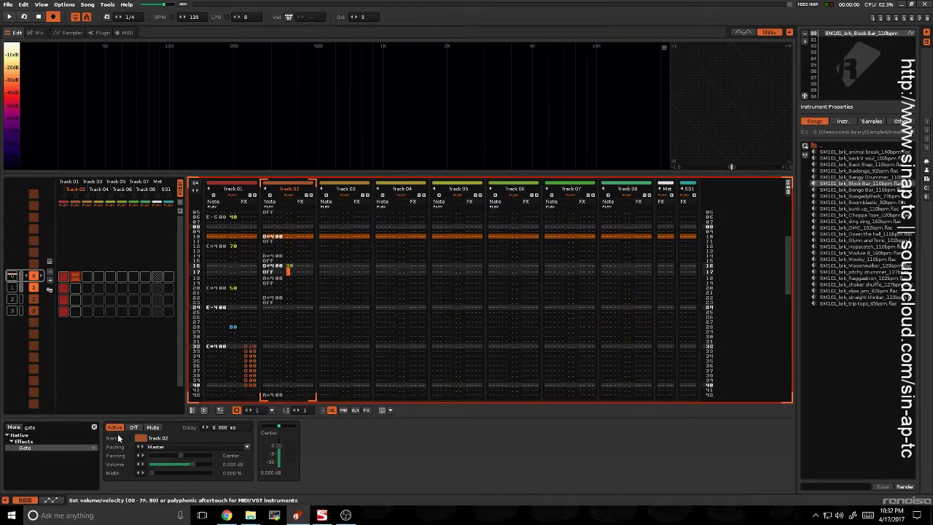
key("space")
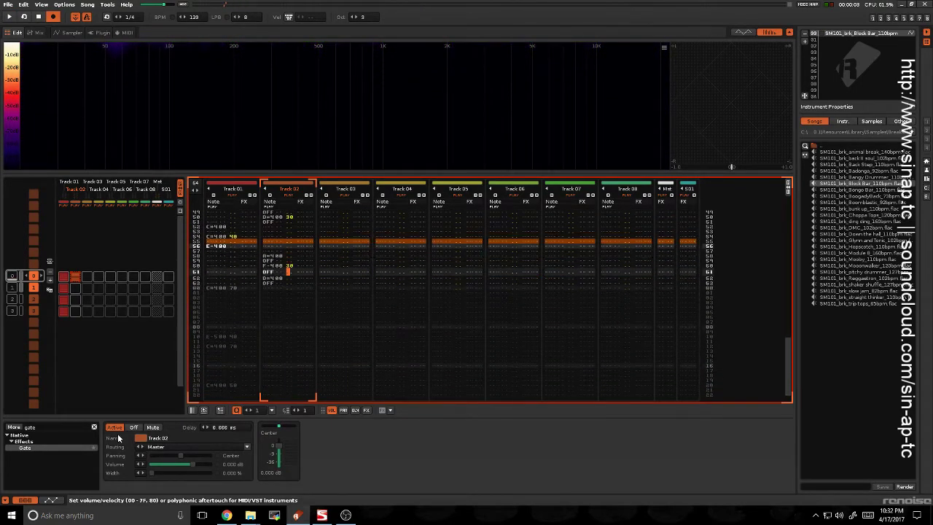
key("space")
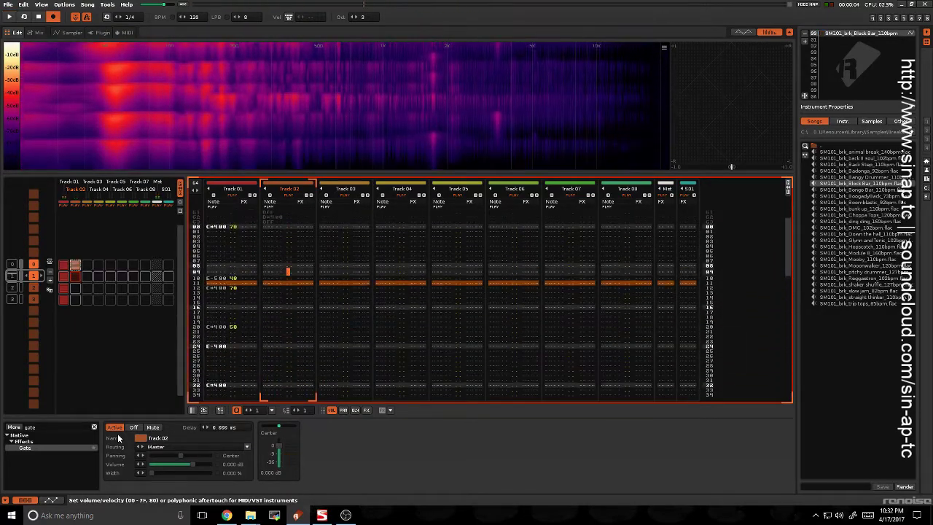
- Copy the Track 02 part of pattern 0 into the three following slots of the pattern matrix and play the sequence
key("space")
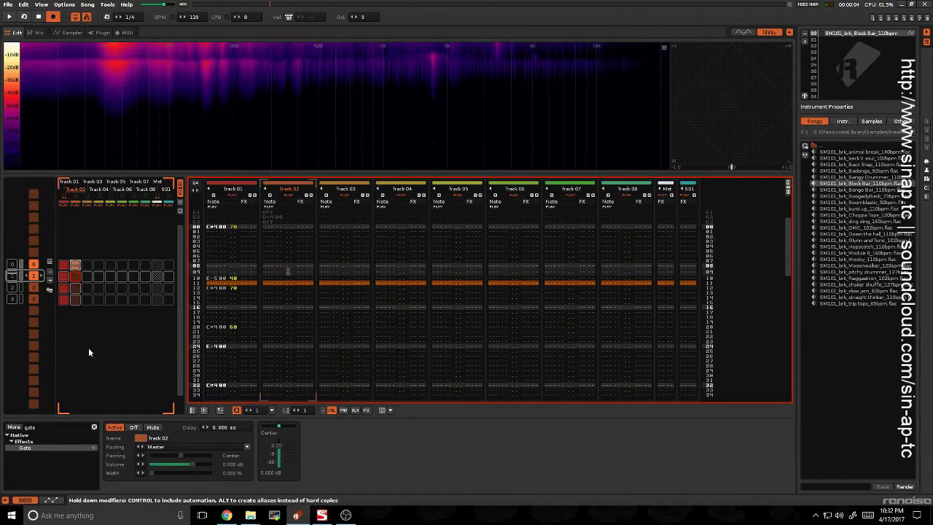
key("ctrl+v")
key("space")
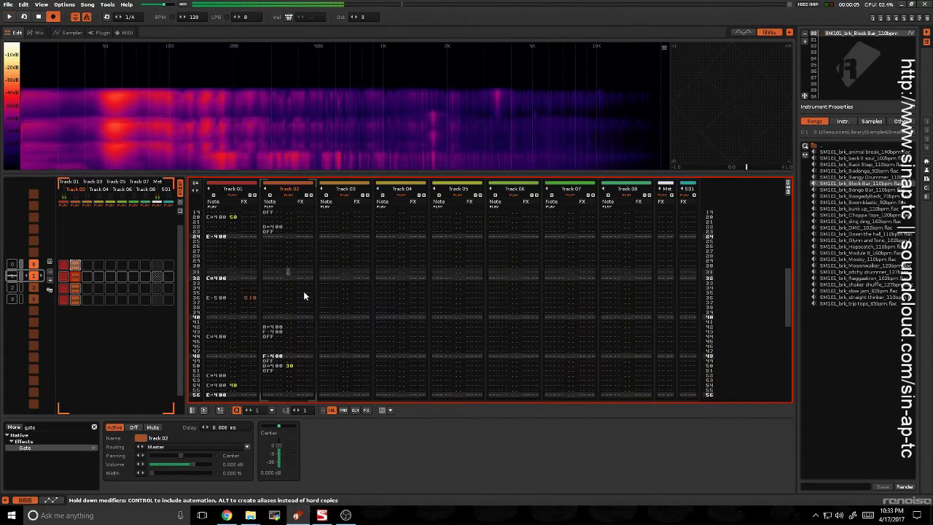
- Clear the note-offs and the note with volume 30 on lines 03 to 05 of Track 02 in pattern 1
key("shift+Tab")
key("Tab")
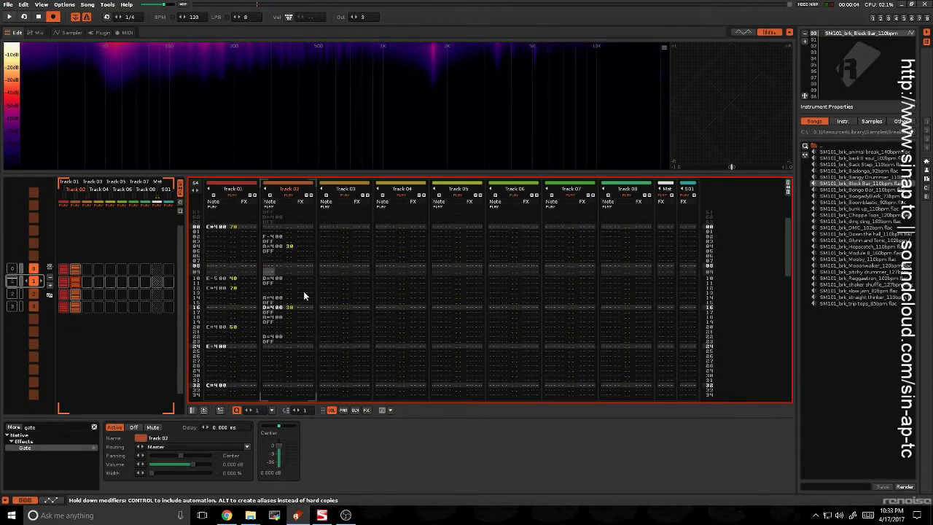
key("space")
key("Up")
key("Up")
key("Up")
key("Up")
key("Up")
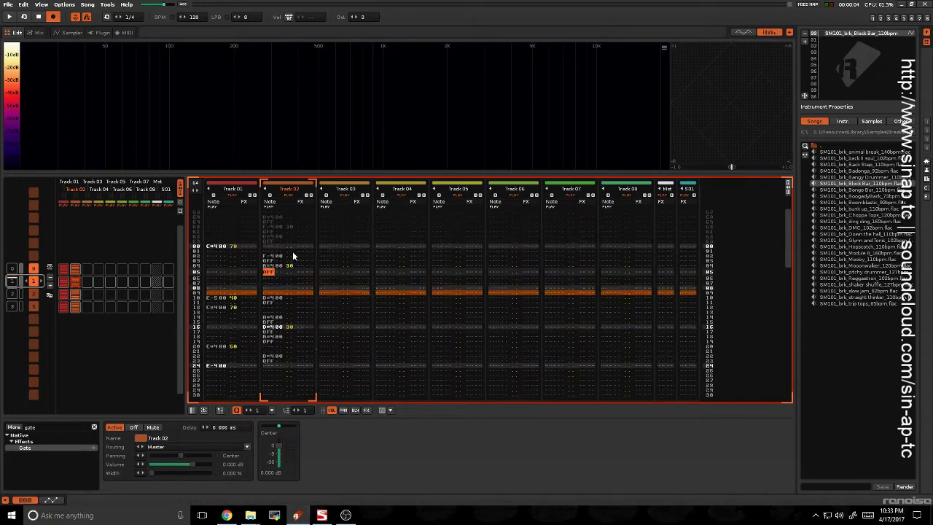
key("Right")
key("Left")
key("Up")
key("Left")
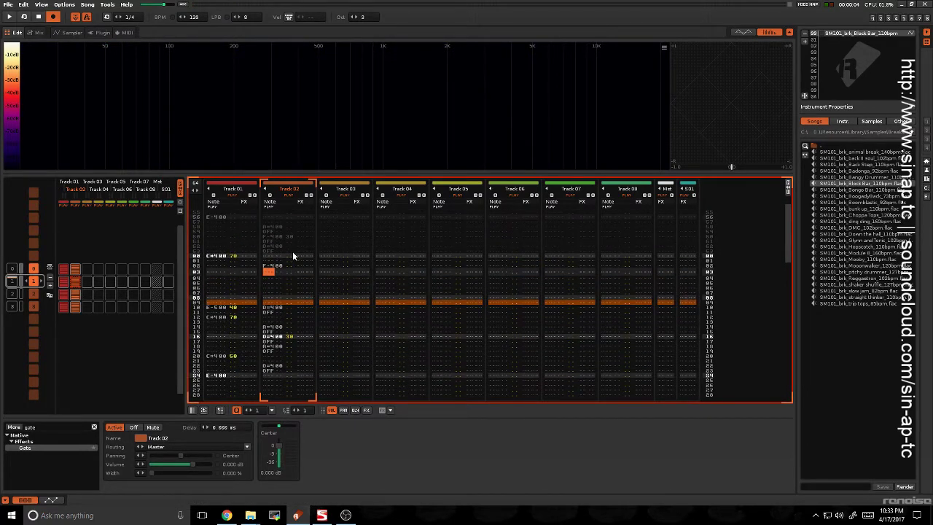
- Enter a run of consecutive hat notes on lines 03 to 07 of Track 02
key("w")
key("e")
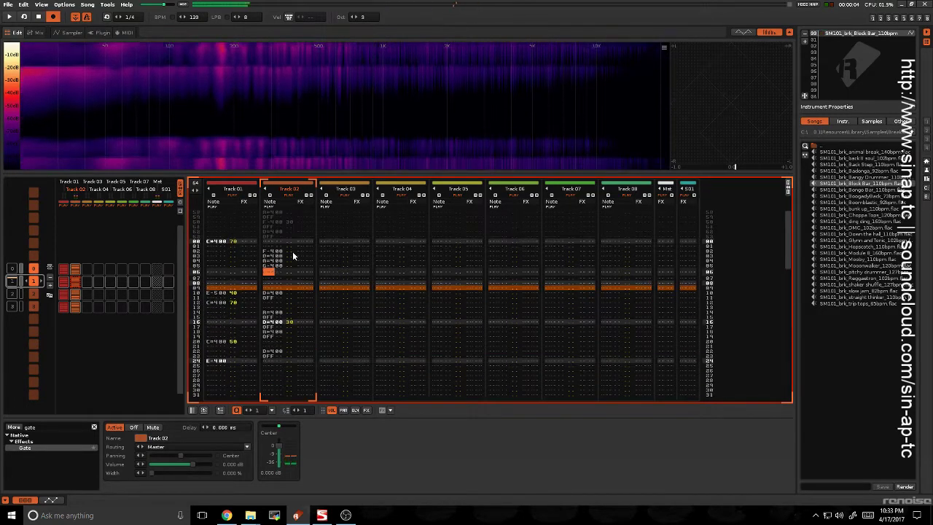
key("e")
key("e")
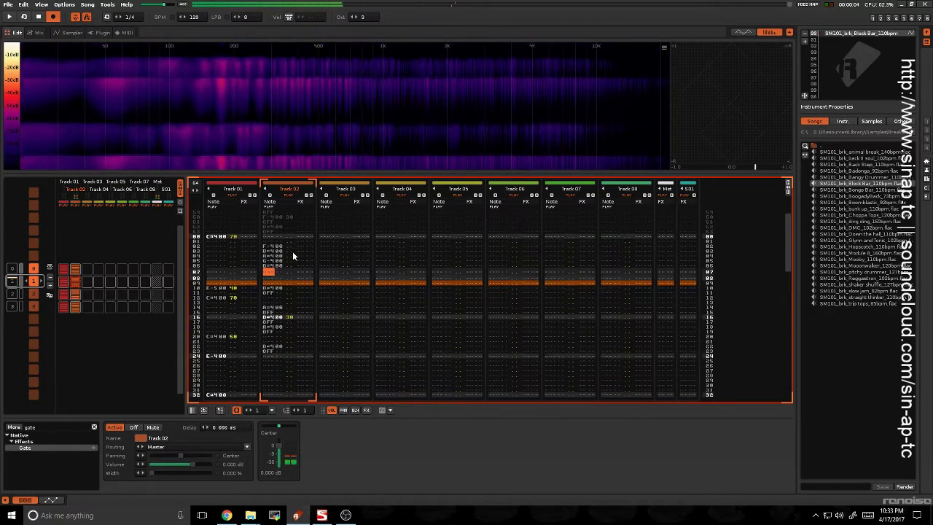
- Set volume 40 on the notes at lines 03, 04, 06 and 07 of Track 02, and make line 05 a note-off
key("Up")
key("Up")
key("Up")
key("Up")
key("Up")
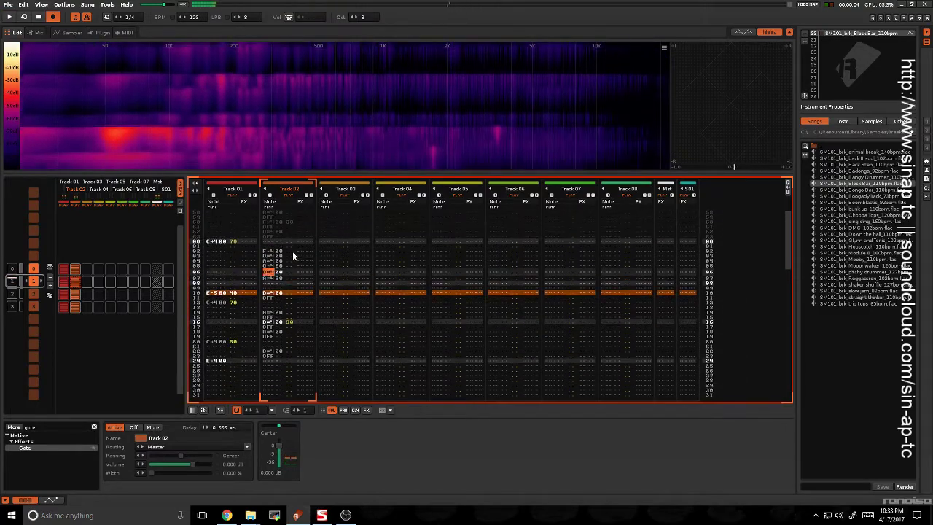
key("4")
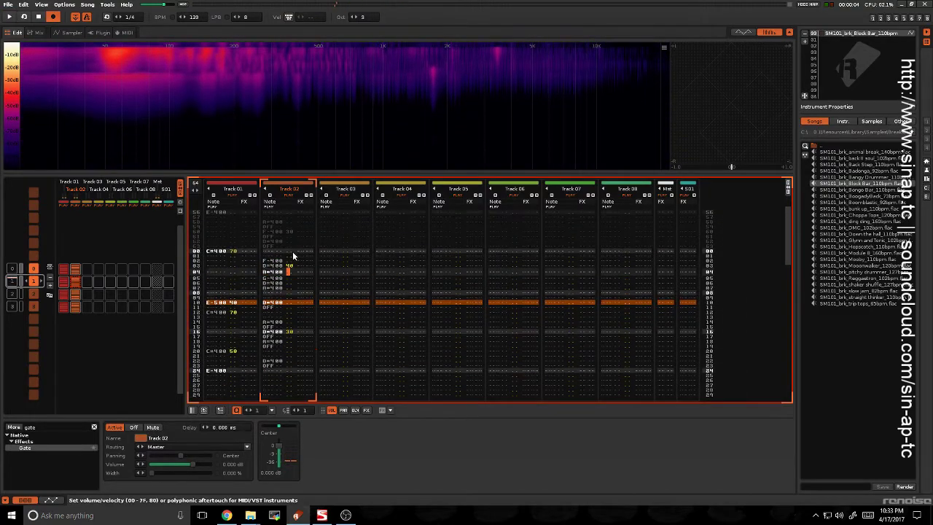
key("4")
key("4")
key("4")
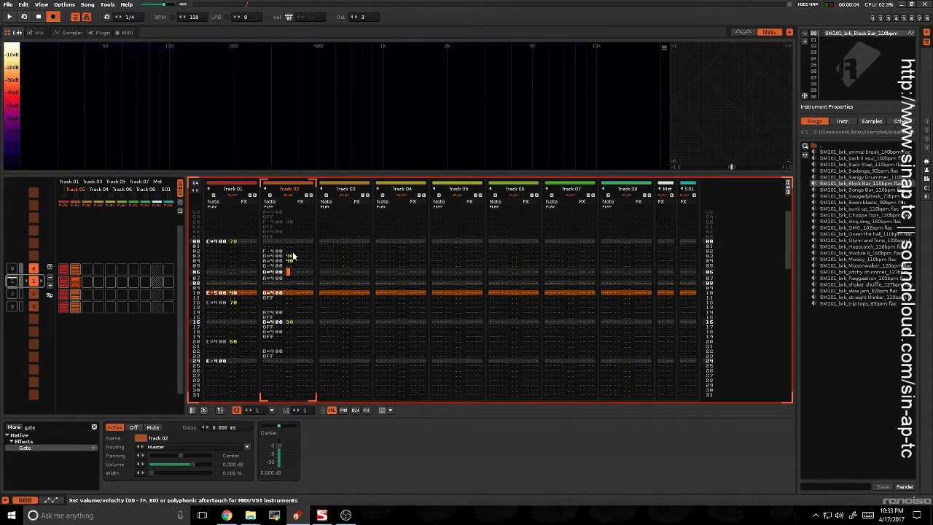
key("space")
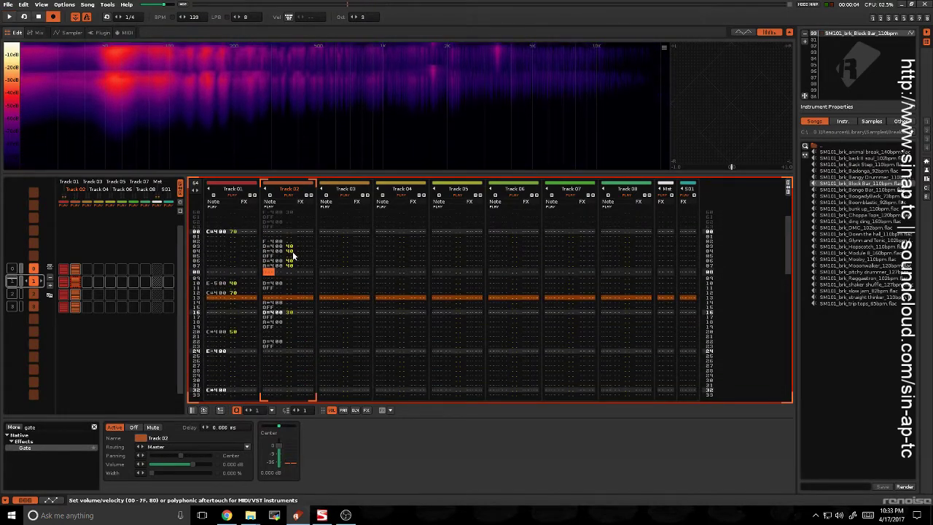
- Add a note on line 08 of Track 02 and give it the retrigger effect R02
key("3")
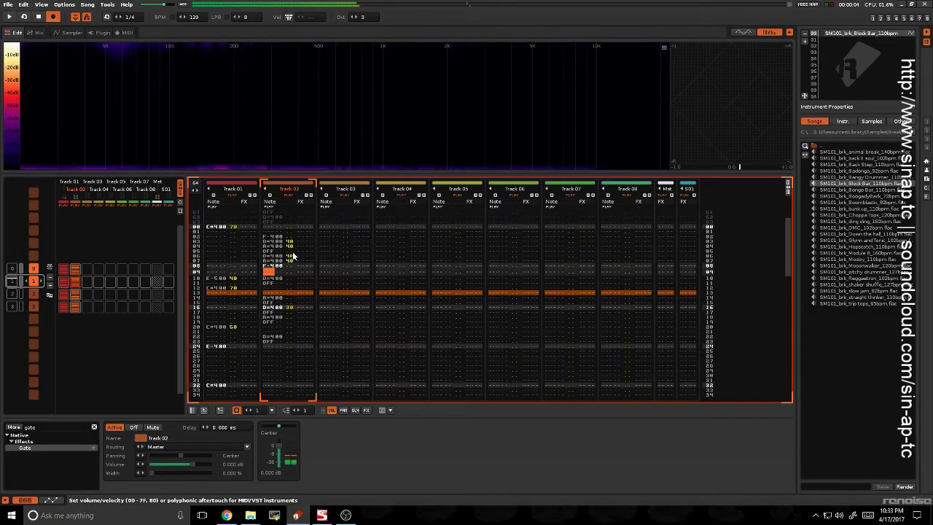
key("Right")
key("Right")
key("Right")
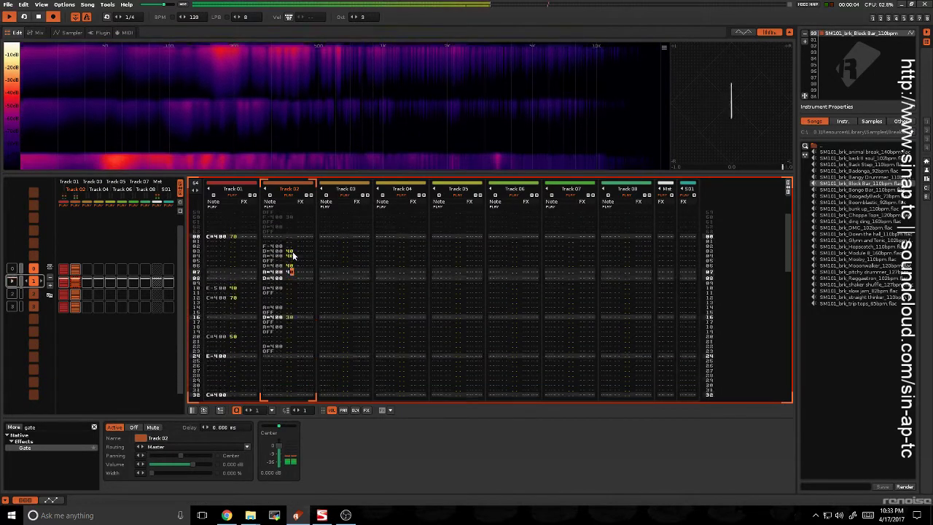
key("Right")
key("Right")
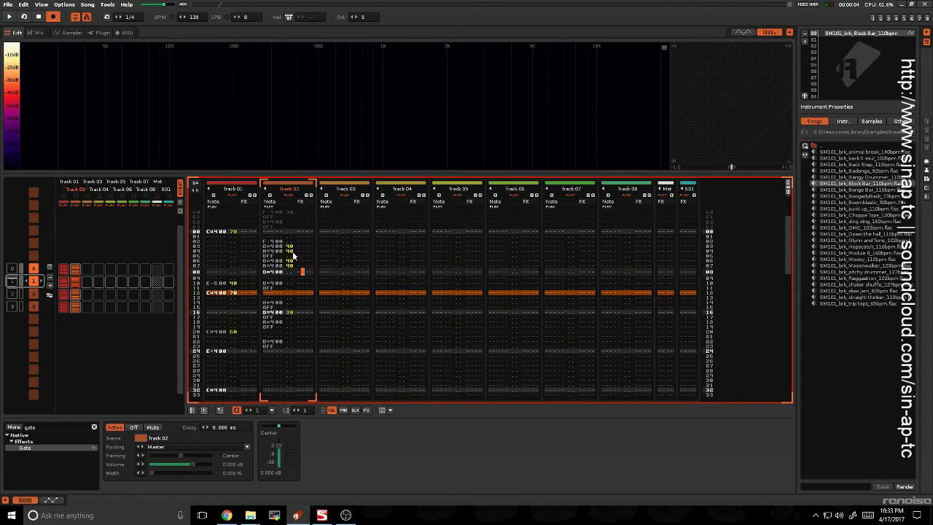
type("r")
key("Up")
type("3")
key("Up")
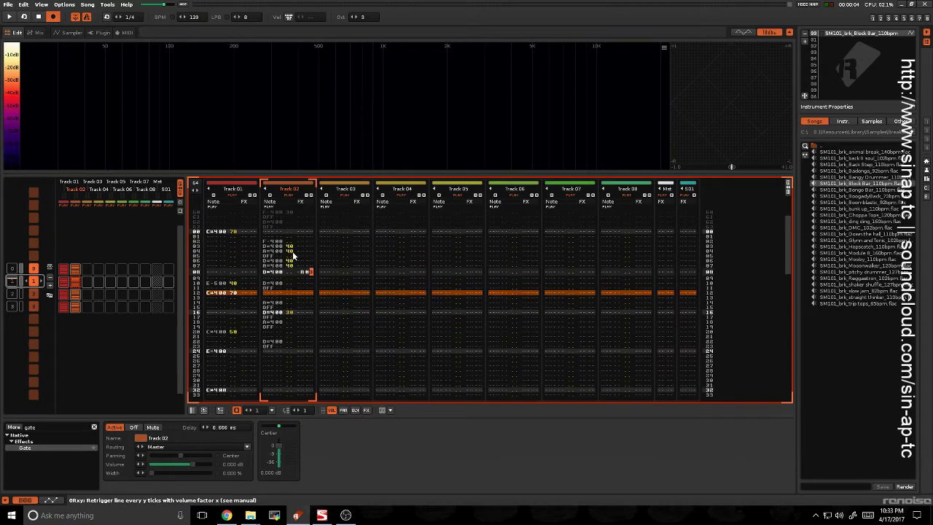
type("2")
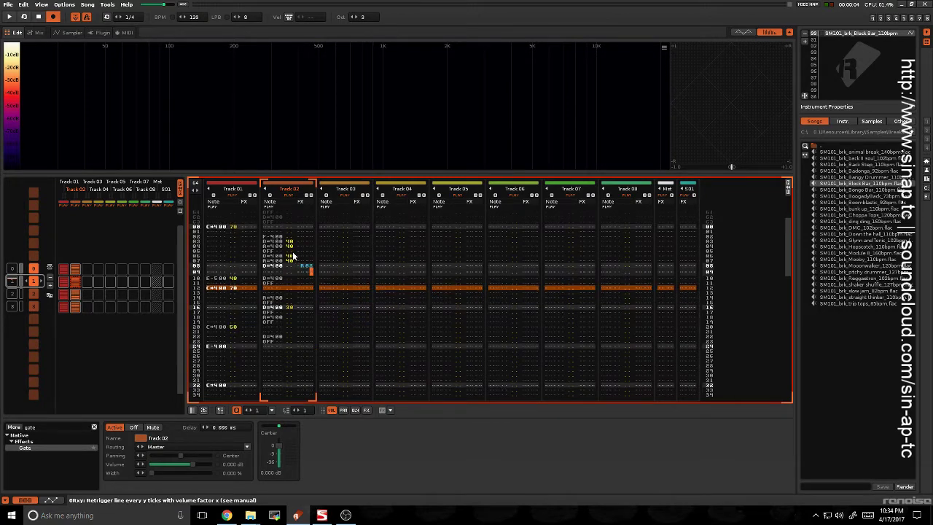
- Play back the edited pattern and insert a note-off on line 28 of Track 01
key("space")
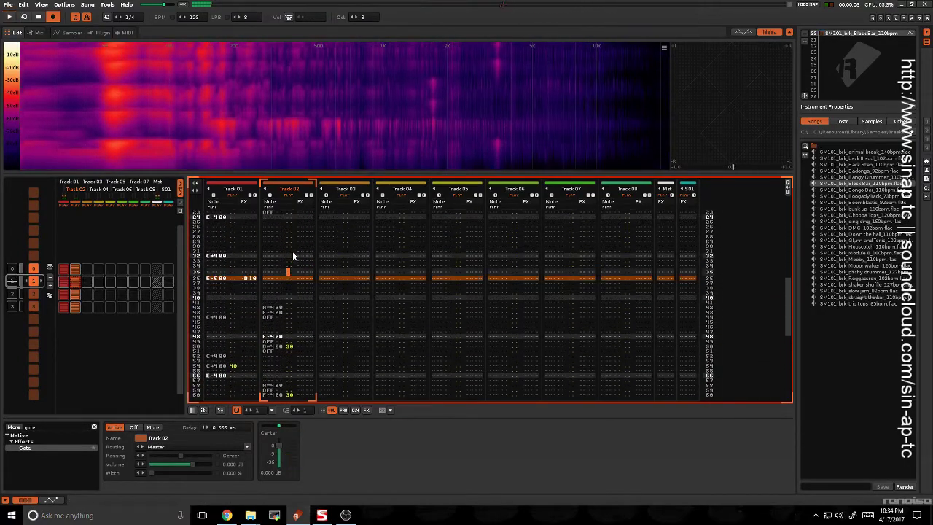
key("shift+Tab")
key("space")
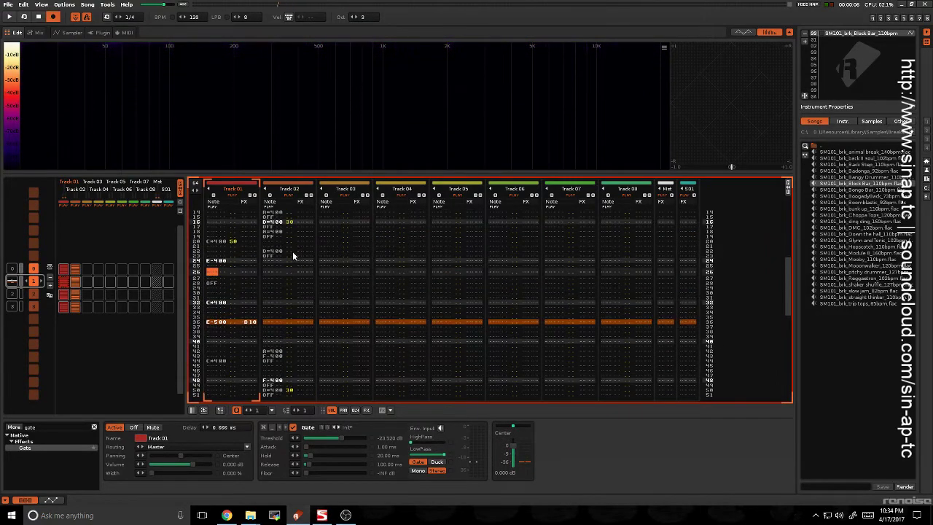
key("space")
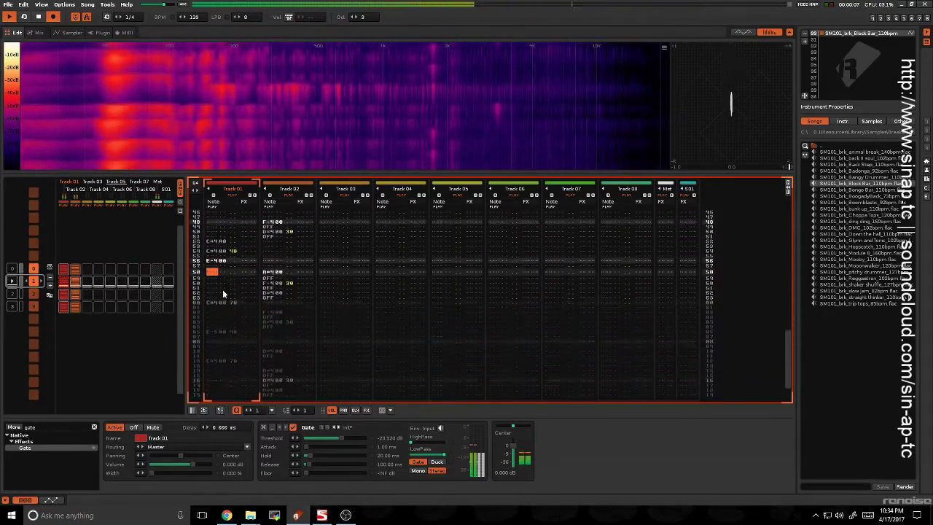
- Examine the notes and effect commands of Track 01 and Track 02 through pattern 0
left_click(80, 291)
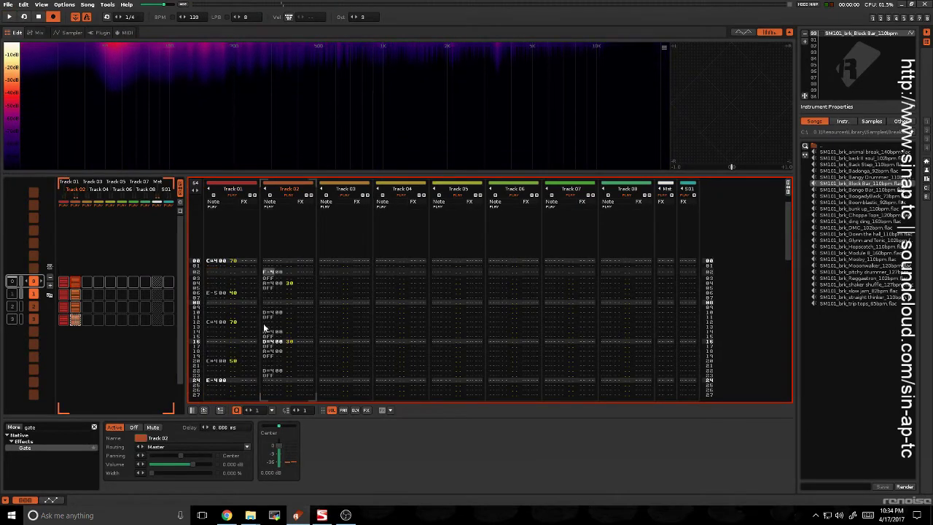
scroll(313, 306, "down", 10)
scroll(306, 299, "up", 6)
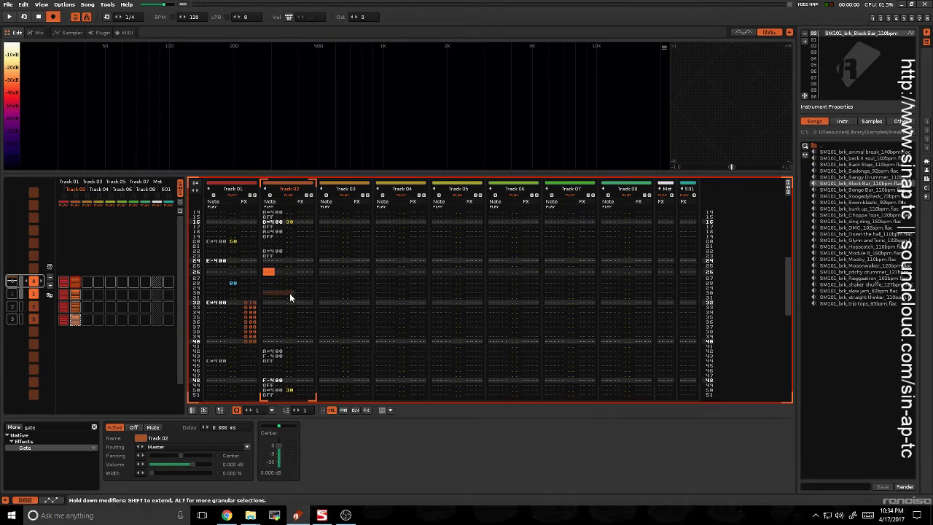
scroll(289, 293, "down", 4)
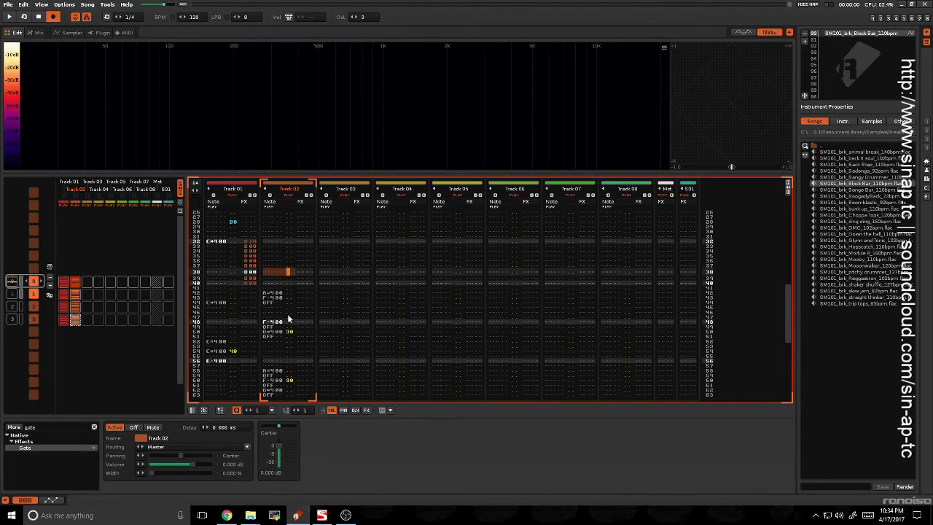
double_click(276, 338)
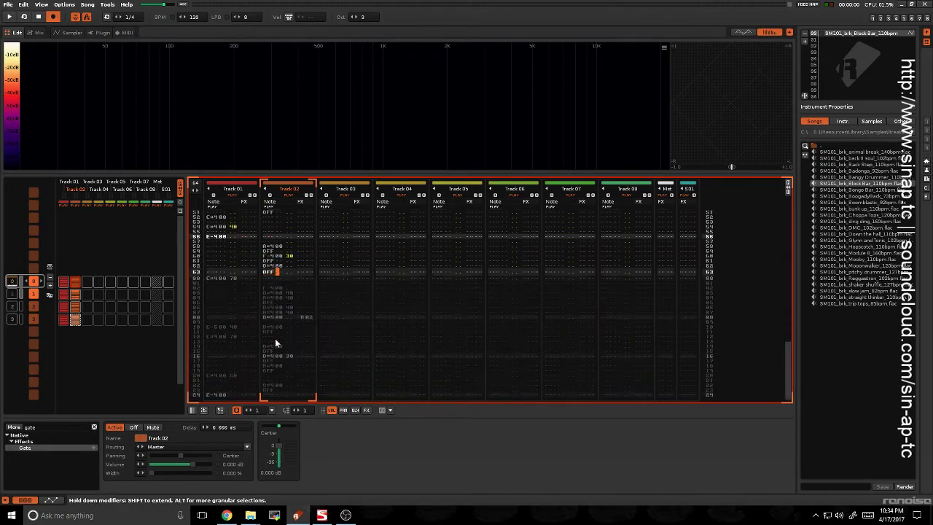
left_click(323, 310)
left_click(232, 289)
left_click(268, 285)
scroll(328, 298, "up", 12)
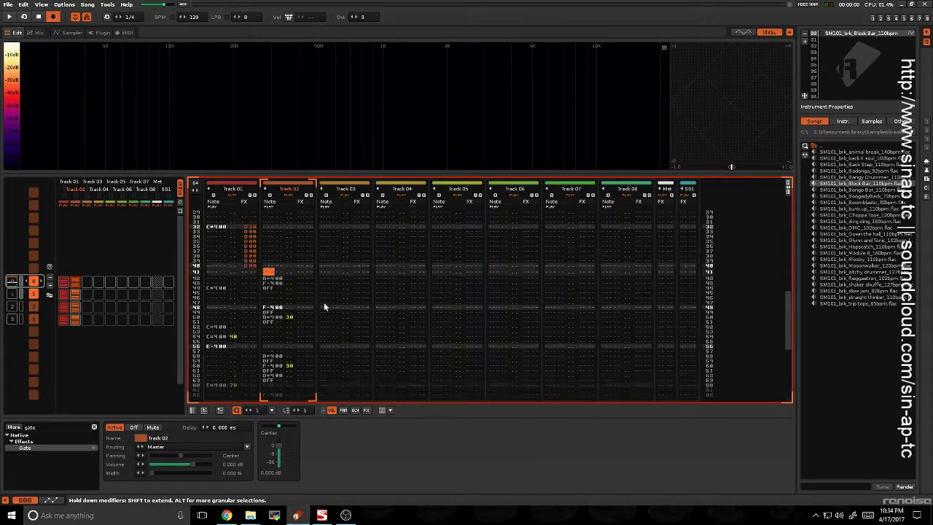
- Insert a track group at Track 01 and move Track 02 into it
left_click(235, 268)
right_click(245, 269)
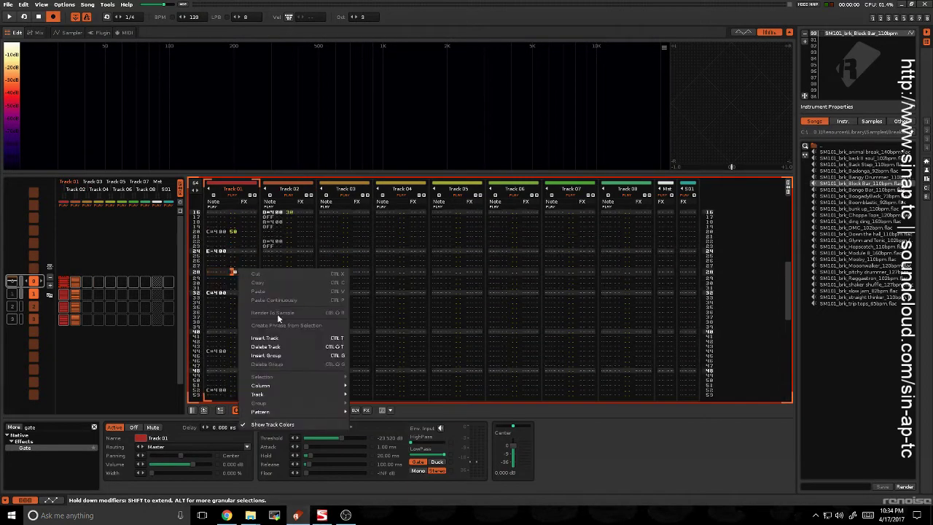
left_click(283, 355)
left_click_drag(317, 191, 224, 228)
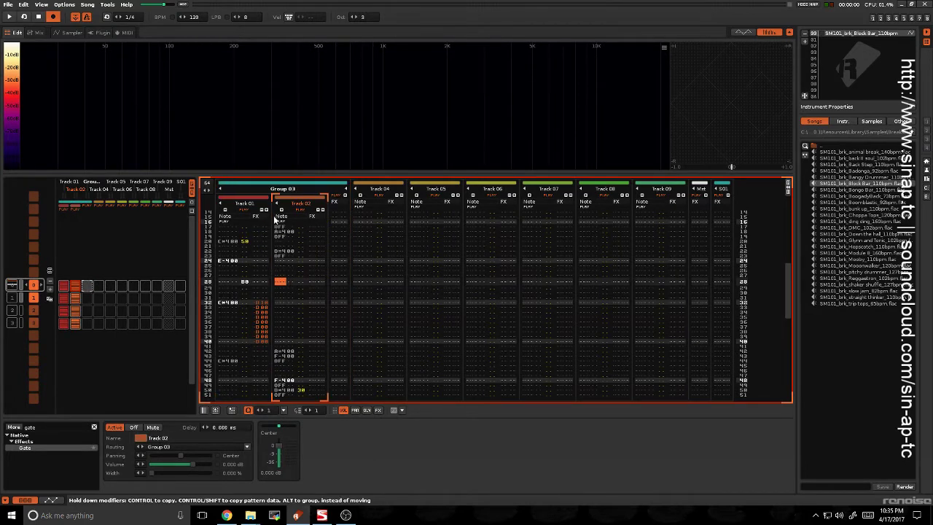
- Rename Track 01 as Kicksnare and Track 02 as Hat Chat
double_click(247, 204)
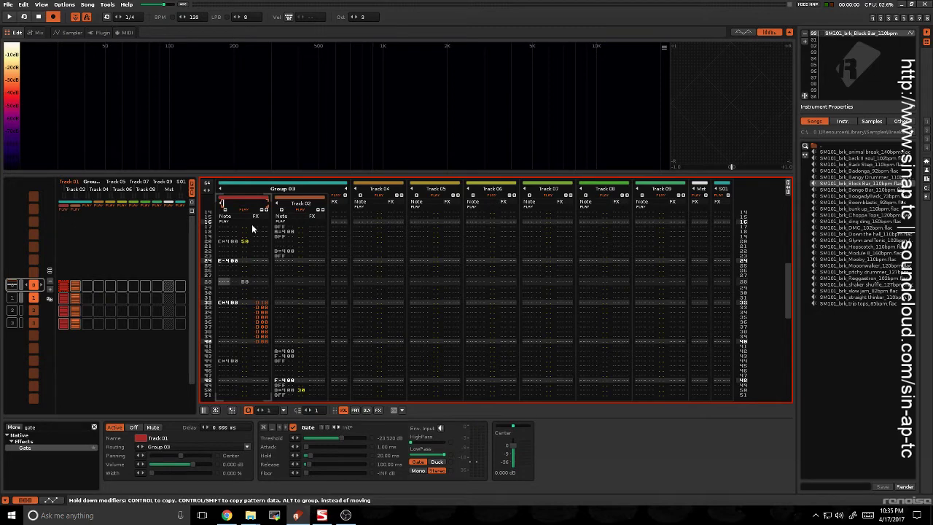
type("Kicksnare")
key("Return")
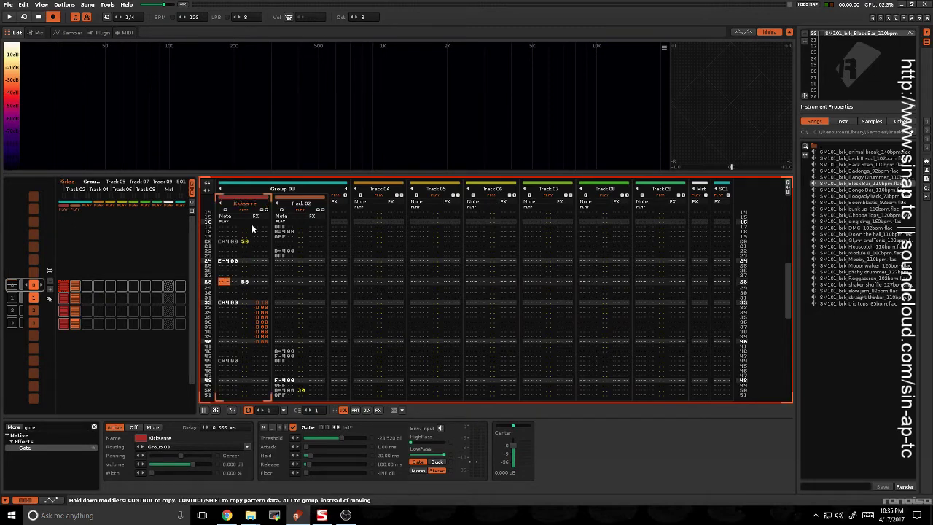
left_click(296, 203)
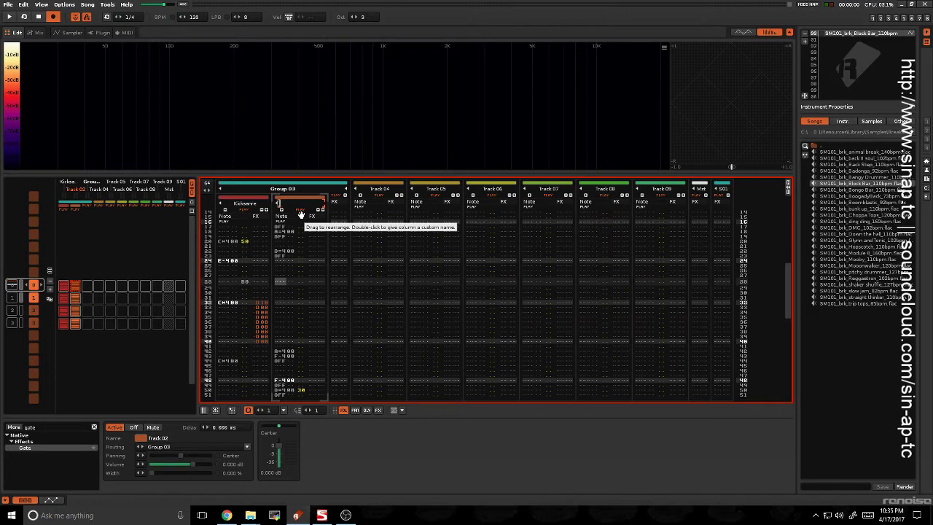
key("Return")
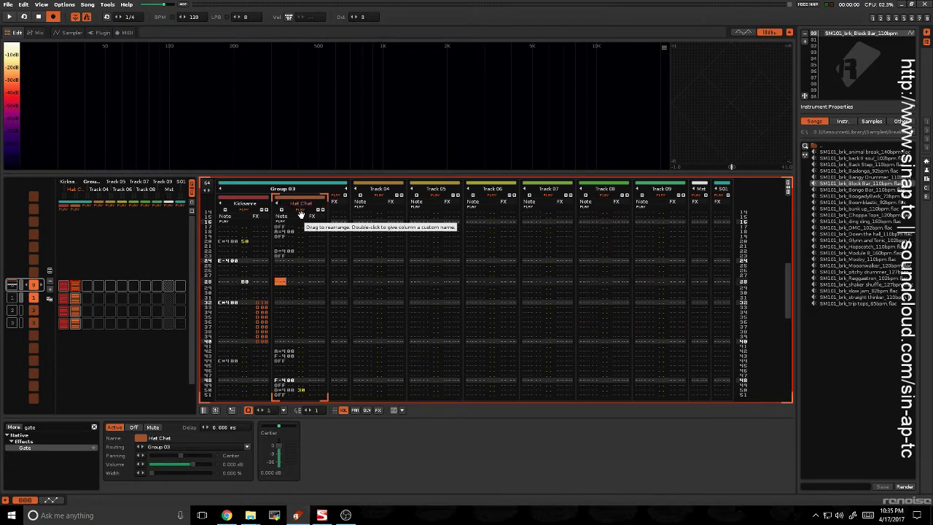
- Rename the group containing the two drum tracks as Break
double_click(285, 188)
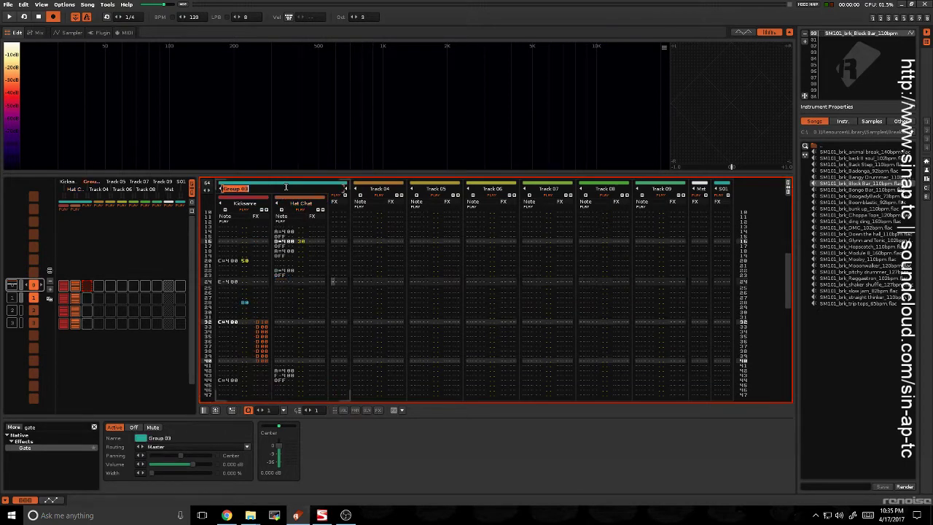
key("BackSpace")
type("Break")
key("Return")
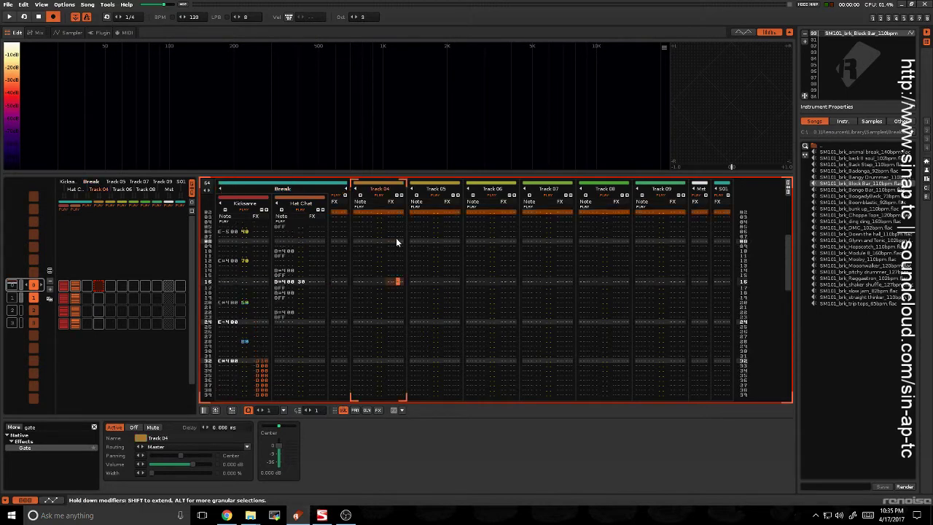
- Clear the gate search from the effects list while playing back the song, and select Track 04
left_click(306, 264)
key("space")
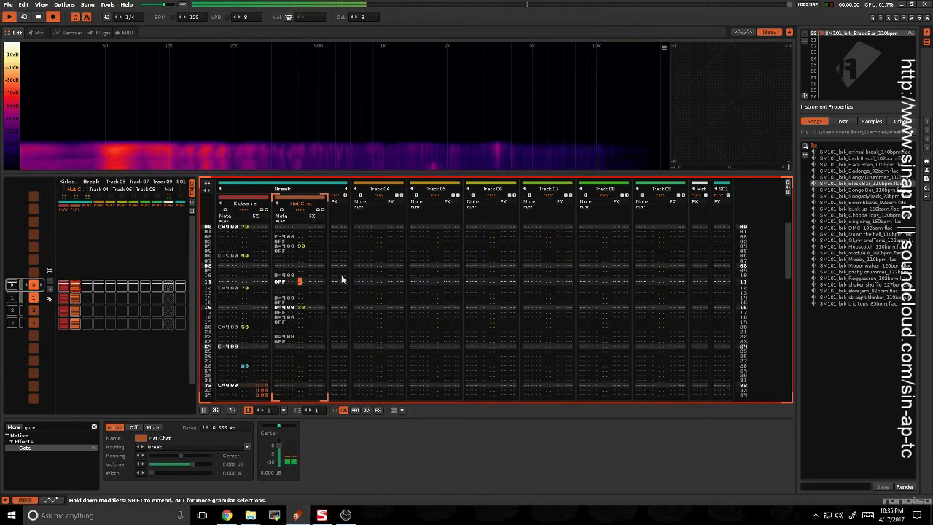
key("Tab")
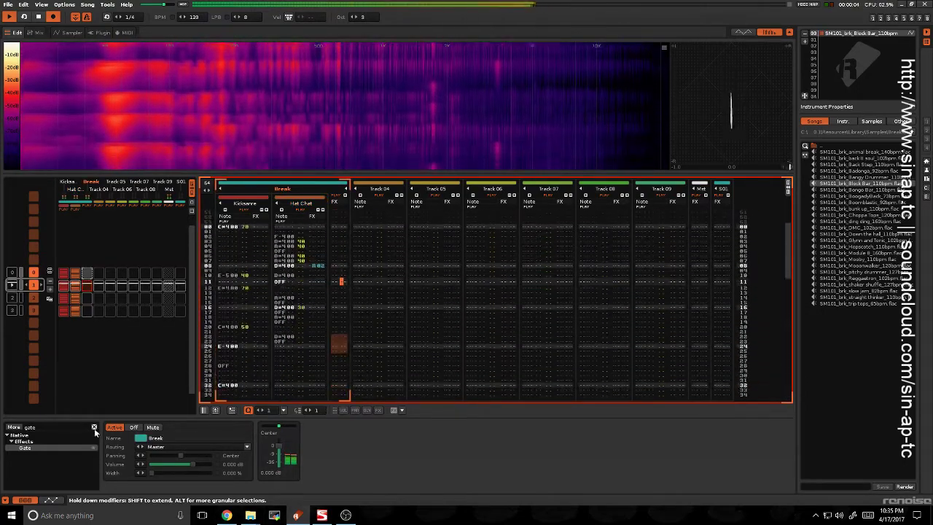
left_click(93, 426)
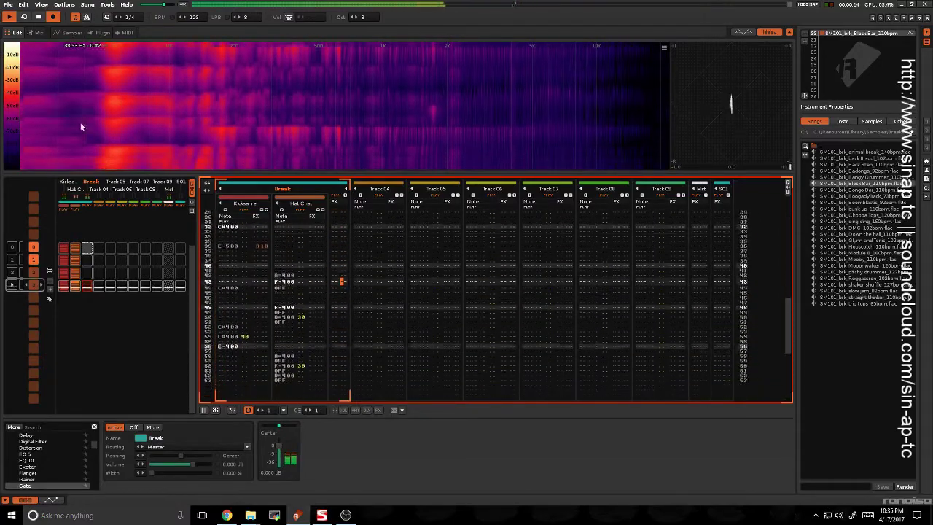
key("space")
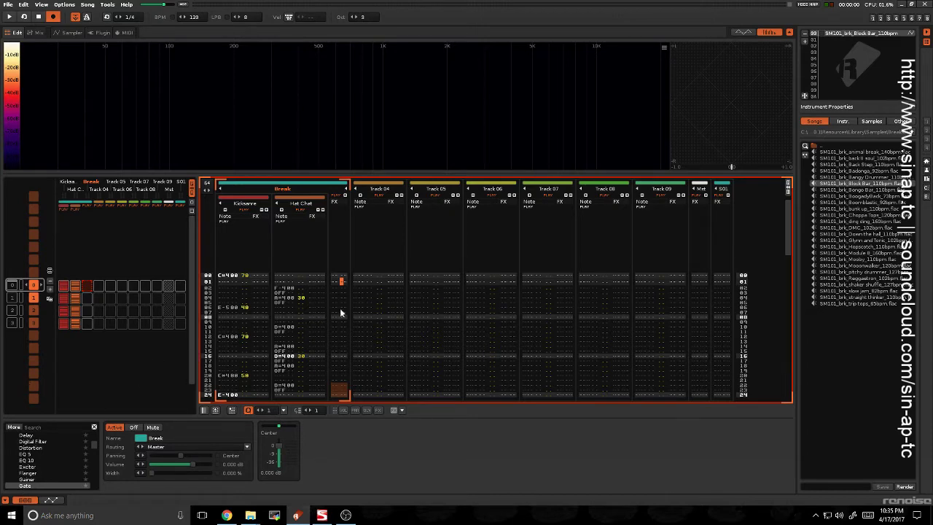
left_click(380, 258)
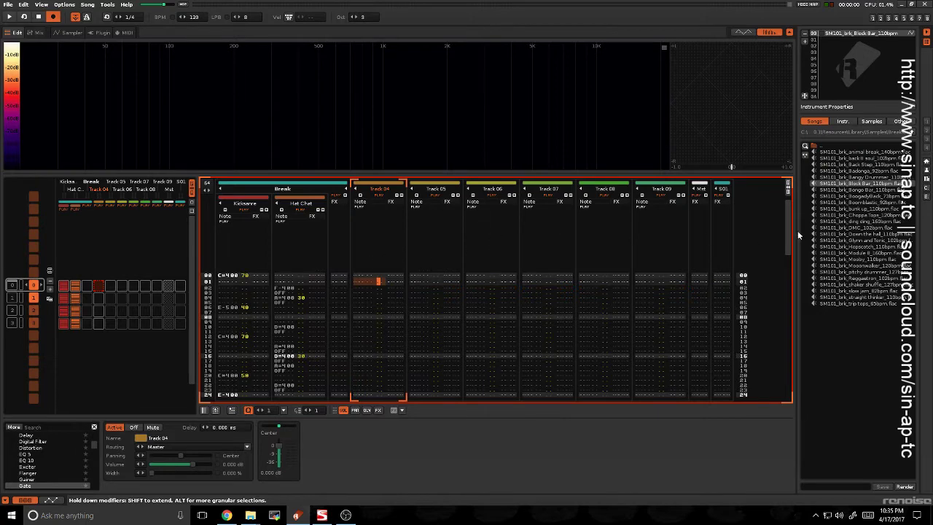
- Move Track 04 ahead of the Break group so that it becomes the first track
left_click(309, 301)
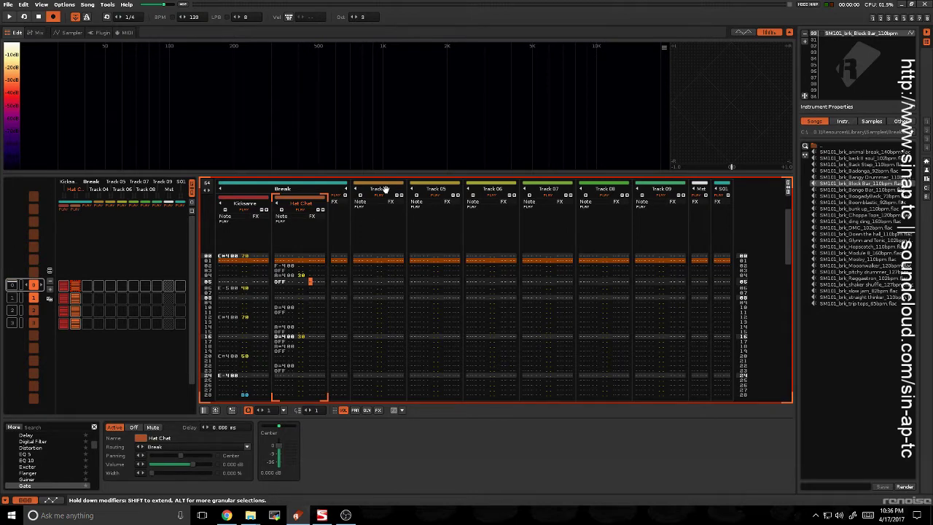
left_click_drag(384, 190, 175, 205)
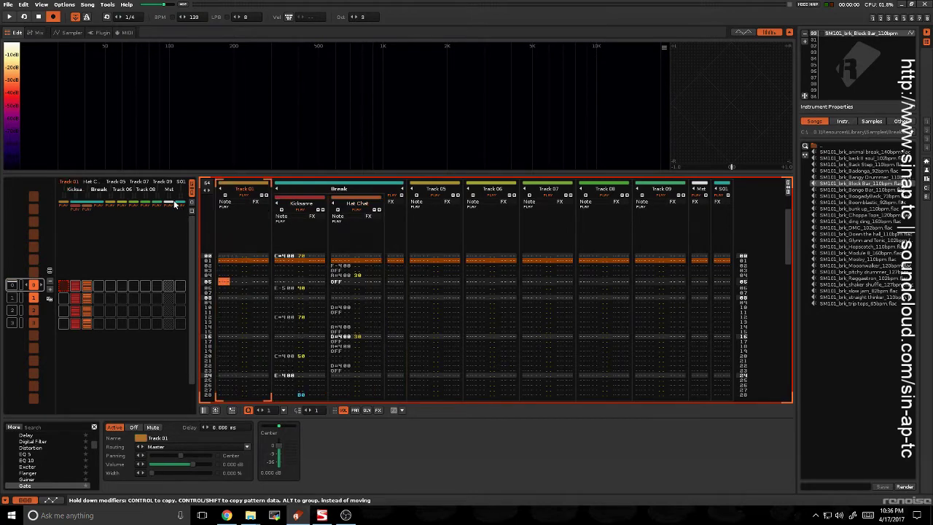
- Load the Kick Generator preset from the bundled Drums content into empty instrument slot 01
left_click(71, 33)
left_click(11, 33)
left_click(69, 33)
left_click(842, 44)
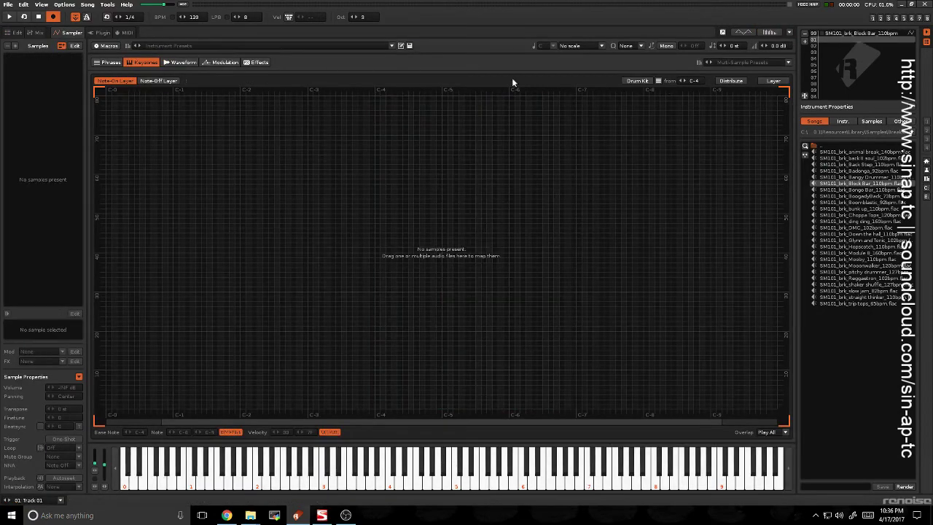
left_click(280, 46)
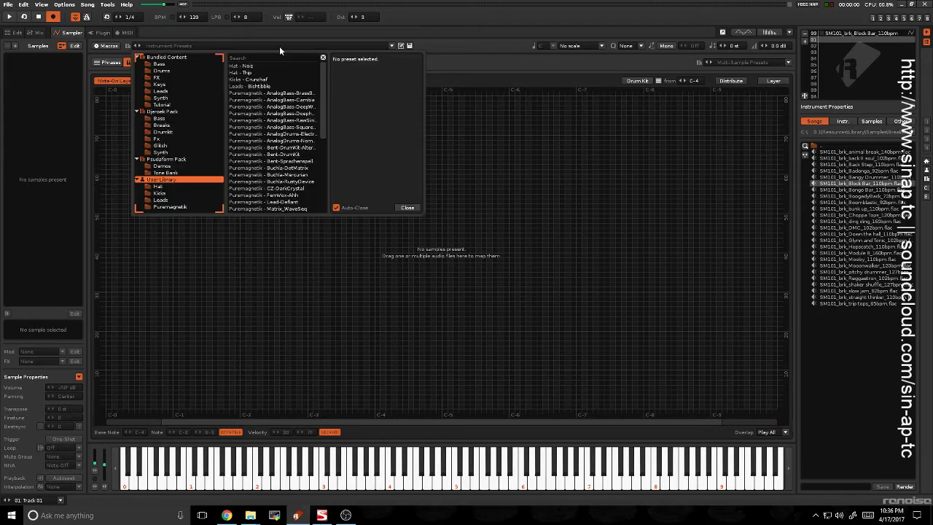
left_click(161, 71)
left_click(232, 119)
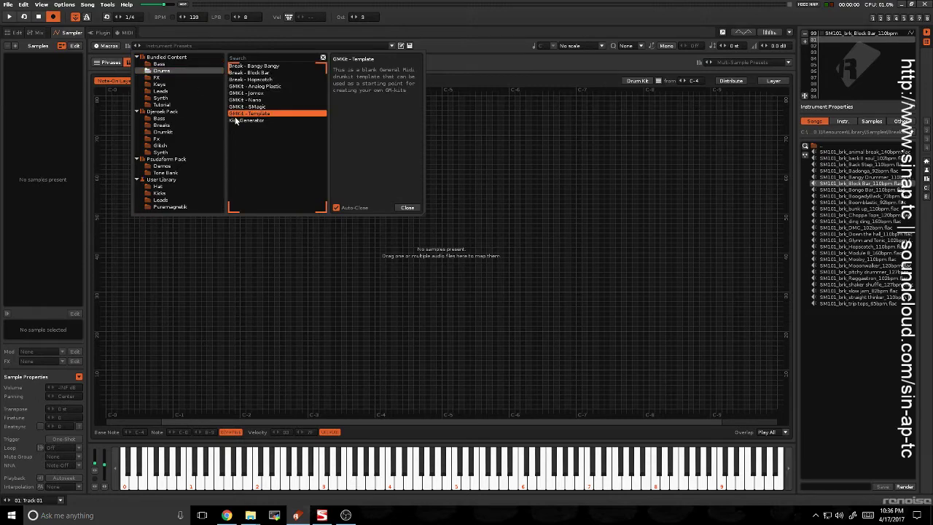
double_click(241, 121)
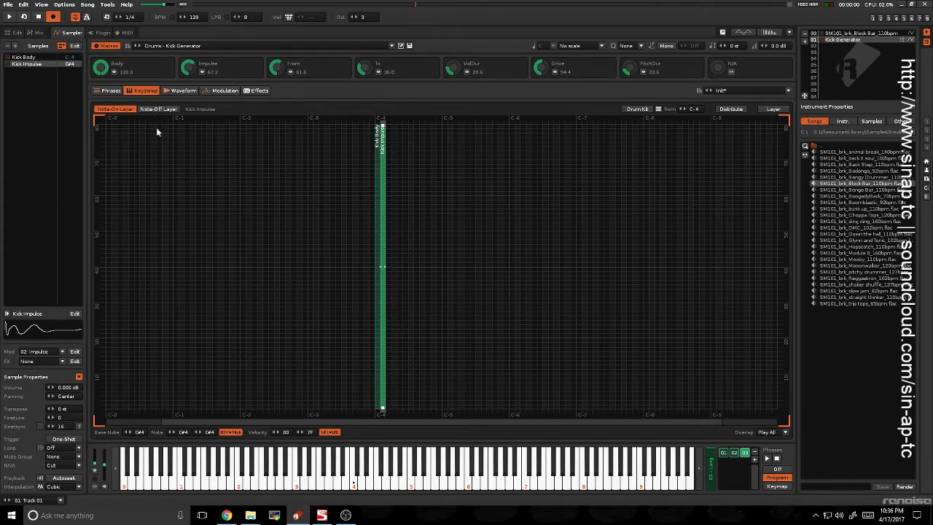
- Examine the Kick Impulse waveform and the Body modulation set's volume, drive, cutoff, resonance and pitch while auditioning the kick
left_click(179, 90)
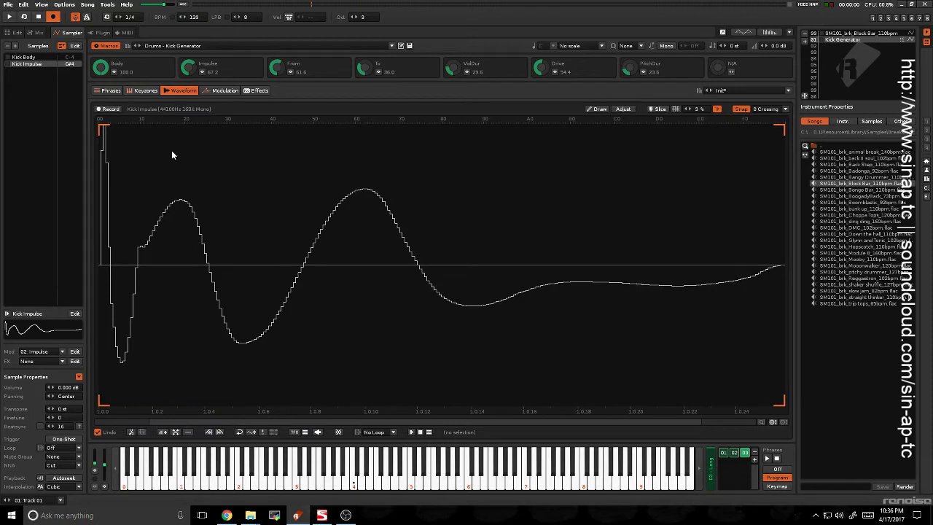
scroll(328, 204, "up", 3)
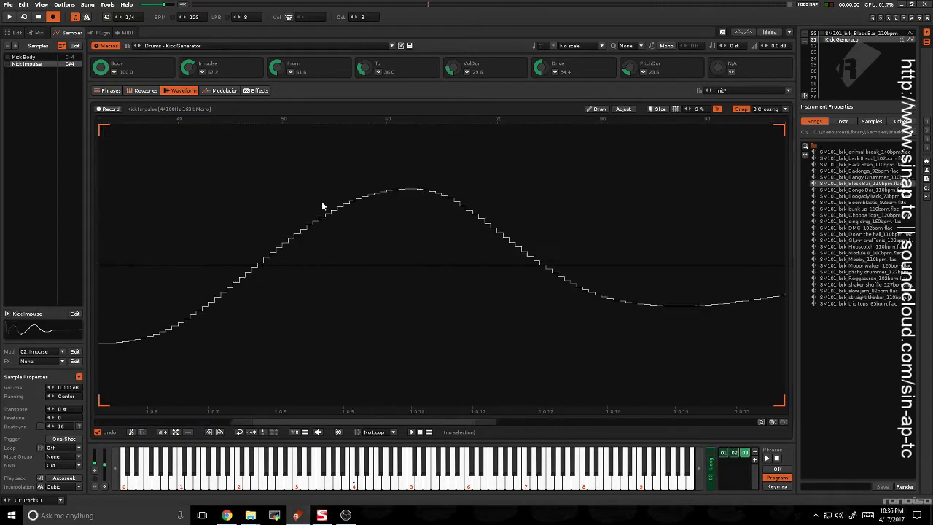
scroll(292, 212, "down", 3)
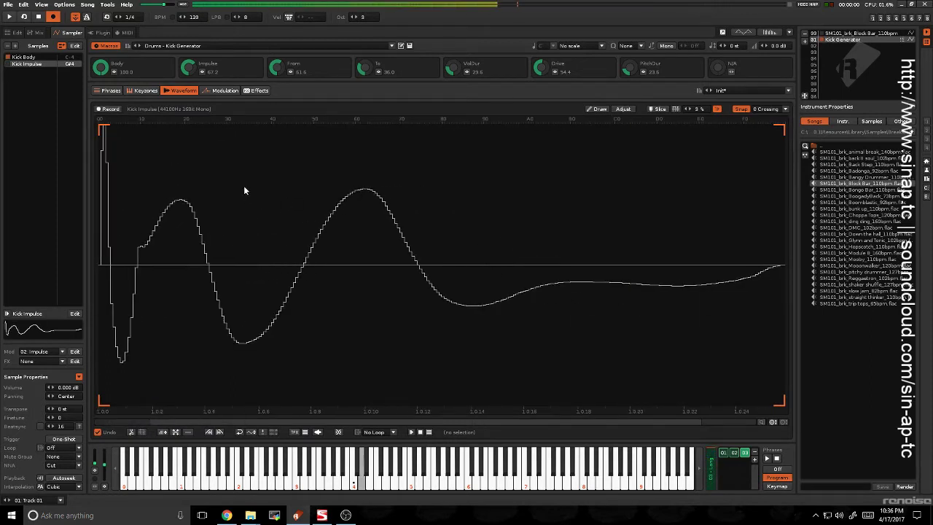
left_click(223, 90)
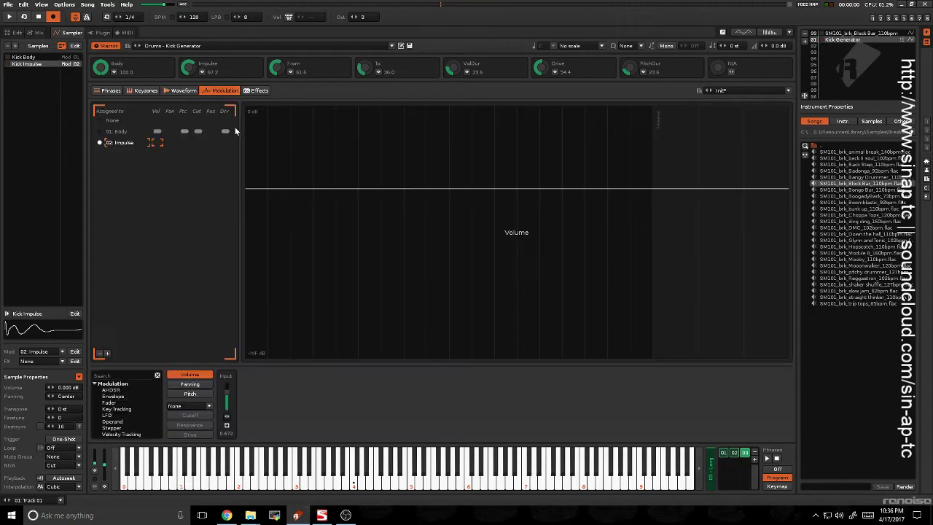
left_click(118, 132)
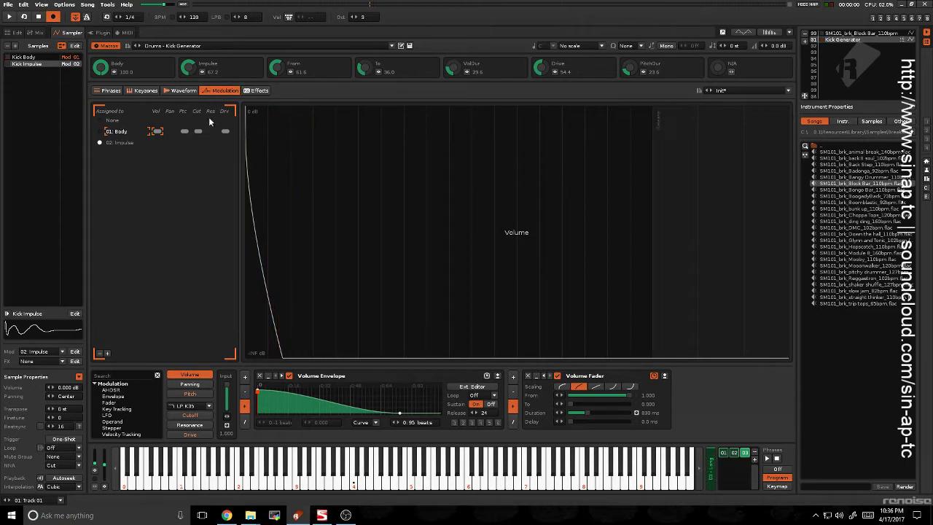
left_click(195, 417)
left_click(197, 424)
left_click(195, 435)
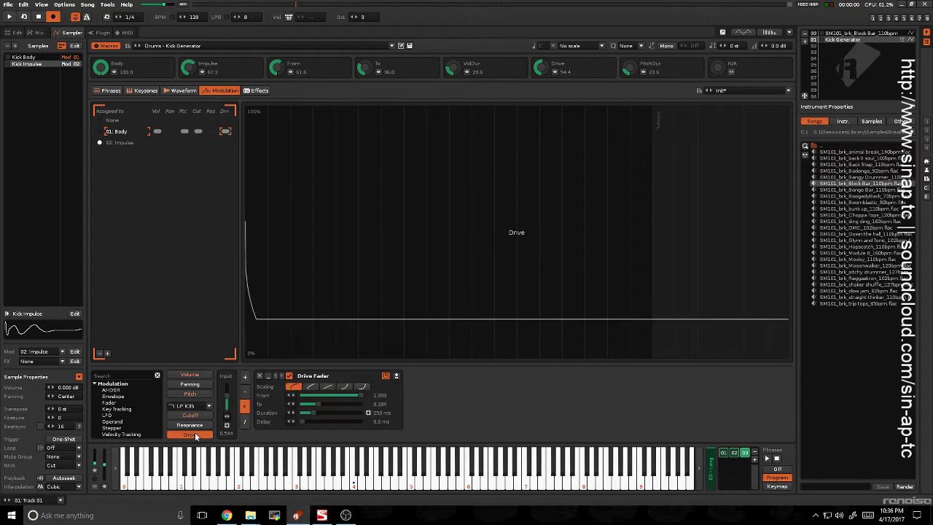
left_click(197, 415)
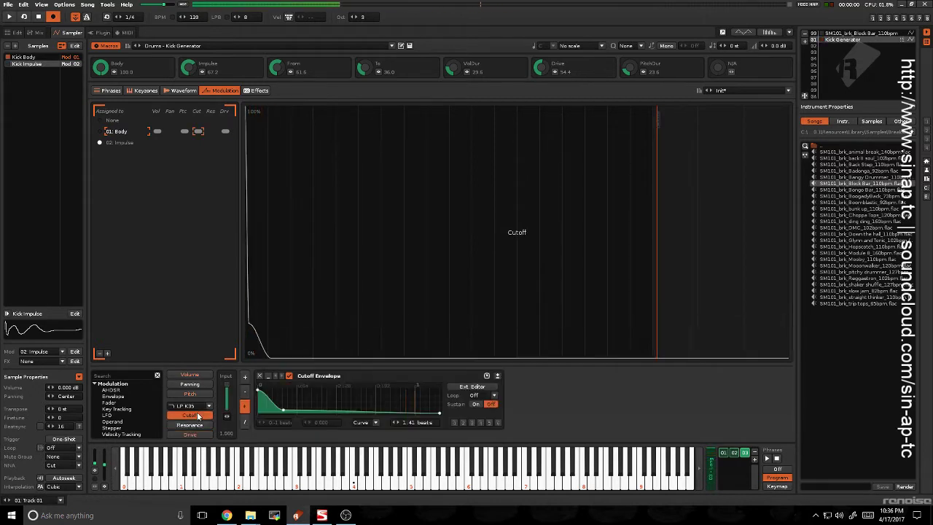
left_click(199, 422)
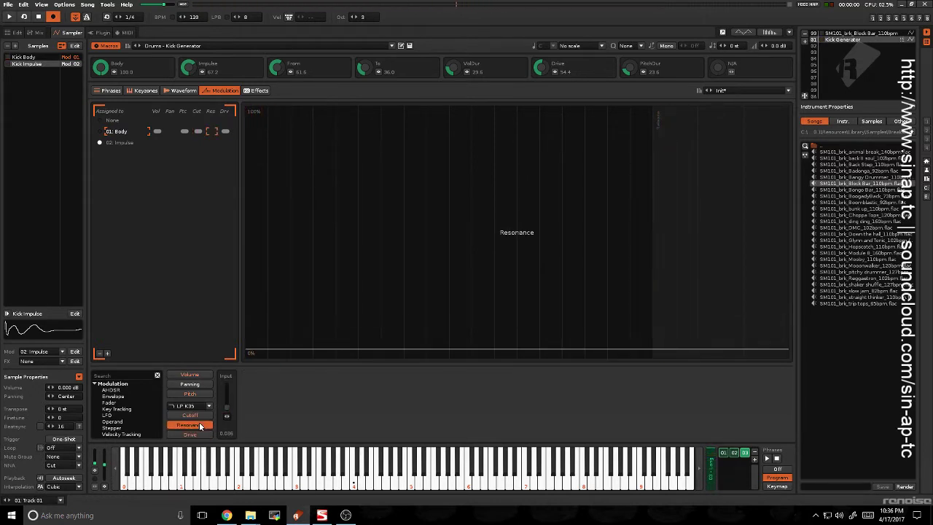
left_click(199, 414)
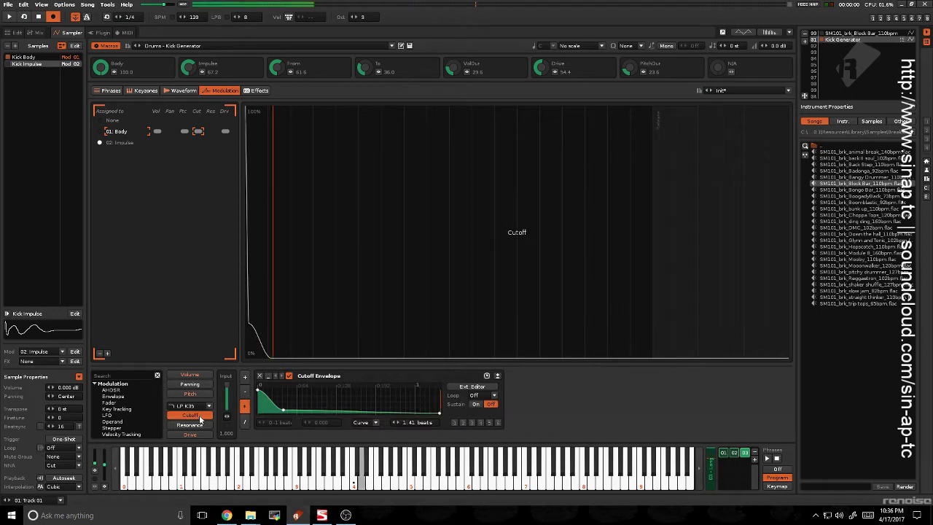
left_click(190, 395)
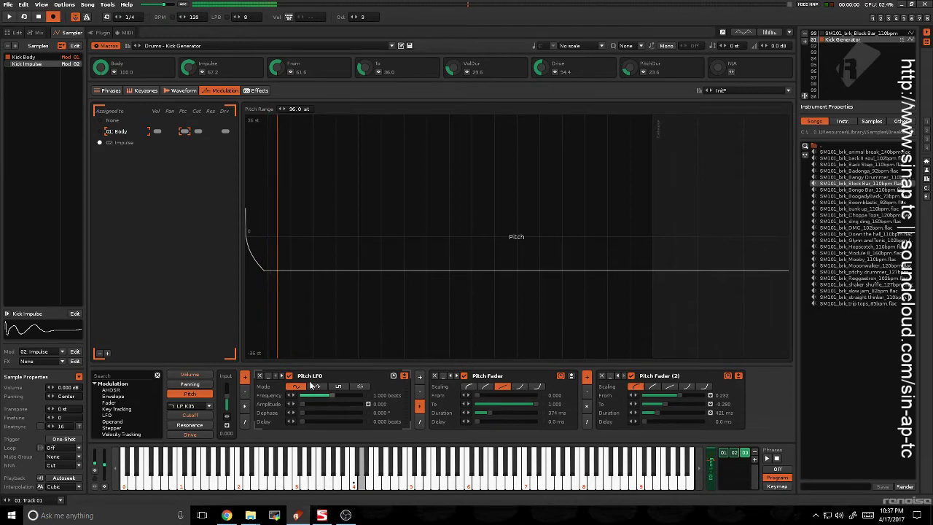
left_click(113, 90)
left_click(166, 91)
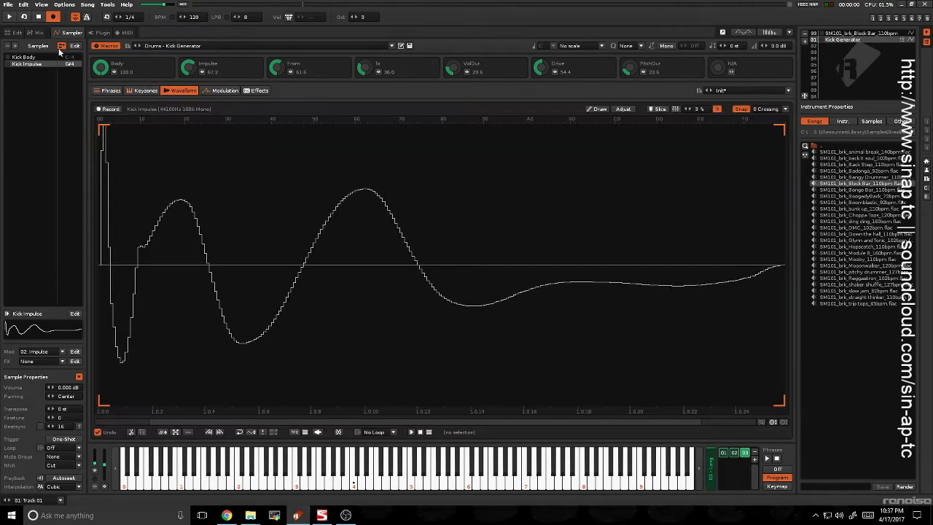
- Enter a C-4 Kick Generator note at line 00 of Track 01 in the first pattern and play it back
left_click(14, 32)
left_click(219, 258)
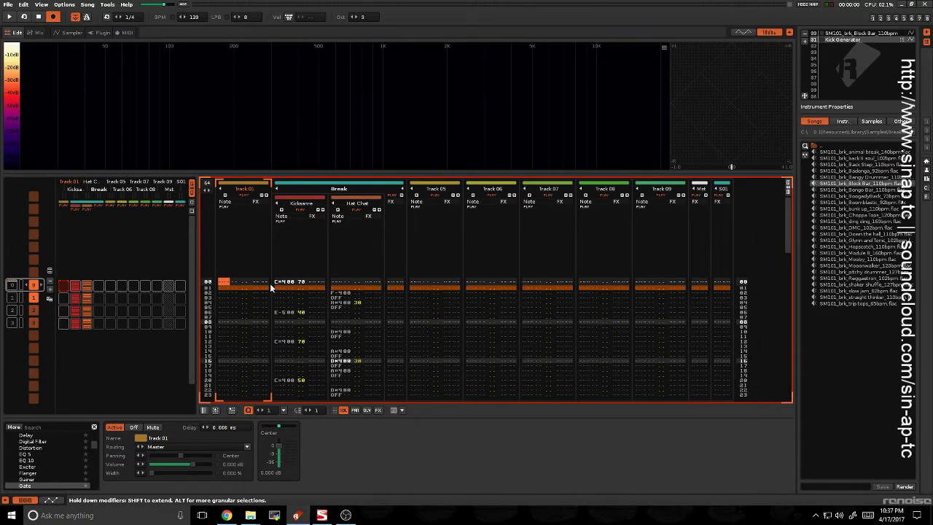
key("q")
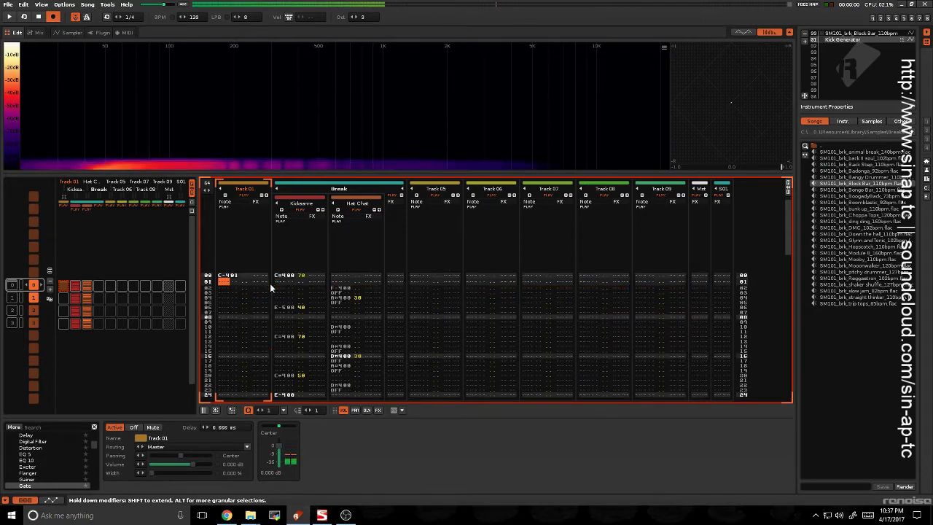
key("space")
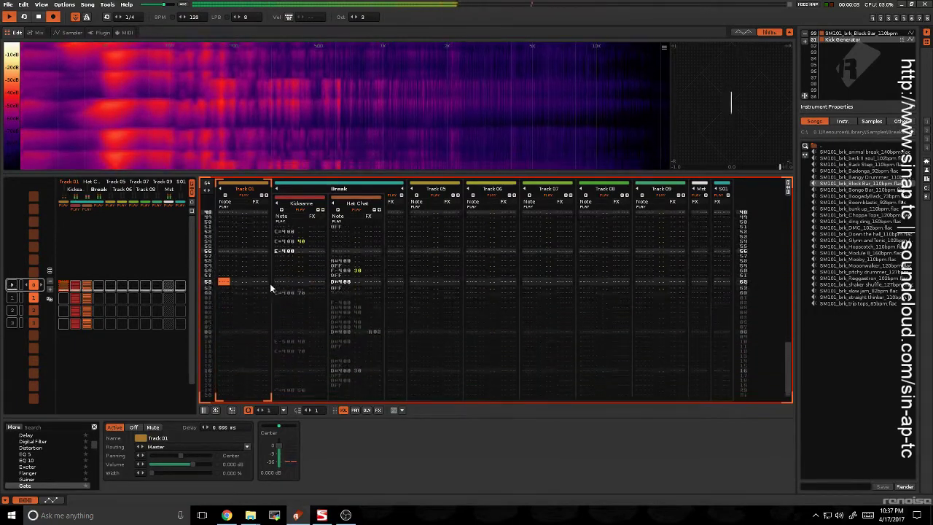
key("space")
- Add C-4 kick notes down Track 01 of the first pattern, including lines 06, 12, 20, 44, 52 and 54, and check playback
key("Down")
key("Down")
key("Down")
key("Down")
key("Down")
key("Down")
key("Down")
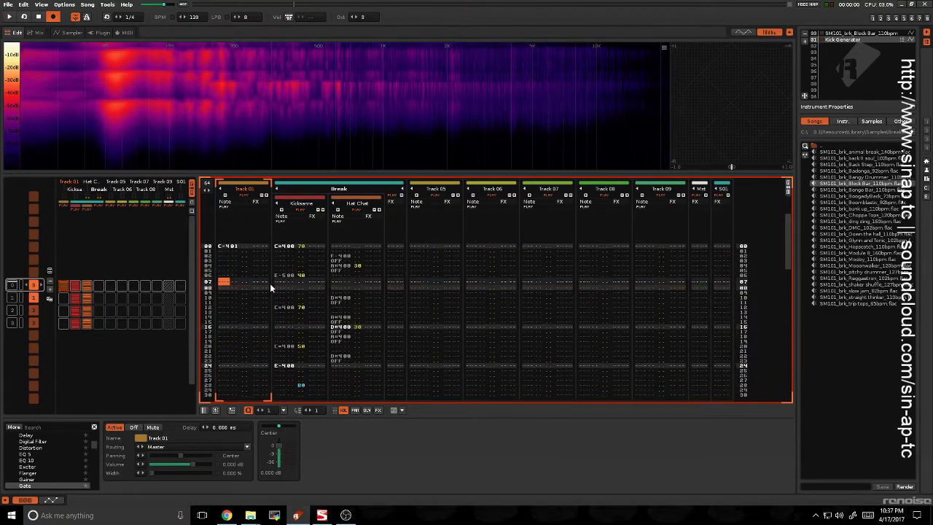
key("Up")
key("Up")
key("Up")
key("Up")
key("Up")
key("Up")
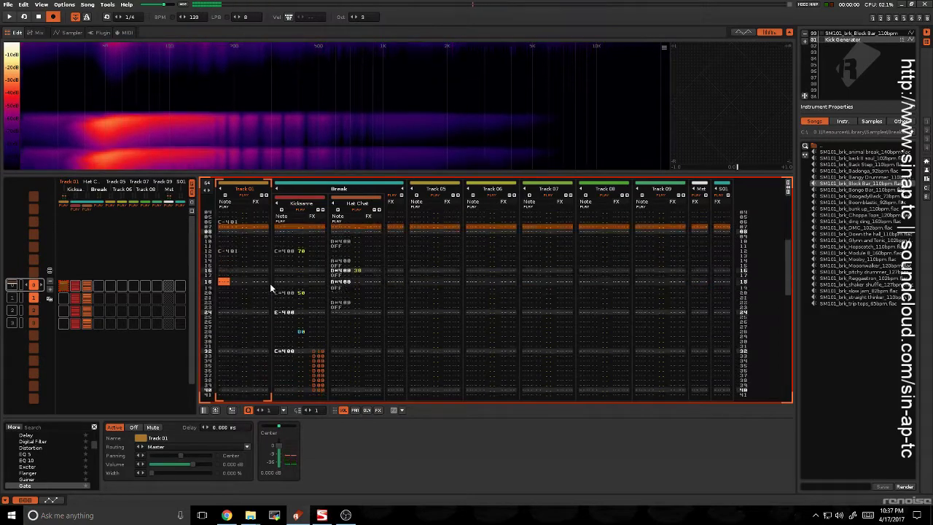
key("space")
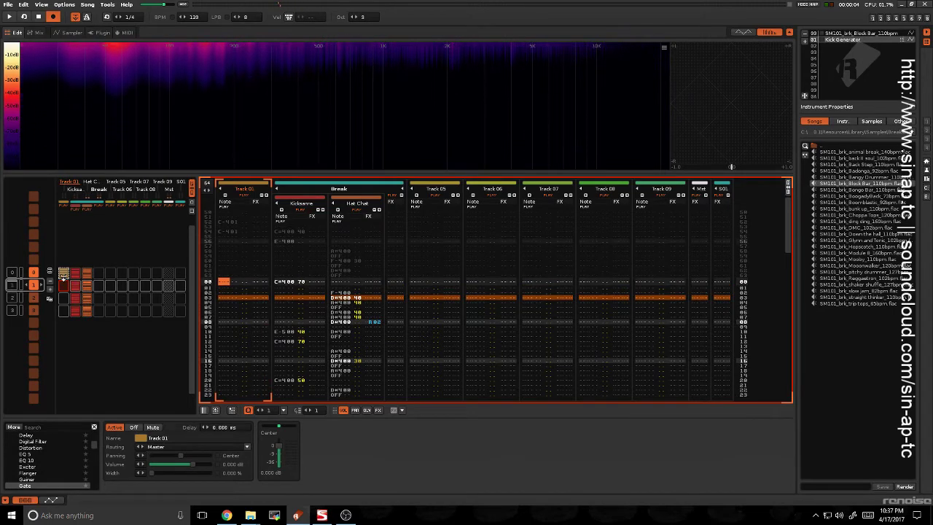
- Copy Track 01's kick pattern from pattern 0 into pattern 1, move its line 06 kick to line 10, and play it
left_click_drag(63, 276, 63, 285)
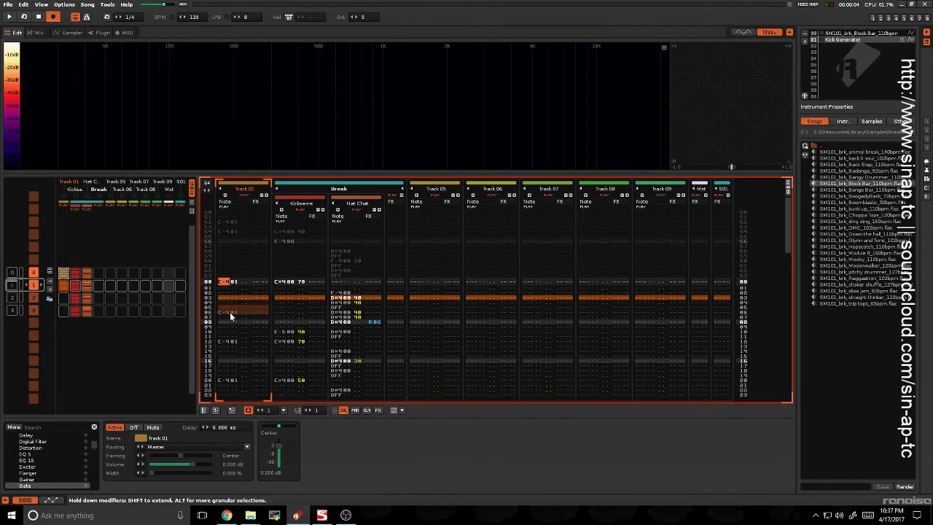
left_click_drag(230, 312, 233, 353)
key("space")
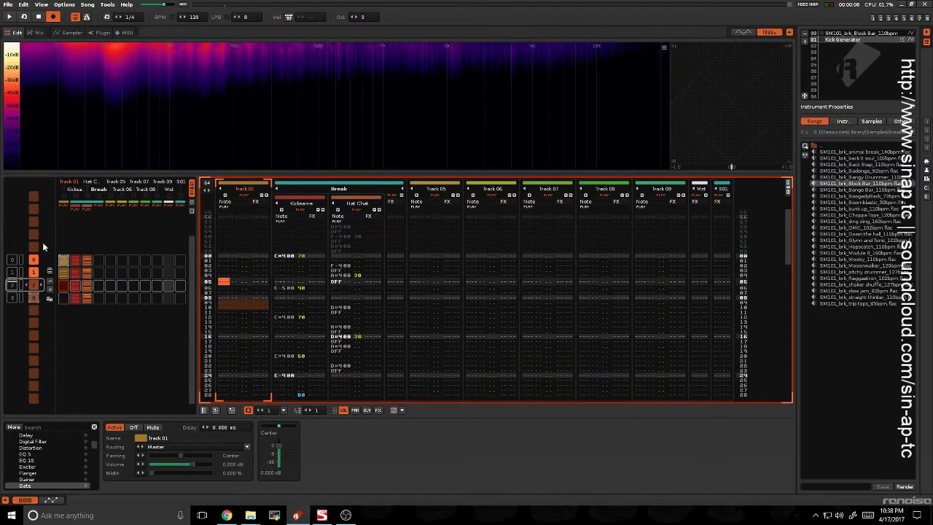
- Delete sequence slots 2 and 3, leaving the first two patterns, and play the song from the first pattern
right_click(34, 294)
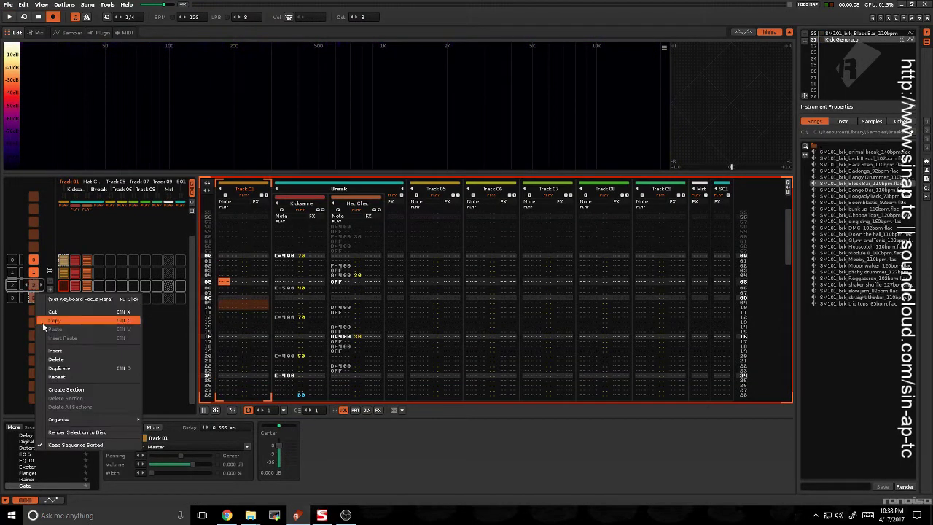
left_click(57, 361)
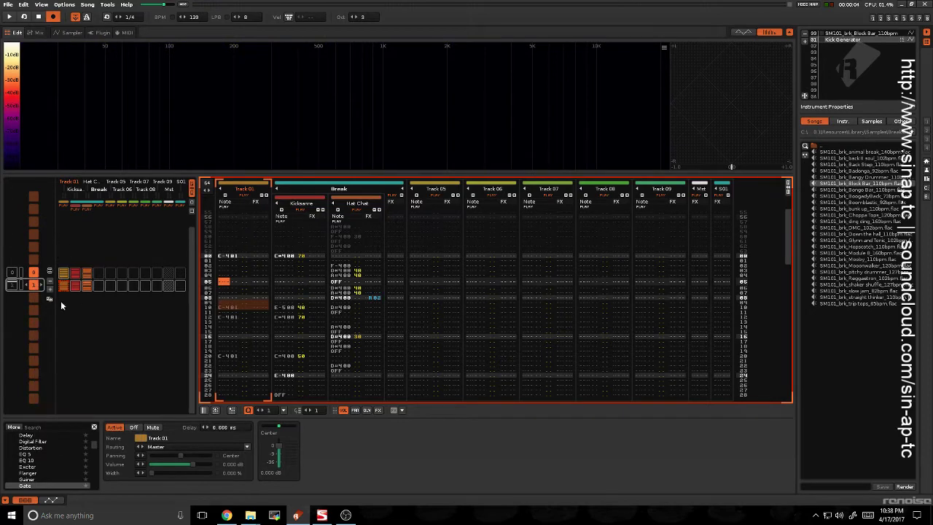
left_click(49, 300)
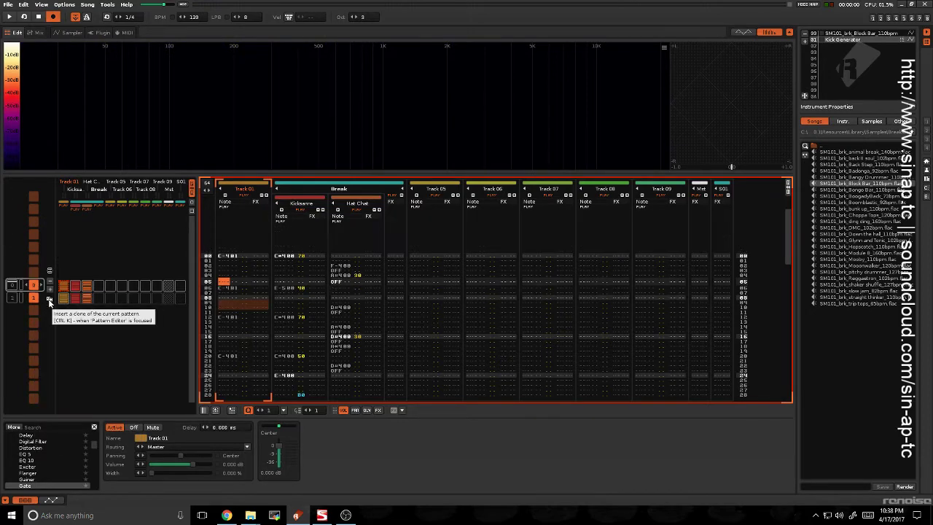
key("space")
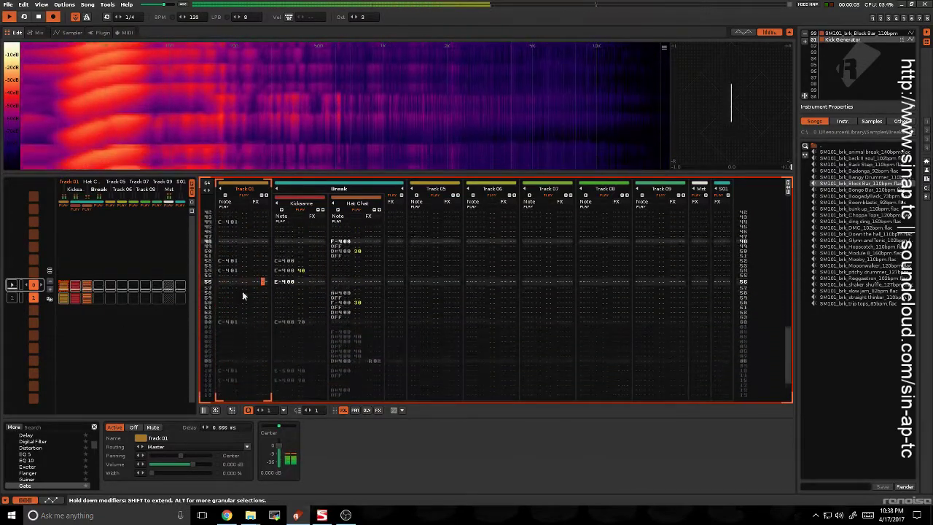
- Lower the Kick Generator's VolDur macro to about 17.6 while auditioning the kick with repeated C-4 notes
left_click(63, 32)
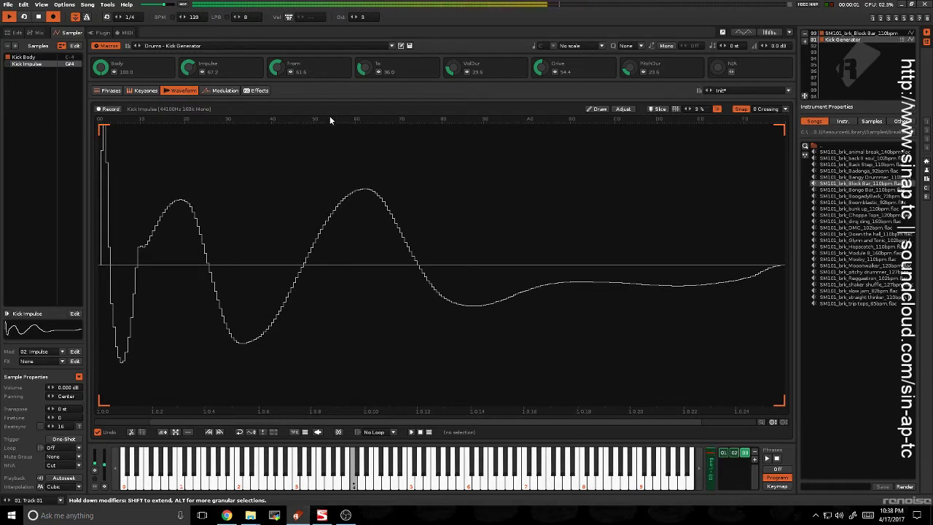
key("space")
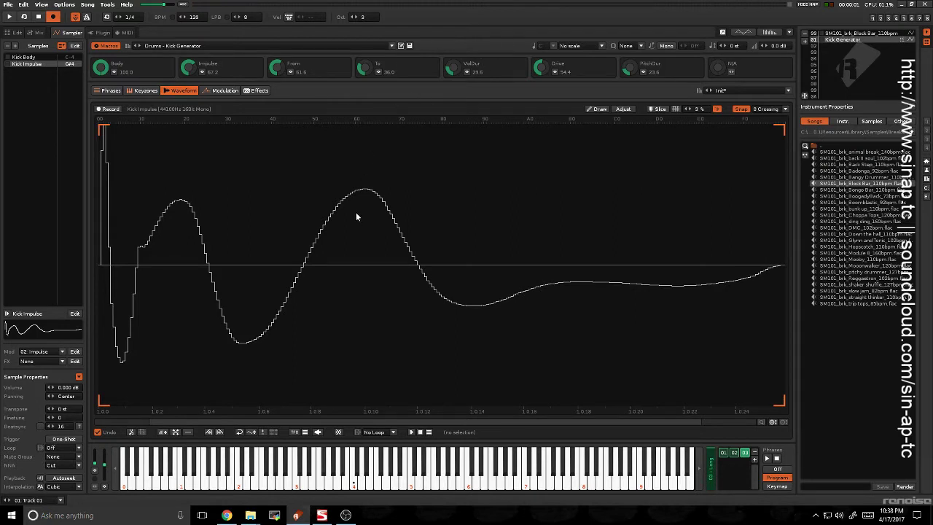
key("q")
key("q")
key("q")
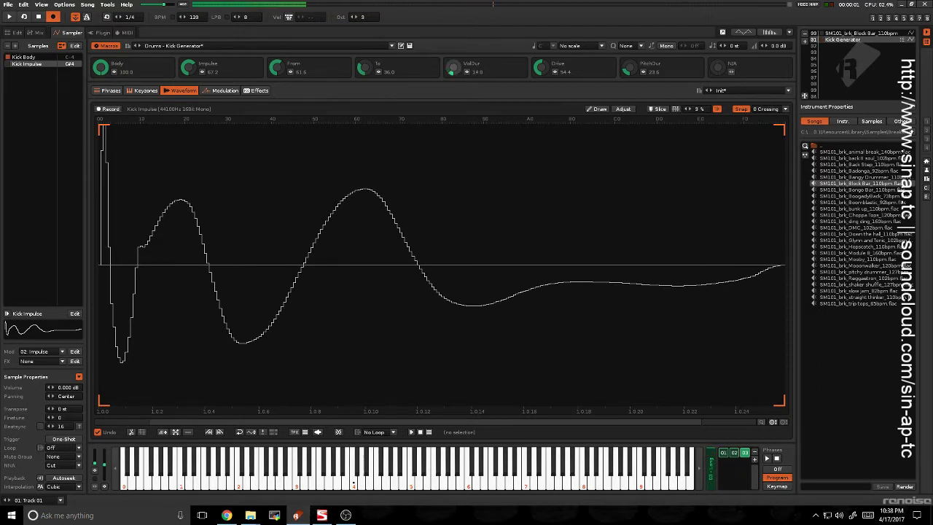
key("q")
key("q")
key("q")
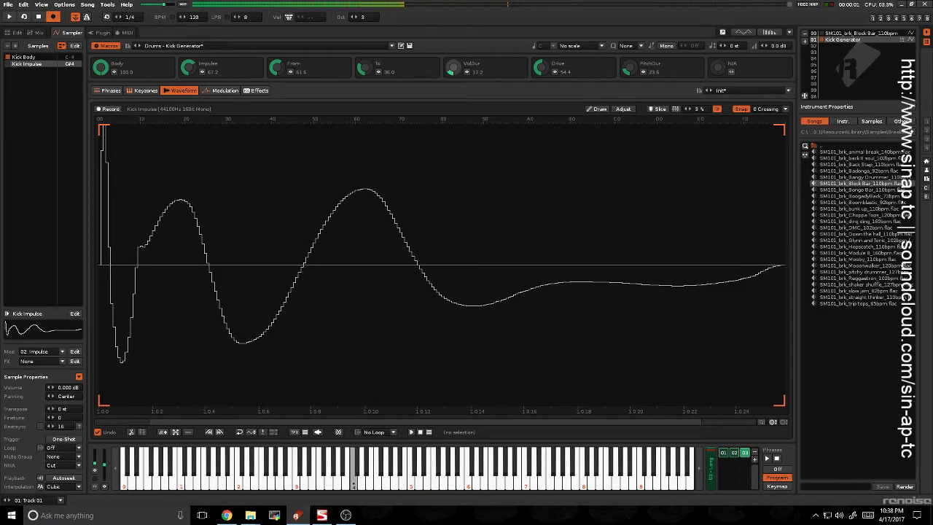
key("q")
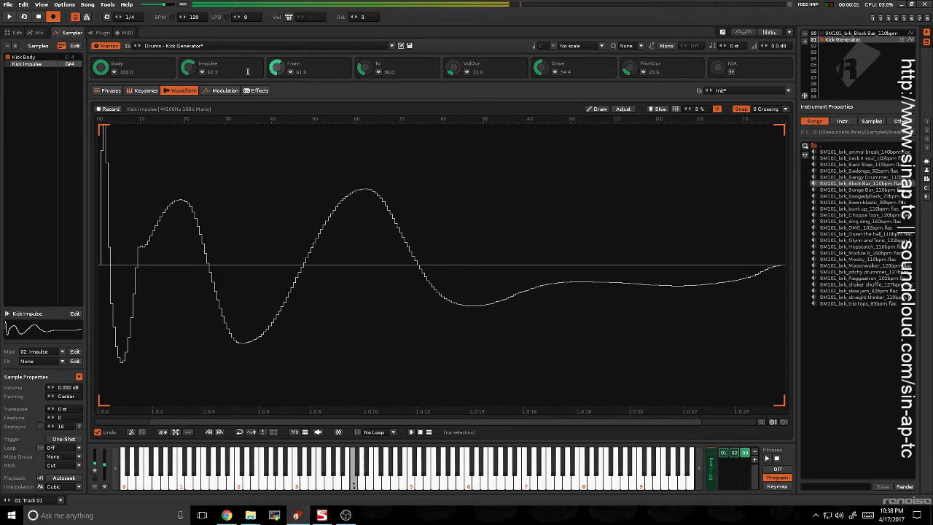
key("q")
key("q")
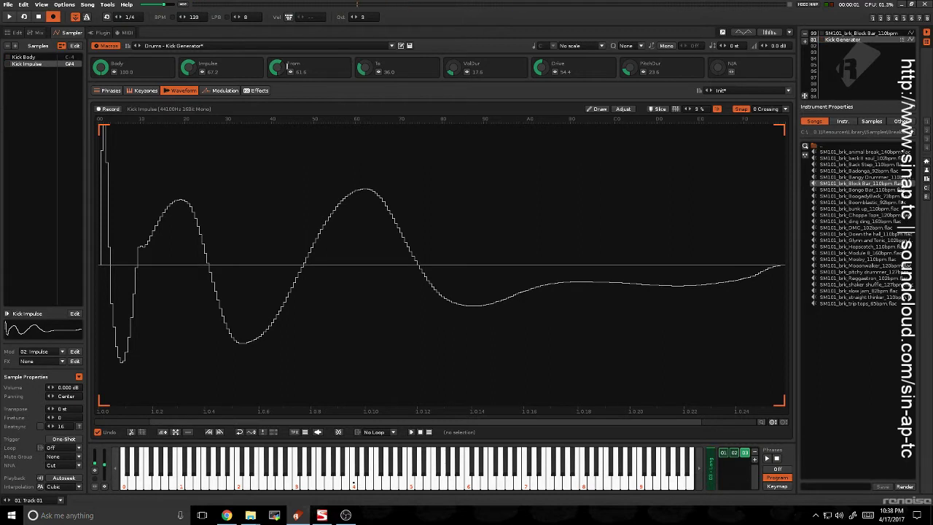
- Set the Kick Generator's From macro to about 55.2 and its To macro to about 29.2 while auditioning the kick
left_click_drag(276, 67, 275, 44)
key("q")
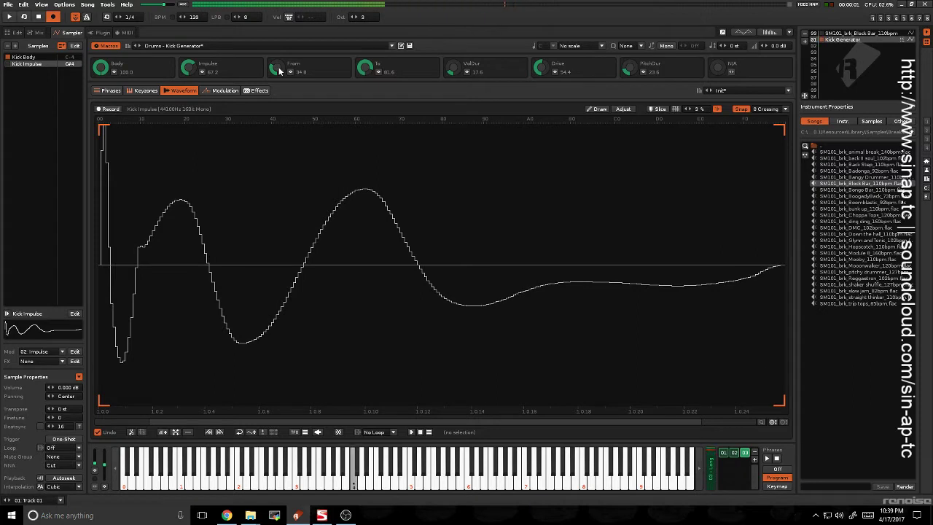
left_click_drag(336, 63, 336, 64)
left_click_drag(281, 71, 281, 71)
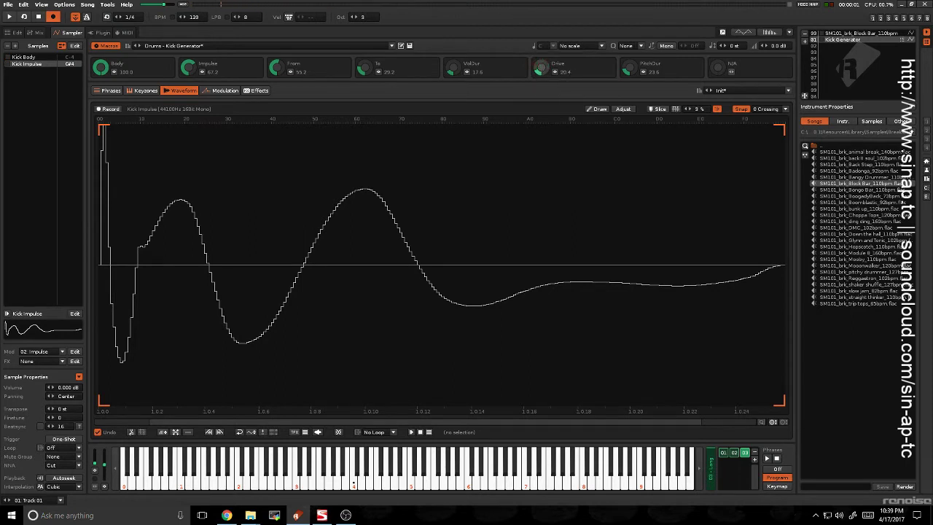
- Raise the Kick Generator's Drive macro to about 79.2 and set VolDur to about 19.2 while auditioning the kick
left_click_drag(540, 67, 540, 67)
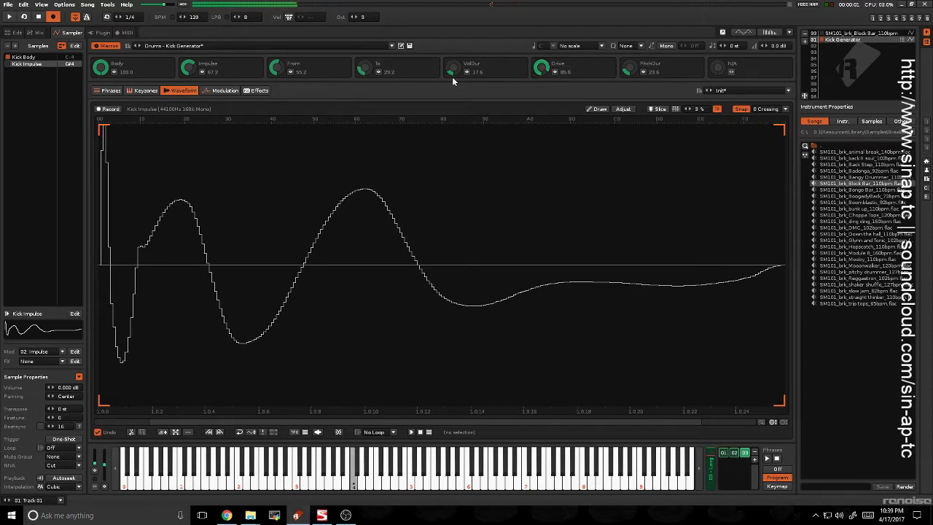
left_click_drag(452, 68, 452, 67)
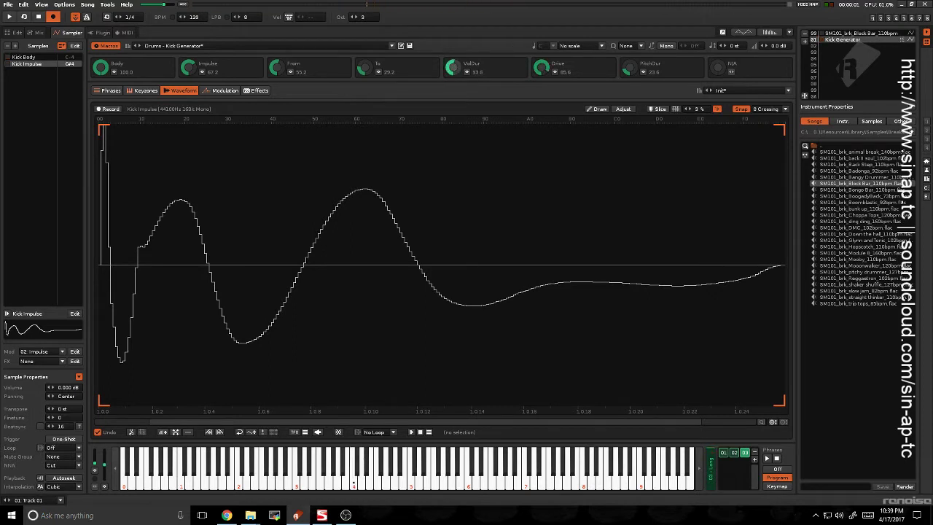
left_click(353, 484)
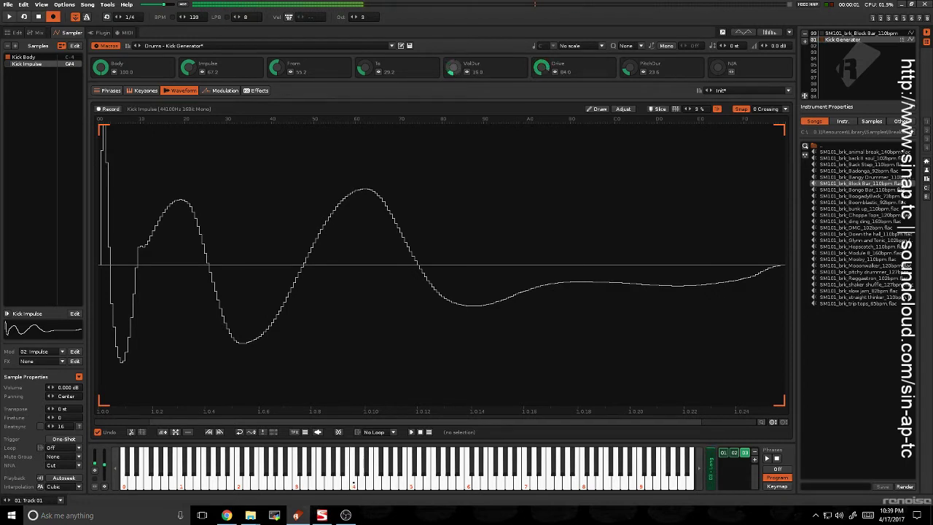
left_click_drag(453, 68, 454, 73)
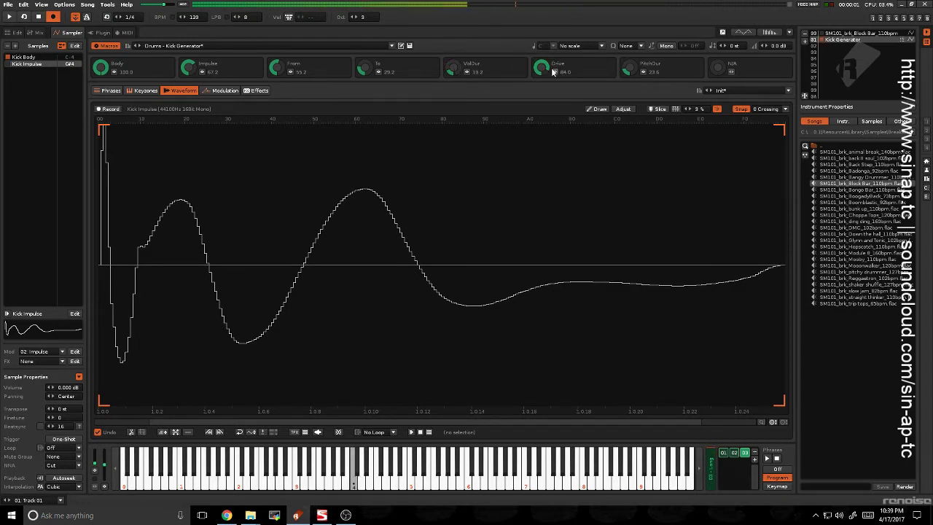
left_click_drag(553, 71, 553, 75)
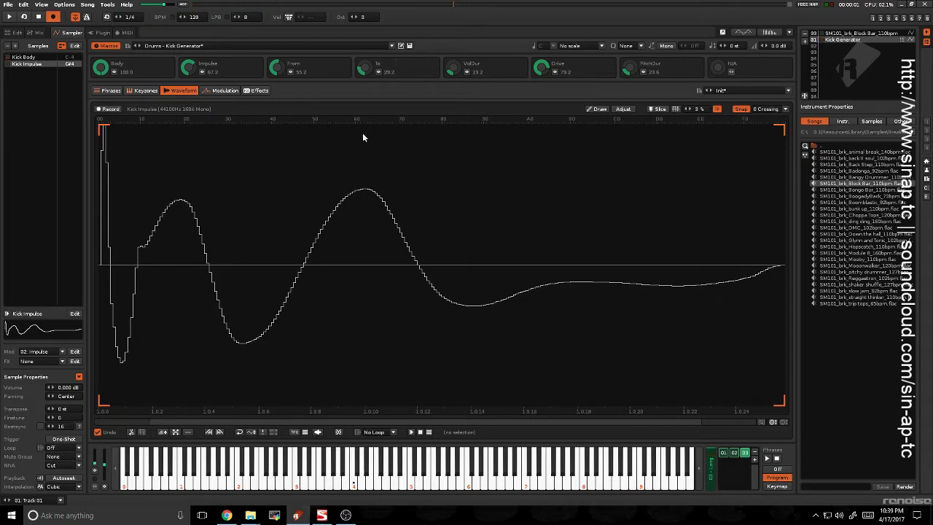
- Return to the pattern editor and play the song to check the reshaped kick against the break
left_click(11, 34)
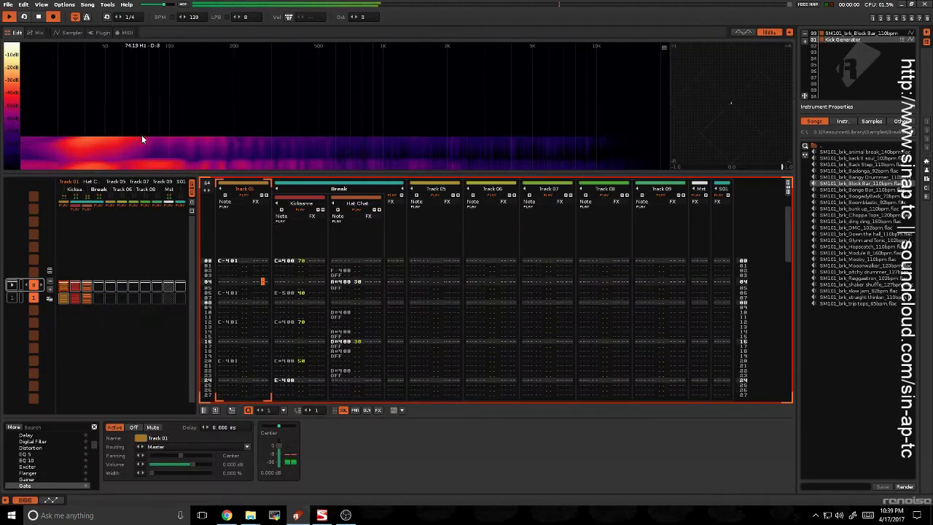
left_click(279, 286)
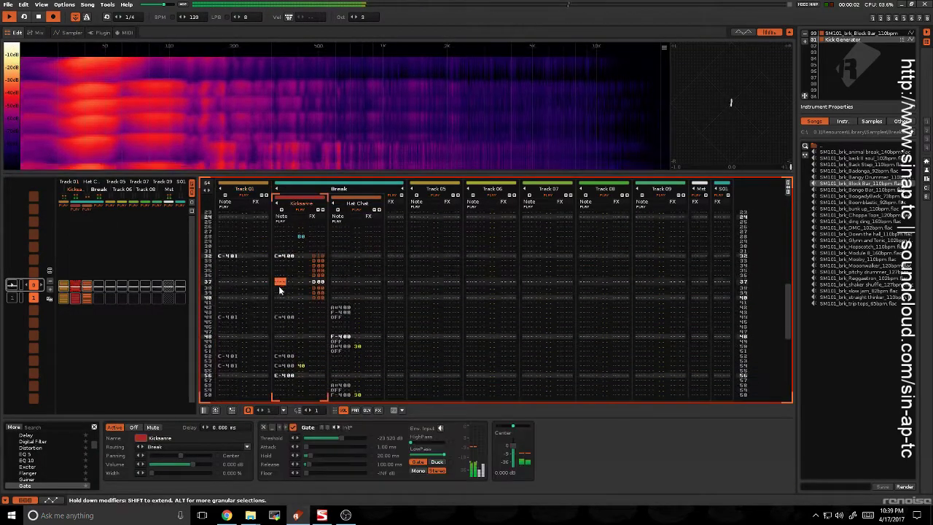
left_click(248, 294)
left_click(254, 305)
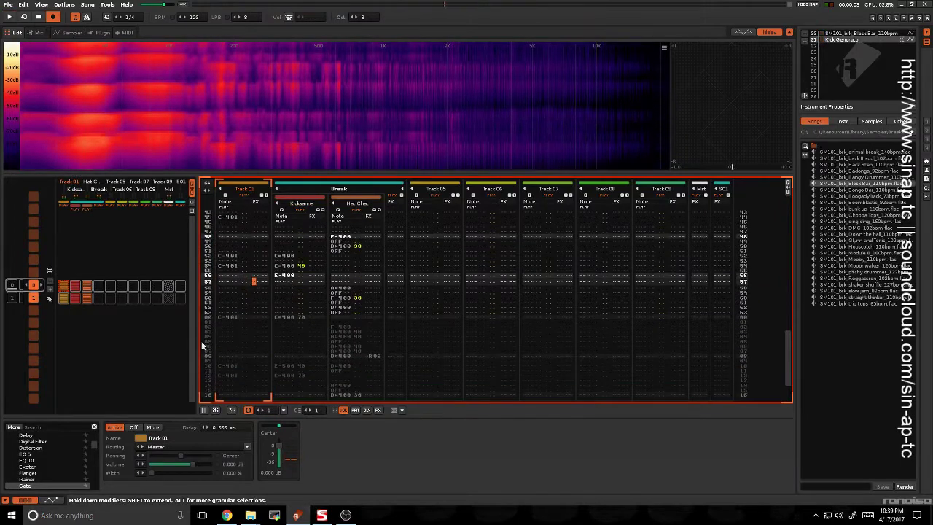
left_click(46, 430)
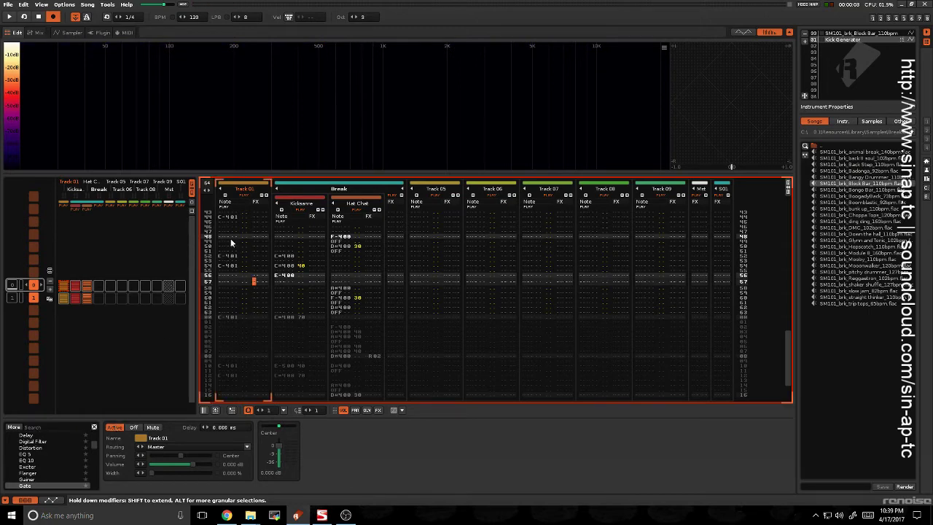
left_click_drag(230, 239, 251, 313)
key("Tab")
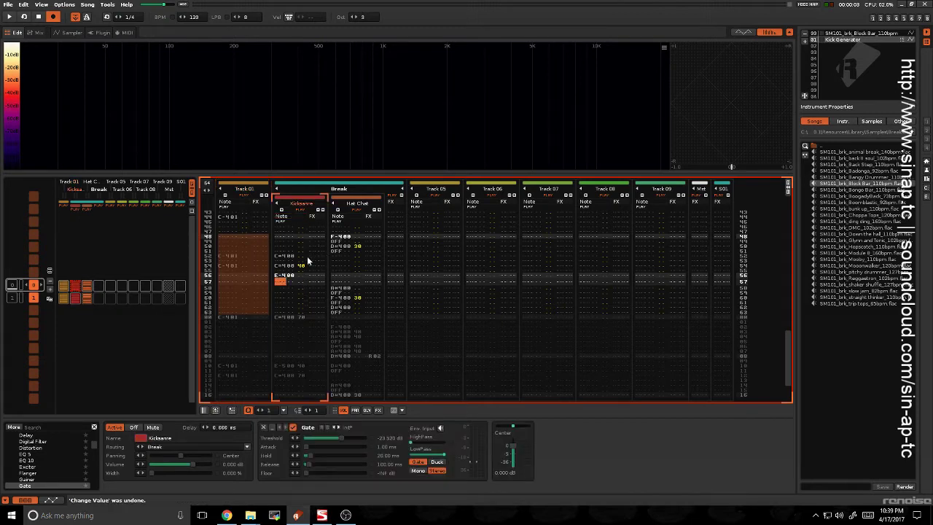
left_click(309, 260)
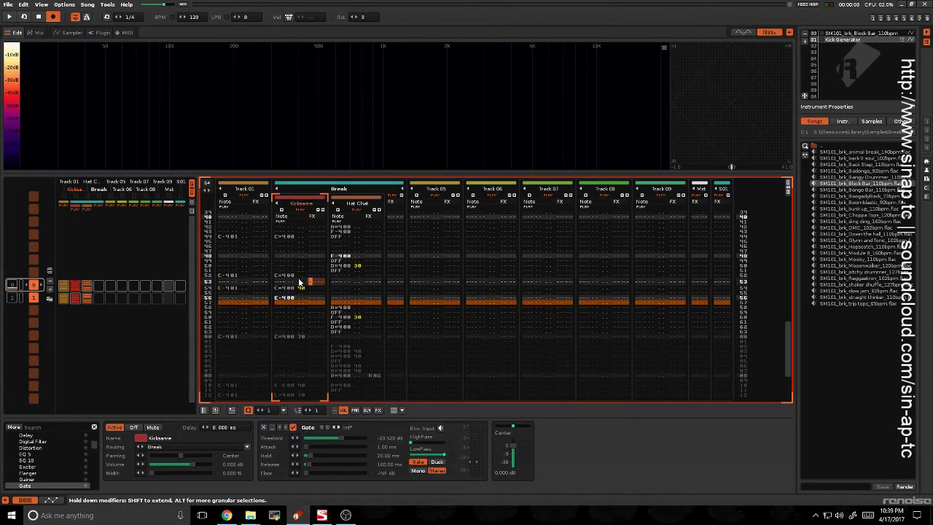
left_click(230, 281)
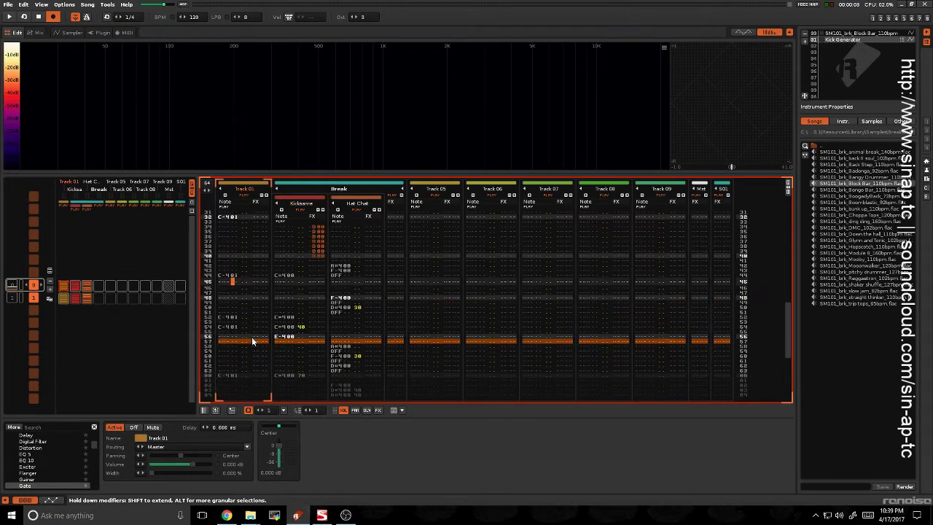
scroll(229, 306, "up", 7)
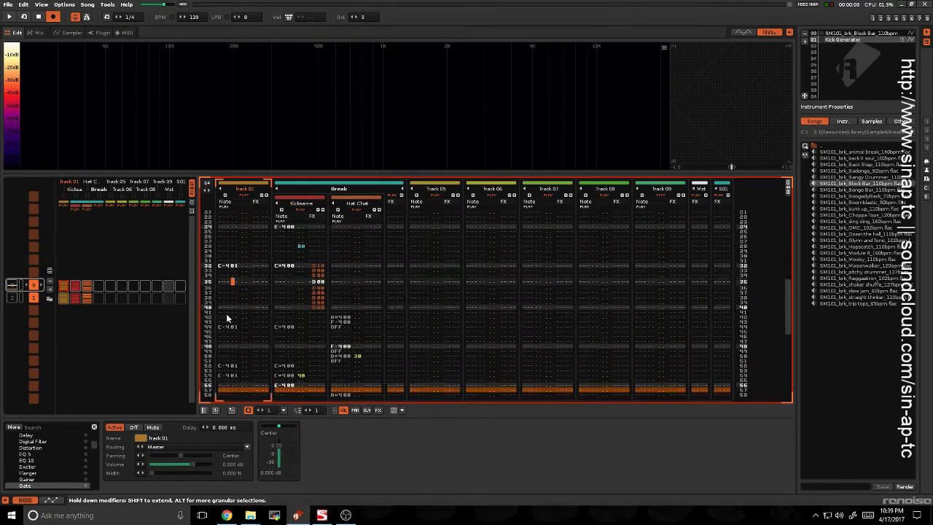
- Add a Signal Follower device to Track 01 and load its Track Base preset
left_click(74, 428)
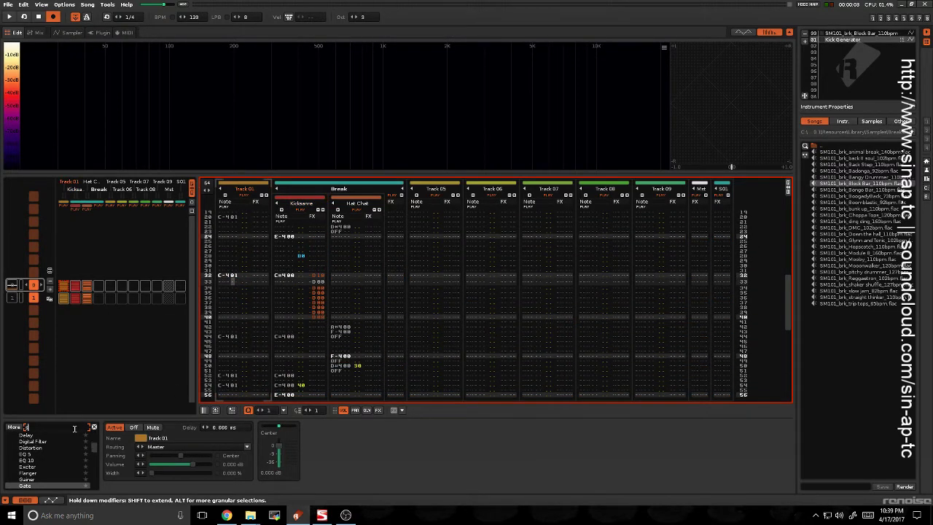
type("Signa")
double_click(41, 449)
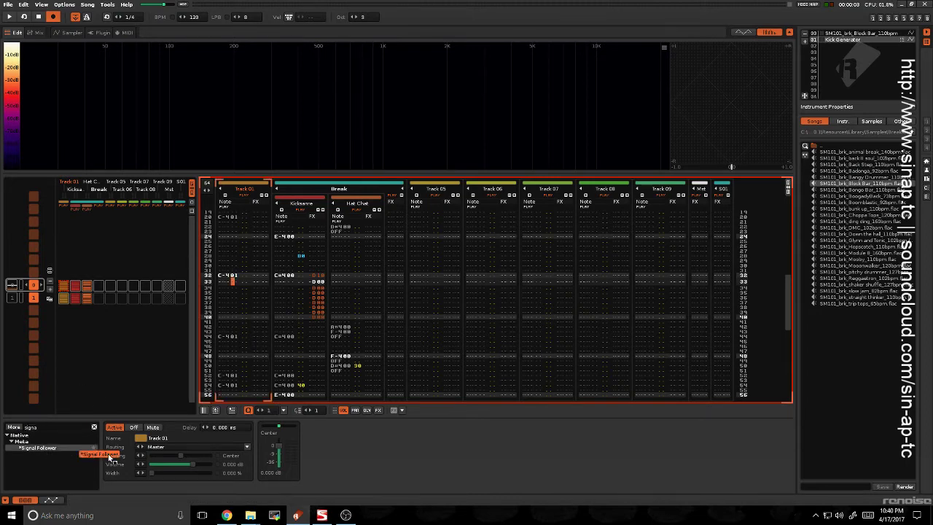
left_click(377, 428)
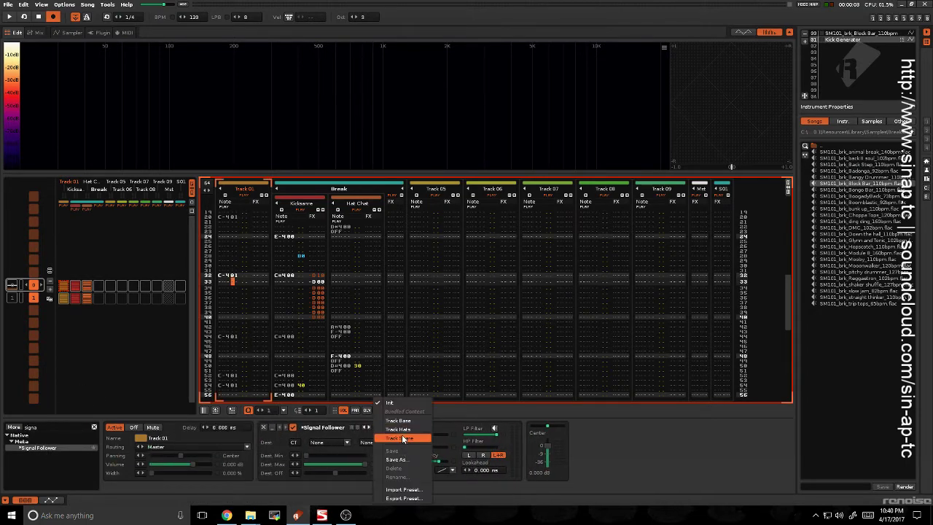
left_click(408, 419)
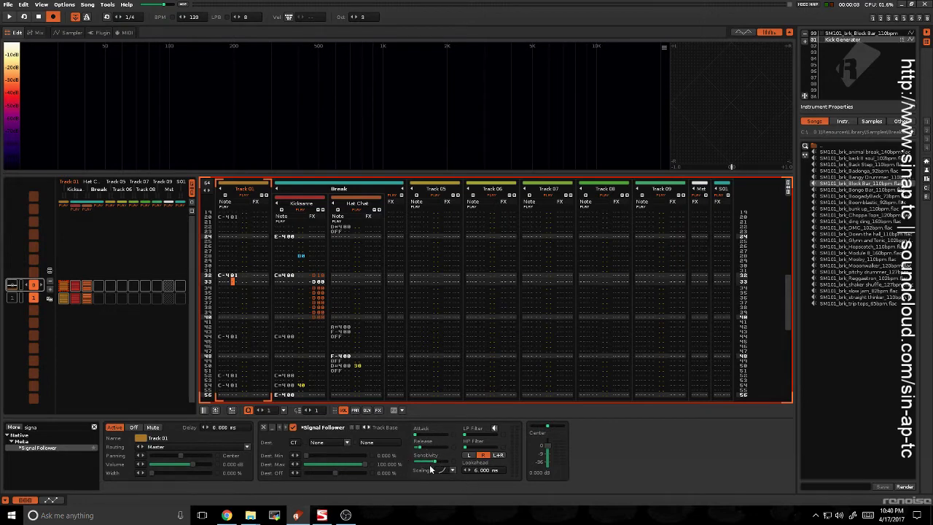
- Find the Hydra device and add it after the Signal Follower on Track 01
key("space")
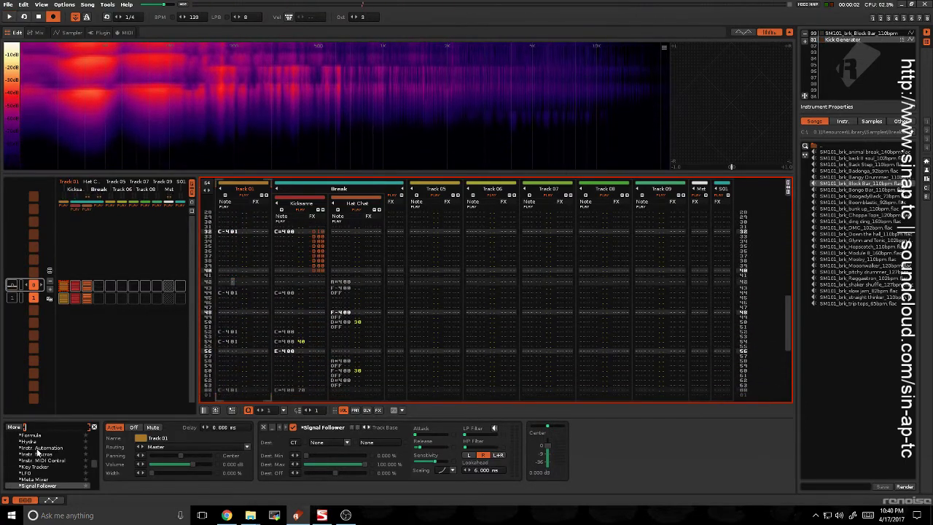
key("BackSpace")
type("hyd")
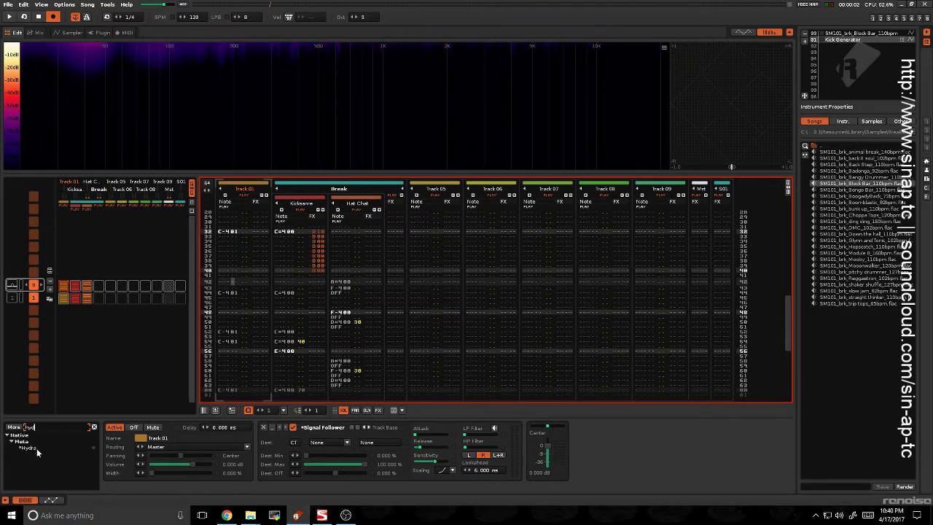
left_click_drag(37, 448, 505, 456)
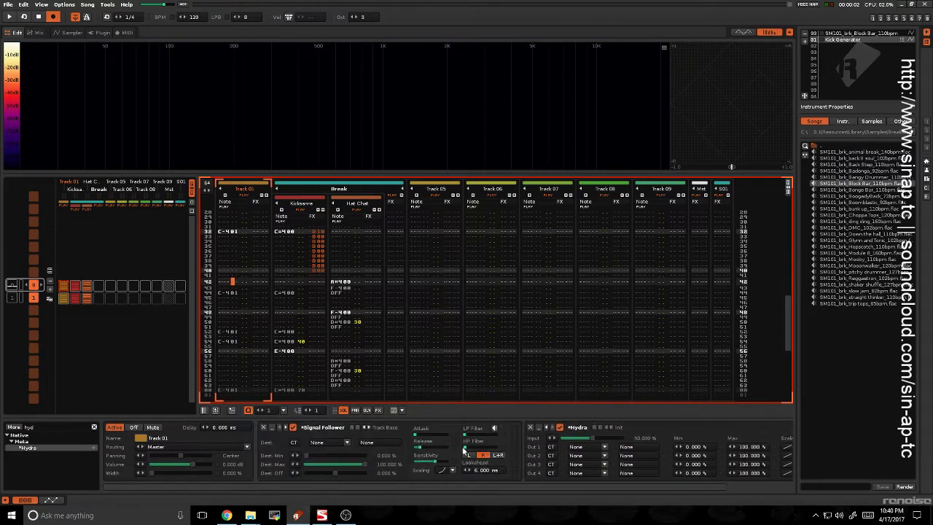
- Route the Signal Follower's destination to the Hydra's Input parameter and play the pattern to check its response
left_click(319, 443)
left_click(329, 432)
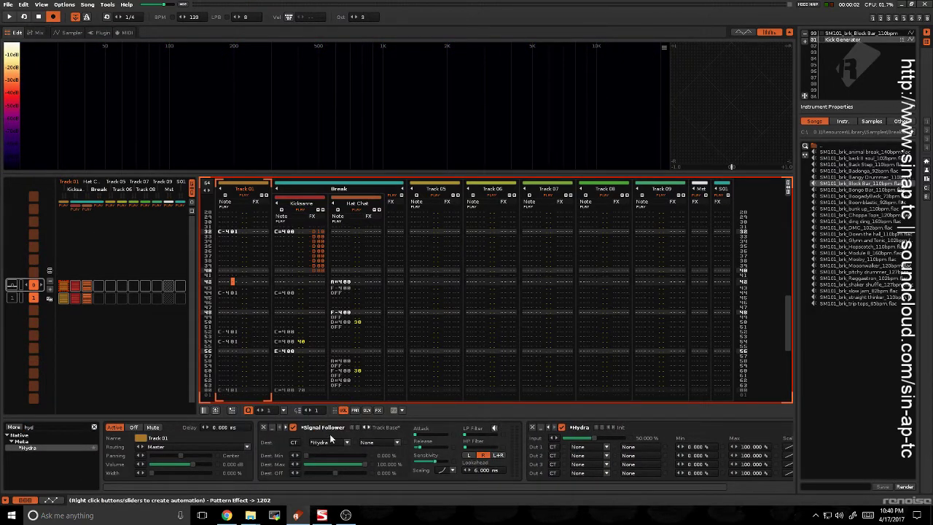
left_click(393, 443)
left_click(367, 85)
key("space")
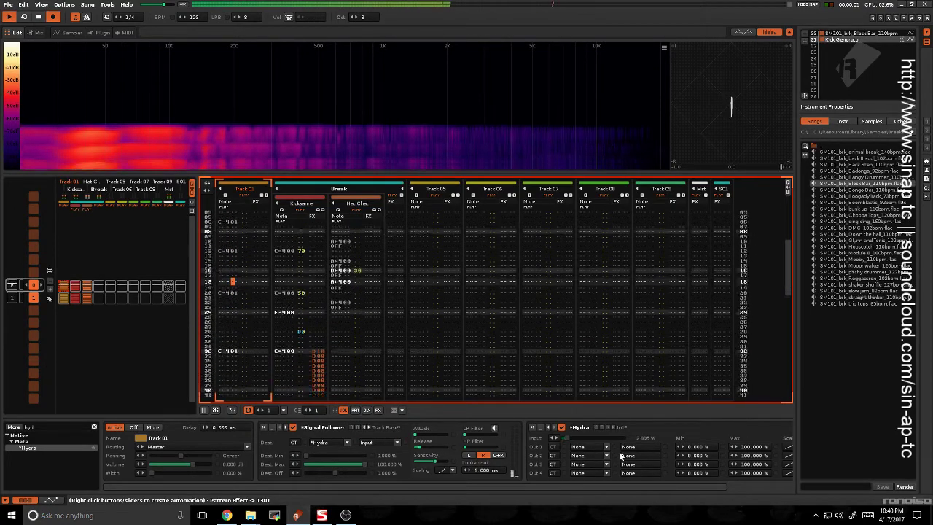
left_click(554, 488)
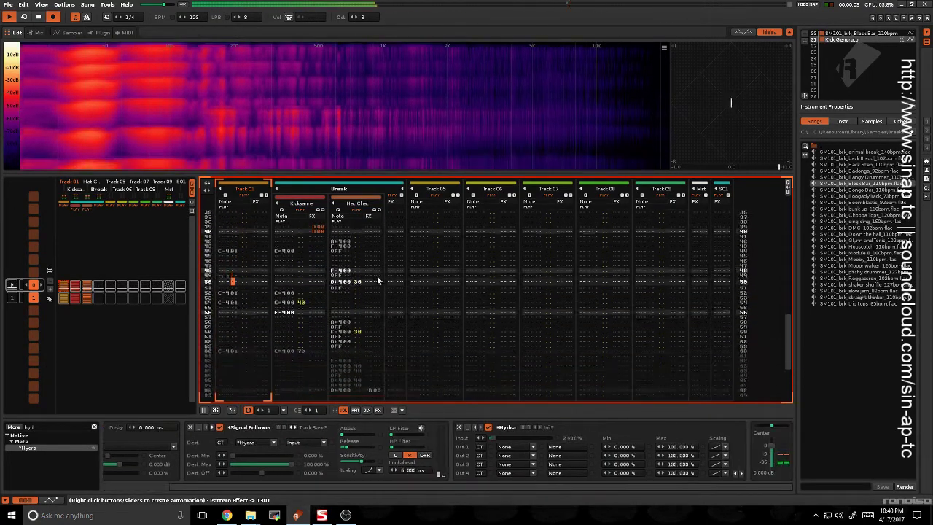
- Add a Gainer effect to the Break group track
left_click(393, 286)
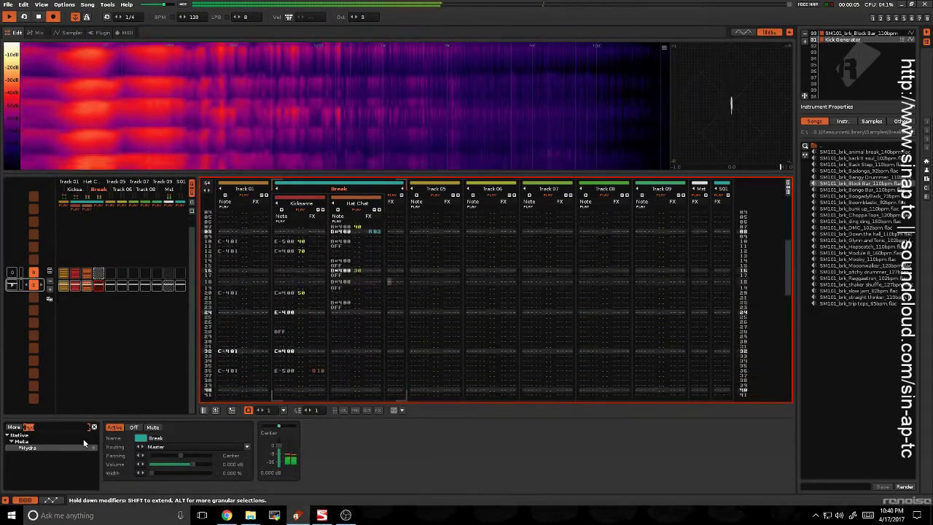
left_click(33, 428)
type("gain")
left_click_drag(81, 447, 278, 452)
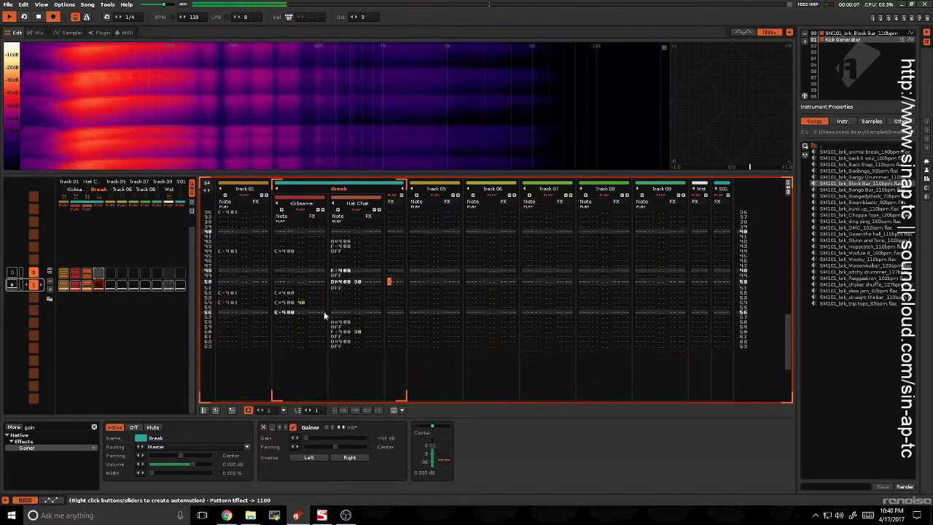
- Try routing Out 1 of Track 01's Hydra to the Gate device on the Kicksnare track
left_click(247, 333)
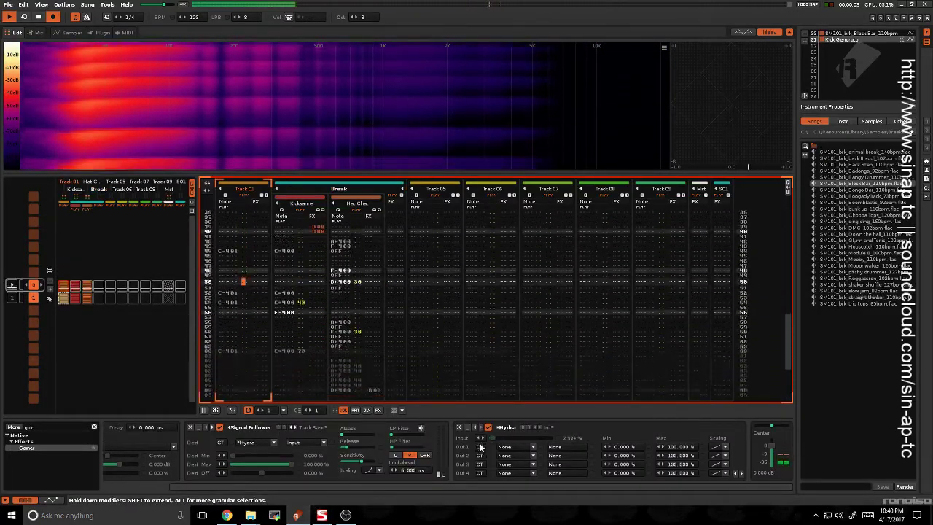
left_click(479, 446)
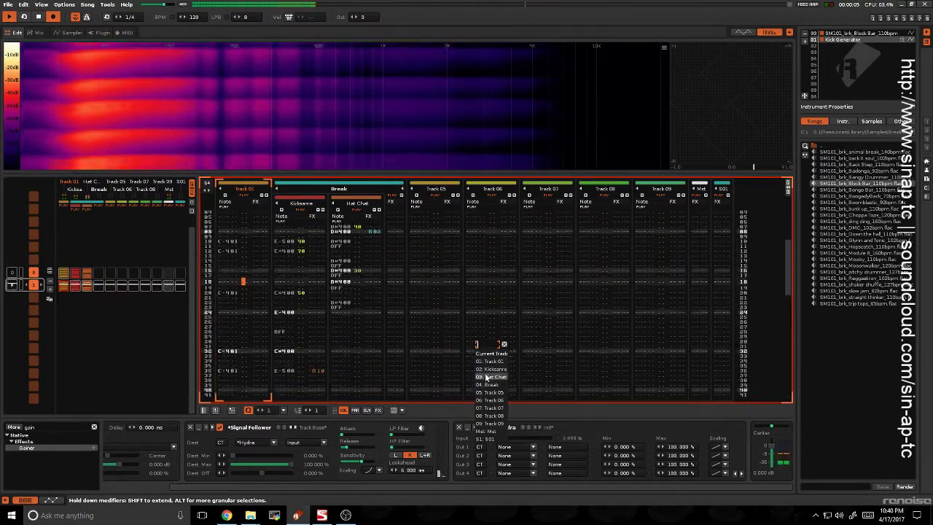
left_click(491, 371)
left_click(514, 446)
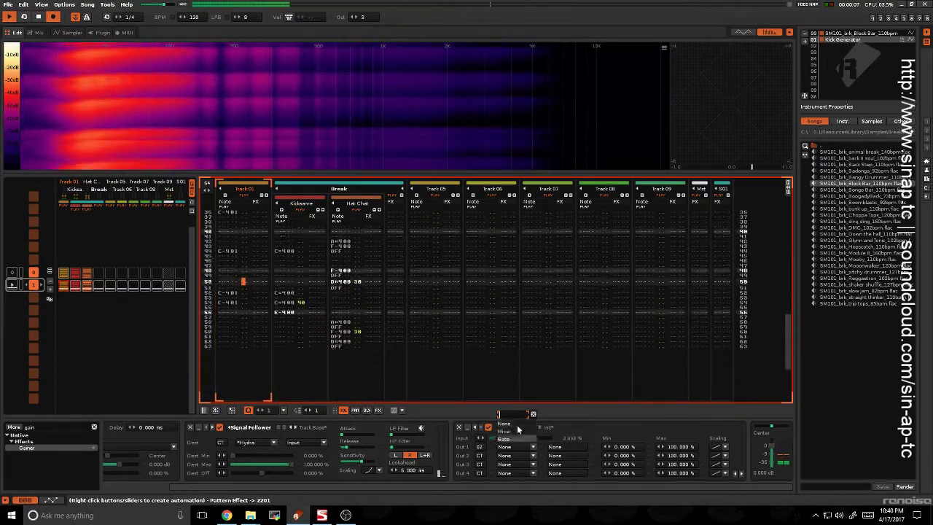
left_click(504, 436)
left_click(558, 446)
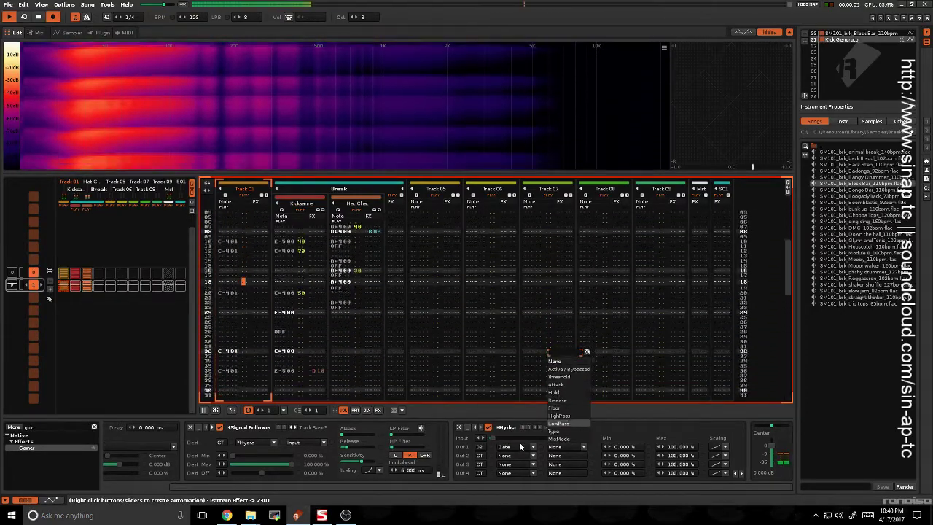
left_click(521, 446)
left_click(520, 446)
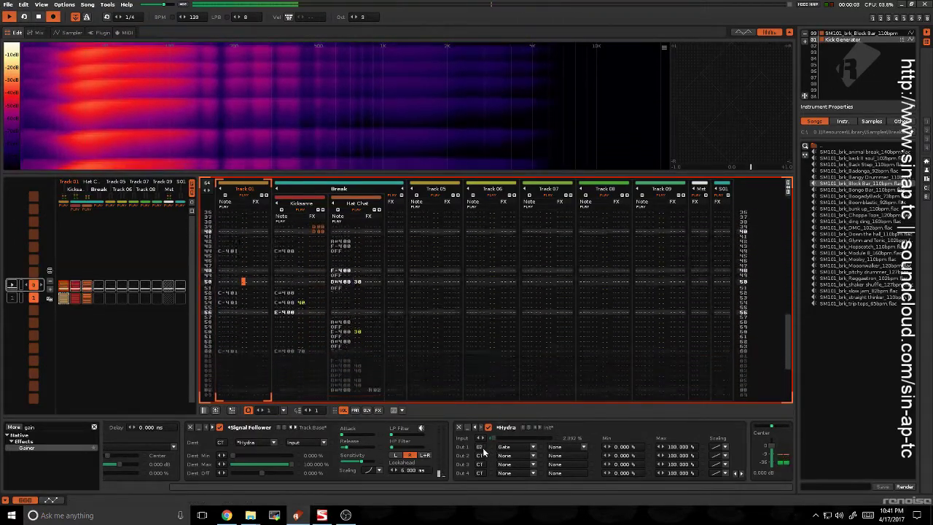
- Route the Hydra's Out 1 to the Gain parameter of the Gainer on the Break track
left_click(481, 446)
left_click(490, 384)
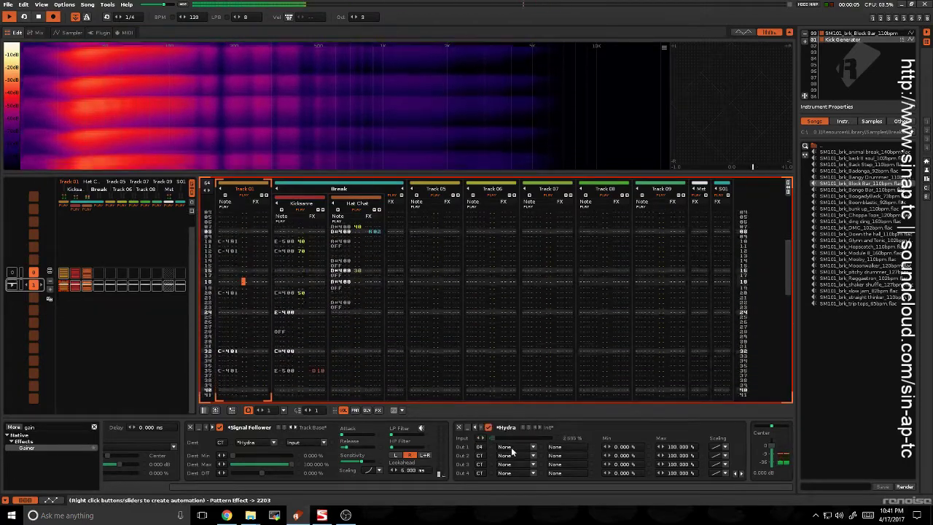
left_click(517, 446)
left_click(515, 439)
left_click(561, 447)
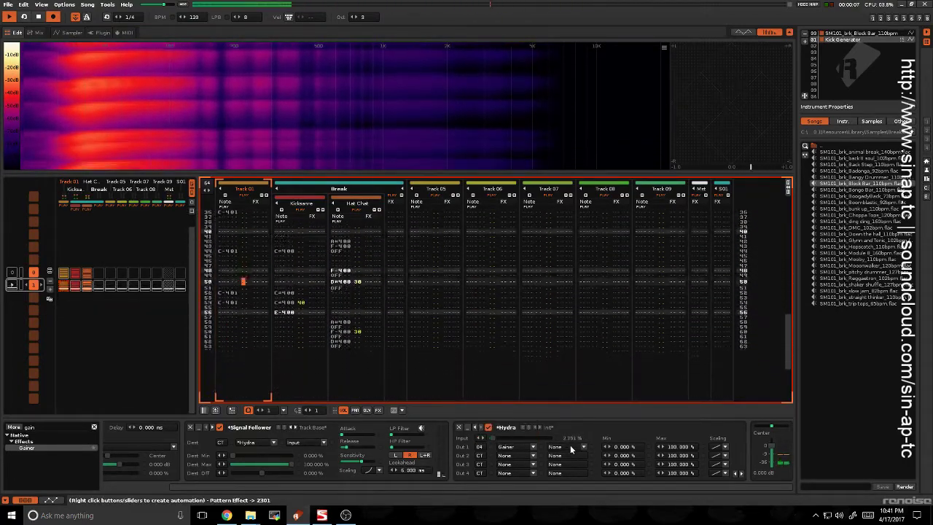
left_click(567, 431)
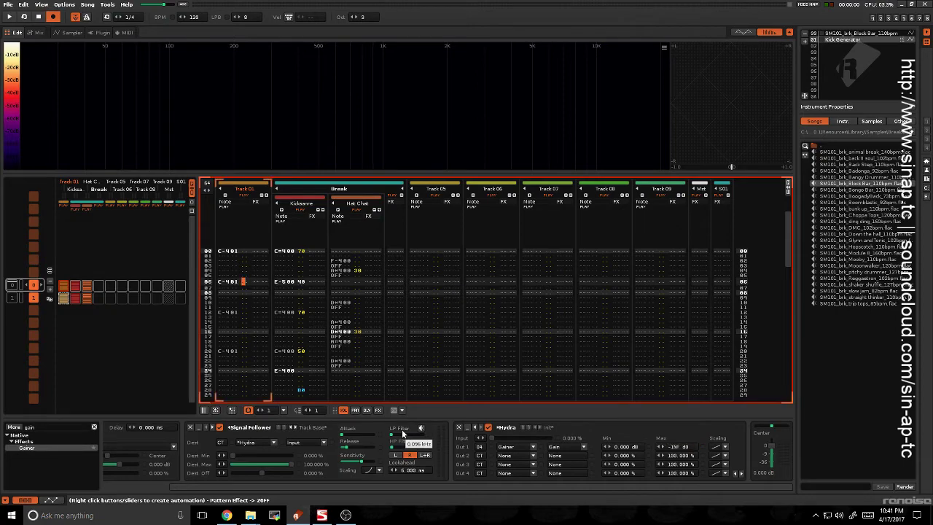
- Play the pattern and try different scaling curves for the Hydra's Out 1 on Track 01
key("space")
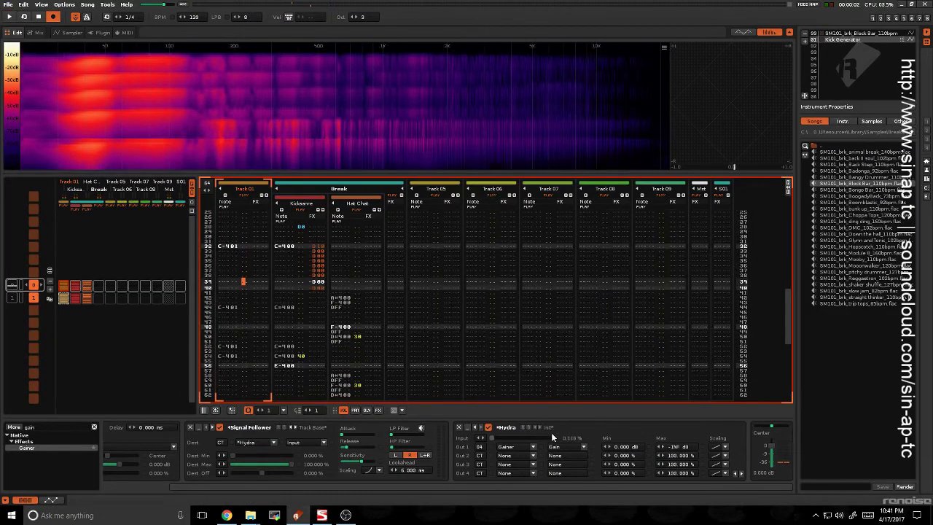
key("space")
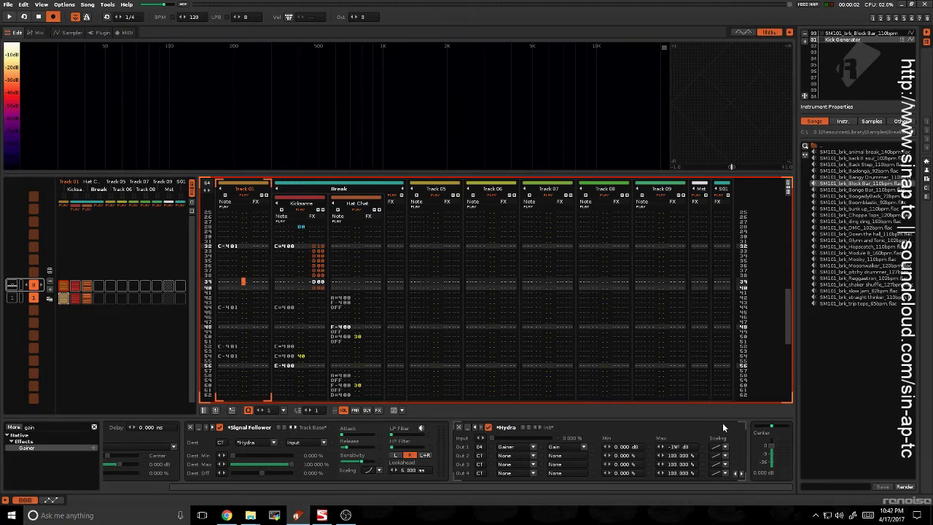
key("space")
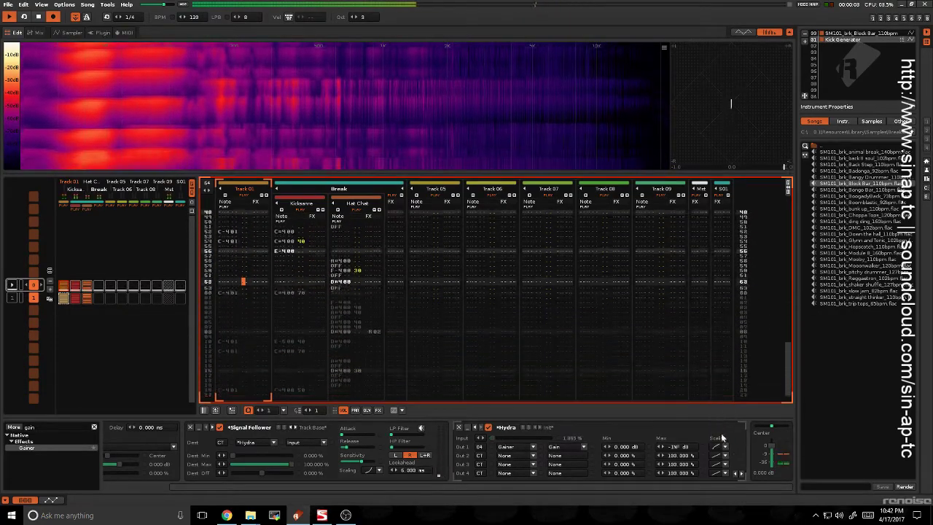
left_click(720, 436)
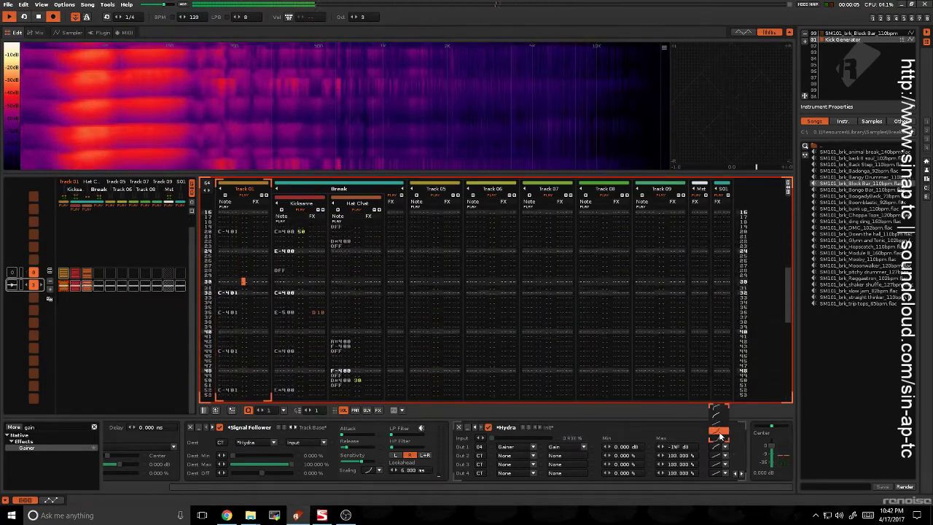
left_click(717, 409)
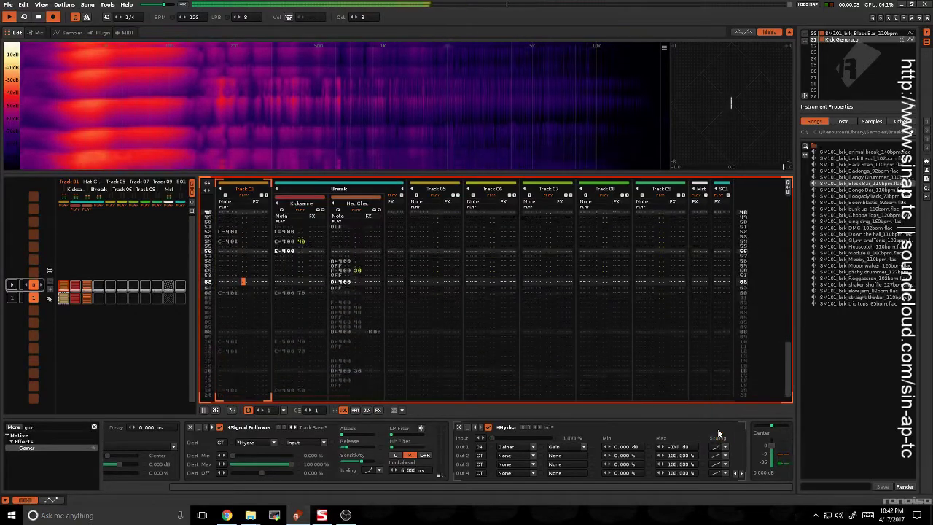
left_click(721, 446)
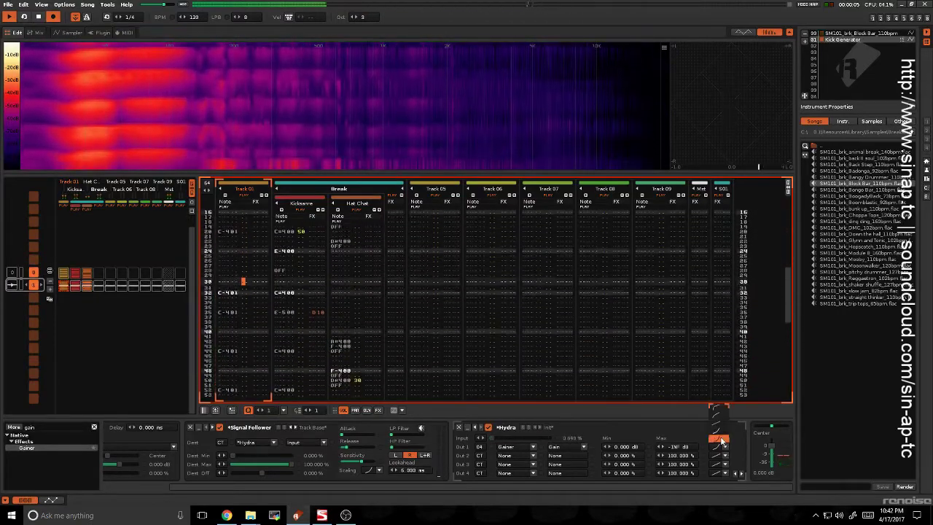
left_click(720, 439)
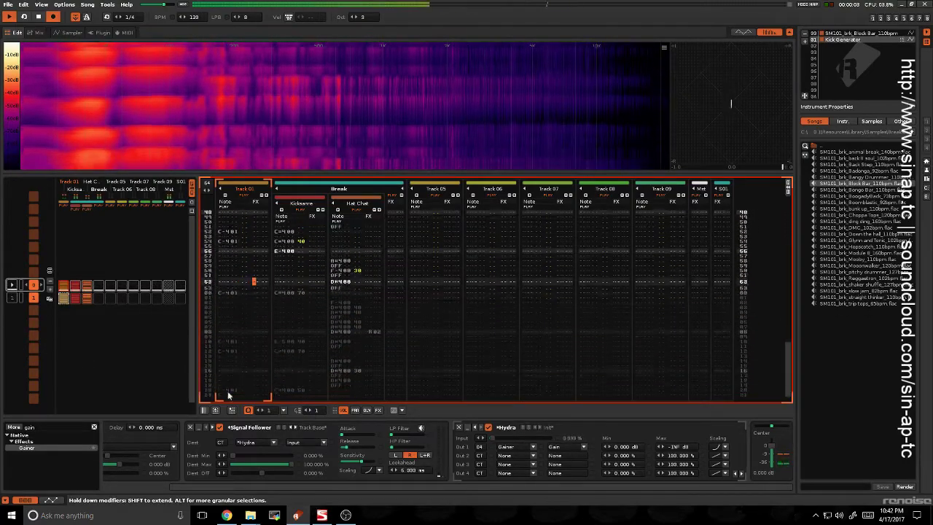
- Add an Analog Filter to the end of Track 01's effect chain with drive about 91.6 % and cutoff about 5.14 kHz
left_click(58, 427)
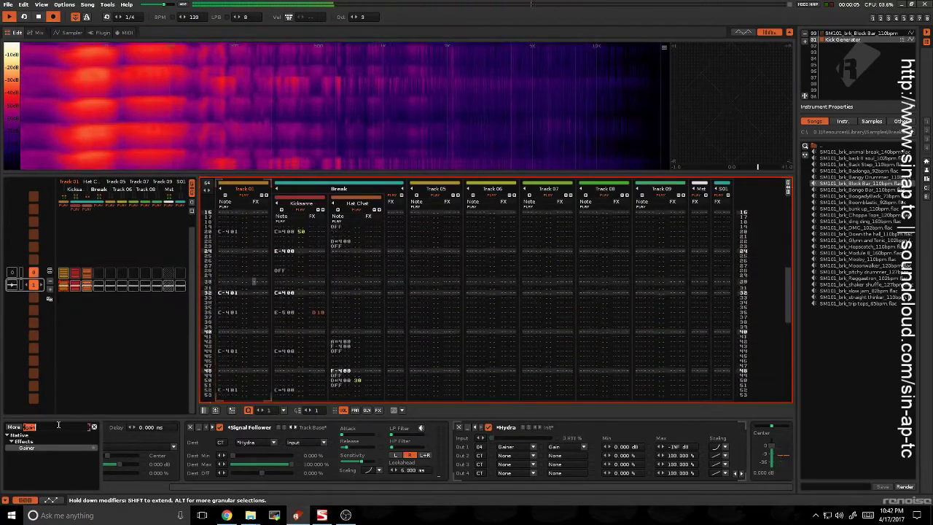
key("BackSpace")
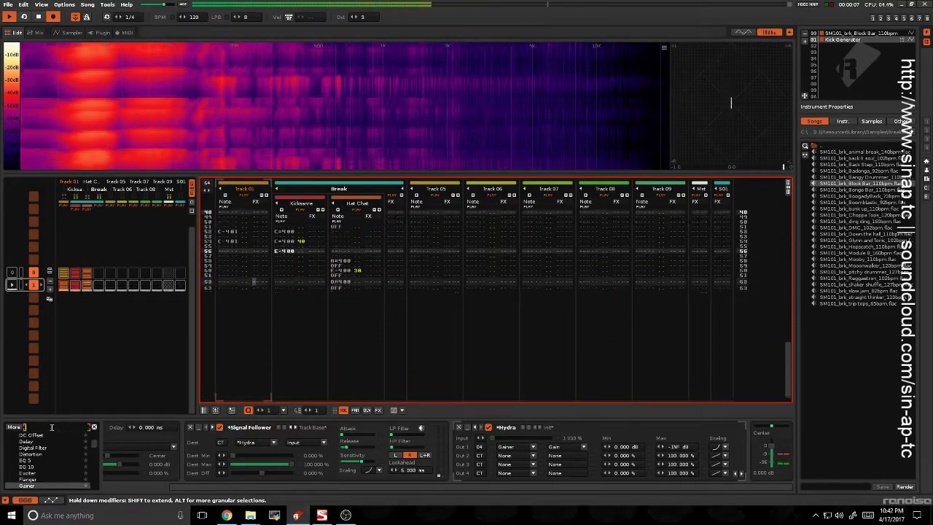
type("ana")
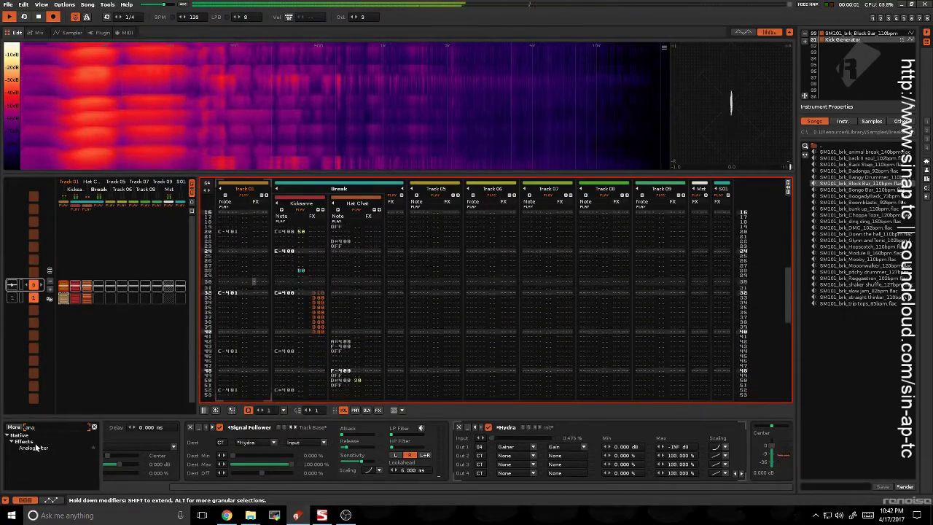
mouse_move(36, 447)
left_mouse_down()
mouse_move(598, 471)
mouse_move(313, 446)
mouse_move(510, 441)
mouse_move(677, 453)
mouse_move(530, 438)
mouse_move(692, 475)
mouse_move(600, 487)
mouse_move(719, 477)
mouse_move(764, 488)
left_mouse_up()
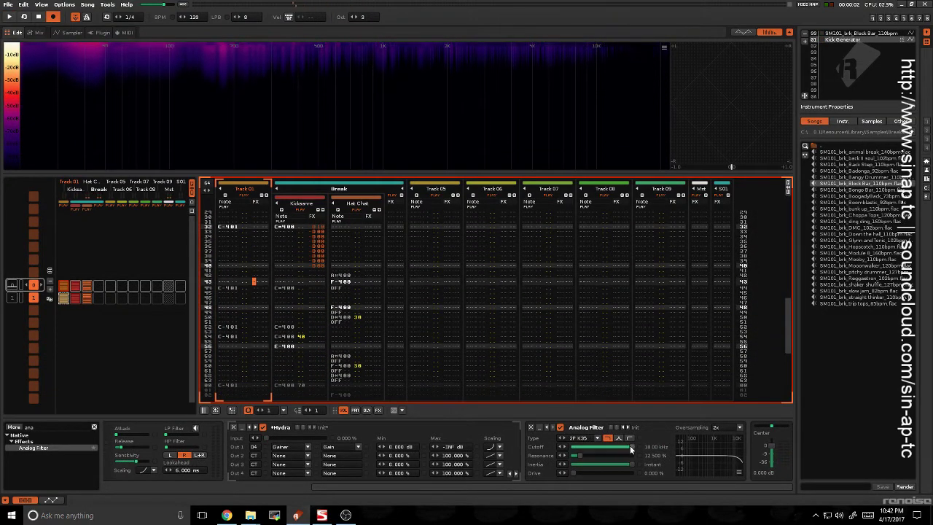
key("space")
left_click_drag(573, 472, 625, 473)
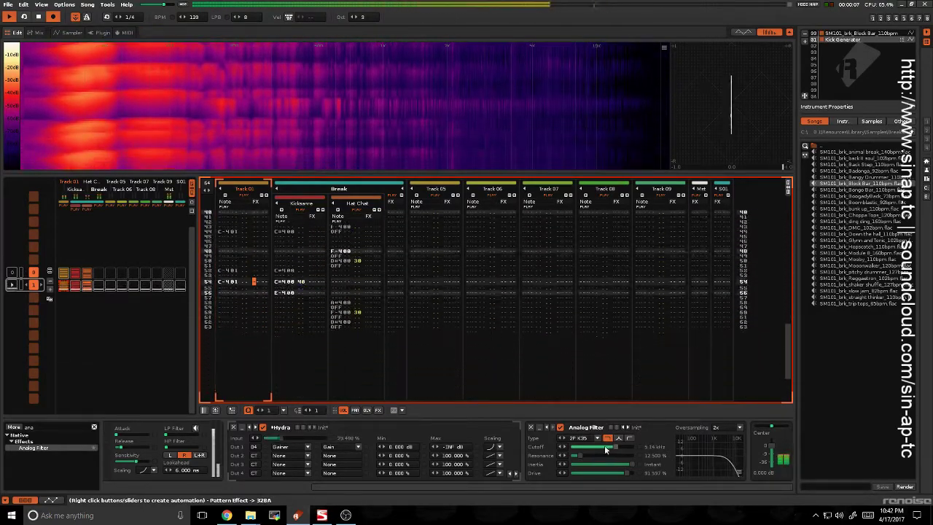
- Add a high-pass Analog Filter before the Gainer on the Break track, with resonance about 93.7 % and drive about 90.4 %
left_click(390, 336)
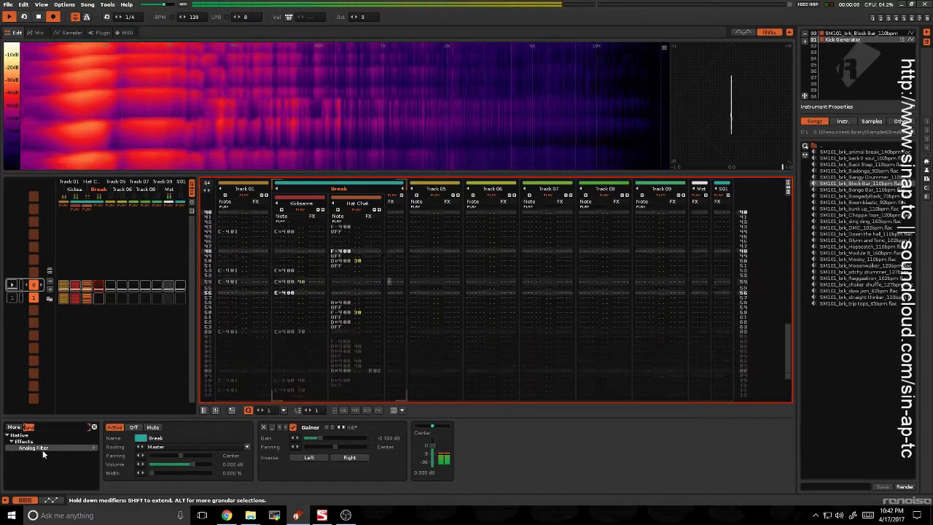
left_click_drag(42, 450, 353, 473)
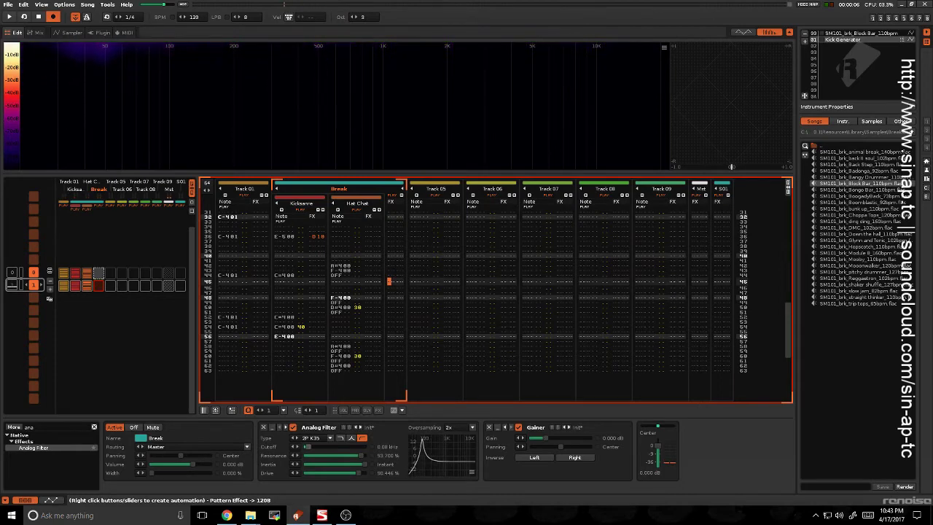
left_click(255, 348)
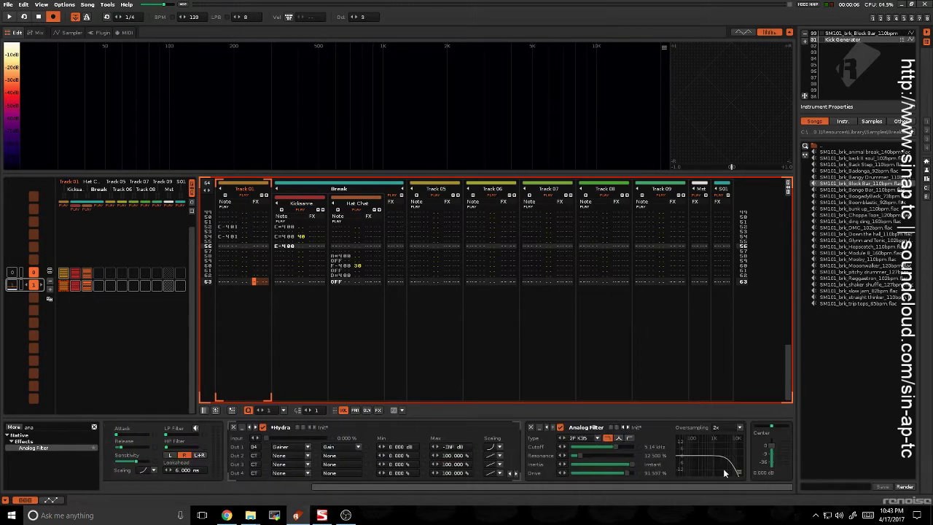
left_click(371, 309)
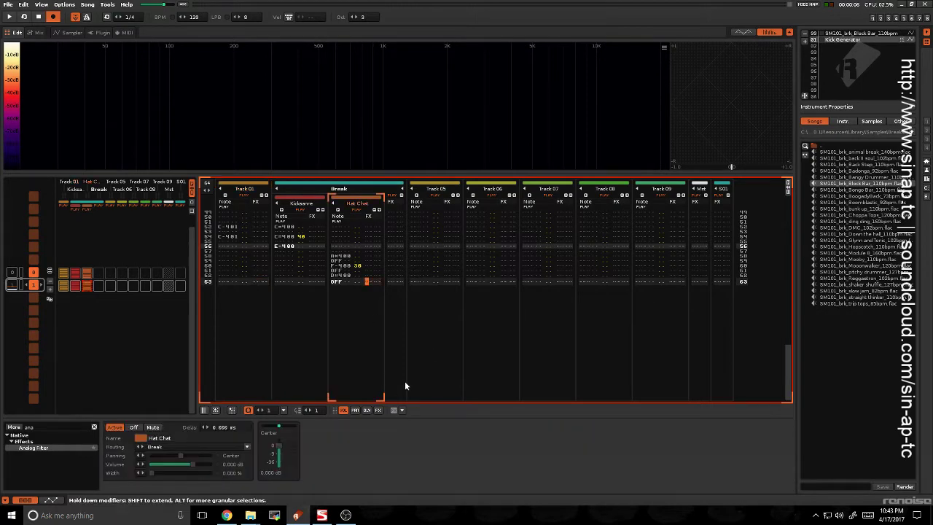
- Route Out 2 of Track 01's Hydra to the Cutoff parameter of the Break track's Analog Filter
left_click(228, 284)
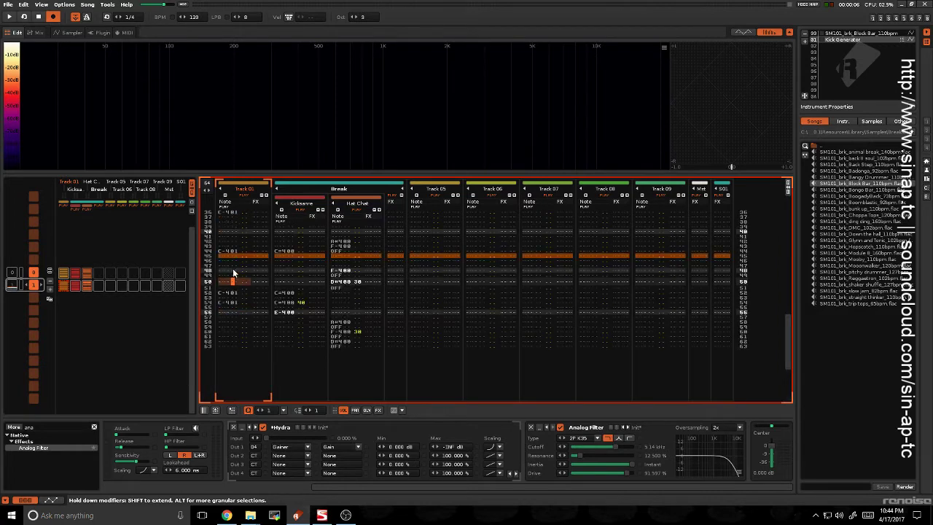
key("space")
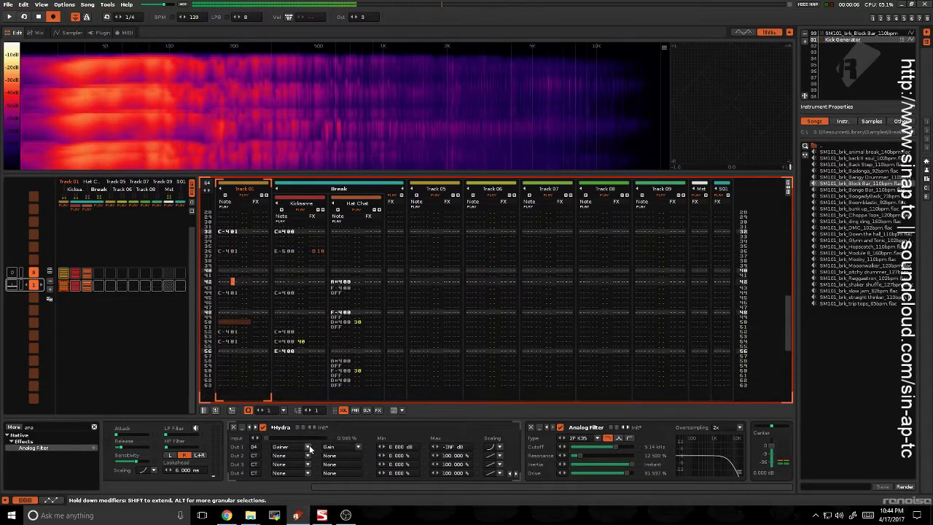
left_click(284, 456)
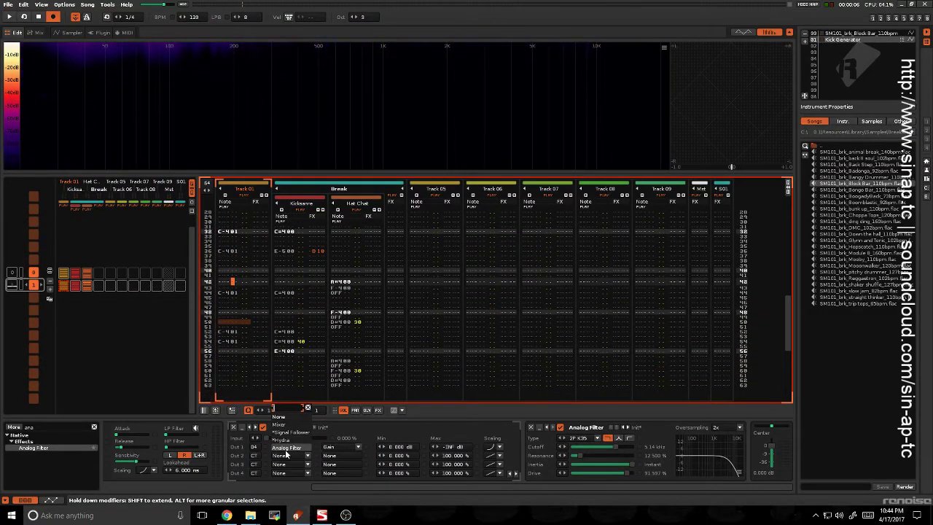
left_click(287, 454)
left_click(295, 460)
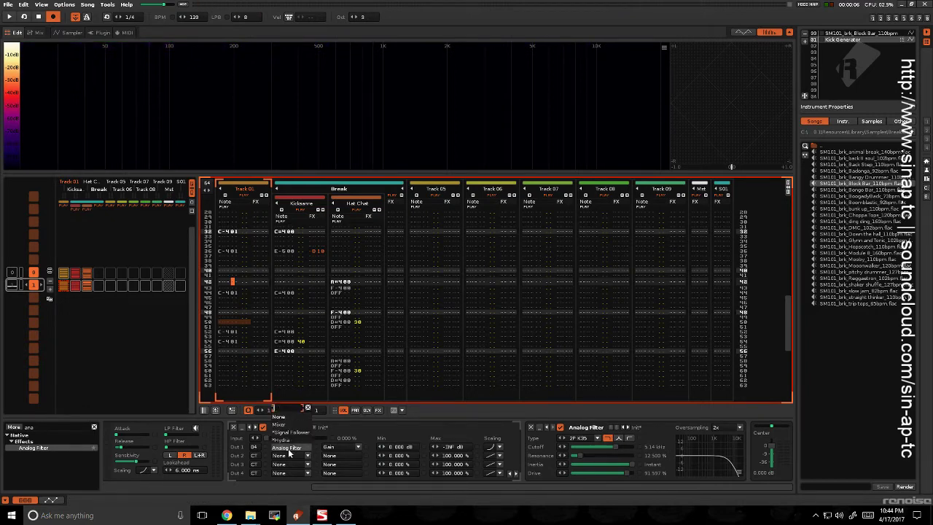
left_click(288, 447)
left_click(336, 456)
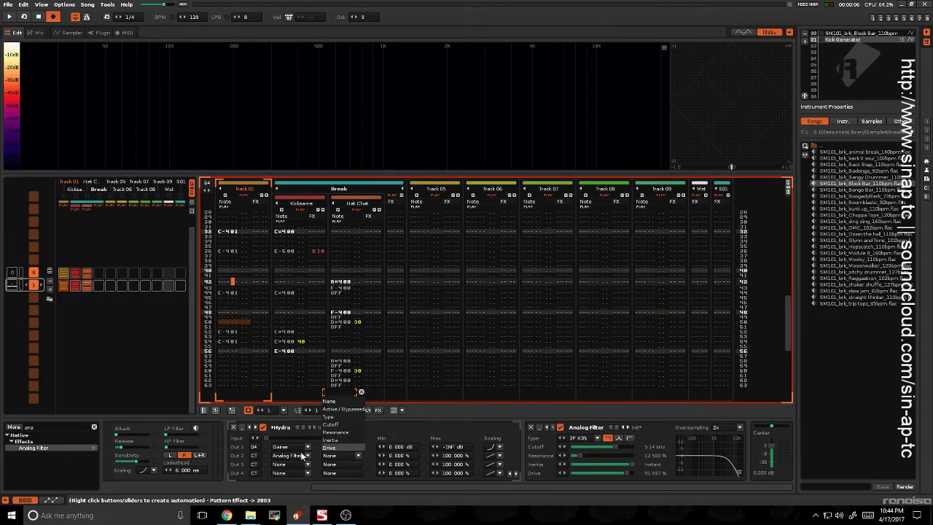
left_click(255, 457)
left_click(254, 456)
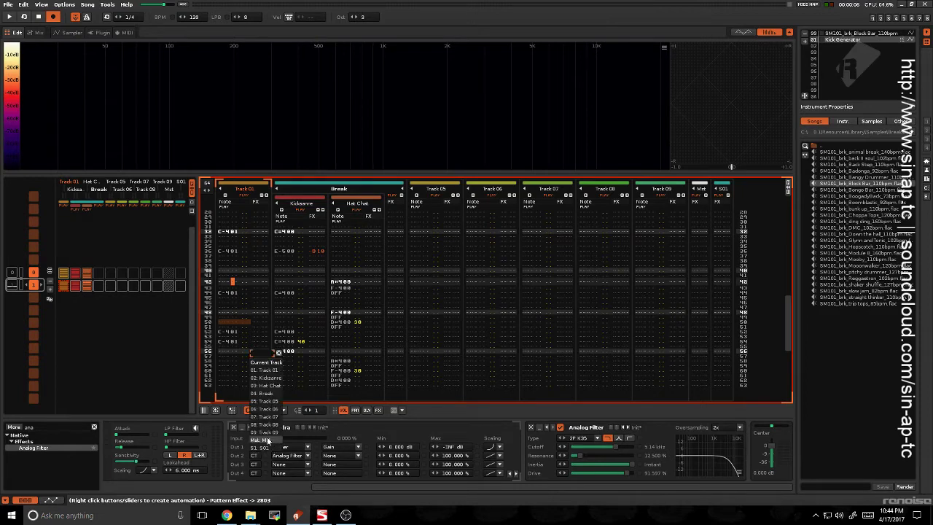
left_click(266, 392)
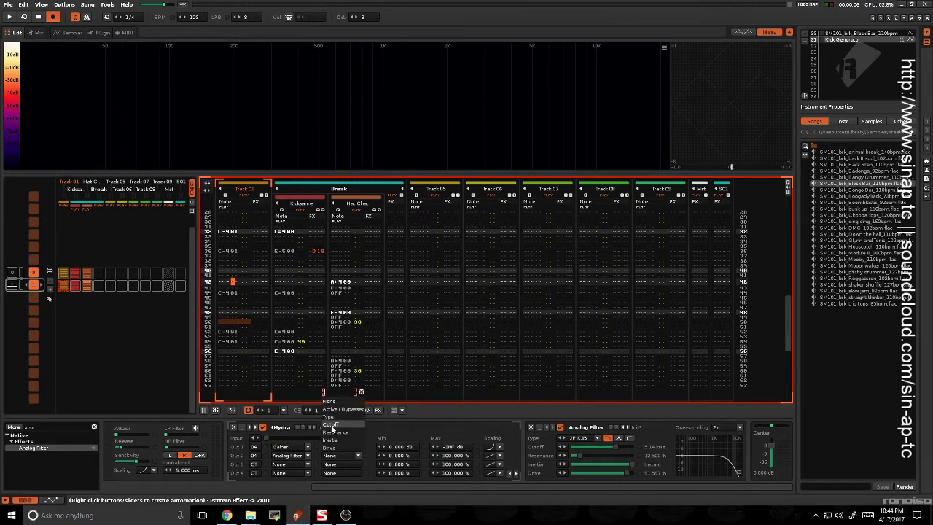
- Play the pattern and check how the Break track's Analog Filter cutoff responds to the kick
key("space")
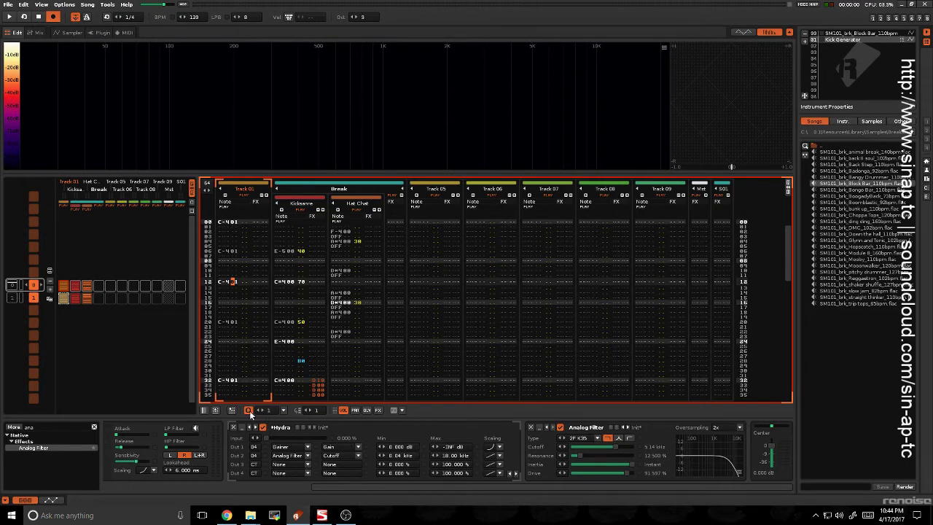
left_click(370, 294)
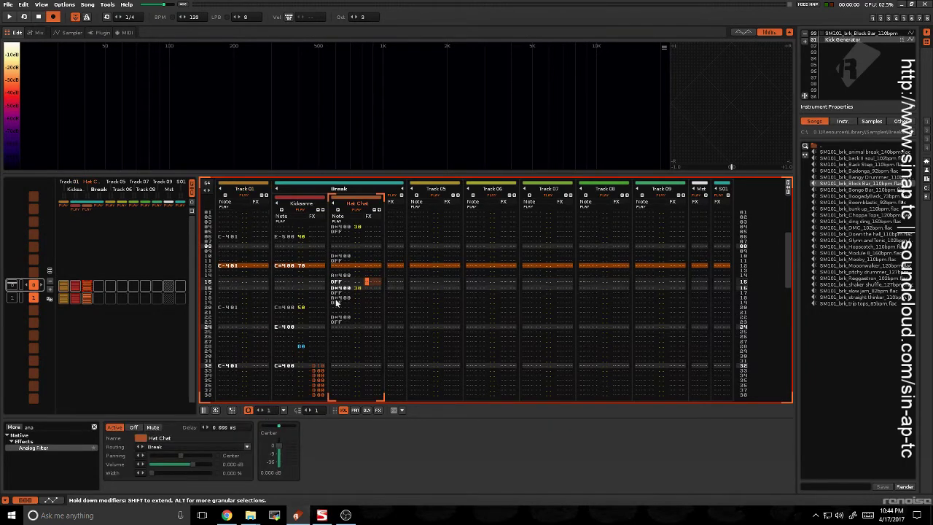
left_click(397, 280)
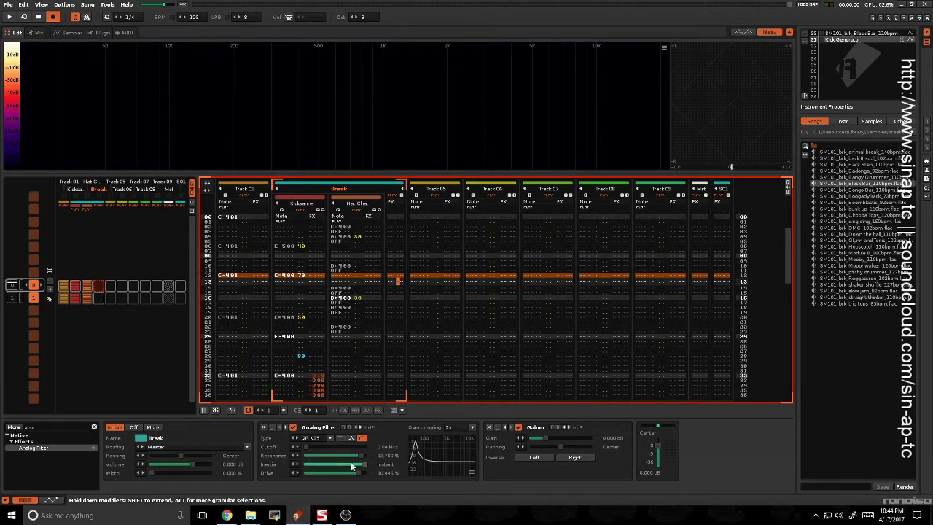
key("space")
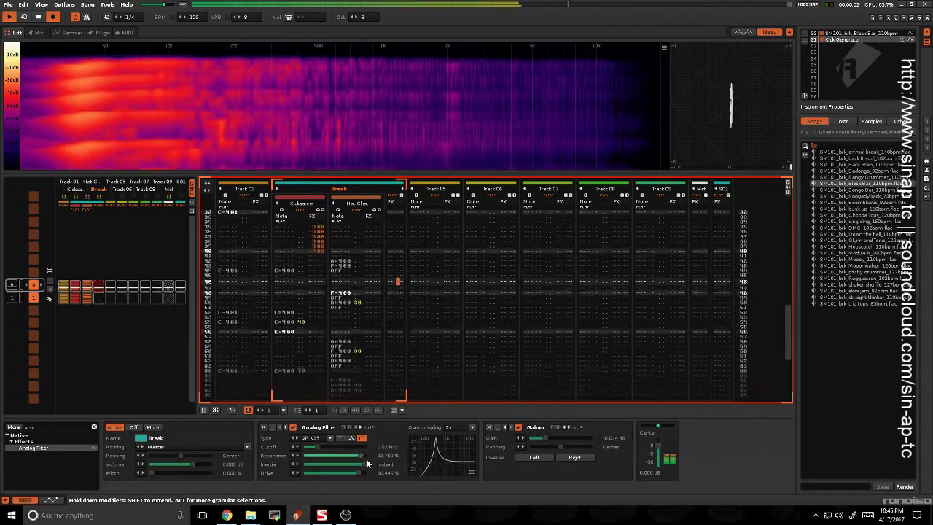
- Try inverting the Hydra's Out 2 cutoff range, with a minimum of 18.00 kHz and a maximum of 0.04 kHz
left_click(234, 330)
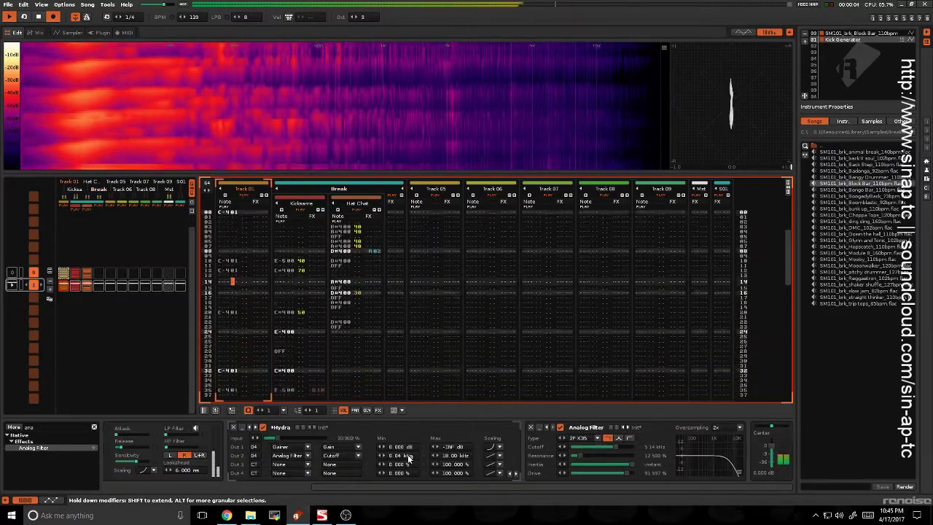
left_click_drag(399, 455, 400, 455)
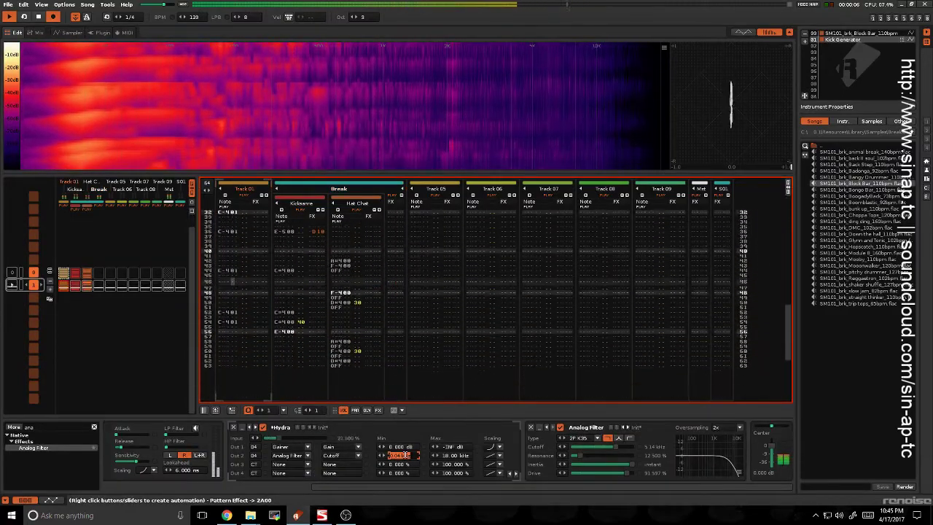
left_click(452, 455)
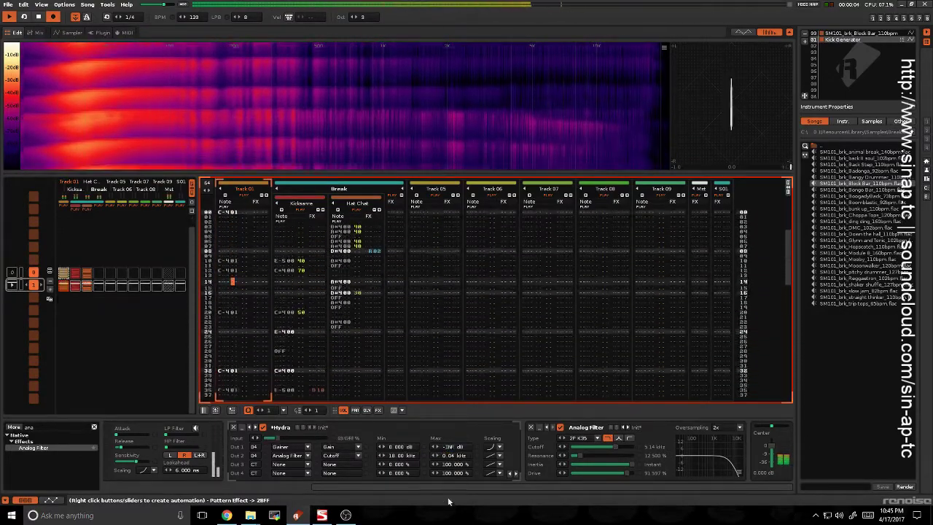
- Narrow the Hydra's Out 2 cutoff range to a 0.05 kHz minimum and a 0.19 kHz maximum, and check the Break track's filter
left_click_drag(409, 451, 453, 448)
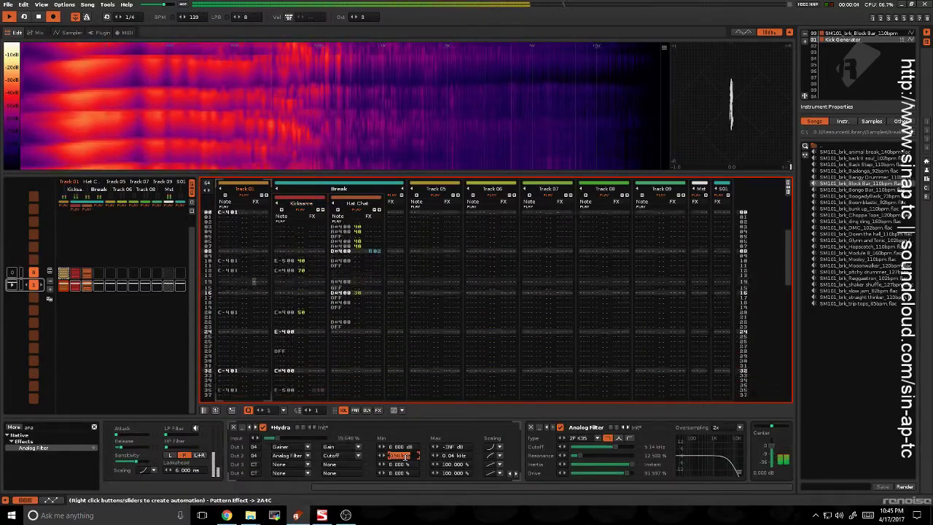
double_click(452, 455)
key("Return")
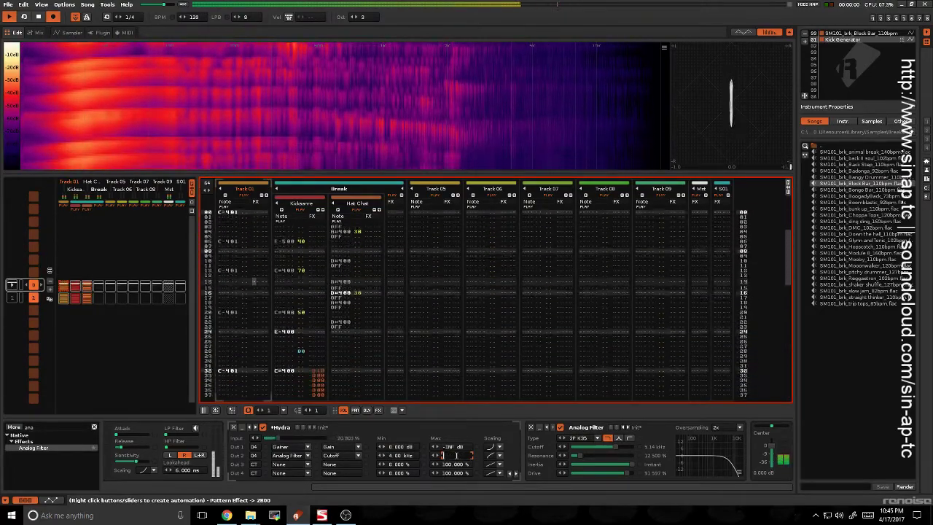
left_click_drag(452, 455, 433, 462)
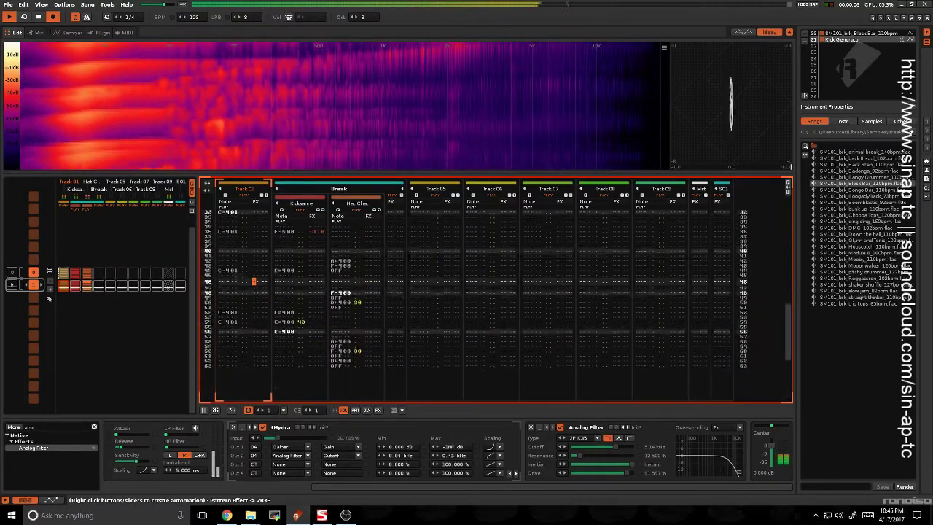
left_click(500, 446)
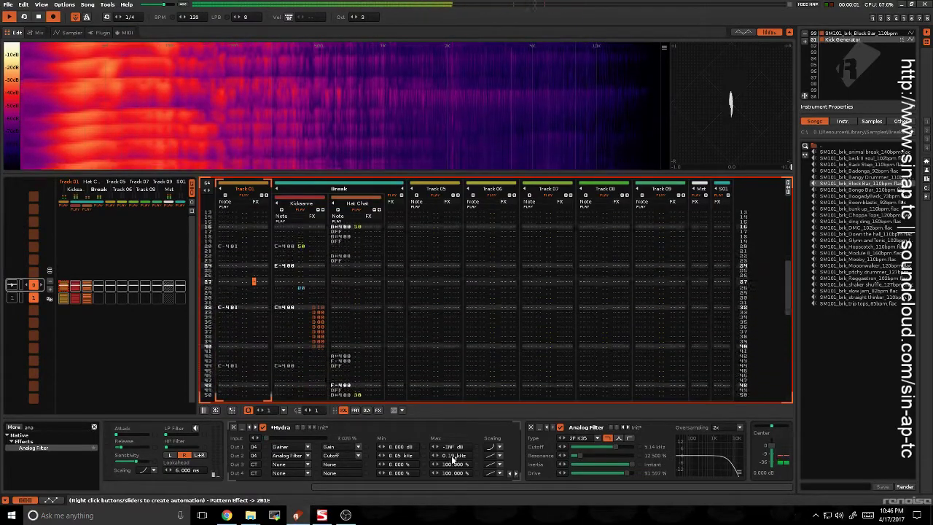
left_click(398, 386)
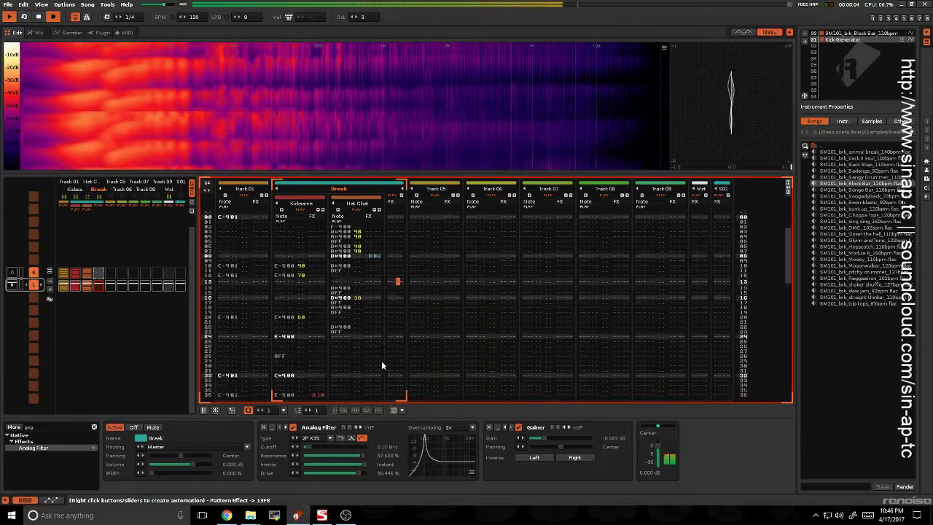
- Try different scaling curves for Out 2 of Track 01's Hydra while playing, and check the Break track's Analog Filter
left_click(248, 318)
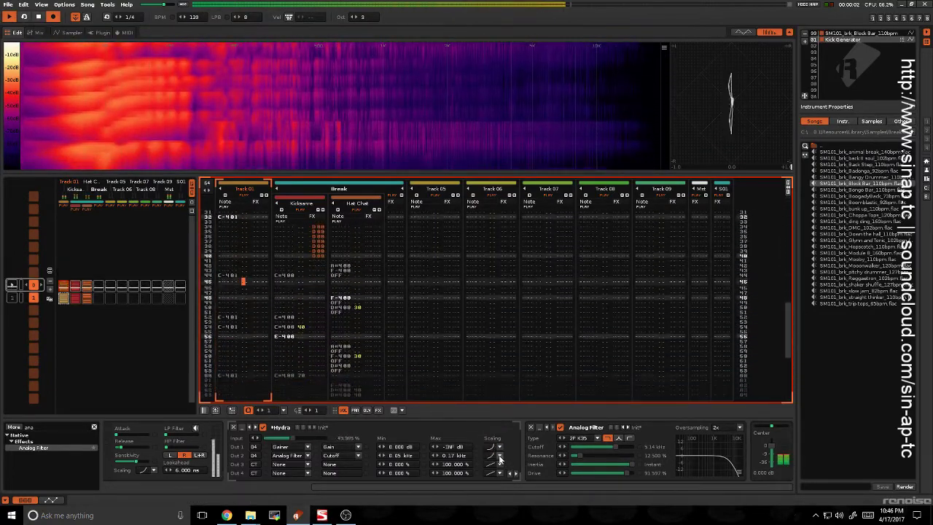
left_click(499, 456)
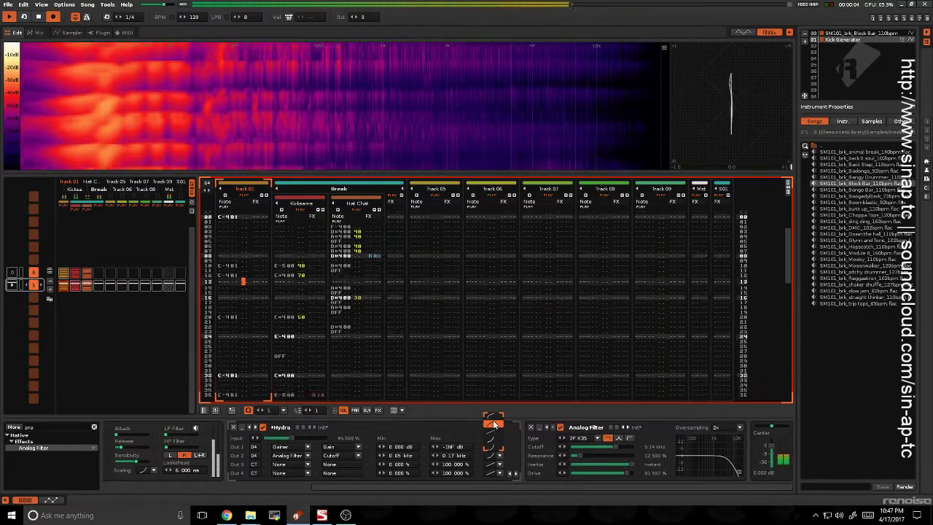
left_click(495, 425)
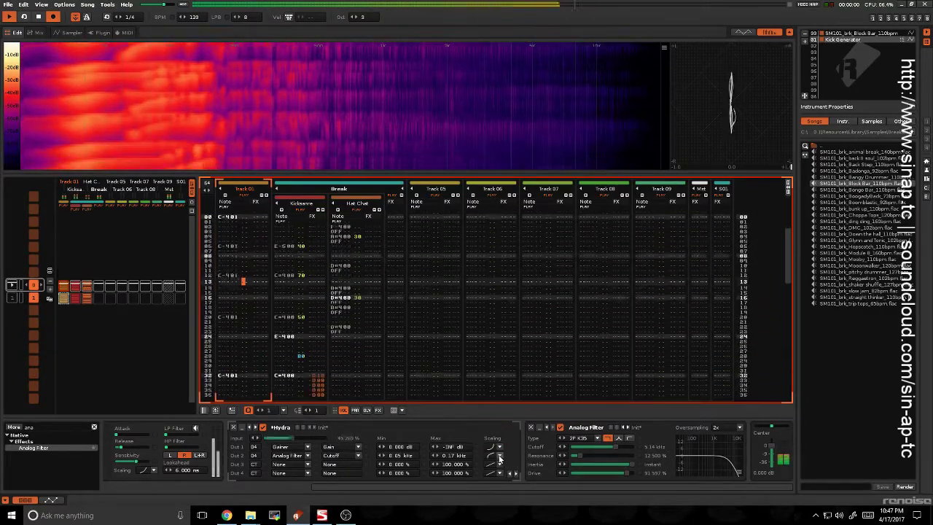
left_click(497, 446)
left_click(494, 434)
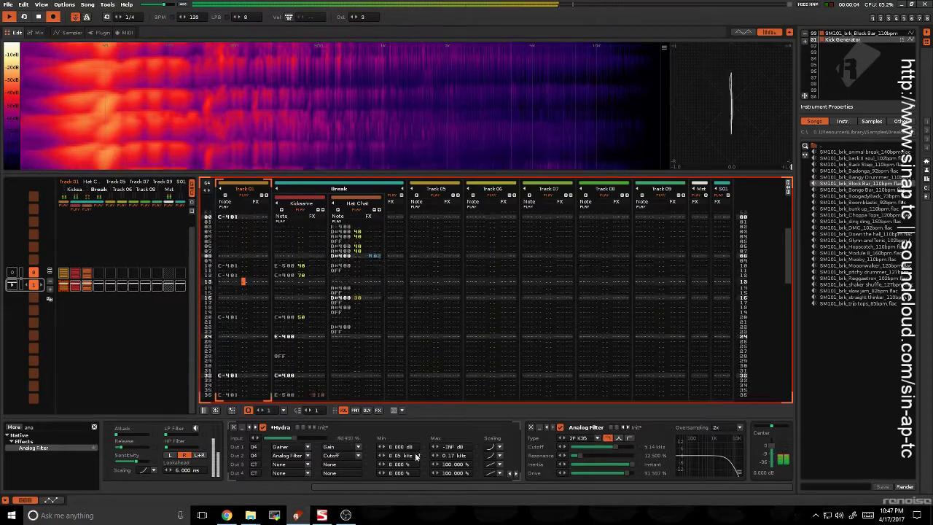
left_click(398, 298)
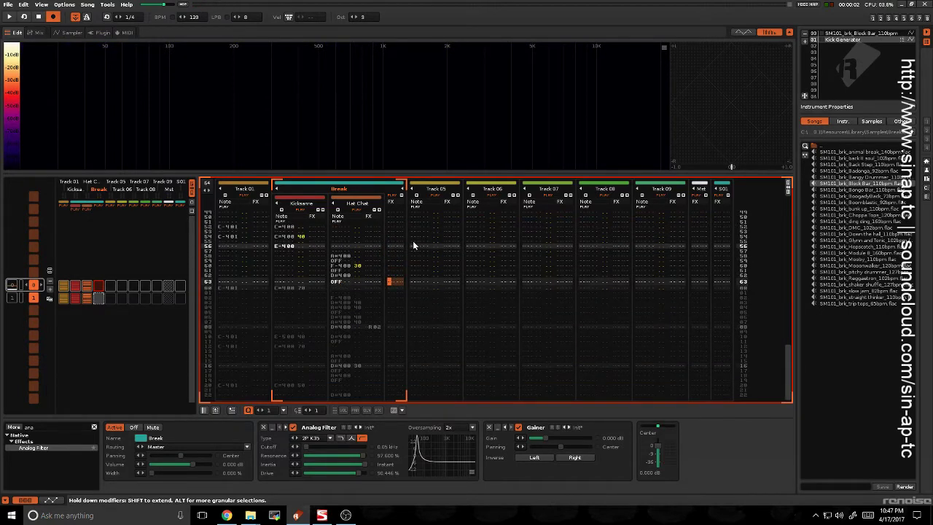
- Enter a C-4 note of the Block Bar break (instrument 00) on line 00 of Track 05, play it, and solo the track
left_click(424, 277)
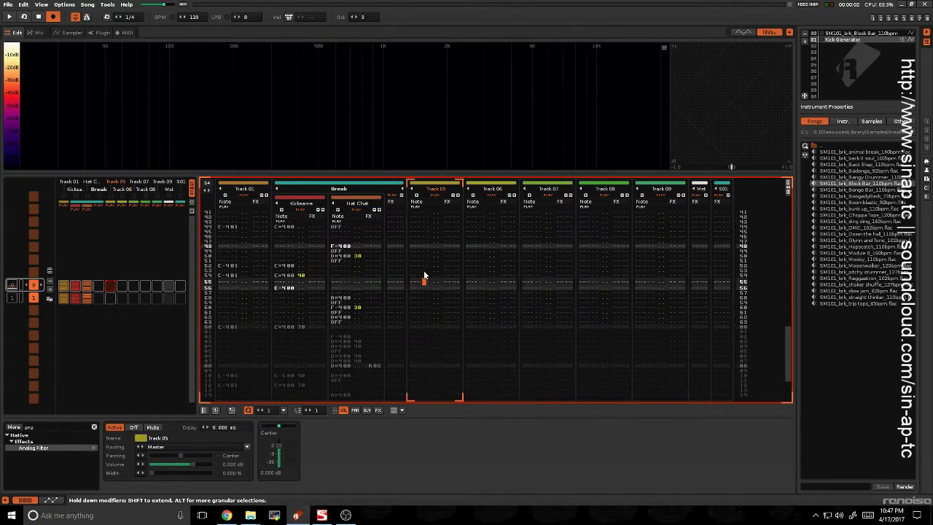
key("space")
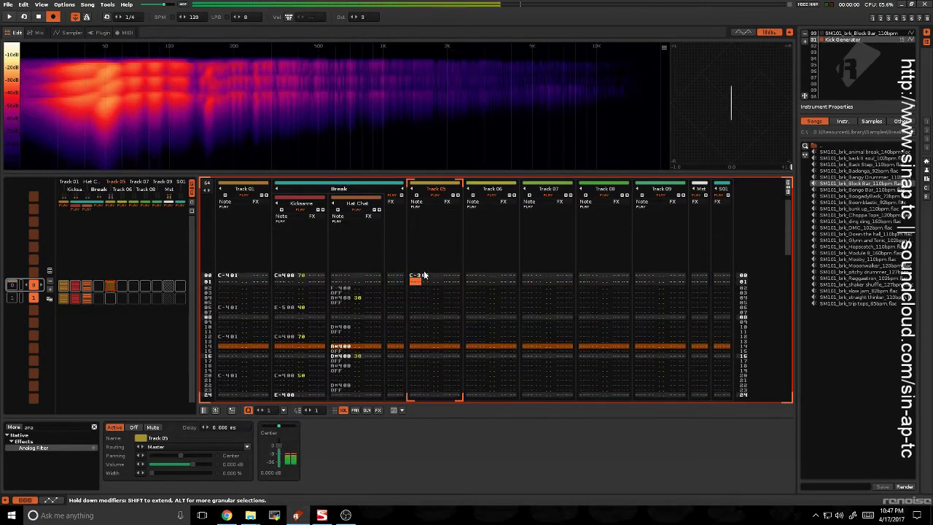
key("z")
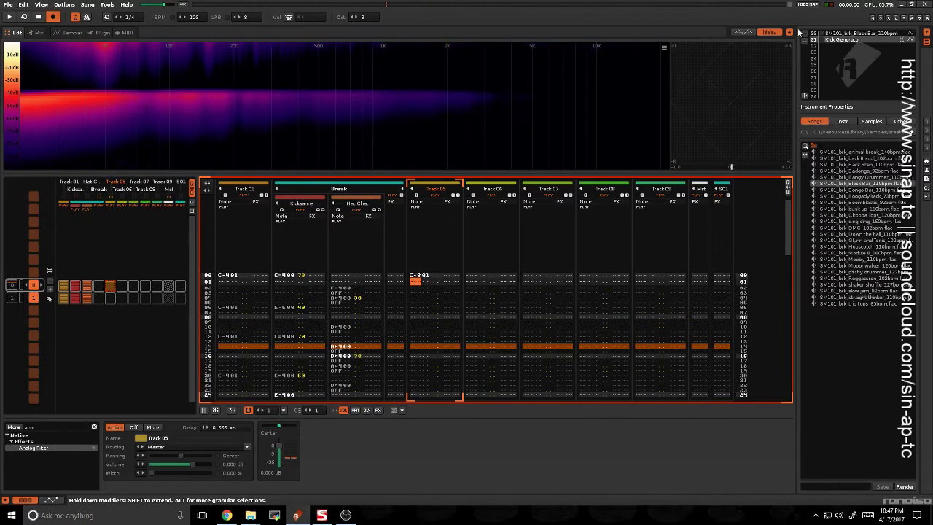
key("Up")
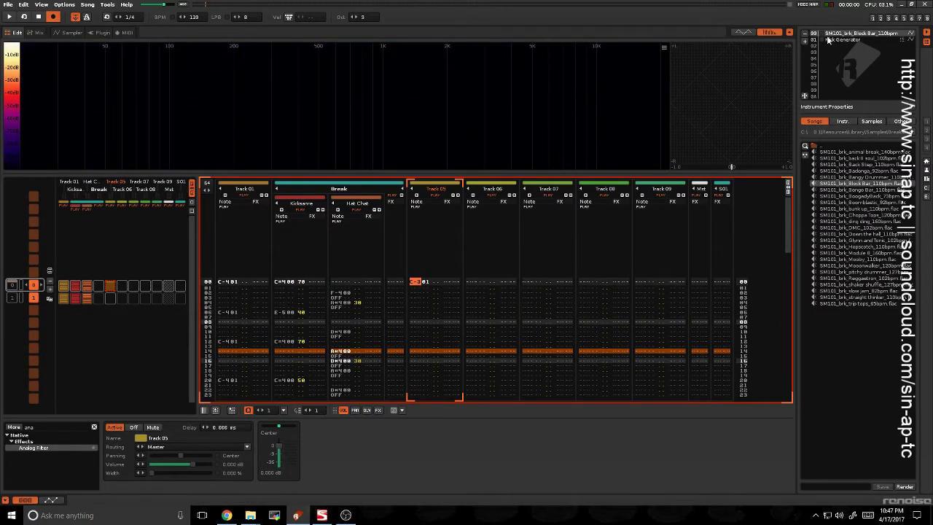
key("q")
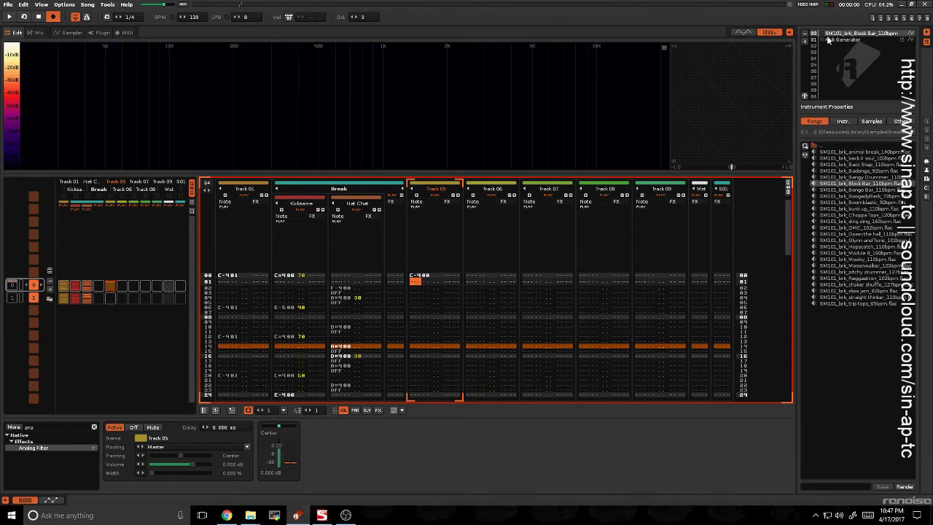
key("space")
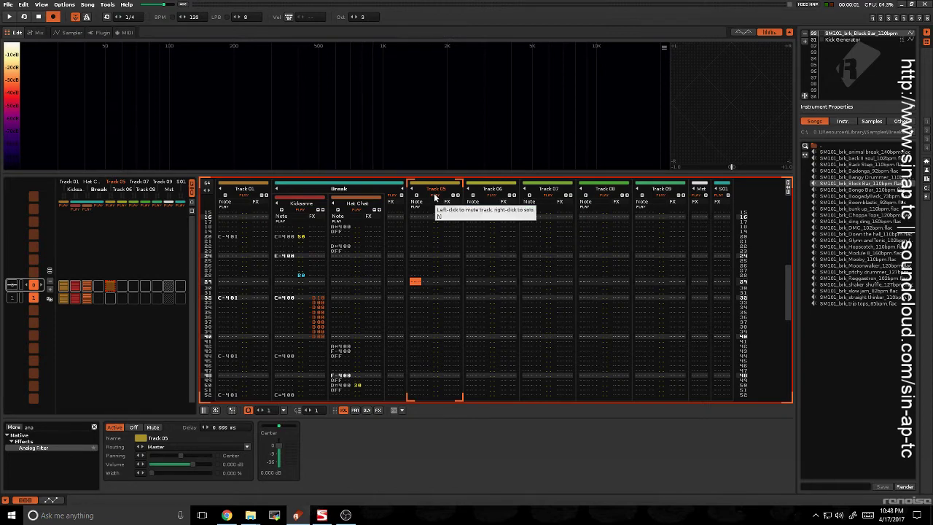
right_click(435, 197)
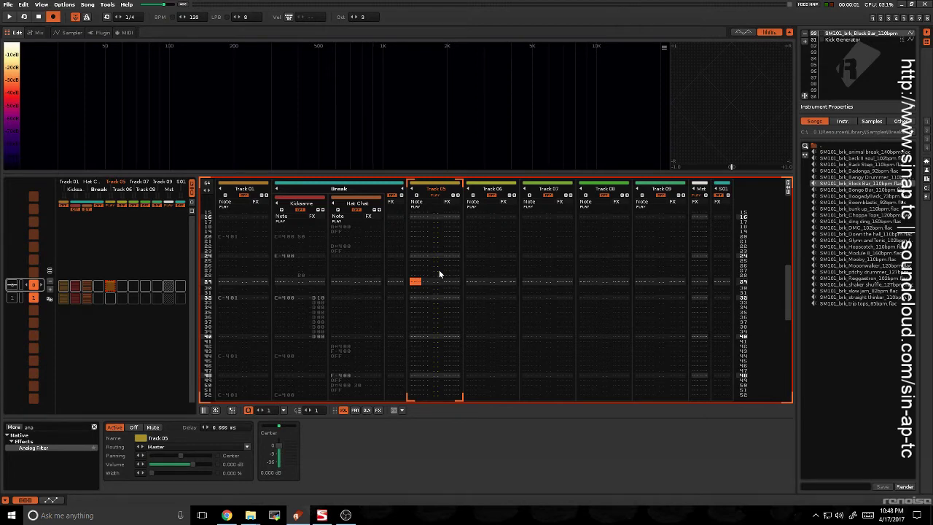
- Examine the slice markers in the Block Bar break's waveform, and return to the pattern editor
left_click(73, 33)
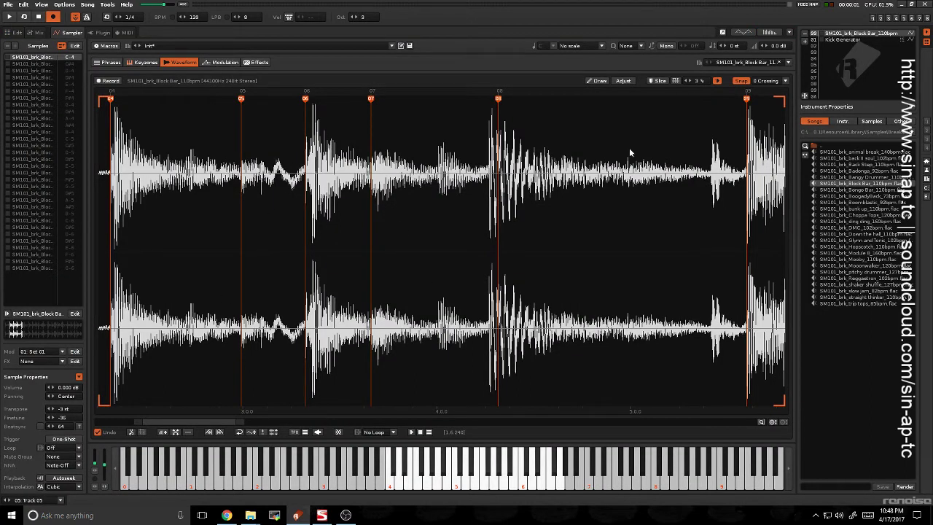
left_click(831, 45)
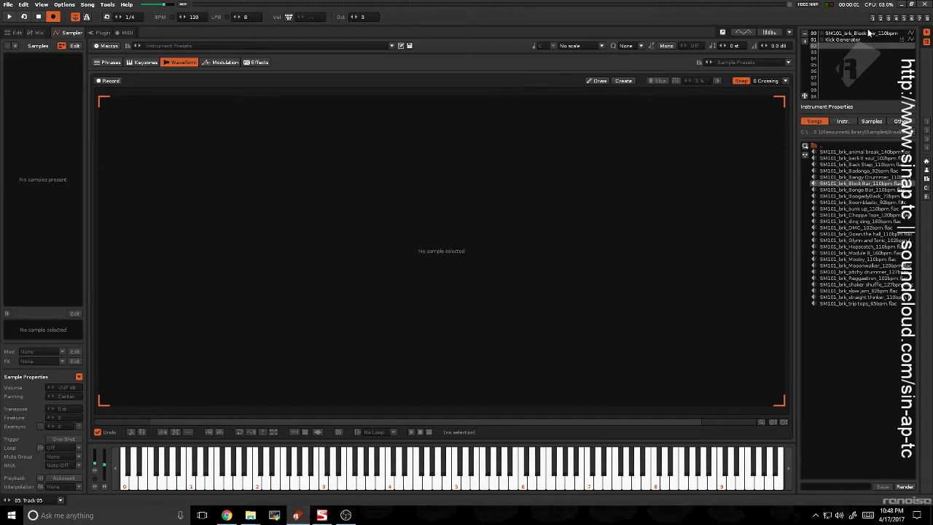
left_click(869, 32)
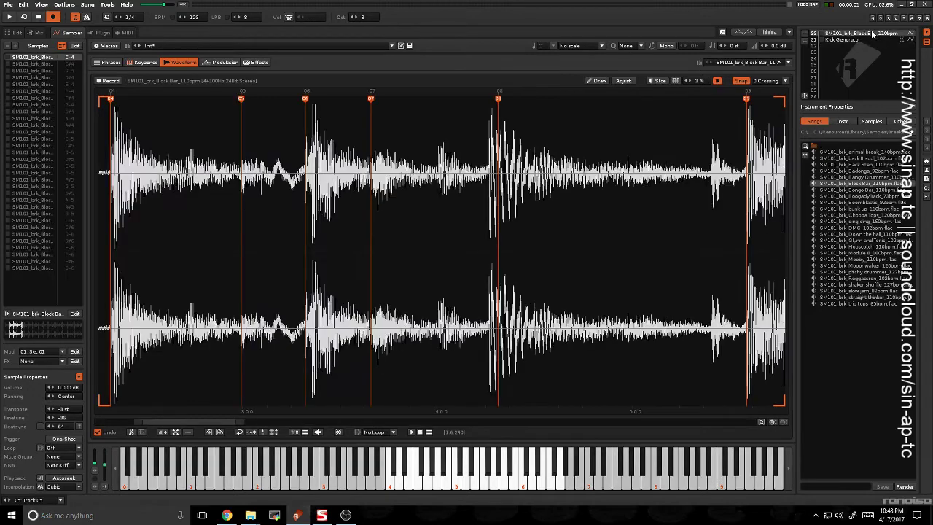
left_click(18, 33)
- Add the slice-trigger command 0S00 to the C-4 note on line 00 of Track 05
scroll(449, 215, "up", 5)
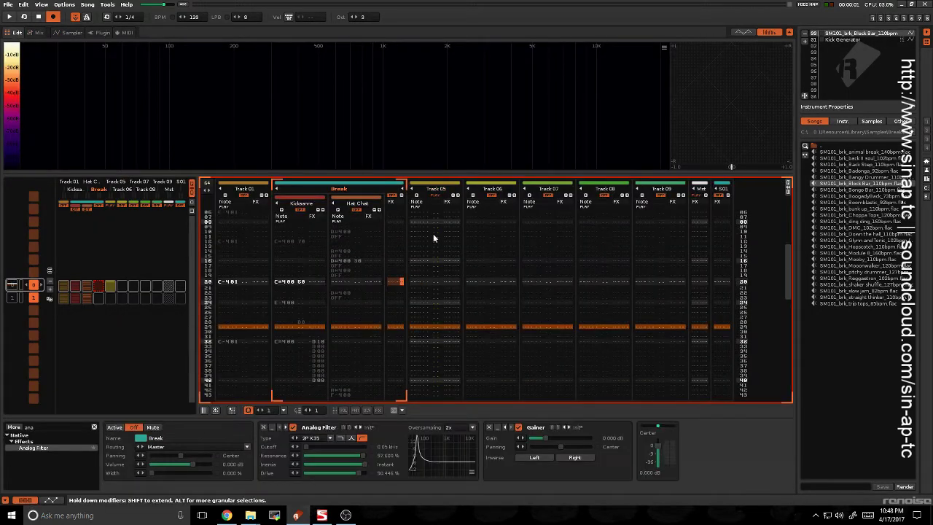
left_click(433, 233)
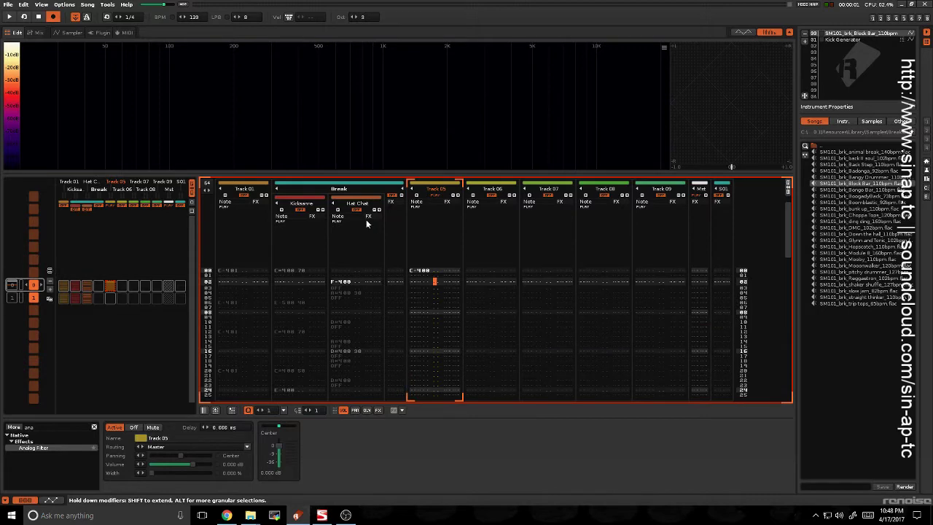
key("Right")
key("Right")
key("Left")
key("Up")
key("Up")
key("Up")
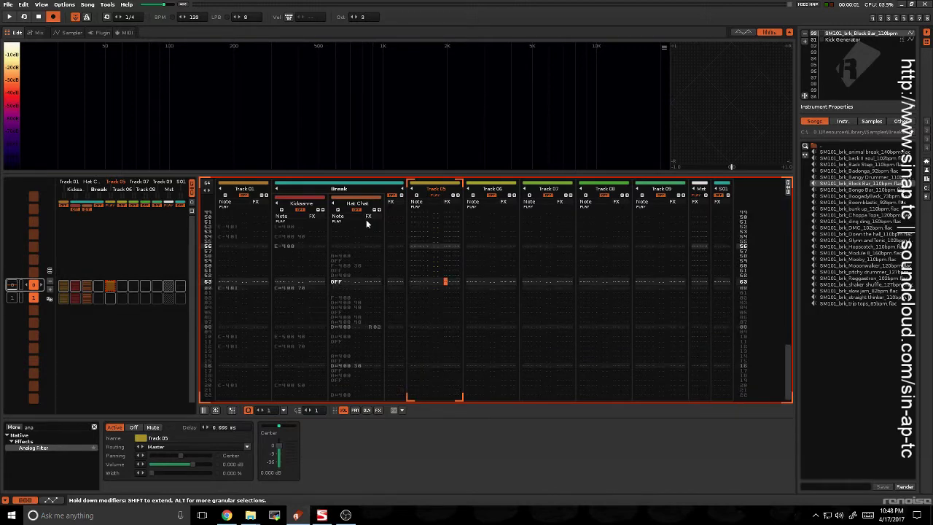
key("Right")
key("Down")
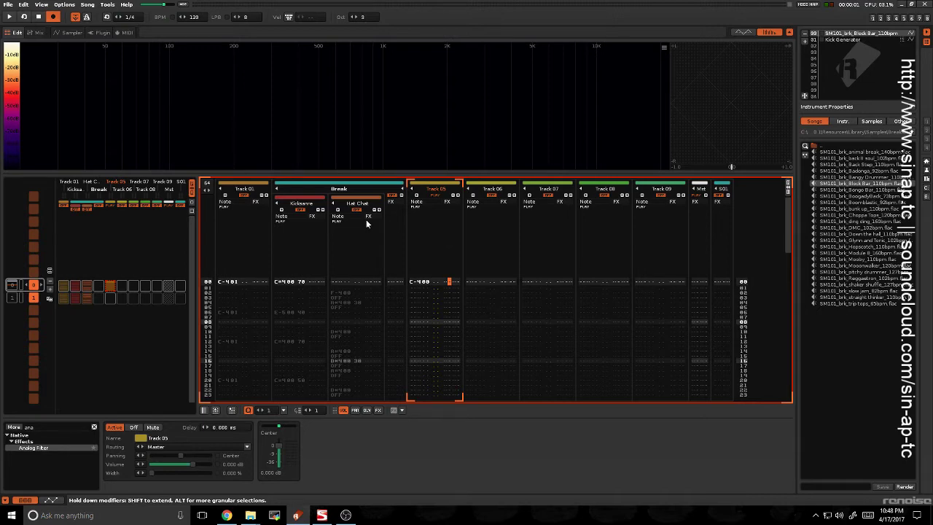
type("00")
key("Up")
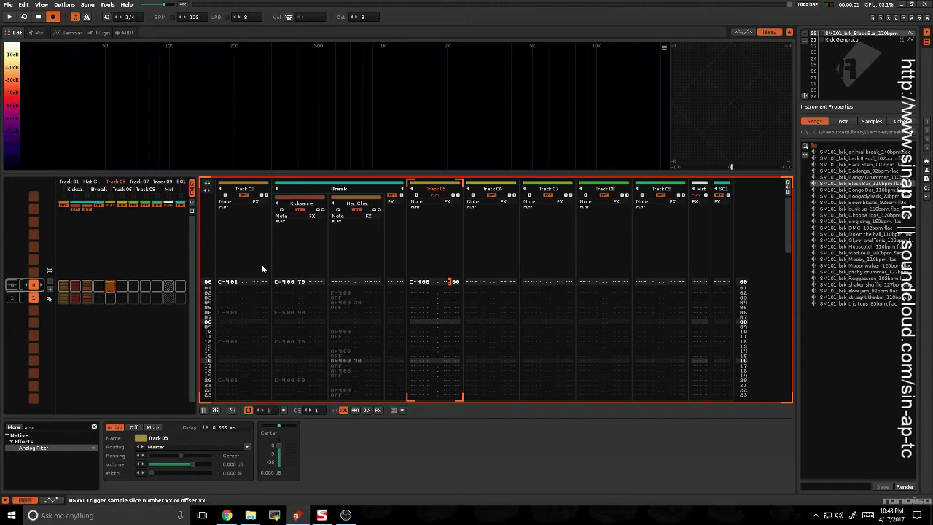
- Load SM101_brk_BoogadyBack_73bpm into the empty instrument slot 02 and audition the sample
left_click(70, 33)
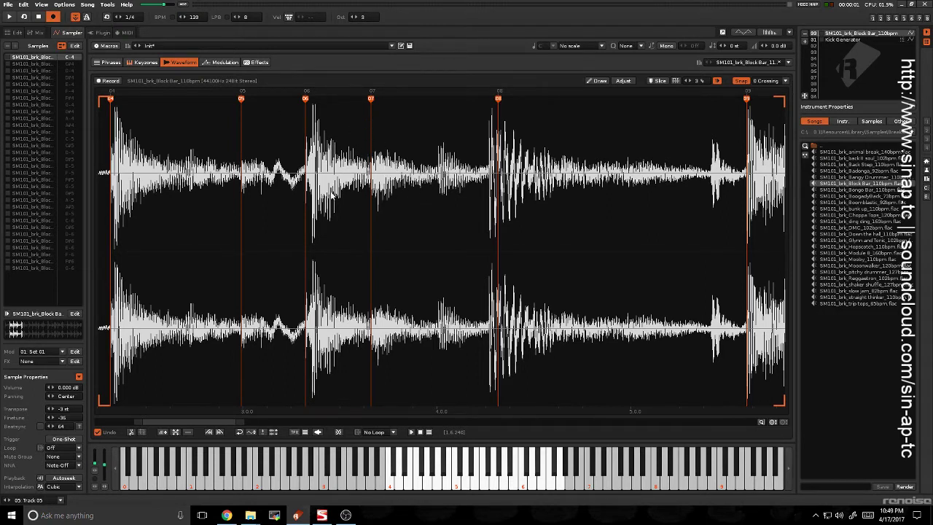
left_click(831, 46)
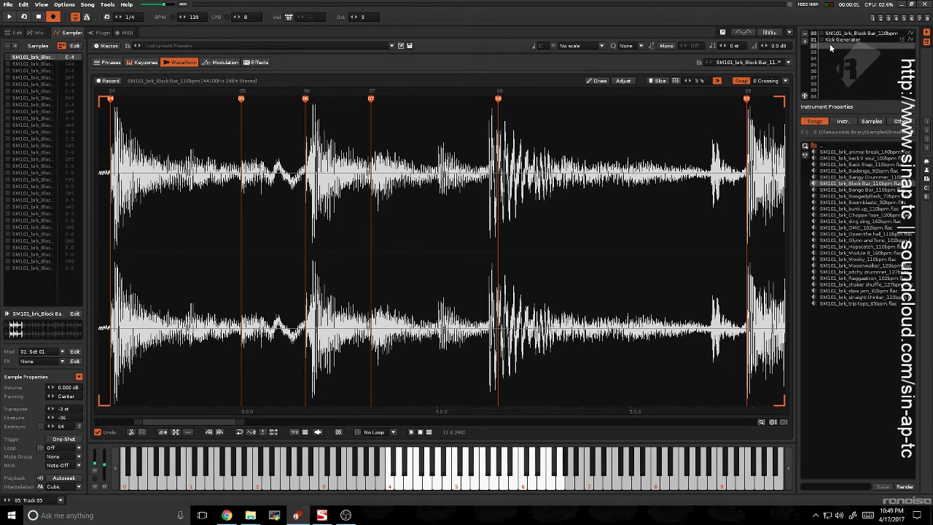
left_click(845, 34)
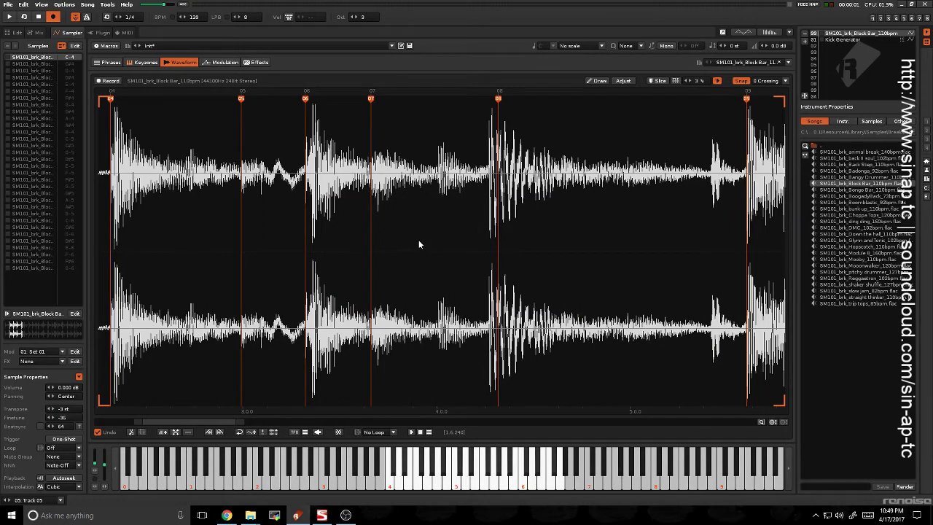
left_click(838, 47)
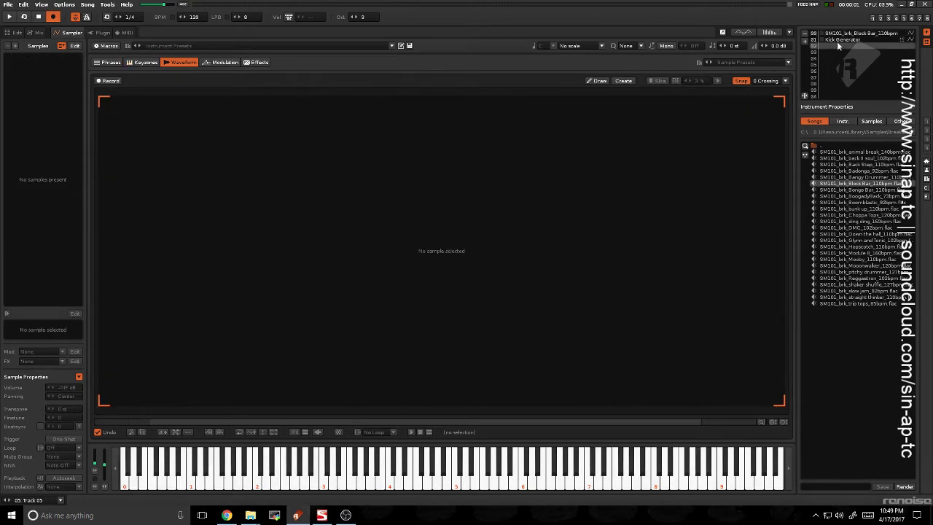
double_click(870, 196)
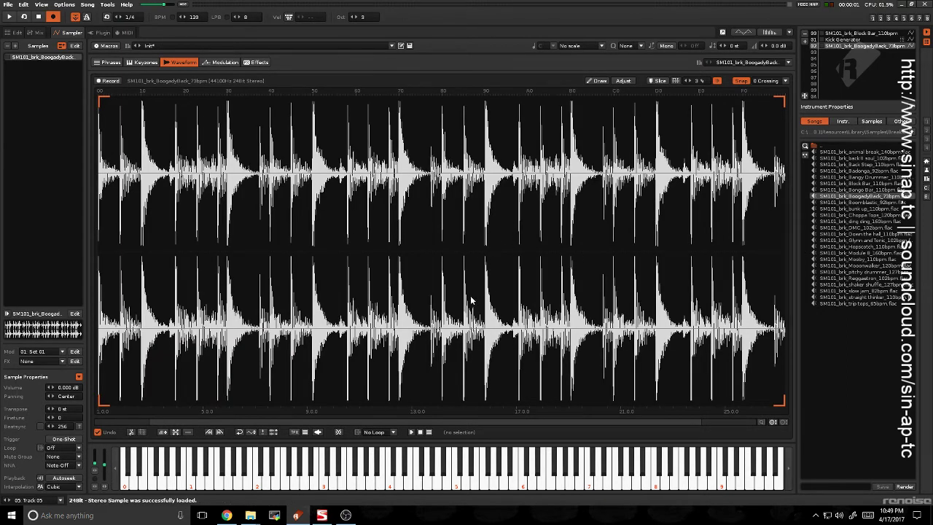
key("q")
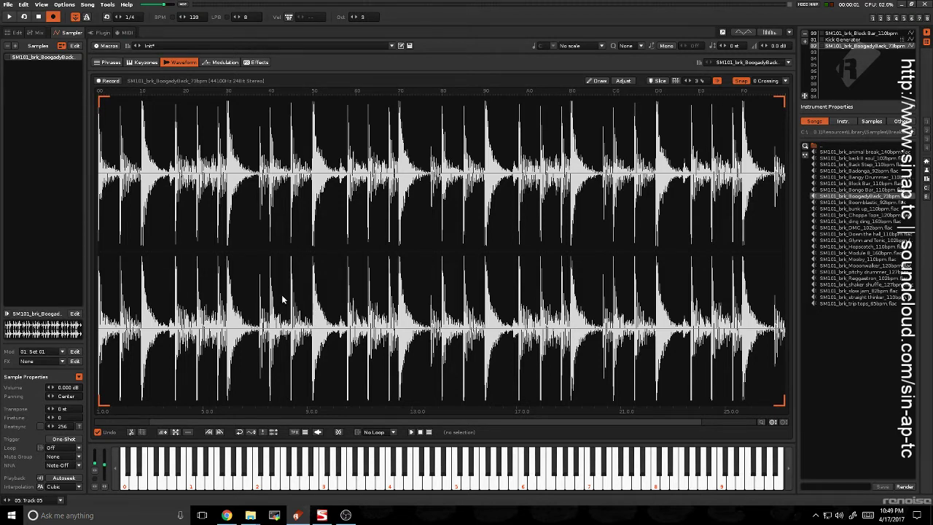
left_click(15, 32)
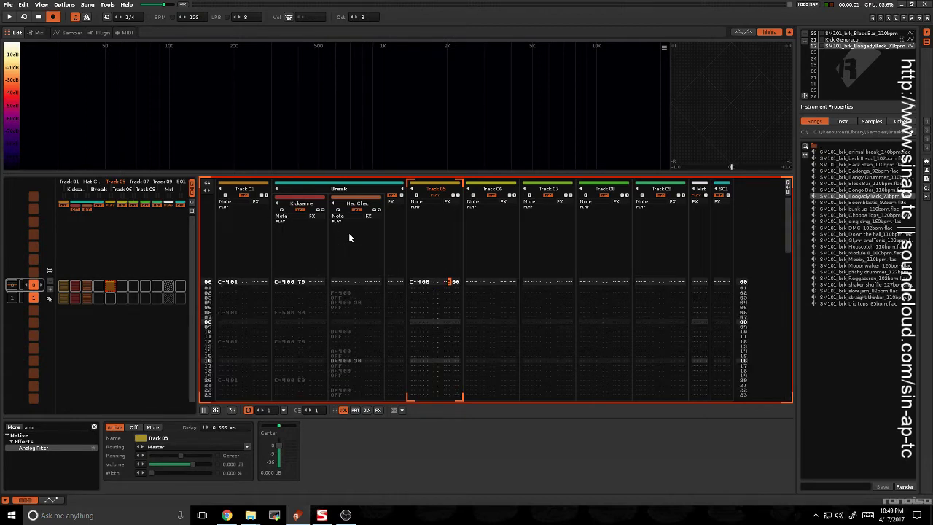
- Fill consecutive lines of Track 05 from line 00 with C-4 notes of the BoogadyBack instrument 02
left_click(71, 32)
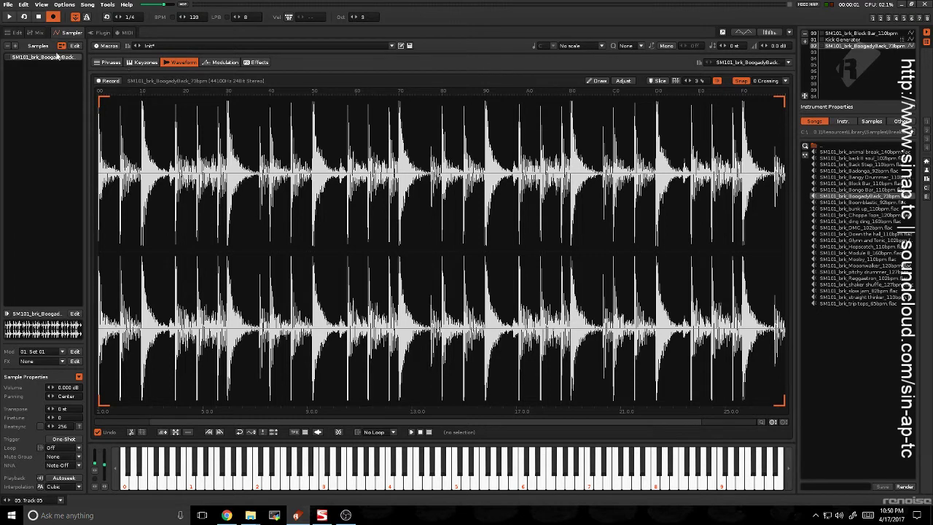
left_click(15, 33)
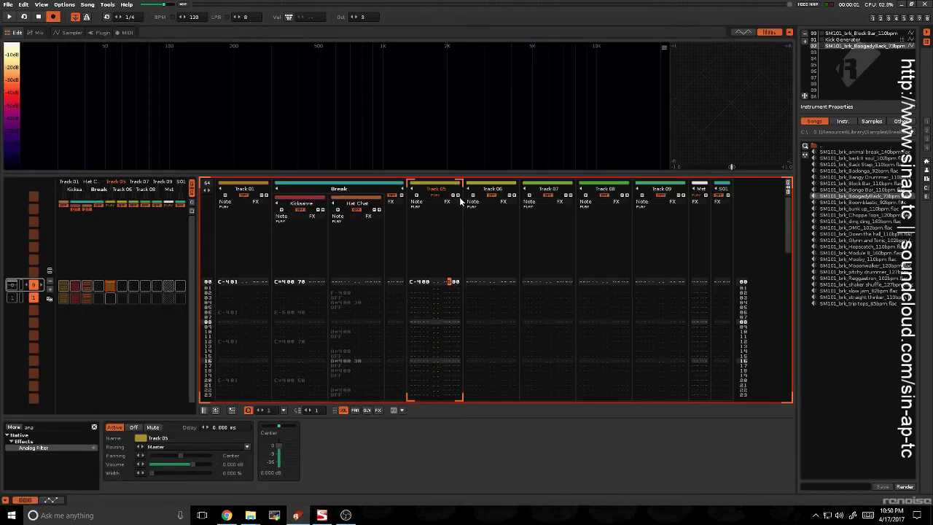
key("Left")
key("Left")
key("Left")
key("Left")
key("q")
key("q")
key("q")
key("q")
key("q")
key("q")
key("q")
key("q")
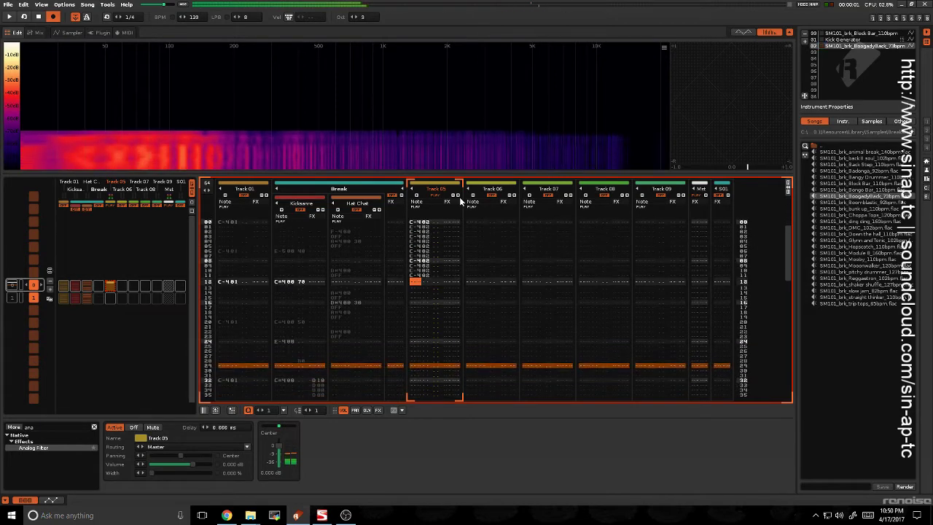
key("Home")
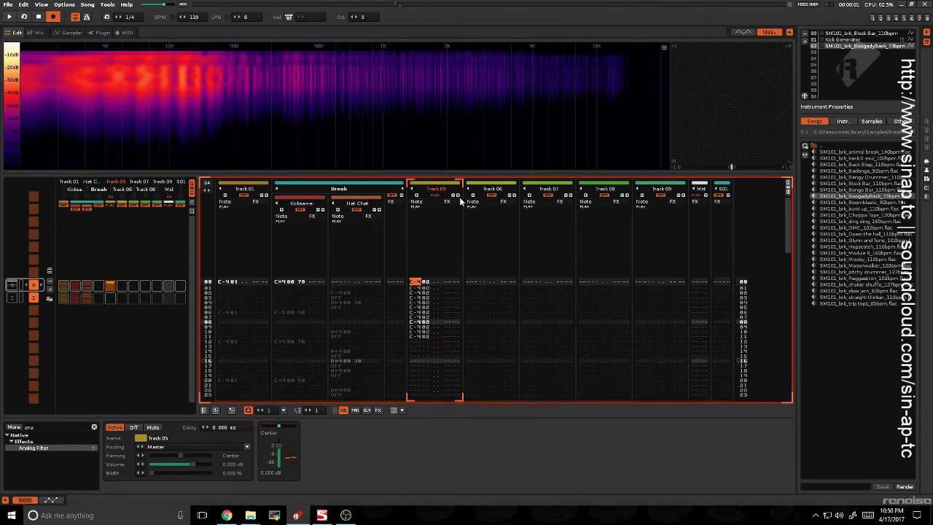
key("space")
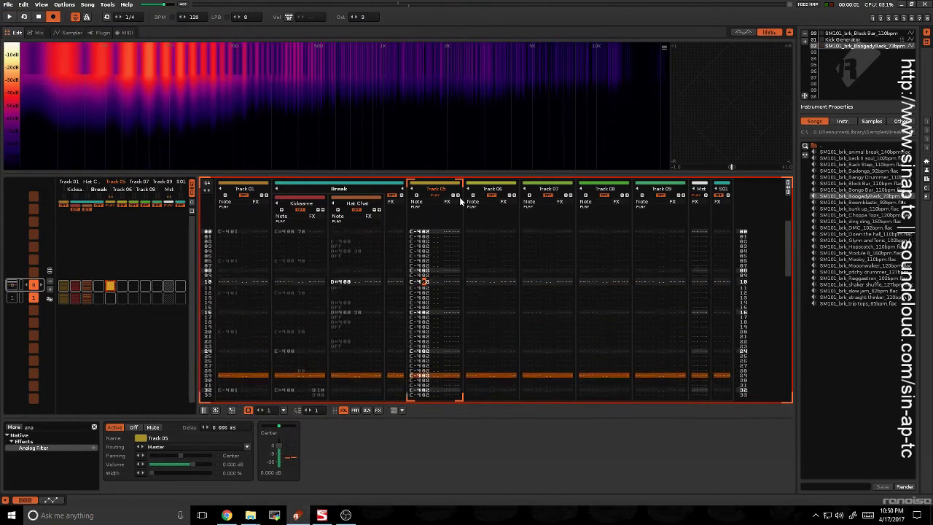
- Enter the offset commands 0S01, 0S02 and 0S03 on lines 00 to 02 of Track 05
key("space")
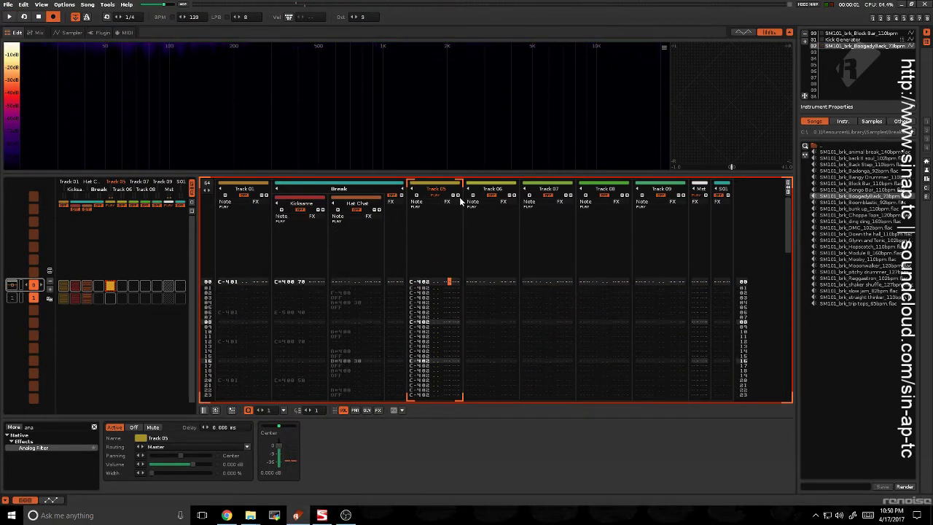
type("s")
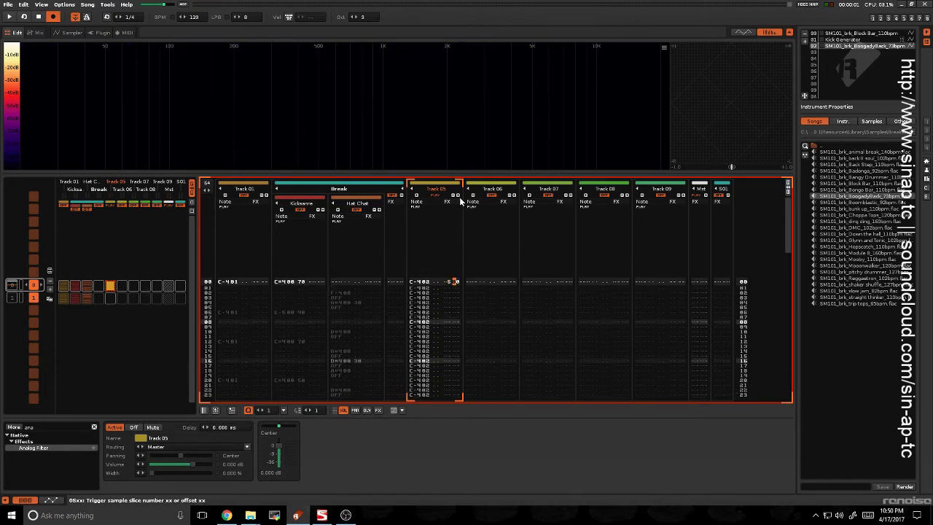
type("01")
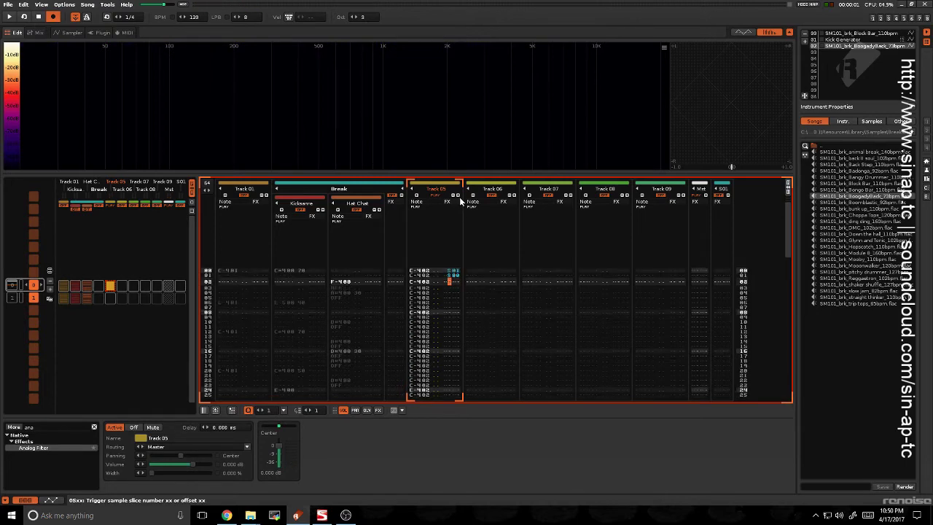
type("s02s03")
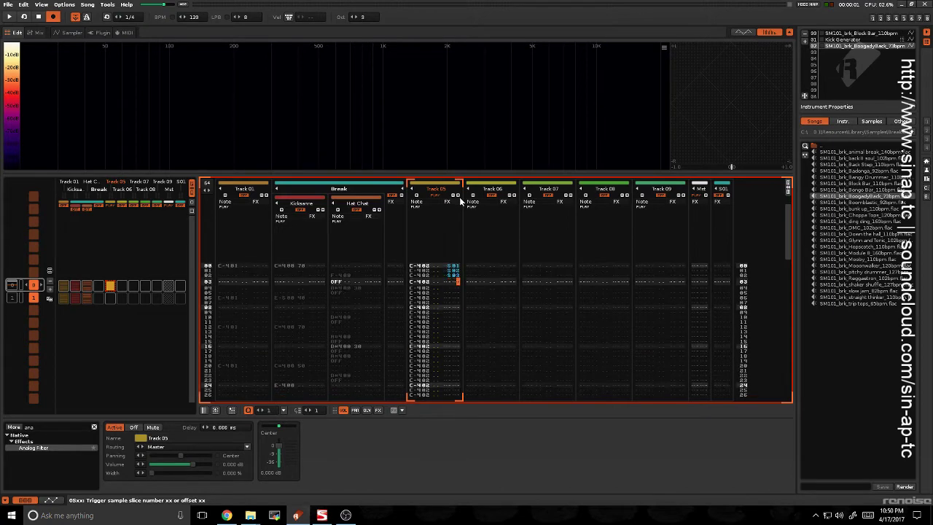
- Examine the BoogadyBack sample's waveform, and play the pattern from line 00 to hear the offsets on Track 05
left_click(63, 33)
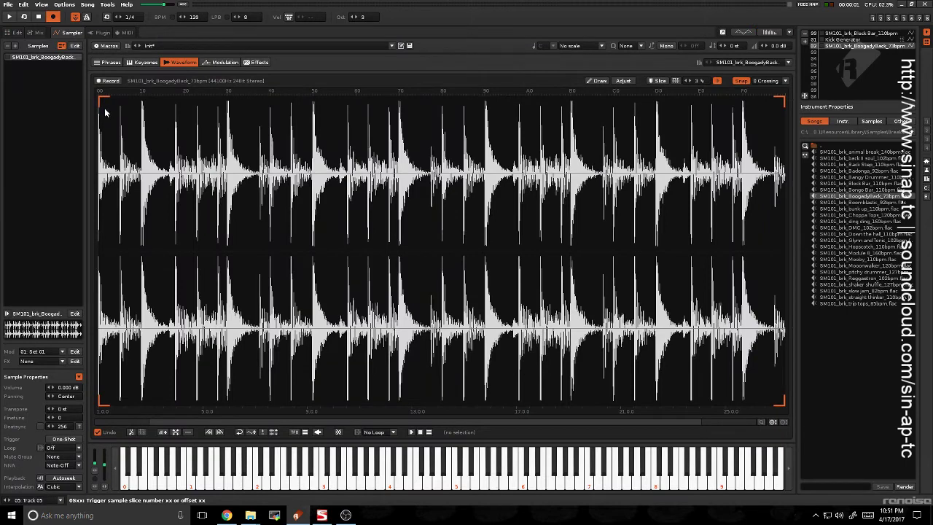
left_click(16, 33)
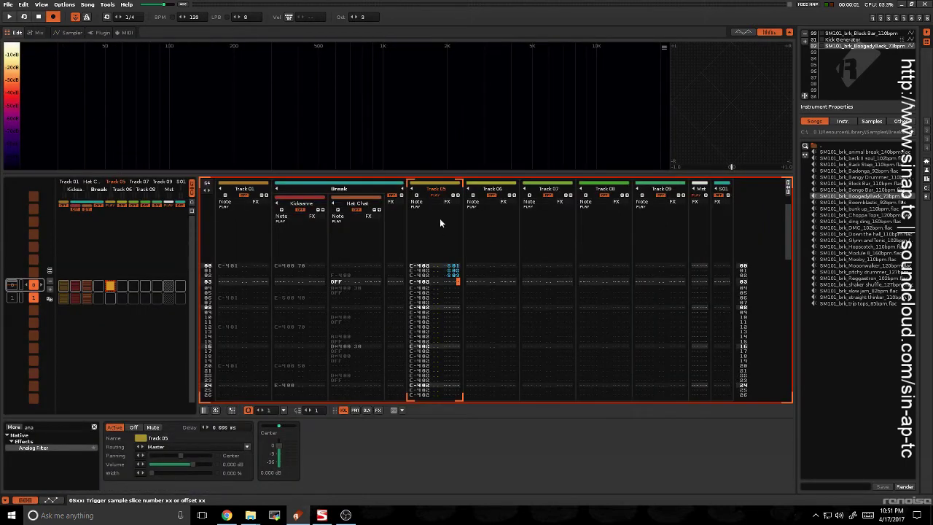
key("Up")
key("Up")
key("Up")
key("Up")
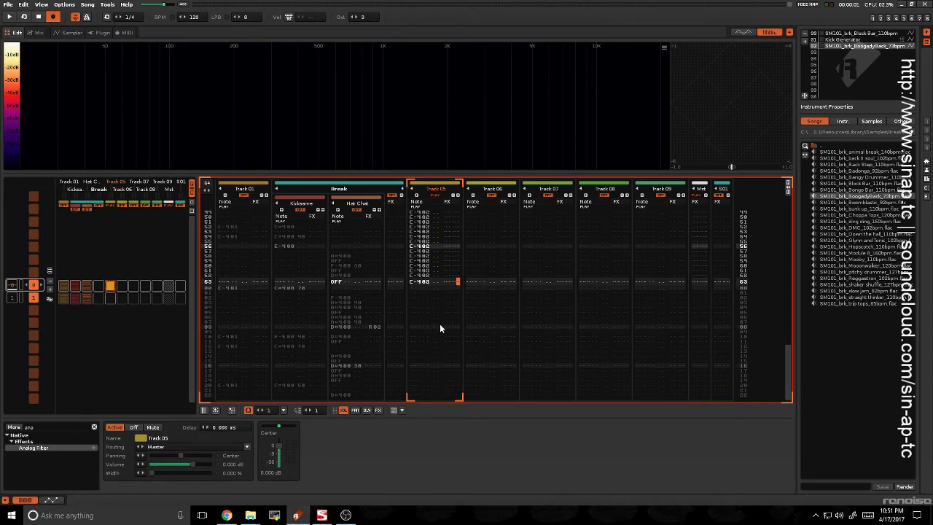
key("ctrl+v")
type("0")
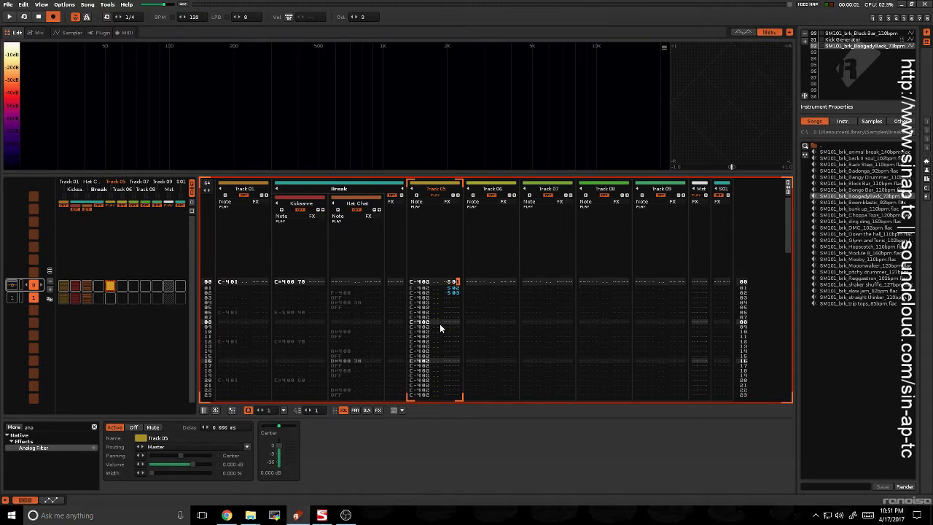
key("ctrl+z")
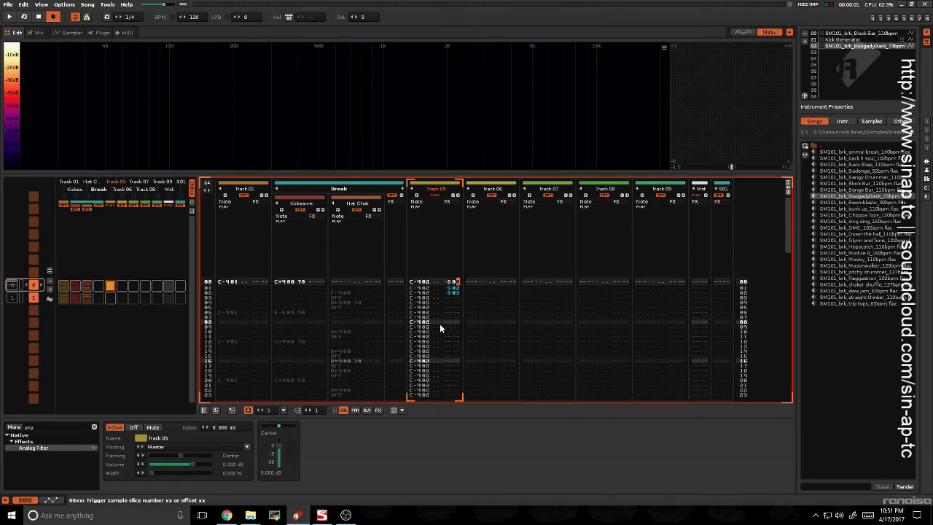
key("space")
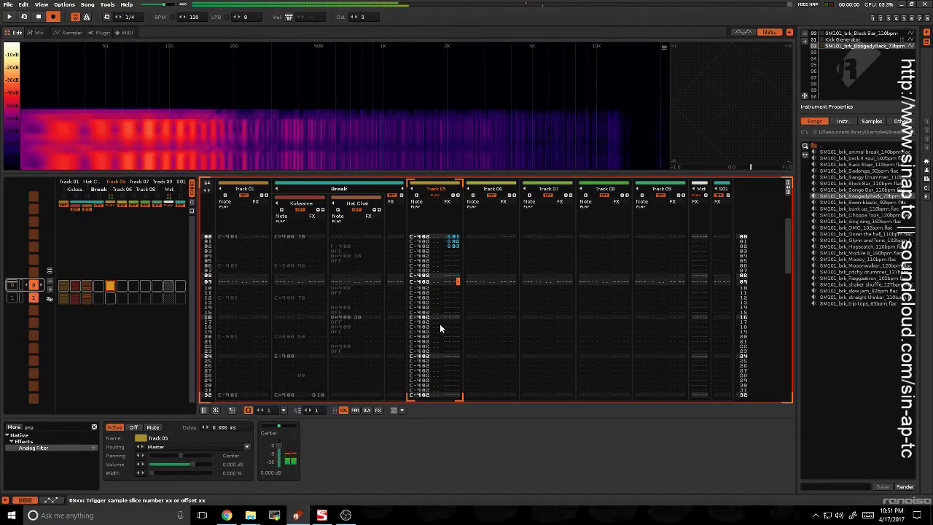
key("space")
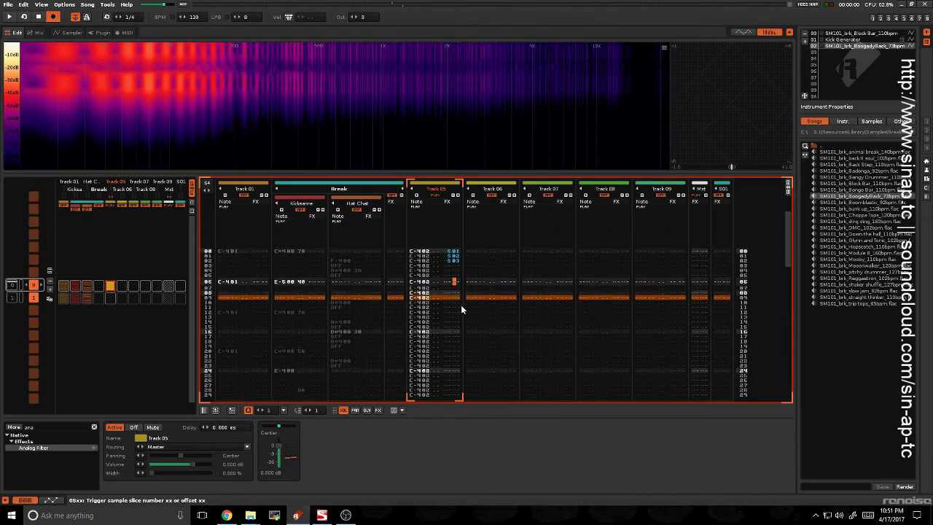
- Extend the 0Sxx commands through line 14 of Track 05, numbering lines 03 to 08 from 0S04 to 0S09
key("Up")
key("Left")
type("ssssssssssss")
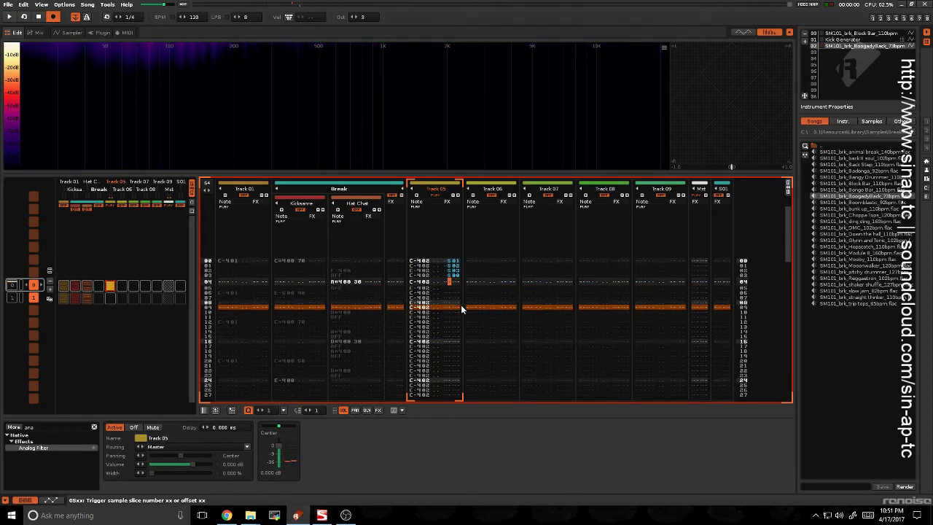
key("Up")
key("Up")
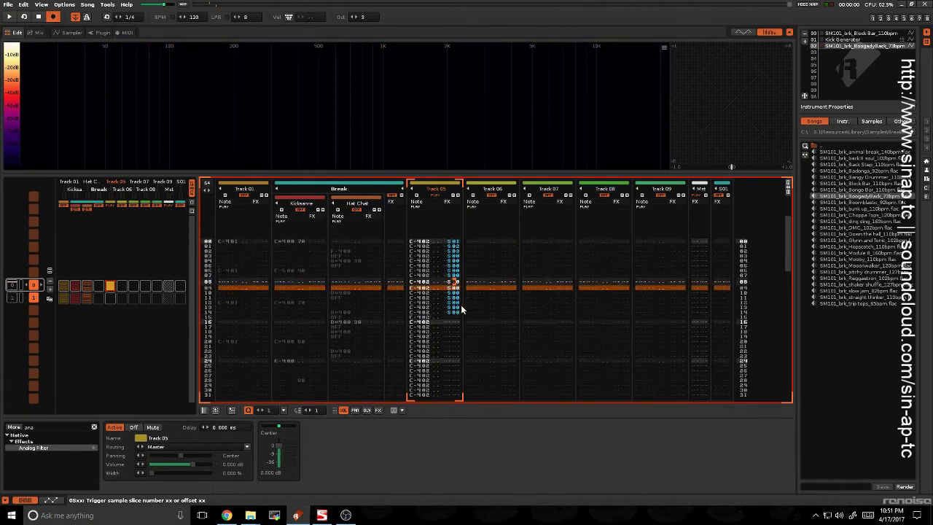
key("Up")
key("Up")
key("Up")
key("Up")
key("Up")
key("Up")
key("Up")
key("Up")
key("Up")
key("Up")
key("Right")
key("Right")
type("456789")
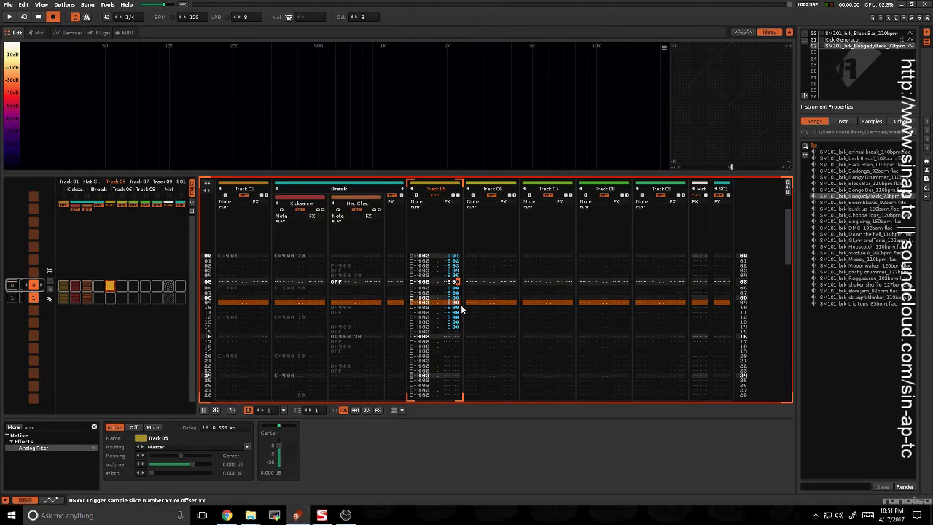
- Play the pattern to hear the consecutively numbered offsets on Track 05, and return to the first lines
key("space")
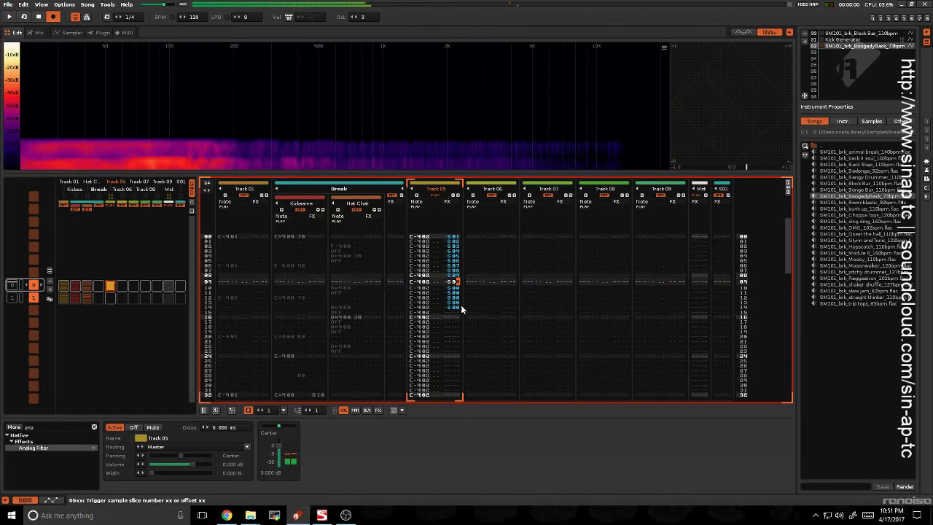
key("space")
key("Up")
key("Up")
key("Up")
key("Up")
key("Up")
key("Up")
key("Up")
key("Up")
key("Up")
key("Up")
key("Up")
key("Up")
key("Up")
key("Up")
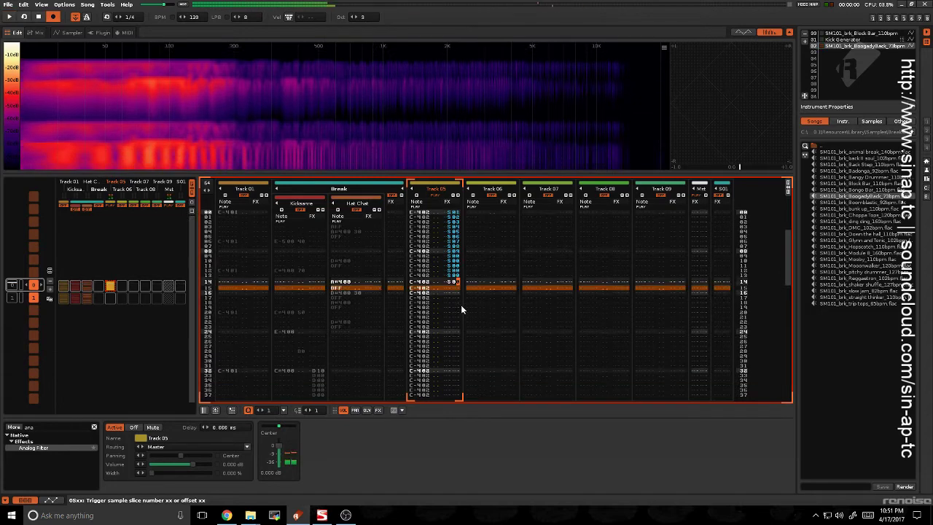
- Clear all the 0Sxx commands from lines 00 to 14 of Track 05, keeping the C-4 notes
key("Left")
key("Left")
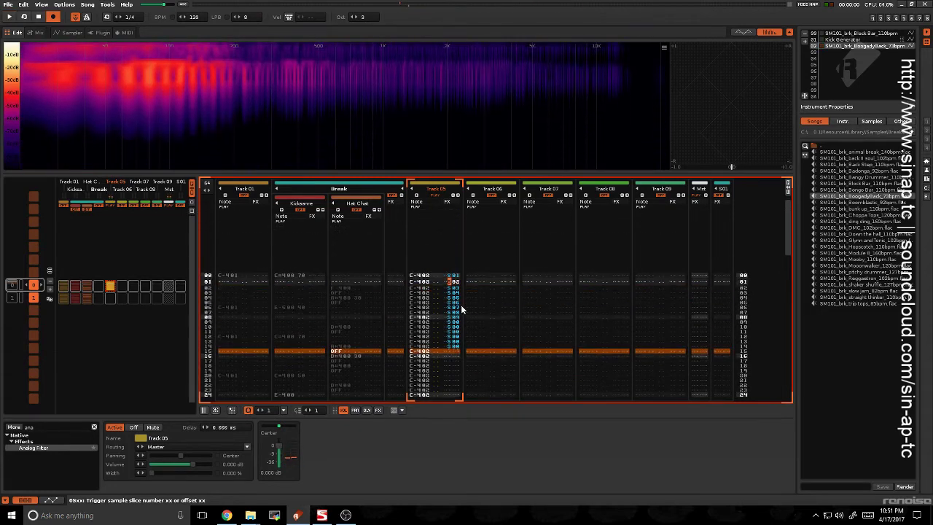
key("Down")
key("Down")
key("Down")
key("Down")
key("Down")
key("Down")
key("Down")
key("Down")
key("Down")
key("Down")
key("Down")
key("Down")
key("Down")
key("Down")
key("Down")
key("Up")
key("Up")
key("Up")
key("Up")
key("Up")
key("Up")
key("Up")
key("Up")
key("Up")
key("Up")
key("Up")
key("Up")
key("Up")
key("Up")
key("Up")
key("Up")
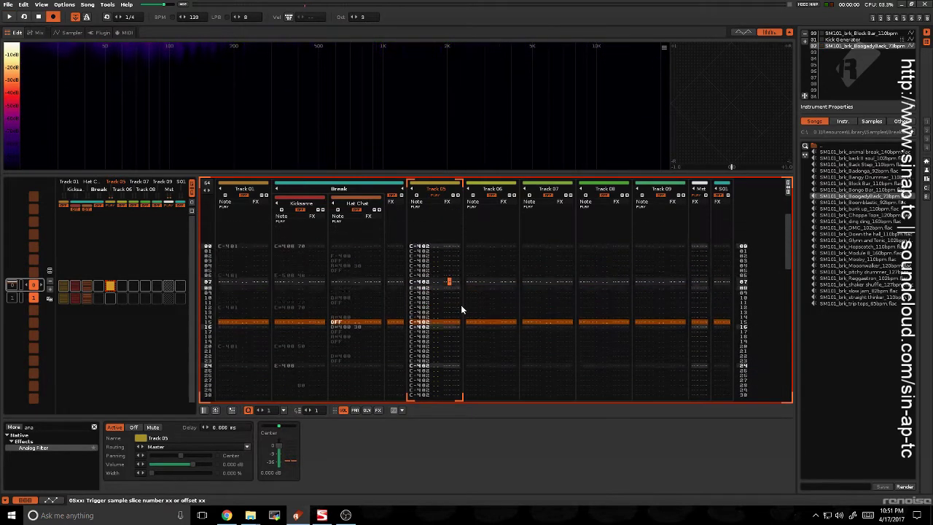
key("Up")
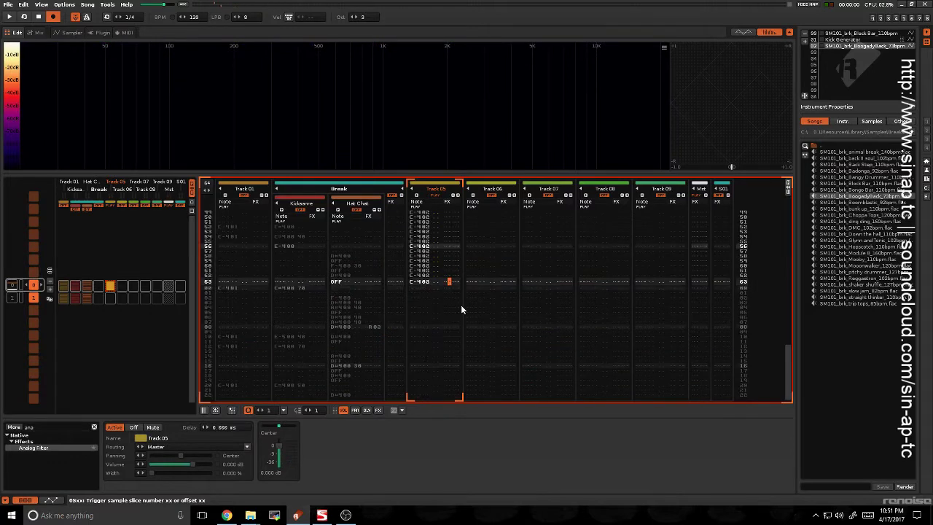
- Enter 0S00 on line 00 and 0S80 on line 63 of Track 05, checking the BoogadyBack waveform
type("88")
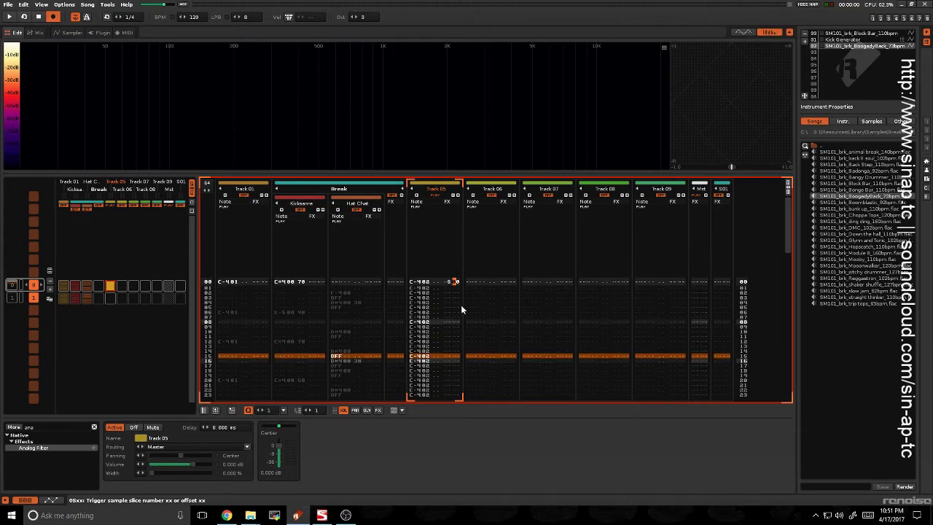
key("Up")
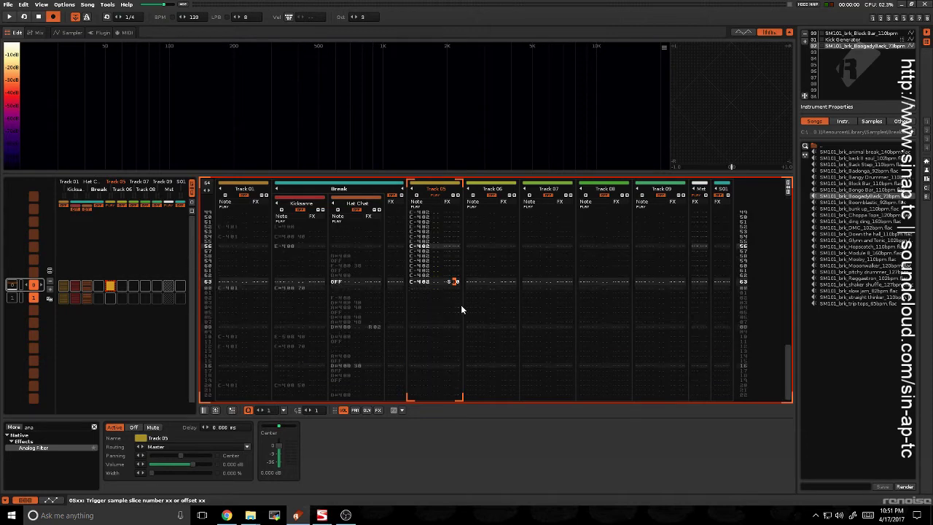
left_click(60, 33)
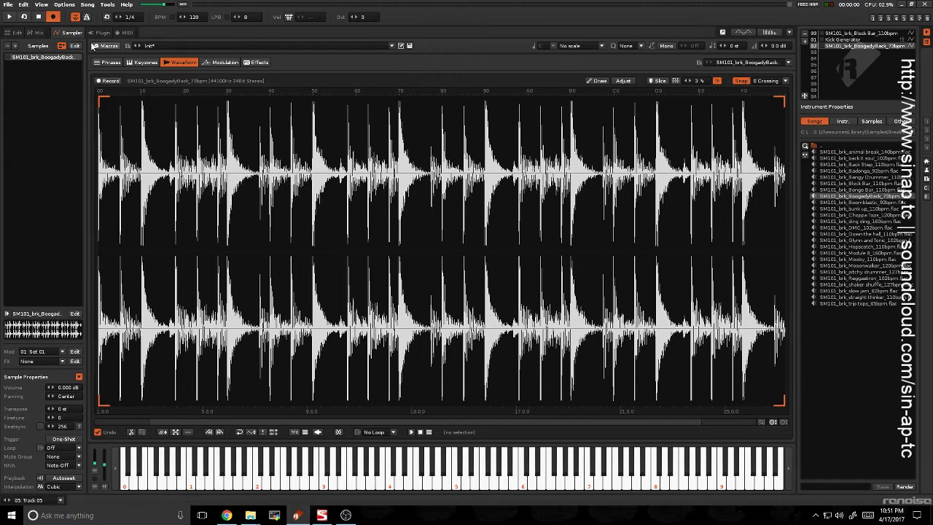
left_click(19, 32)
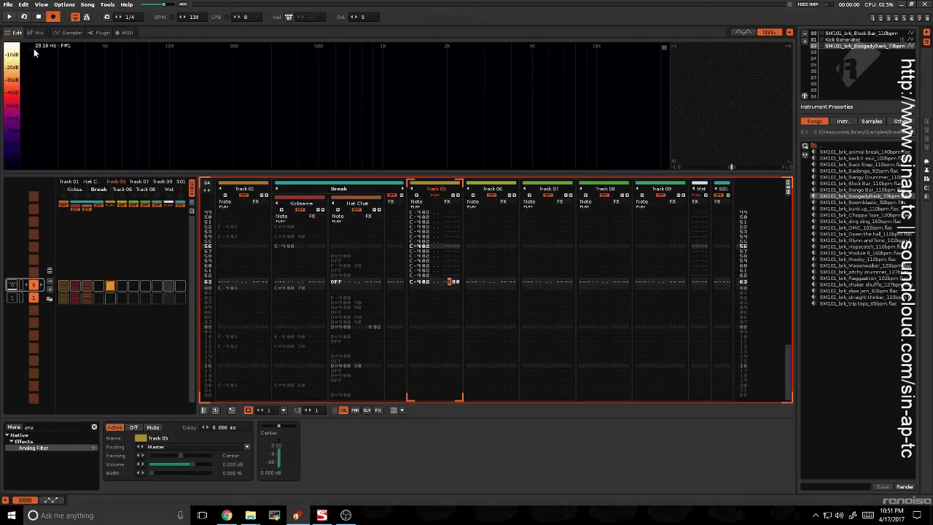
key("Down")
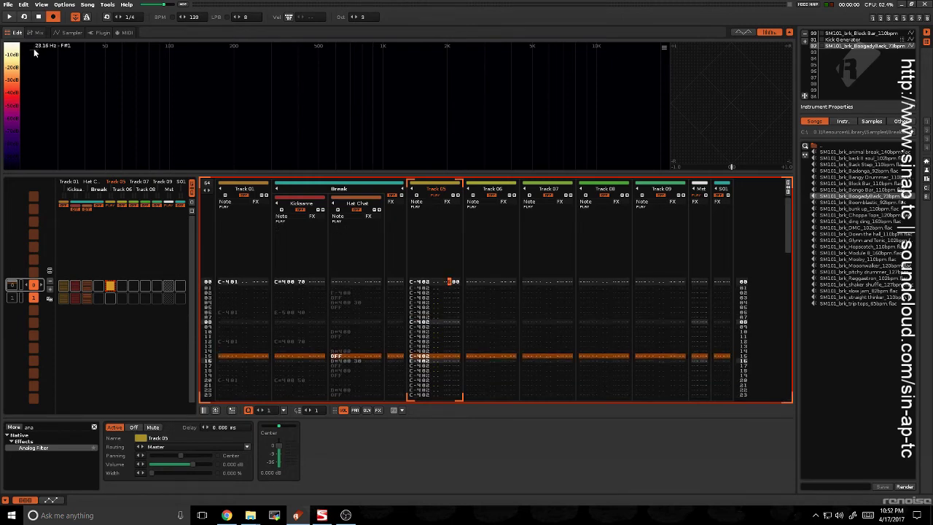
- Select all of Track 05 in the pattern and interpolate its offset commands from 0S00 to 0S80
key("Up")
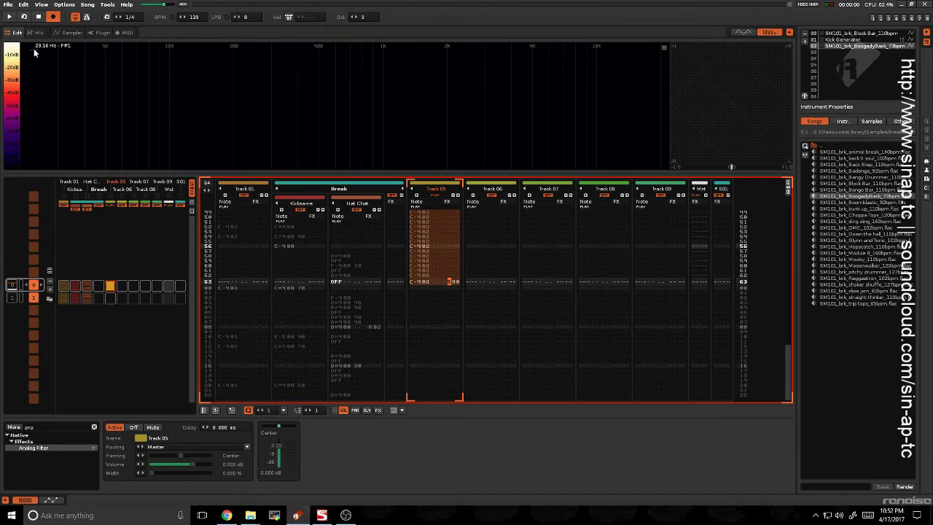
key("shift+Up")
key("shift+Up")
key("shift+Up")
key("shift+Up")
key("shift+Up")
key("shift+Up")
key("shift+Up")
key("shift+Up")
key("shift+Up")
key("shift+Up")
key("shift+Up")
key("shift+Up")
key("shift+Up")
key("shift+Up")
key("shift+Up")
key("shift+Up")
key("shift+Up")
key("shift+Up")
key("shift+Up")
key("shift+Up")
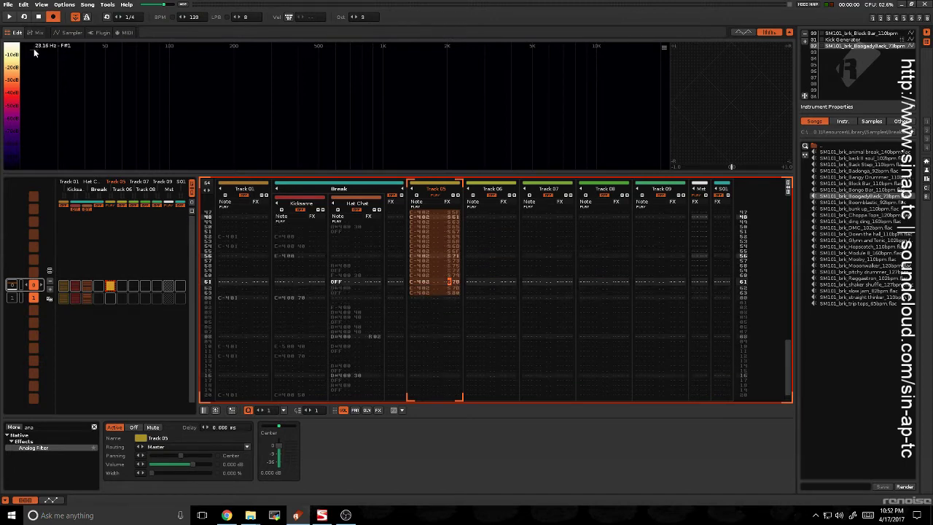
key("shift+Up")
key("shift+Up")
key("shift+Up")
key("shift+Up")
key("shift+Up")
key("shift+Up")
key("shift+Up")
key("shift+Up")
key("shift+Up")
key("shift+Up")
key("shift+Up")
key("shift+Up")
key("shift+Up")
key("shift+Up")
key("shift+Up")
key("shift+Up")
key("shift+Up")
key("shift+Up")
key("shift+Up")
key("shift+Up")
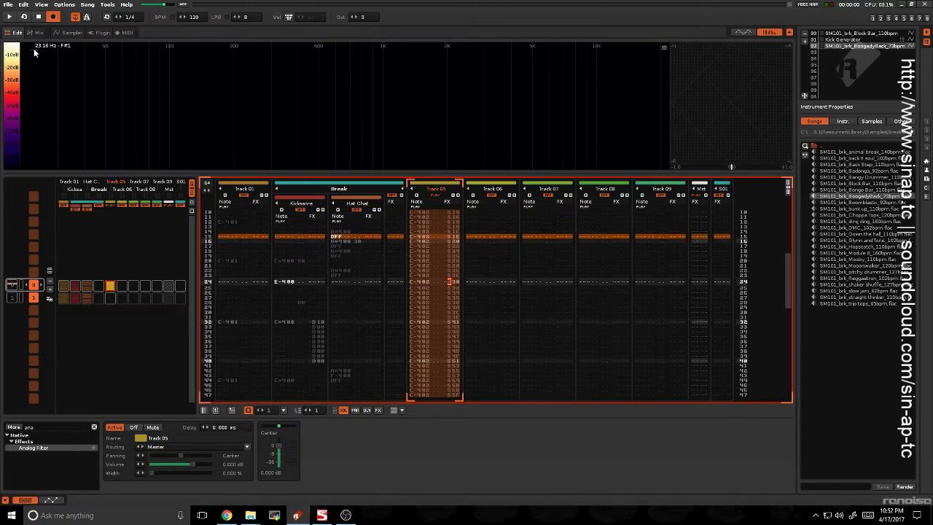
key("shift+Up")
key("shift+Up")
key("shift+Up")
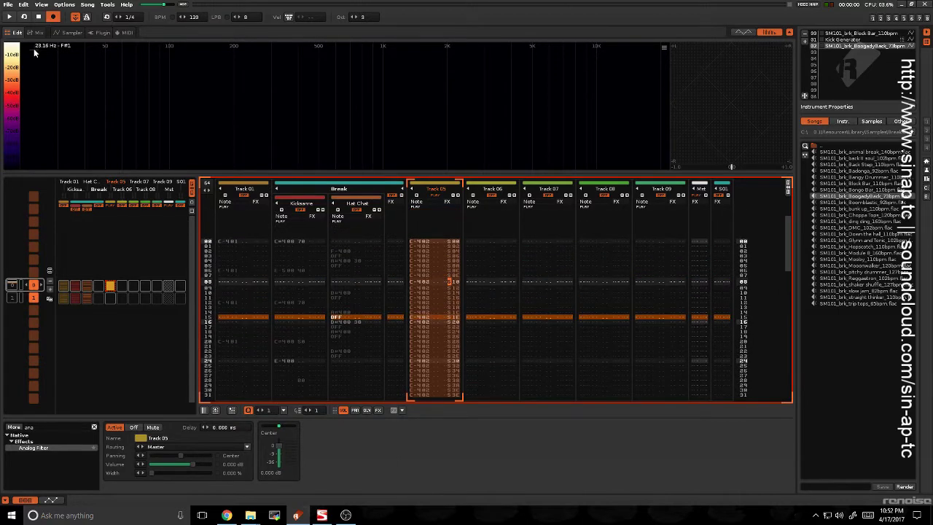
- Audition Track 05's offset ramp, and re-interpolate it to end at 0S40 on line 63
key("space")
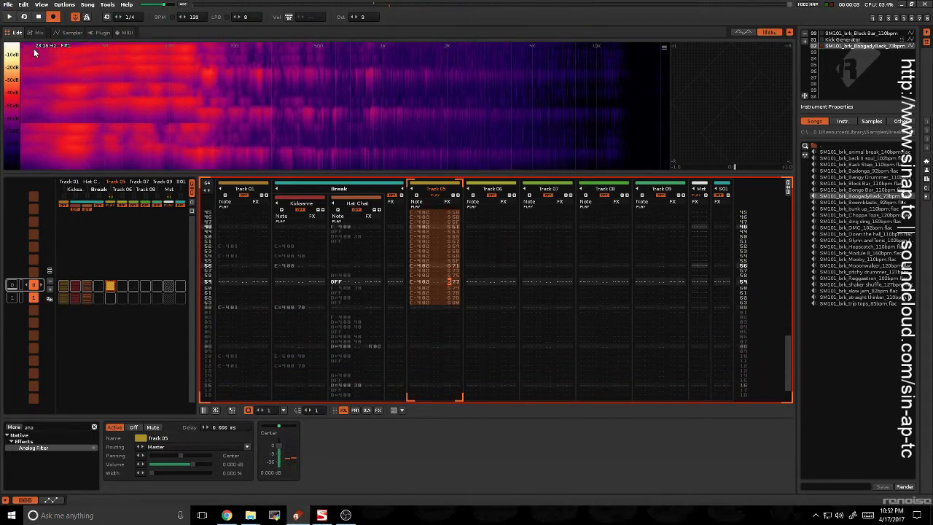
key("space")
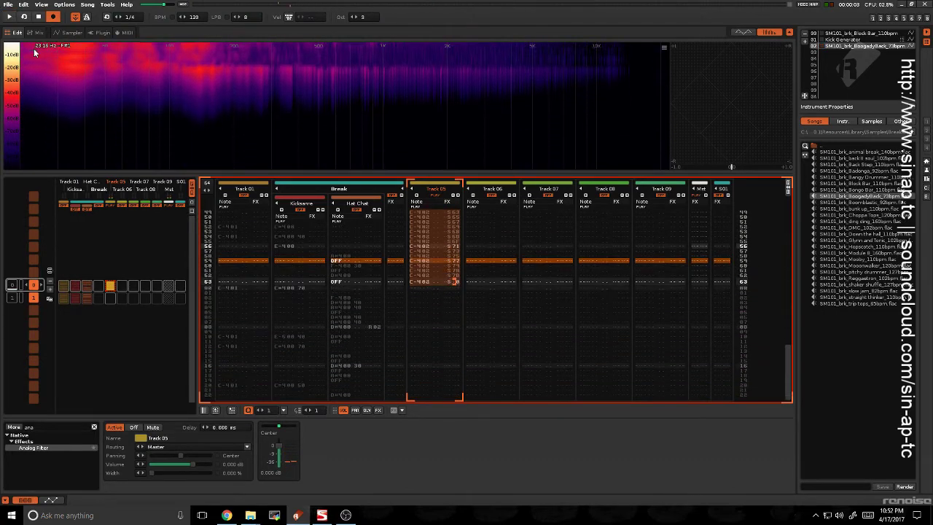
key("ctrl+a")
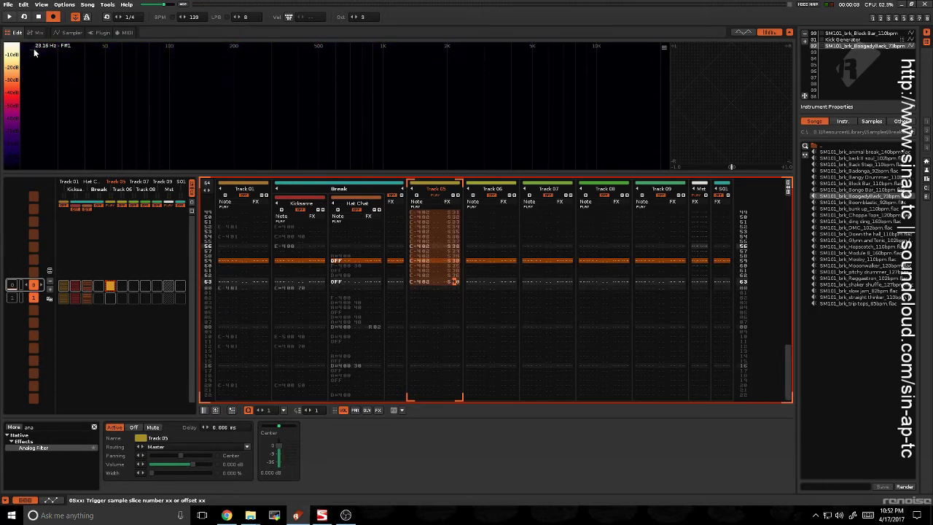
key("space")
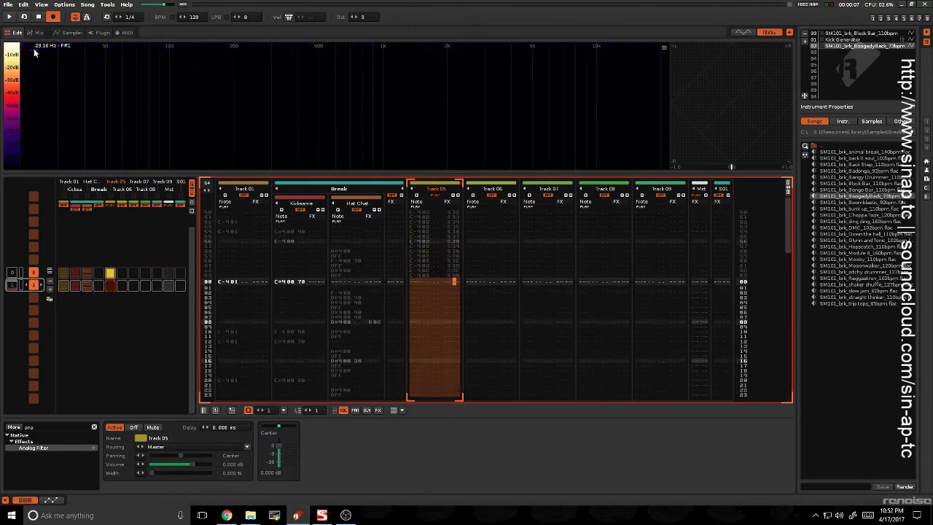
- In pattern 1, interpolate Track 05's offsets upward from 0S40 on line 00 and fill its lines with C-4 notes of instrument 02
key("Right")
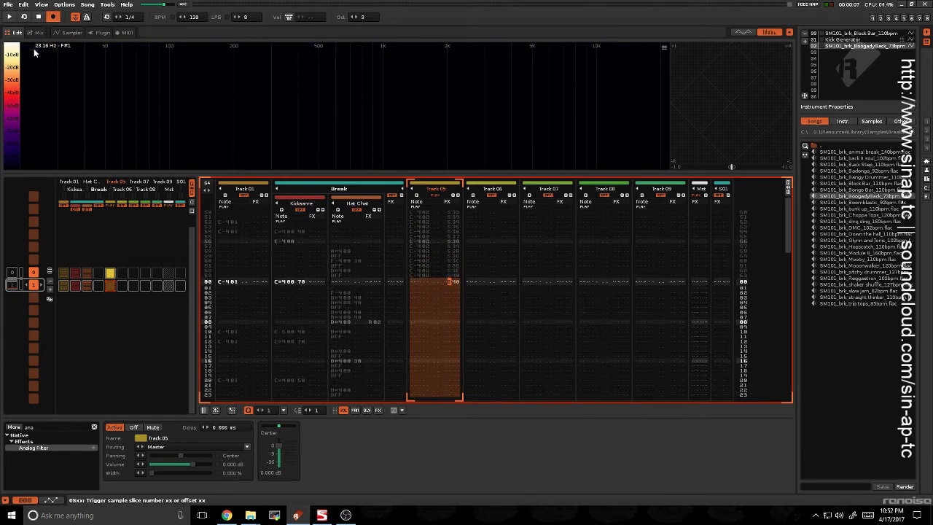
key("Up")
key("Down")
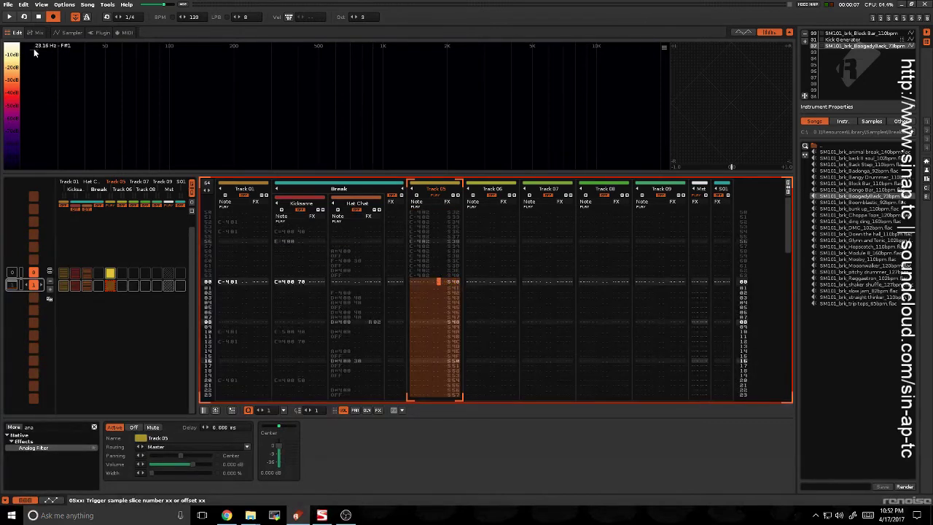
key("Left")
key("space")
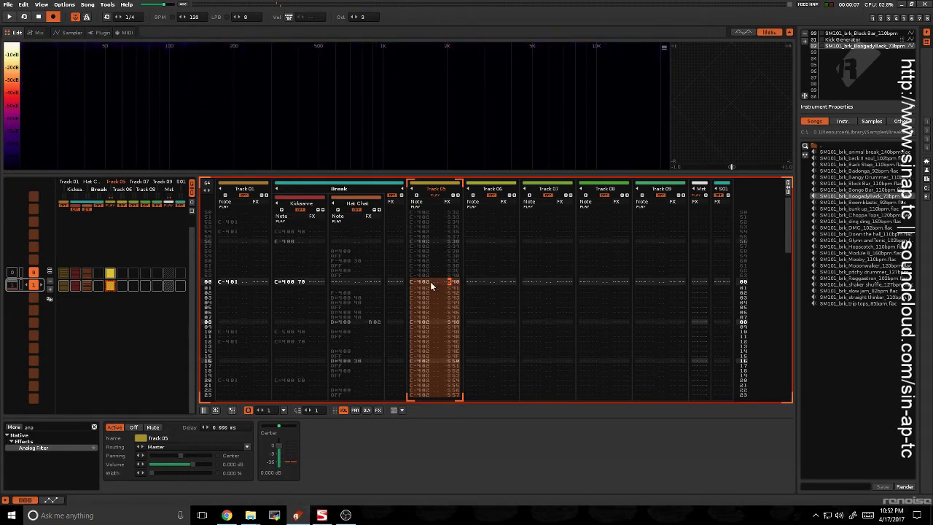
- Set Track 05's line 63 offsets to 0S3F in pattern 0 and 0S7F in pattern 1, and play both patterns
key("Up")
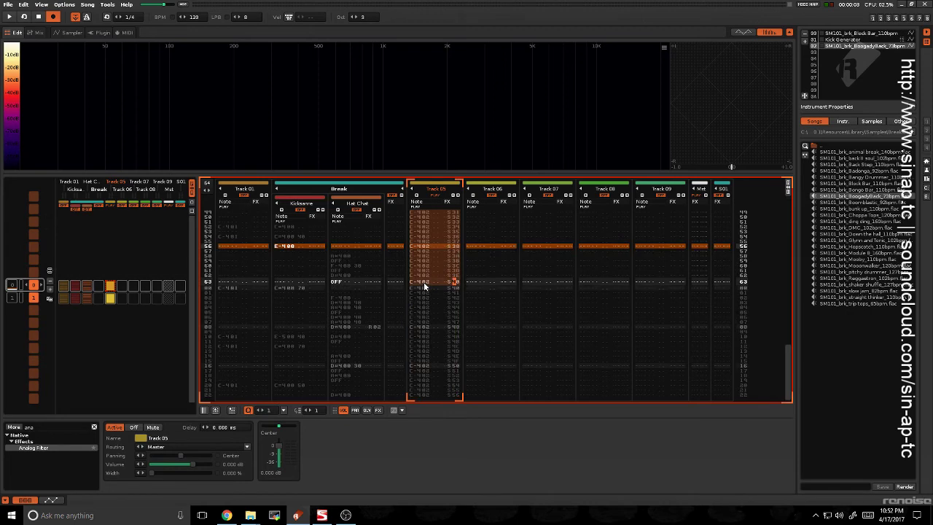
key("Down")
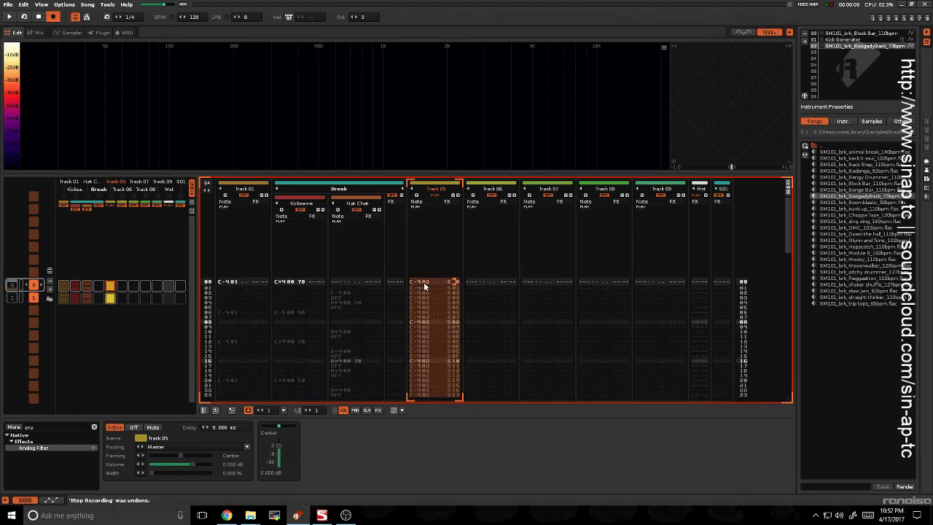
key("Up")
key("Down")
key("Up")
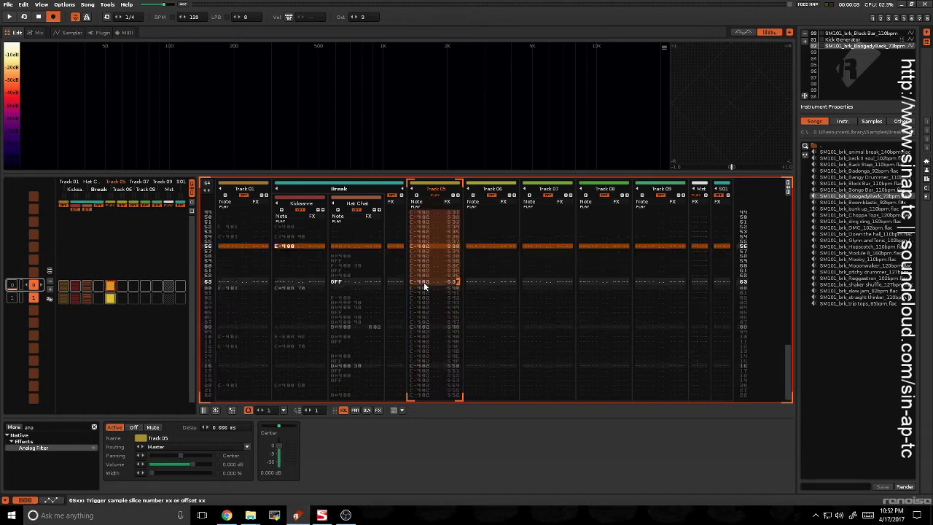
key("space")
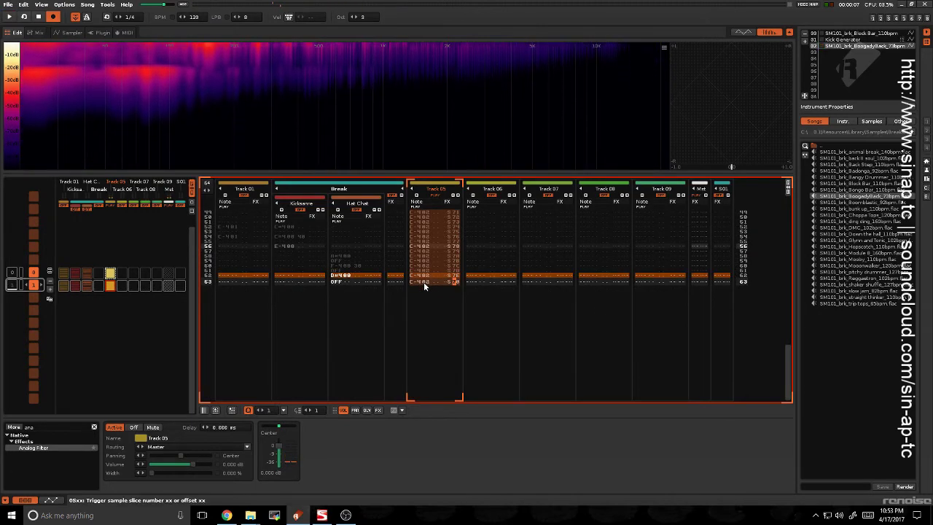
key("space")
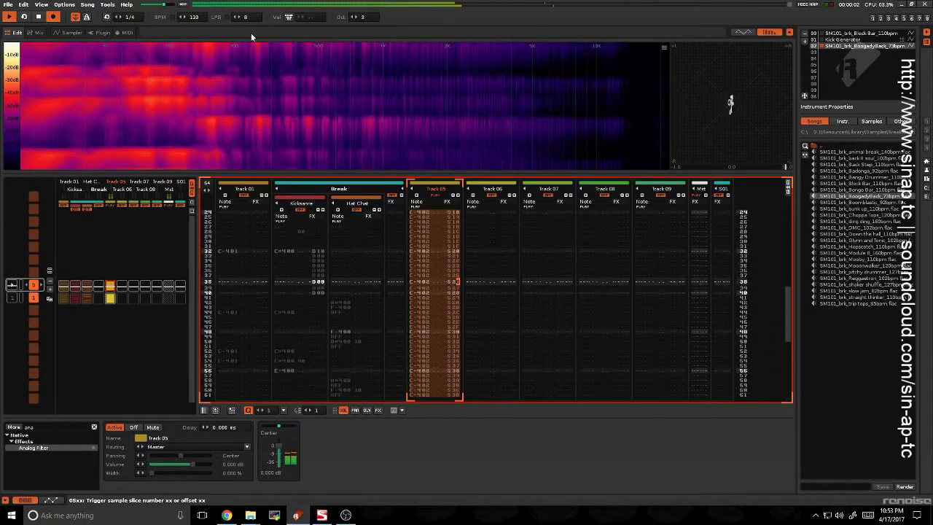
- Audition the stretched break while sweeping the song tempo between 32 and 274 BPM, ending at 88 BPM
scroll(201, 19, "up", 20)
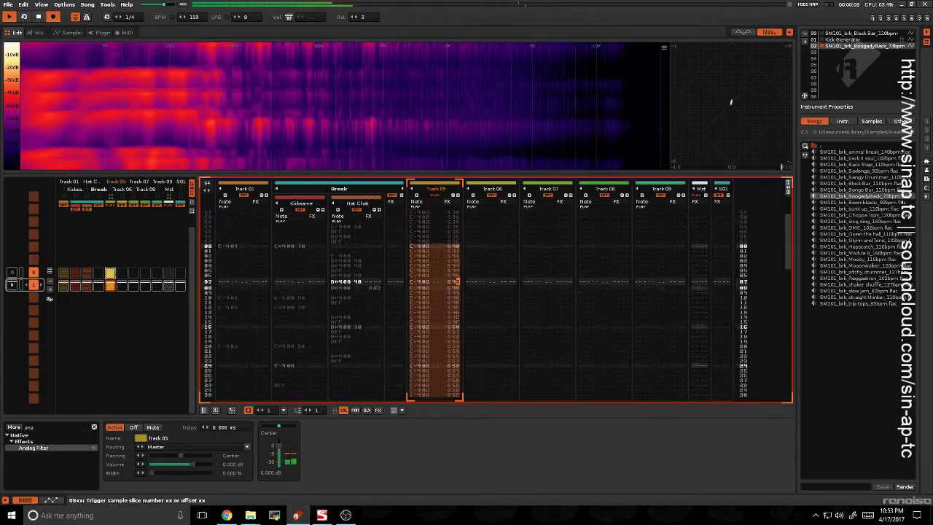
scroll(200, 19, "down", 15)
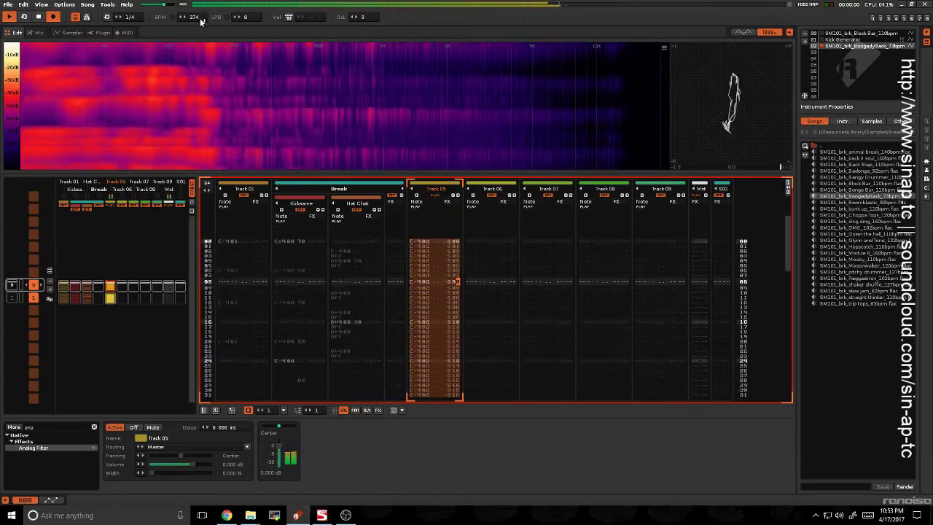
scroll(197, 17, "down", 20)
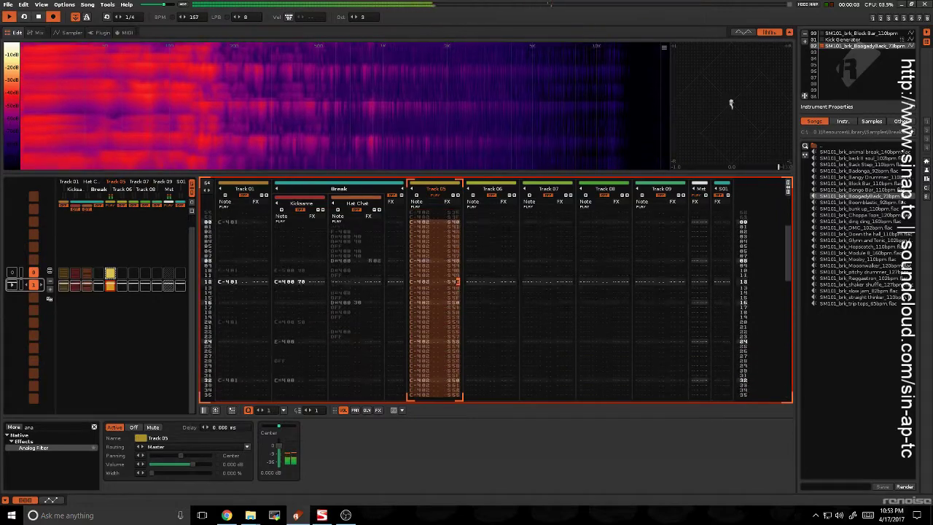
scroll(197, 20, "down", 1)
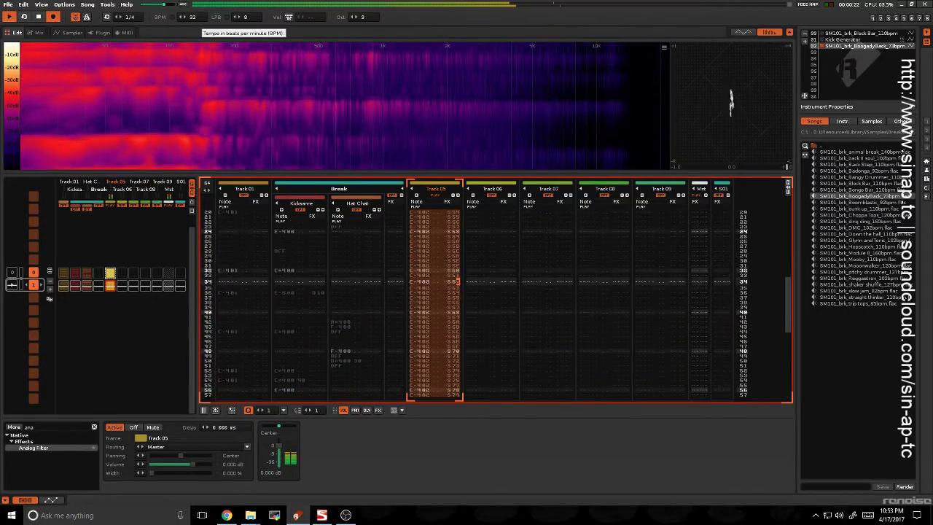
scroll(196, 21, "up", 20)
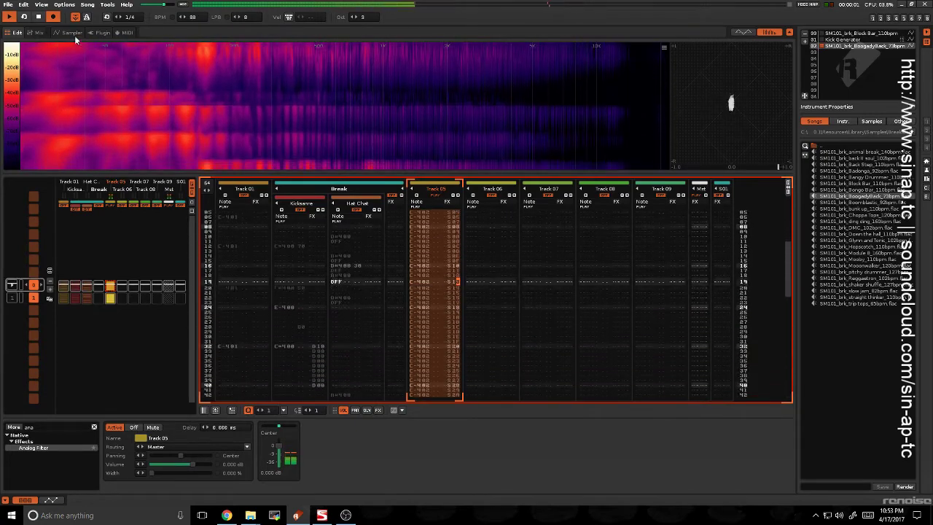
- Examine the BoogadyBack waveform at different zoom levels during playback, and set the tempo back to 120 BPM
left_click(73, 33)
scroll(190, 231, "up", 5)
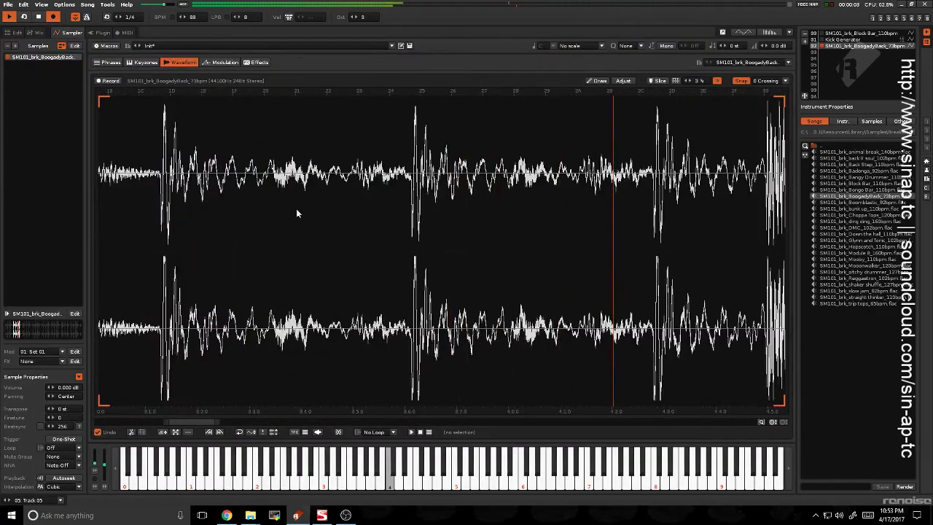
scroll(298, 211, "down", 3)
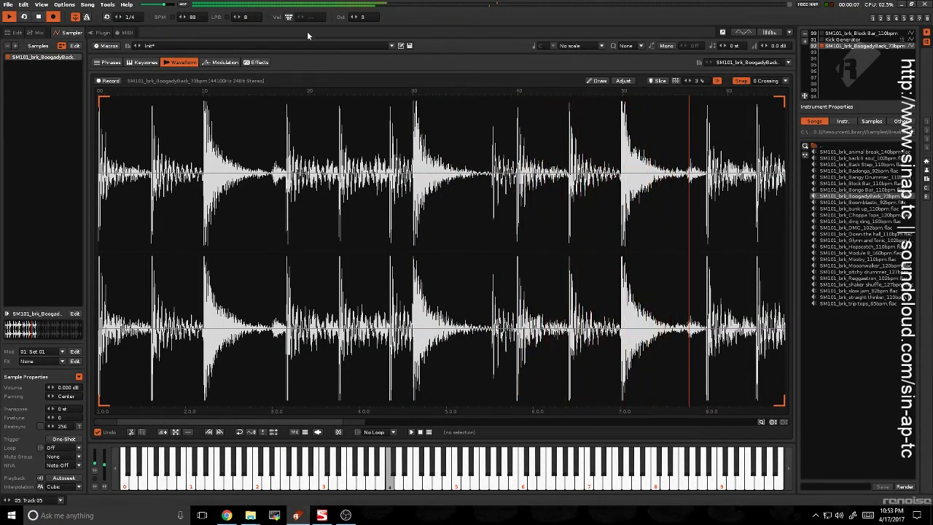
scroll(278, 139, "down", 3)
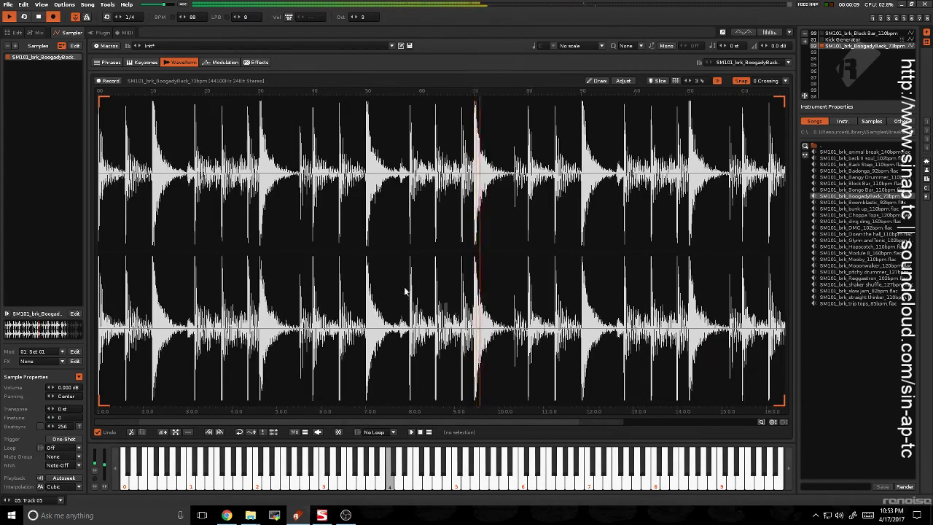
scroll(457, 198, "up", 4)
scroll(296, 195, "down", 1)
scroll(296, 196, "down", 3)
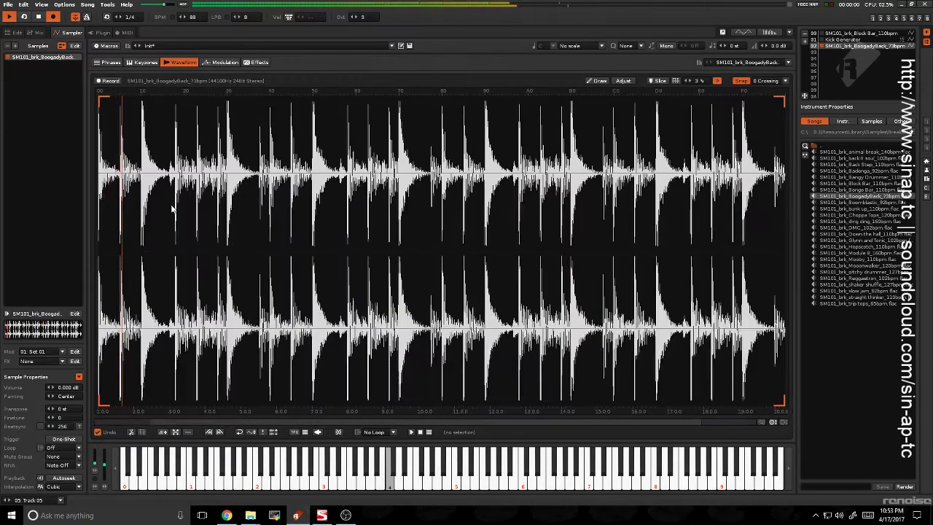
scroll(173, 208, "up", 4)
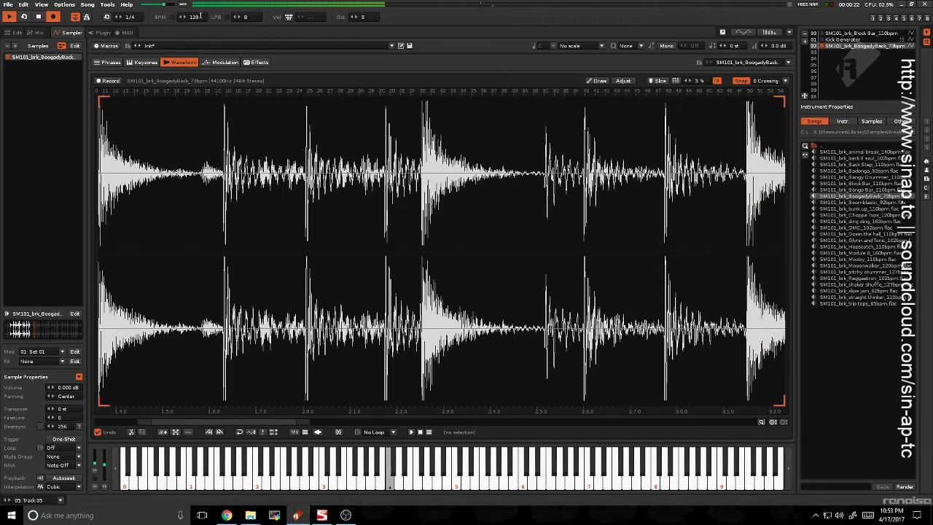
- Transpose the BoogadyBack sample during playback, trying 20 st and 7 st and ending at -5 st
left_click(7, 33)
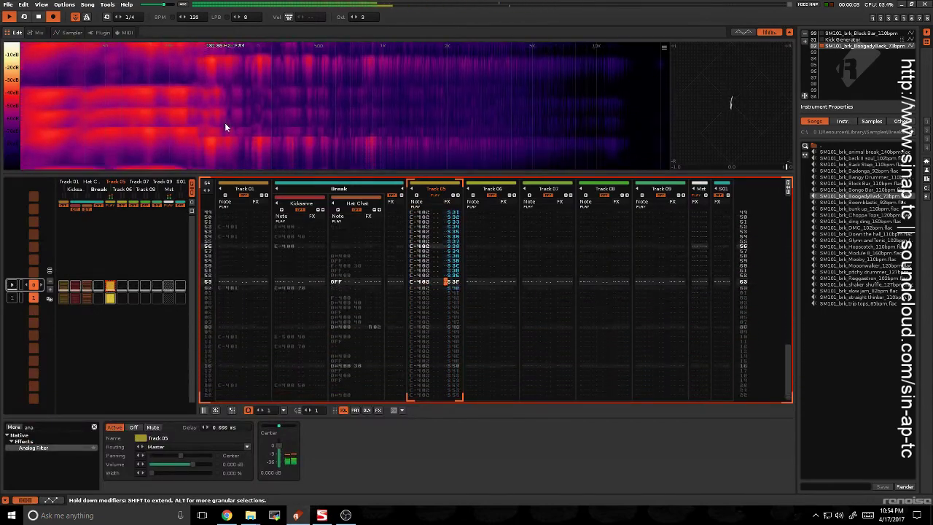
left_click(72, 33)
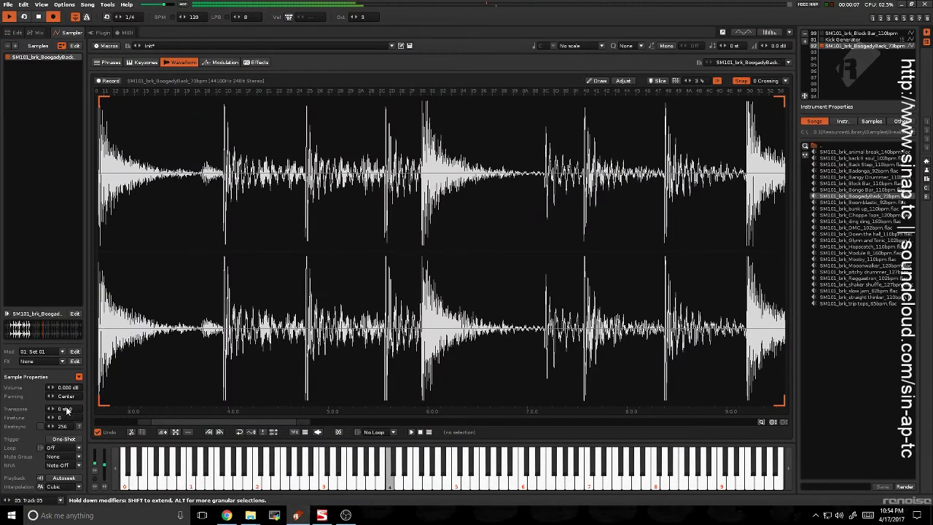
key("space")
scroll(65, 409, "up", 2)
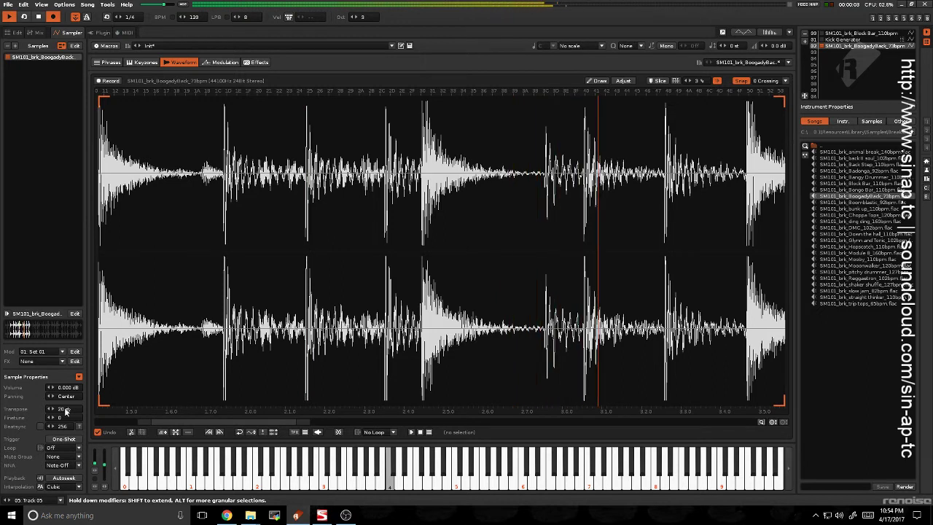
scroll(65, 410, "down", 3)
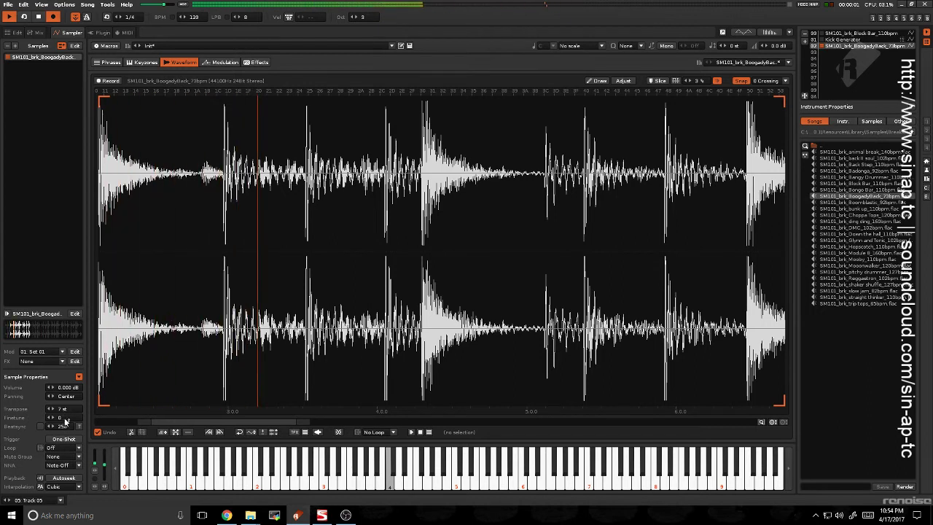
scroll(65, 409, "down", 18)
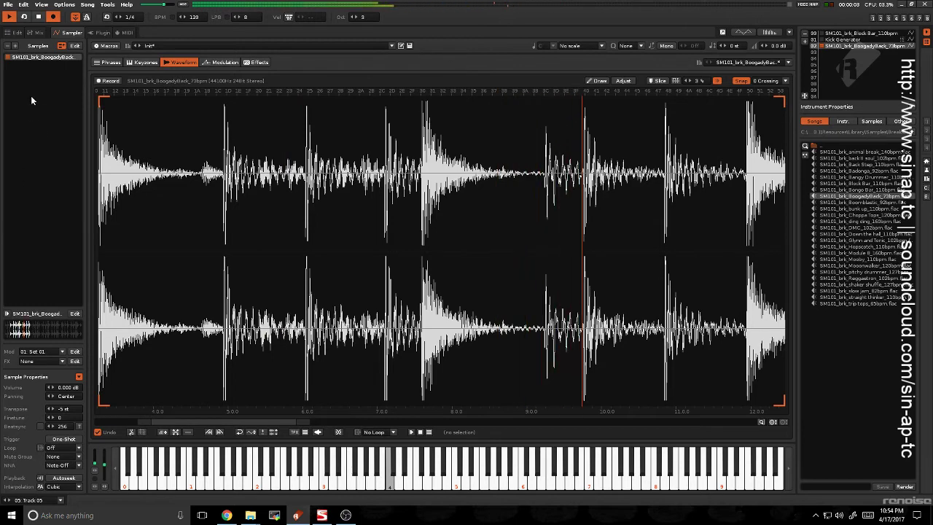
- In the pattern editor, unmute Track 01 and the Break group and play them together with Track 05
left_click(14, 33)
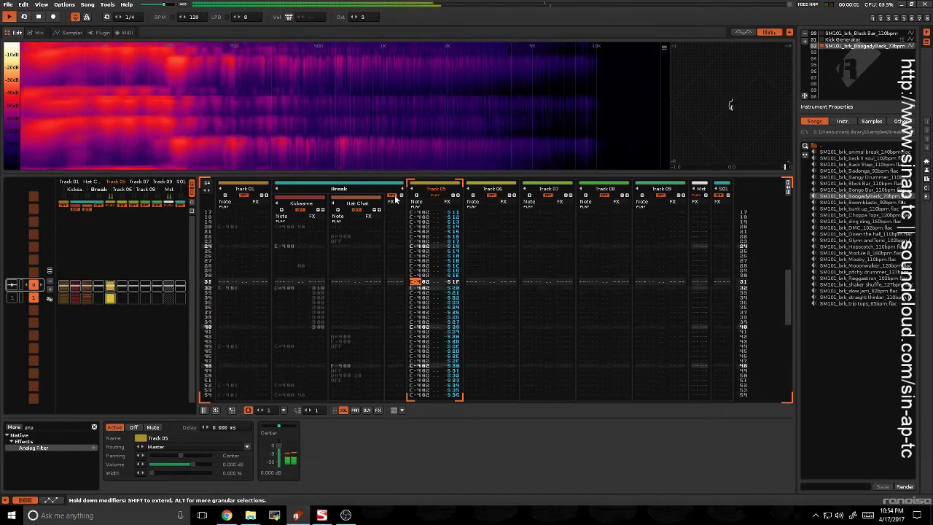
left_click(427, 190)
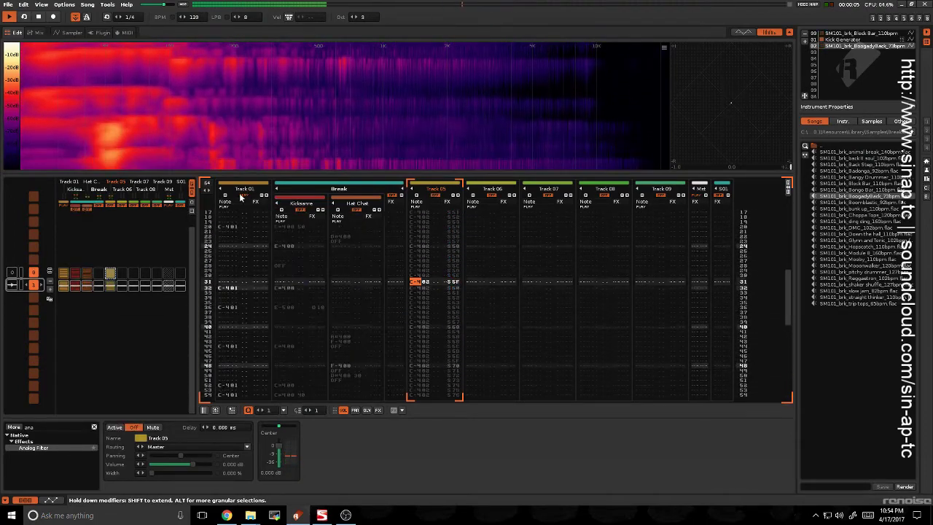
left_click(240, 194)
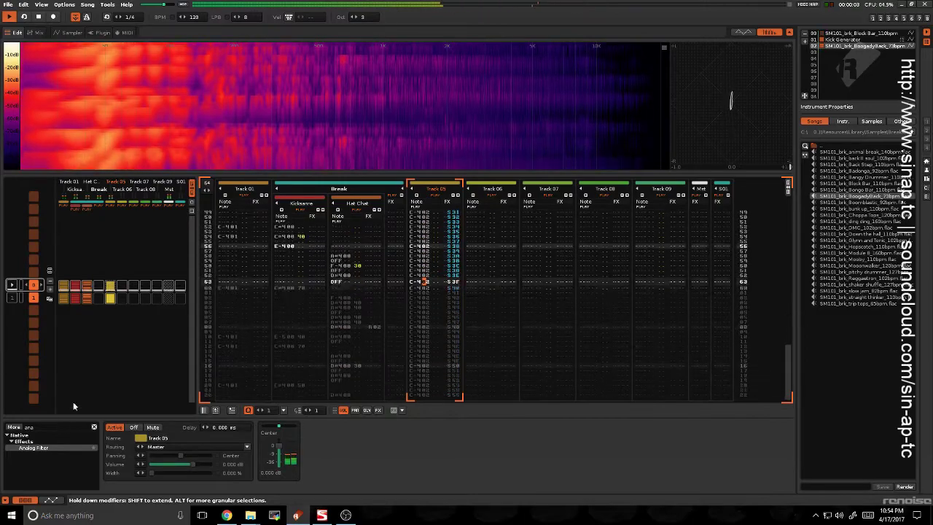
- Try Track 05 inside the Break group and undo the move
left_click_drag(433, 187, 368, 279)
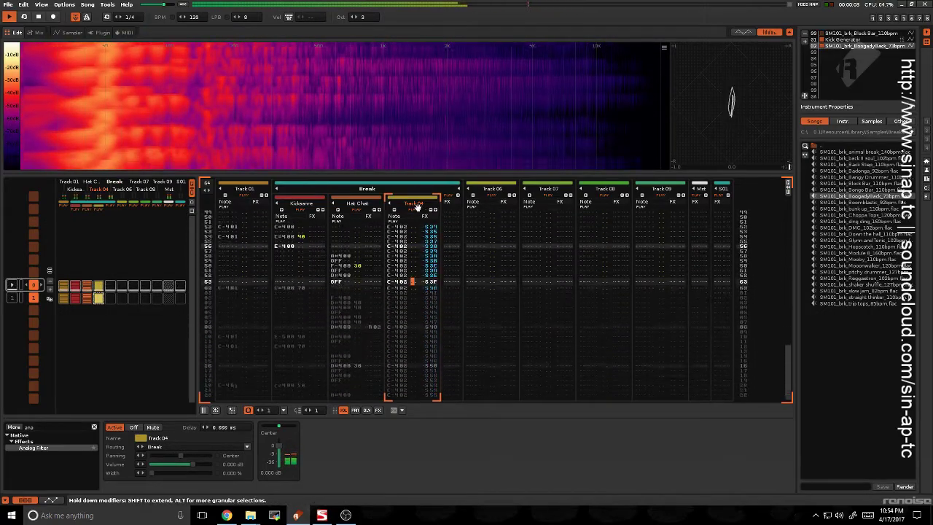
key("ctrl+z")
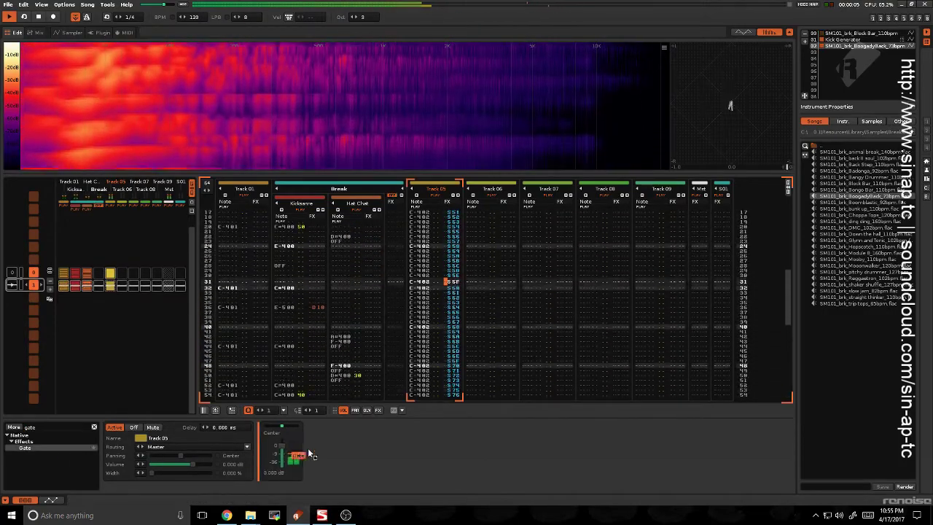
- Add a Gate and a Distortion effect to Track 05, with the Distortion's Drive at about 12.7 %
left_click_drag(309, 453, 323, 446)
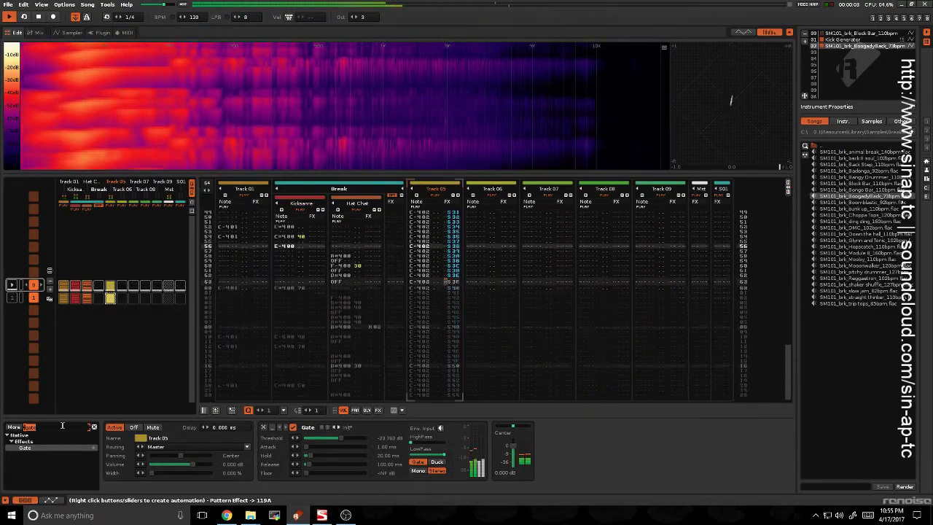
key("BackSpace")
type("dis")
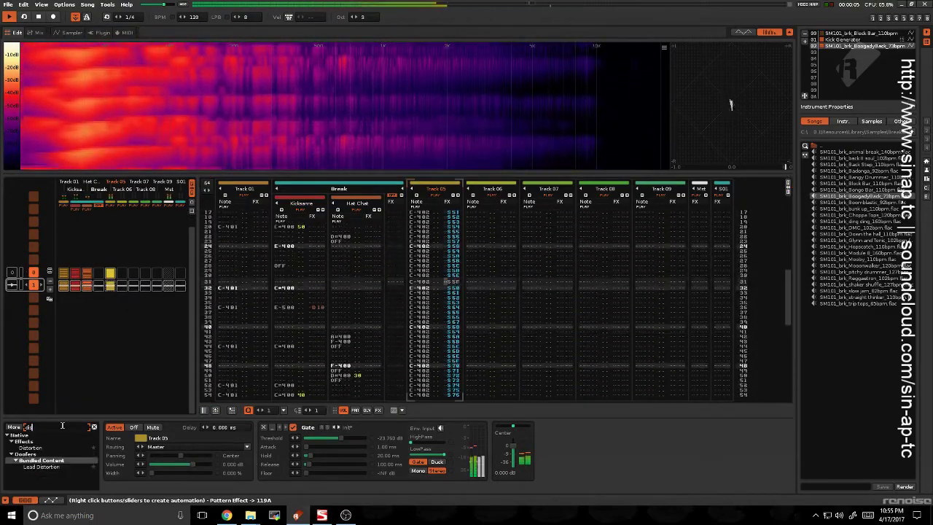
mouse_move(40, 448)
left_mouse_down()
mouse_move(360, 394)
mouse_move(525, 452)
mouse_move(565, 457)
mouse_move(561, 444)
mouse_move(564, 455)
left_mouse_up()
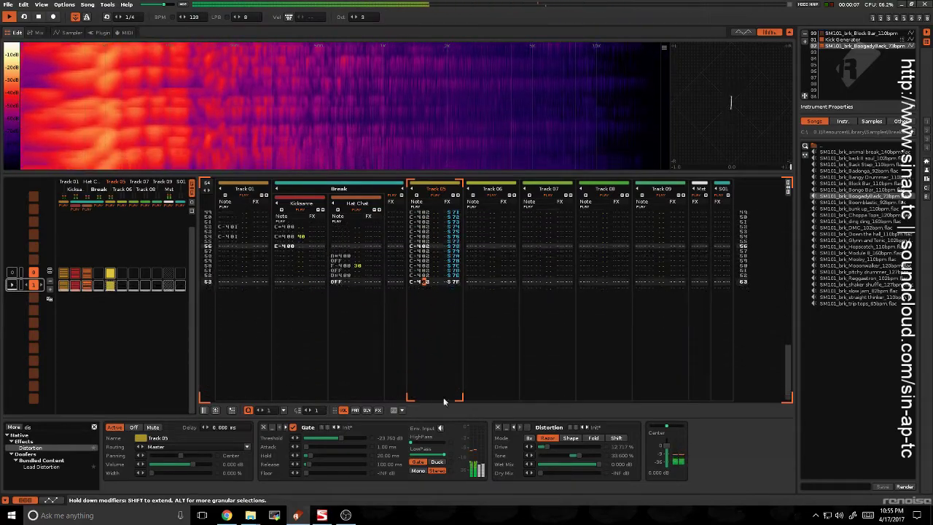
- Try Track 05 in the Break group again, move it back out, and select Track 01
left_click_drag(435, 187, 381, 232)
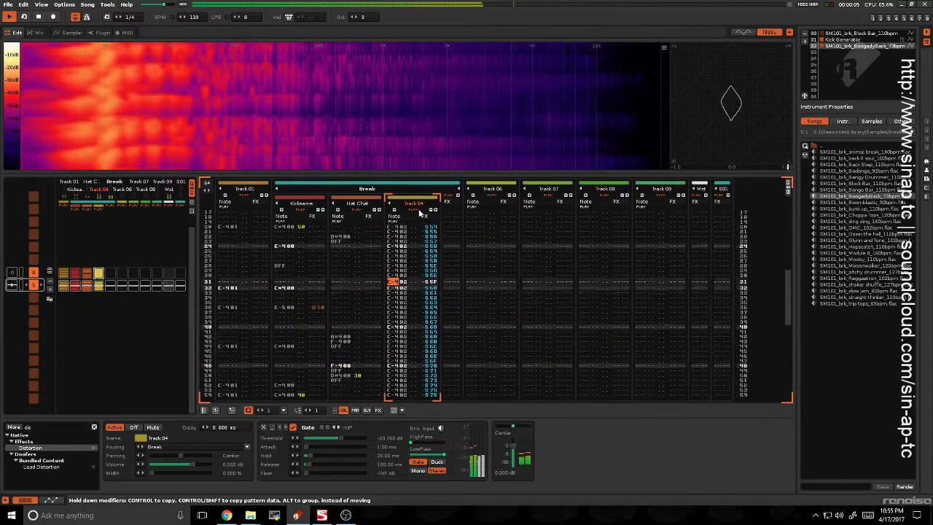
left_click_drag(420, 212, 479, 202)
left_click(244, 265)
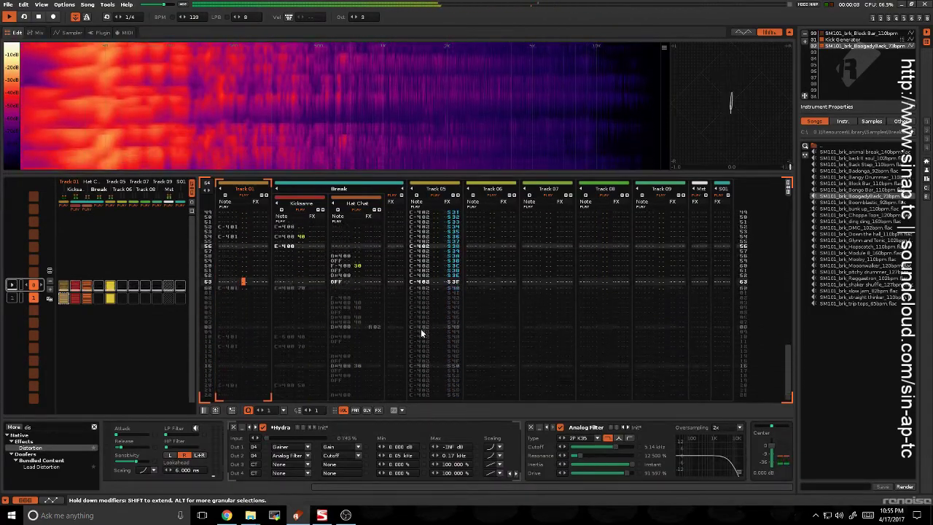
- Stop playback, mute Track 05, and select the Break group to show its effect chain
left_click(503, 282)
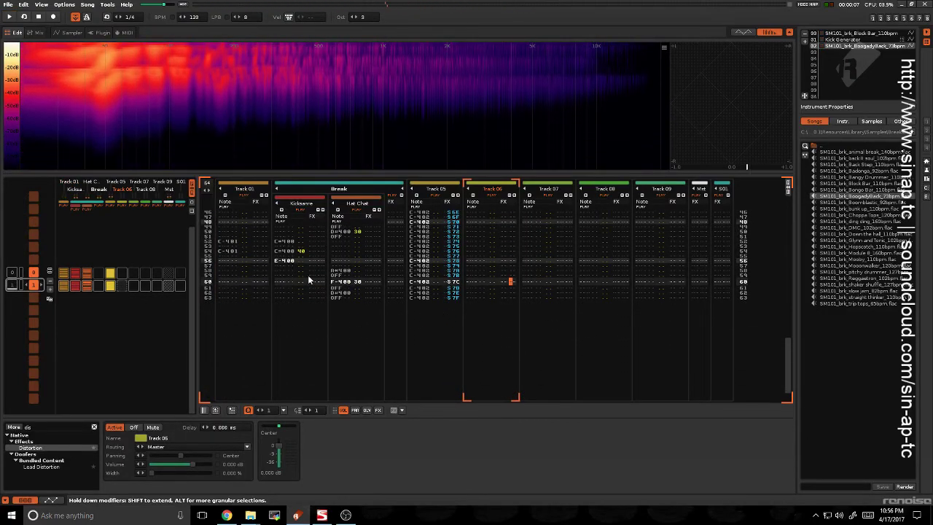
left_click_drag(276, 250, 410, 316)
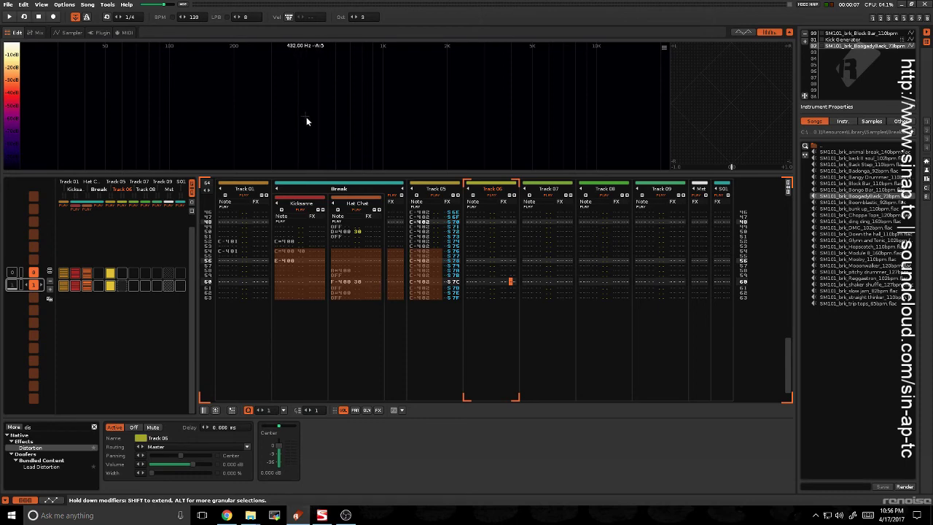
left_click(388, 280)
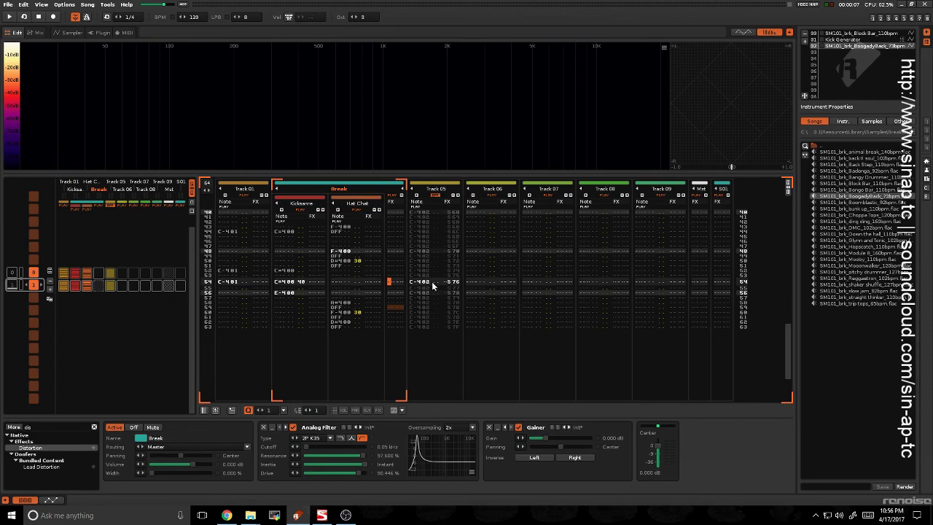
- Set the Resonance of the Break group's Analog Filter to about 95.2 % during playback, and stop the song
key("space")
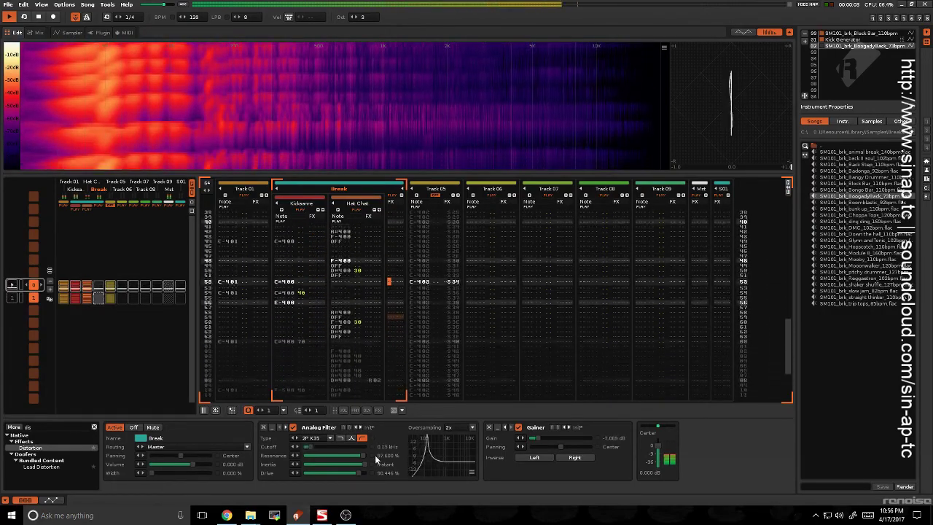
left_click_drag(364, 459, 362, 458)
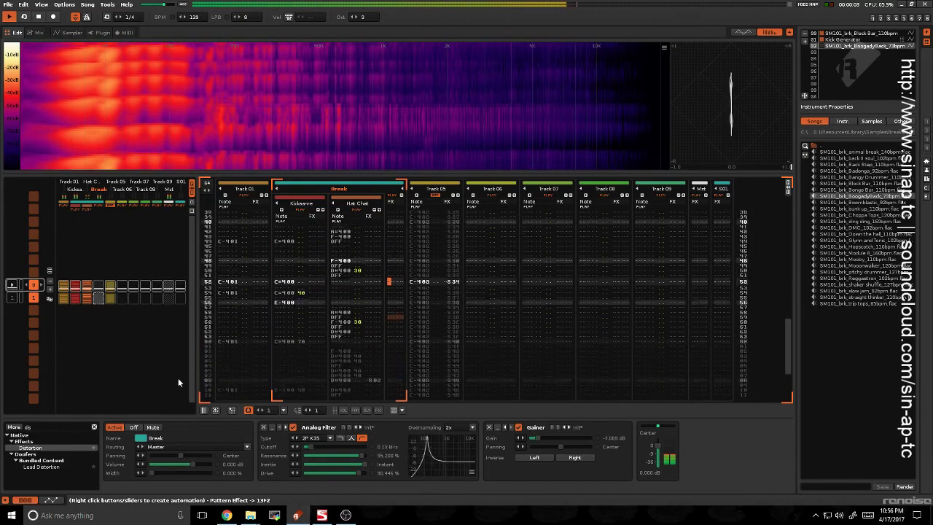
key("space")
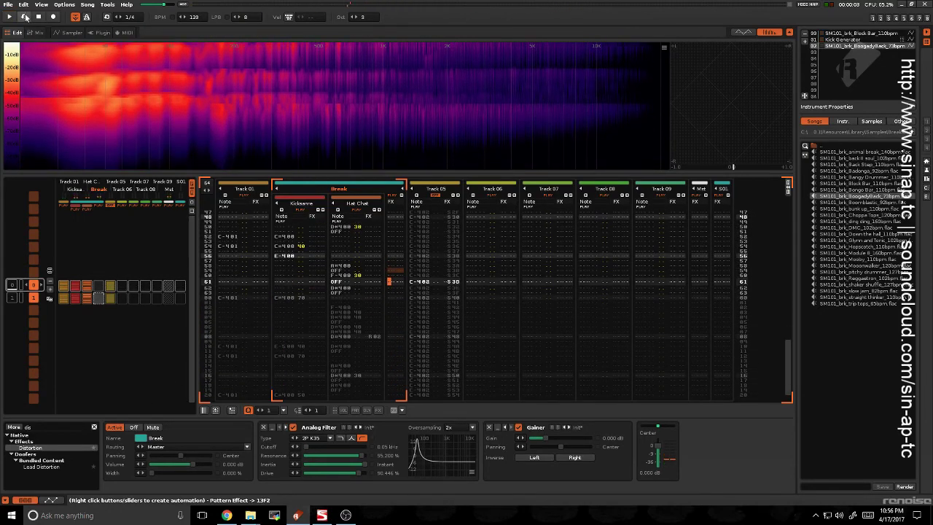